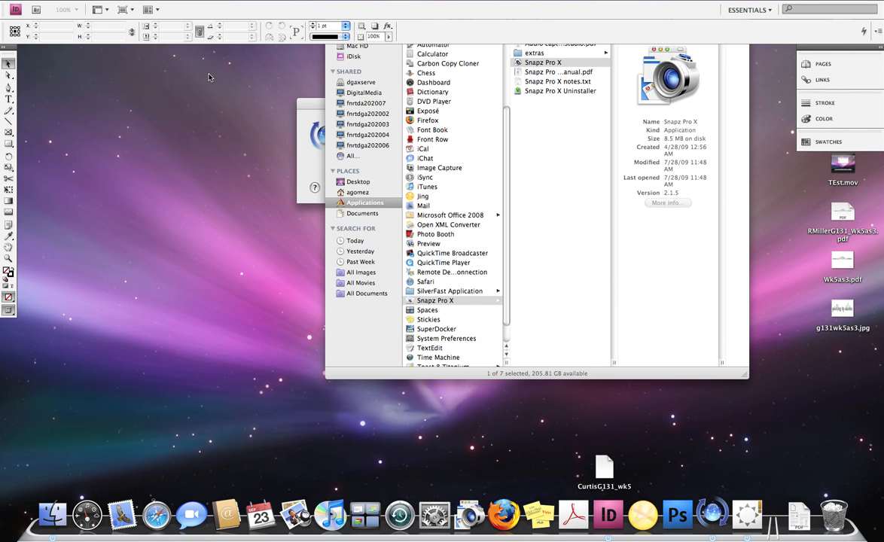
# Create a one-page Letter document without facing pages, with 3 columns, a 1p2 gutter and 3p0 margins.
pyautogui.click(80, 1)
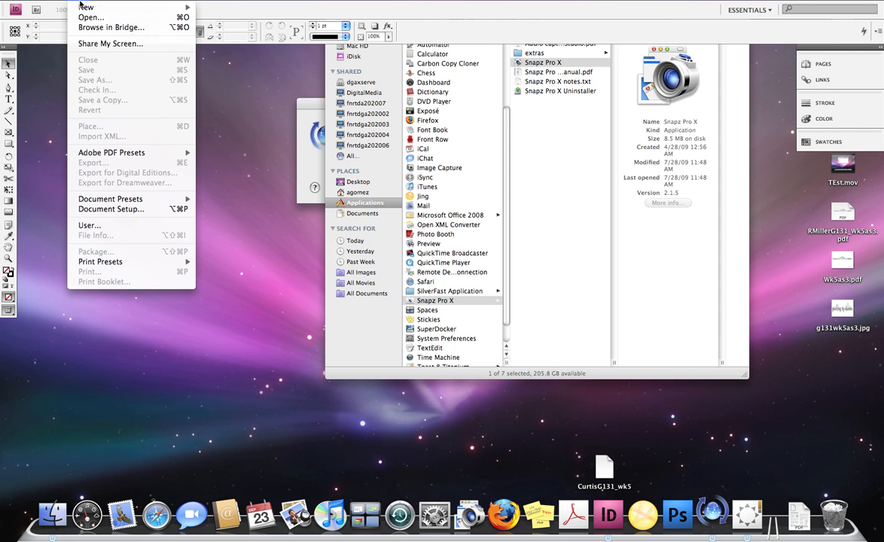
pyautogui.moveTo(82, 12)
pyautogui.click(226, 10)
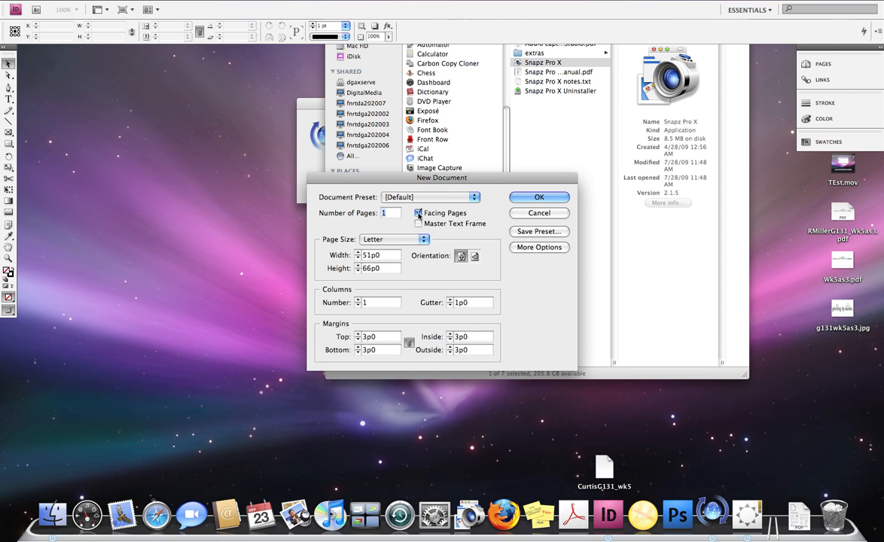
pyautogui.click(418, 214)
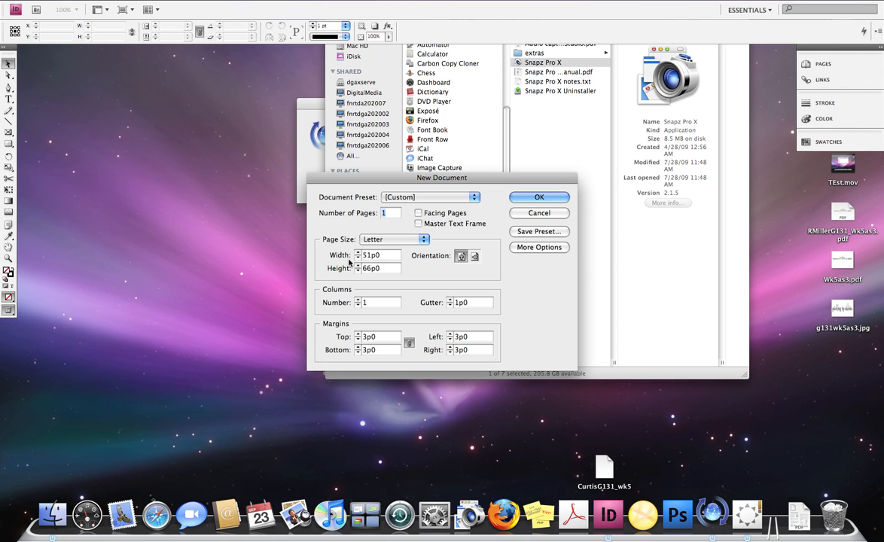
pyautogui.doubleClick(361, 302)
pyautogui.write('3')
pyautogui.click(467, 305)
pyautogui.press('BackSpace')
pyautogui.write('2')
pyautogui.click(539, 197)
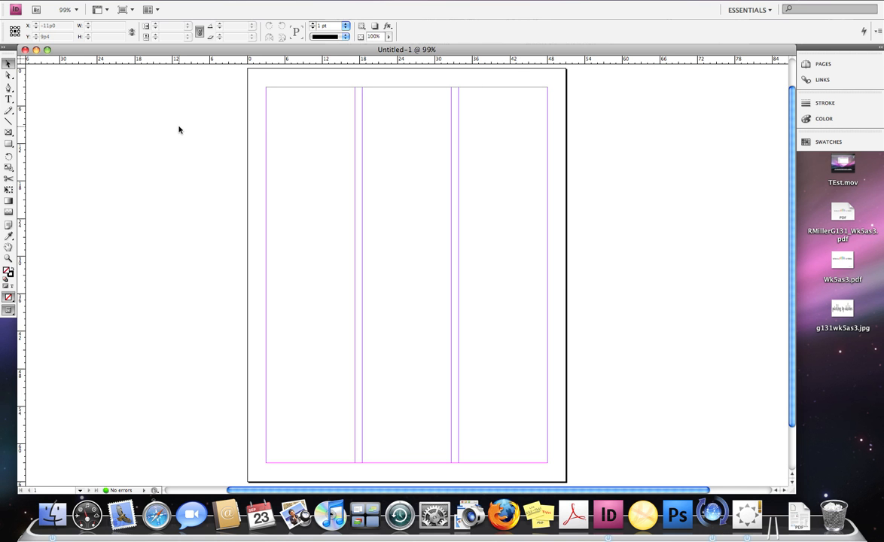
# Draw text frames over the left and middle columns, fitting the left frame to its column.
pyautogui.click(8, 98)
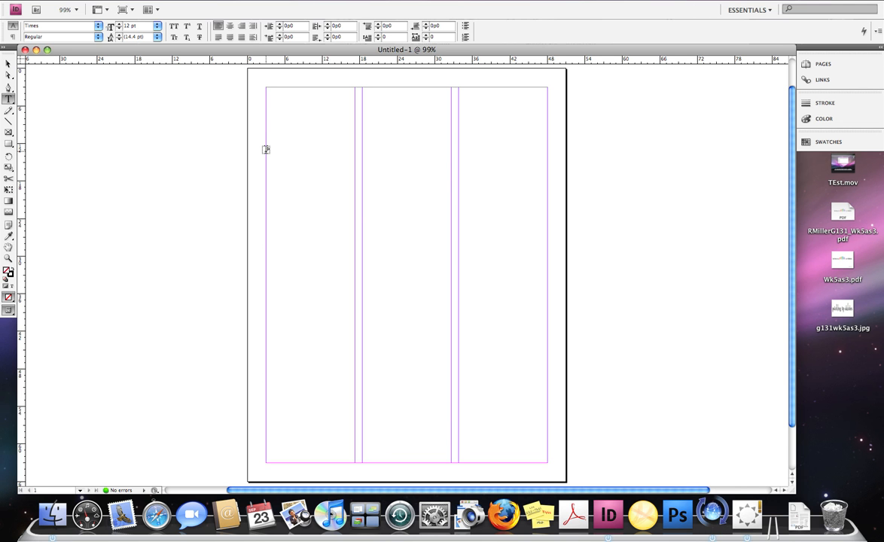
pyautogui.moveTo(266, 149); pyautogui.dragTo(355, 462)
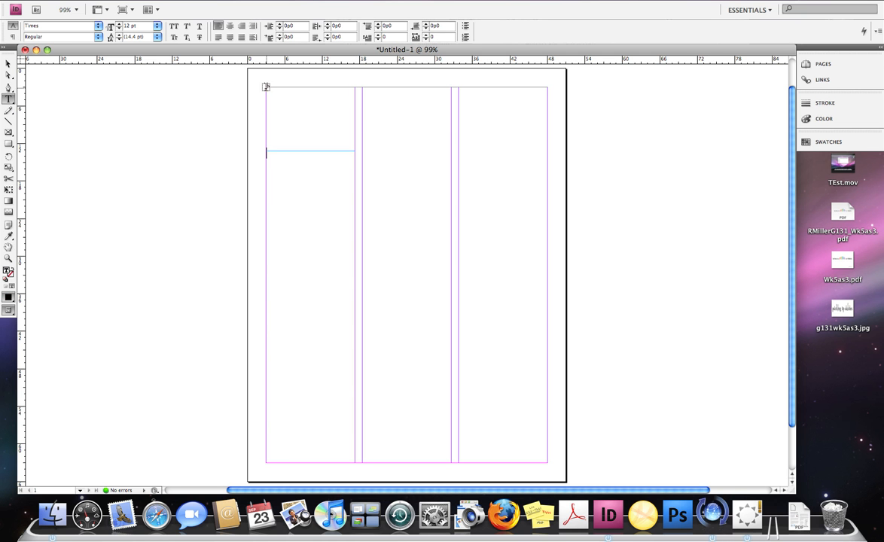
pyautogui.press('Escape')
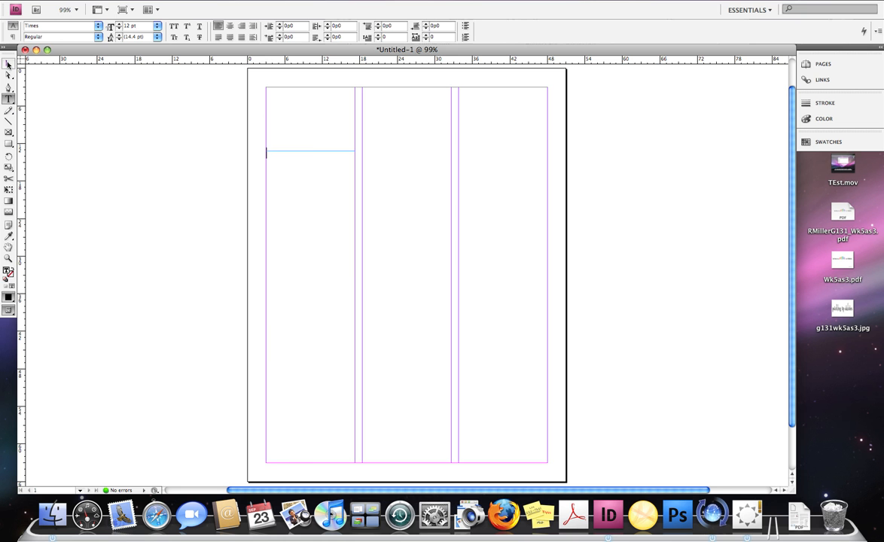
pyautogui.press('Delete')
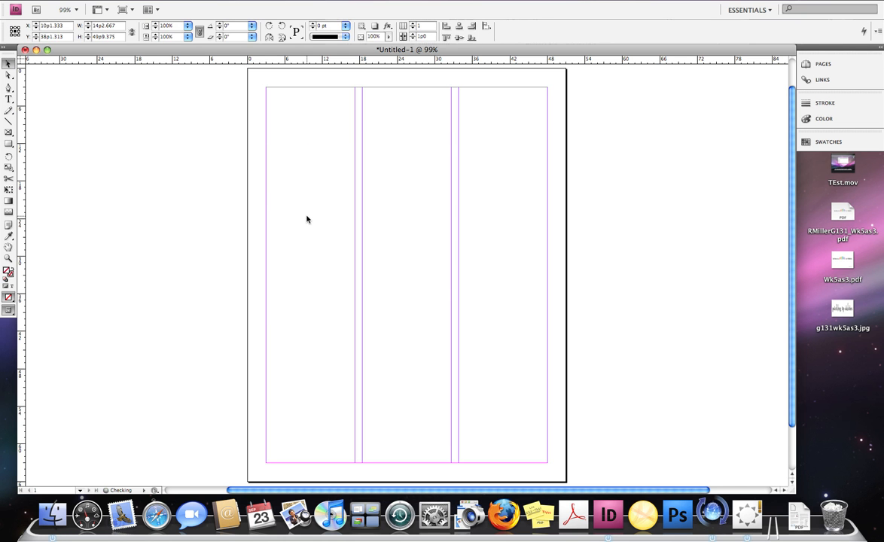
pyautogui.click(9, 99)
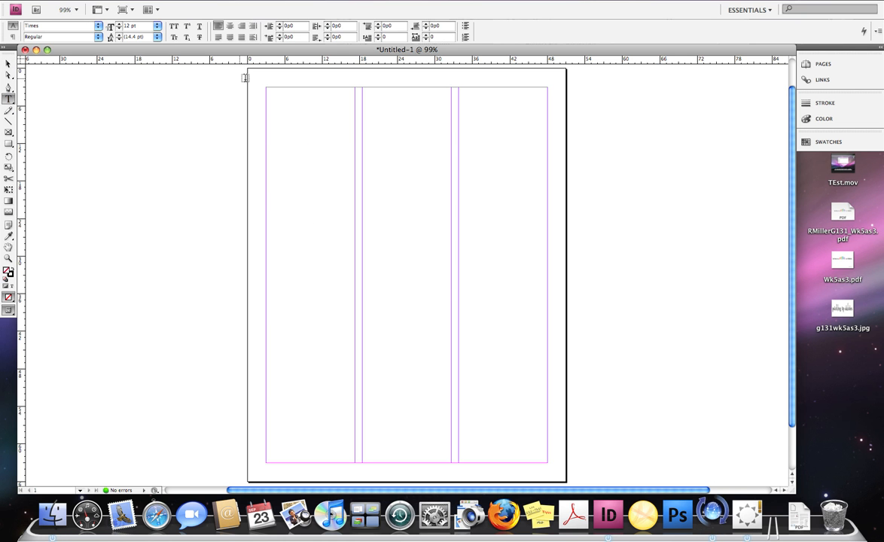
pyautogui.moveTo(263, 85); pyautogui.dragTo(354, 462)
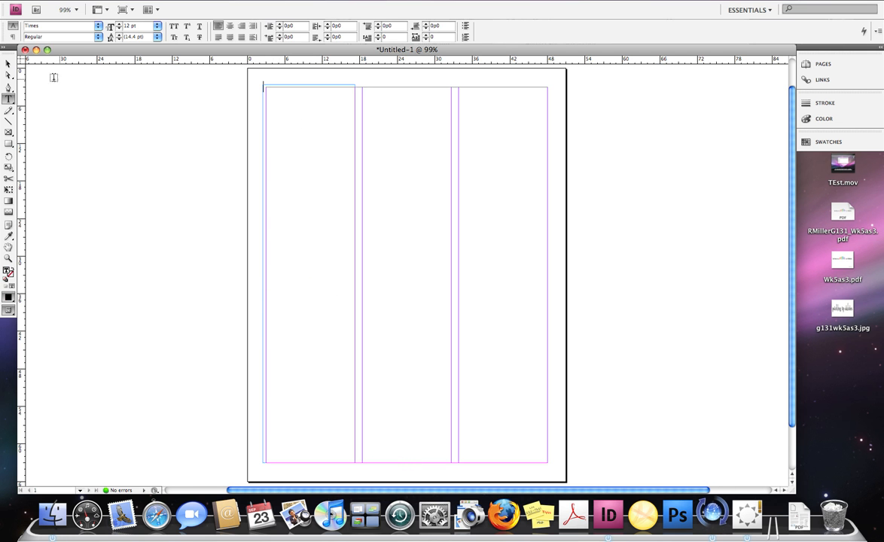
pyautogui.click(9, 63)
pyautogui.moveTo(262, 85); pyautogui.dragTo(265, 87)
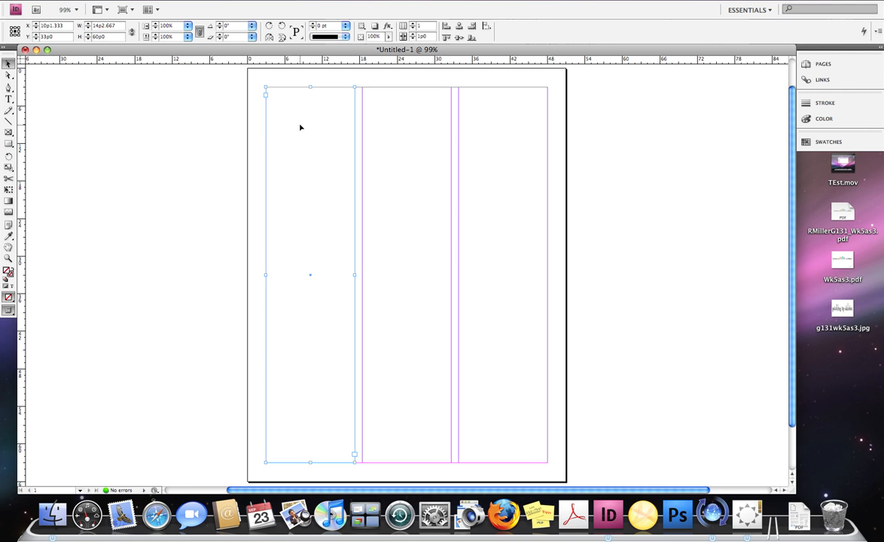
pyautogui.click(8, 98)
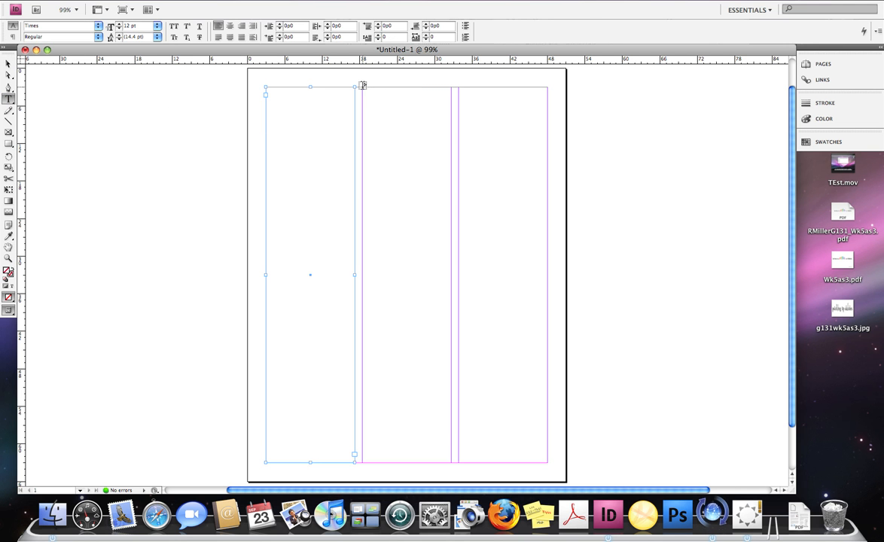
pyautogui.moveTo(362, 86); pyautogui.dragTo(450, 465)
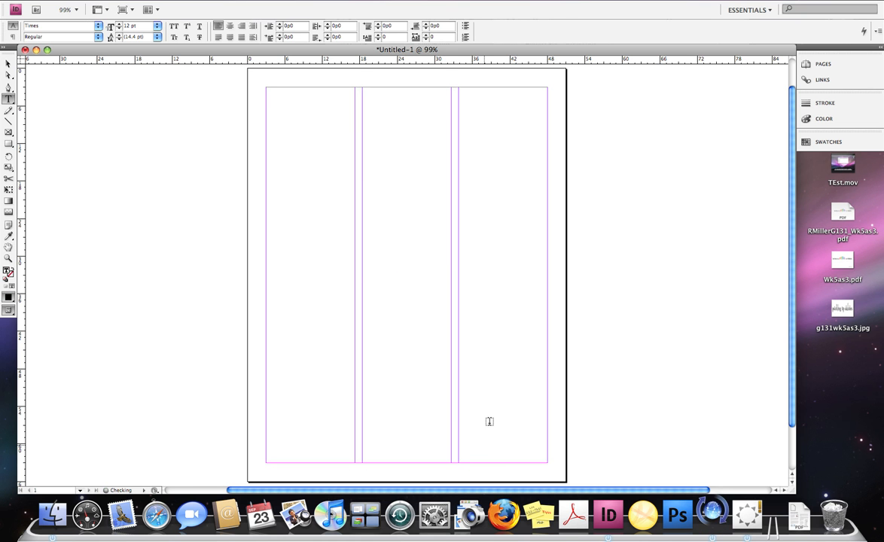
# Draw a third text frame over the right column.
pyautogui.click(6, 65)
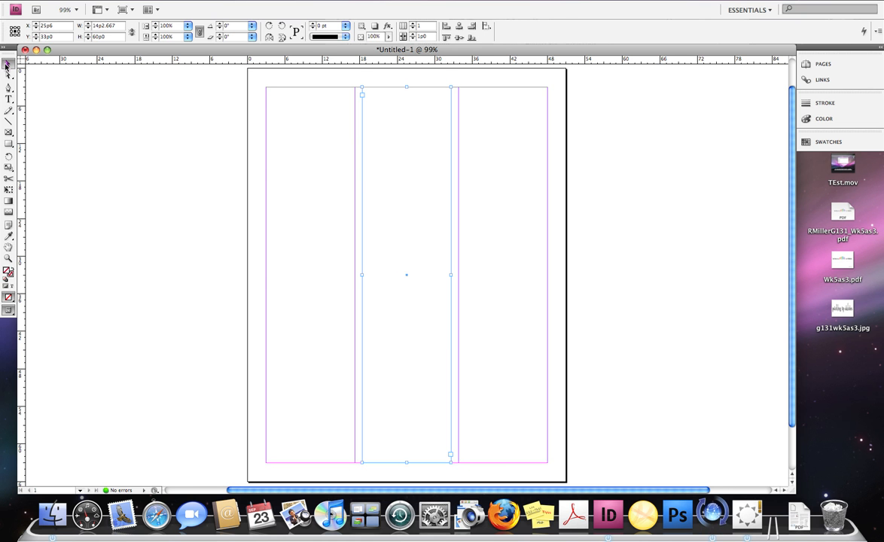
pyautogui.click(307, 165)
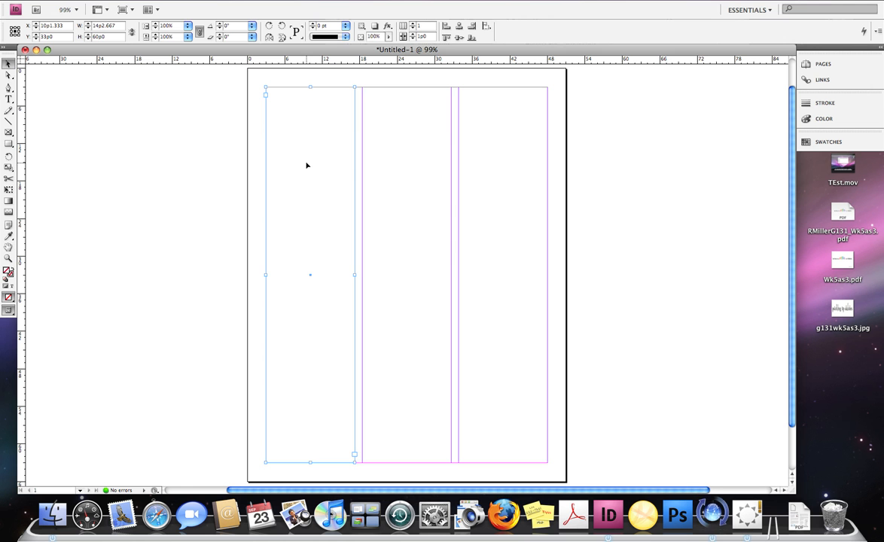
pyautogui.click(408, 176)
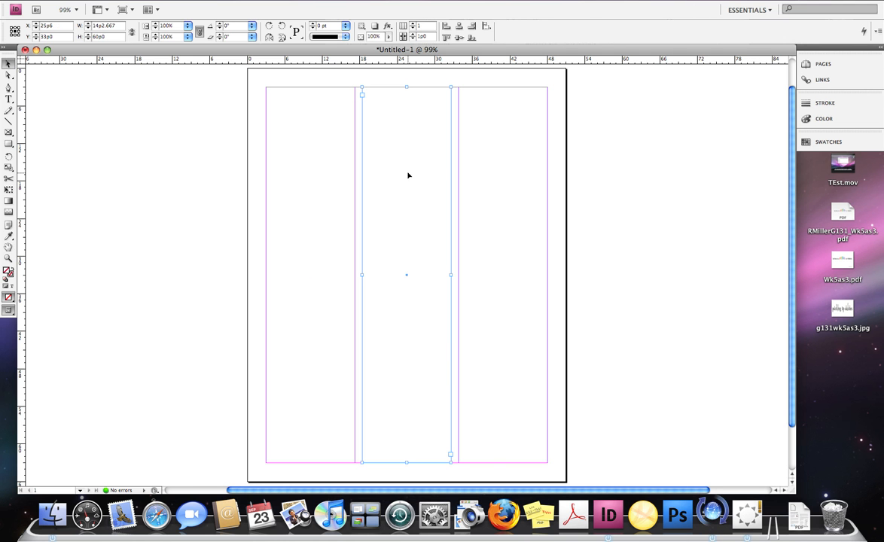
pyautogui.click(8, 98)
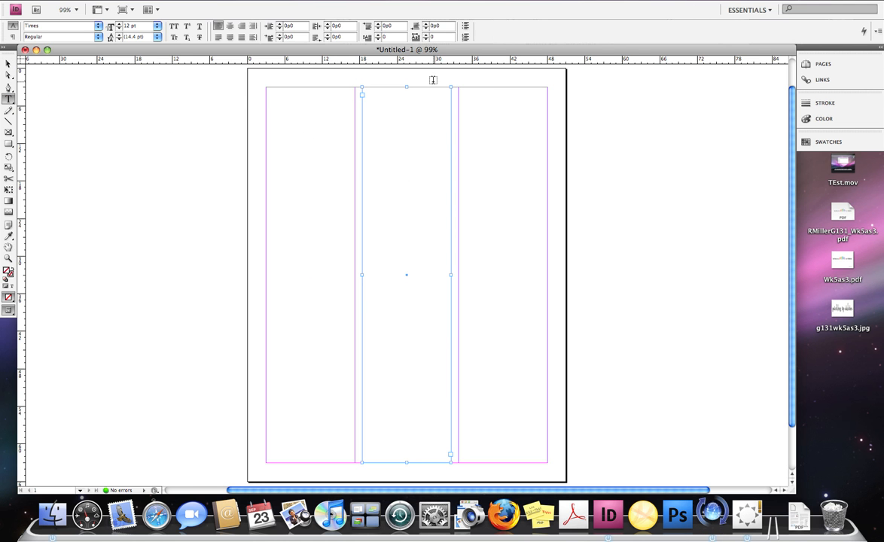
pyautogui.moveTo(459, 85); pyautogui.dragTo(547, 462)
# Check the three column frames and thread a frame into the middle and right columns.
pyautogui.click(8, 63)
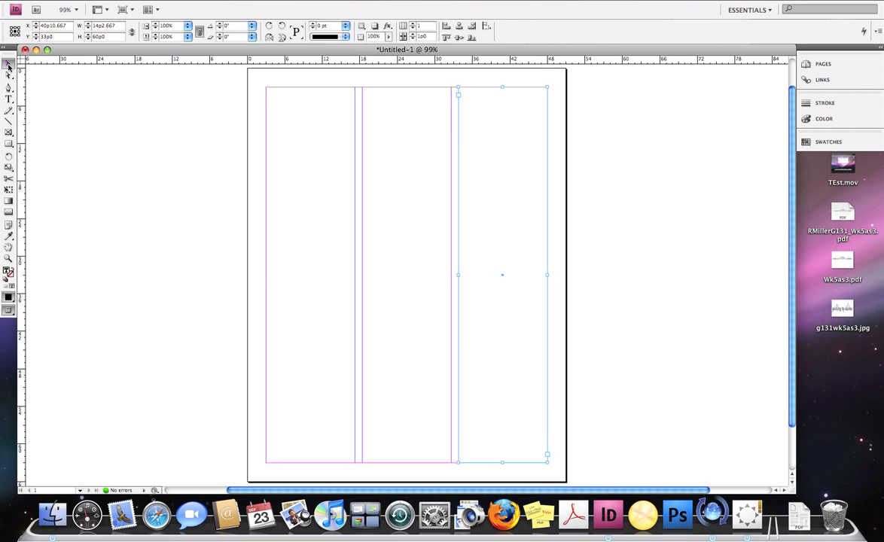
pyautogui.click(320, 143)
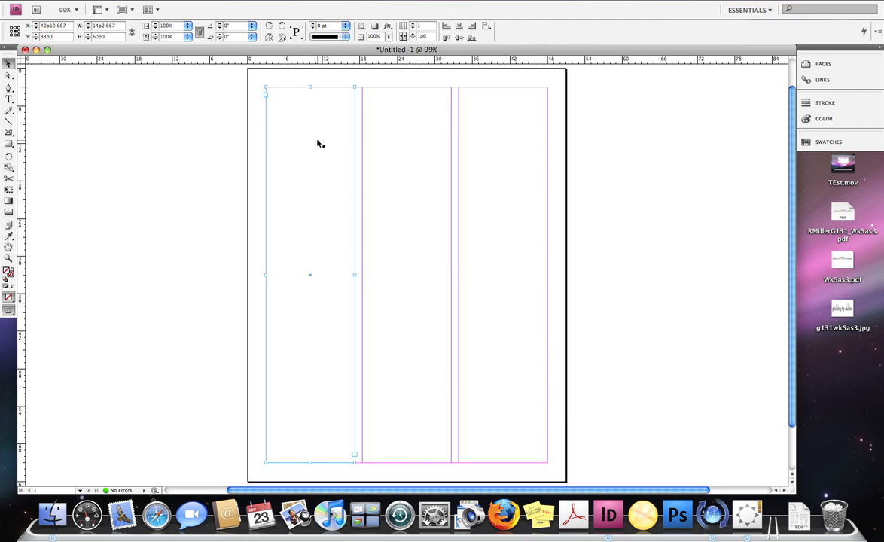
pyautogui.click(396, 146)
pyautogui.click(505, 155)
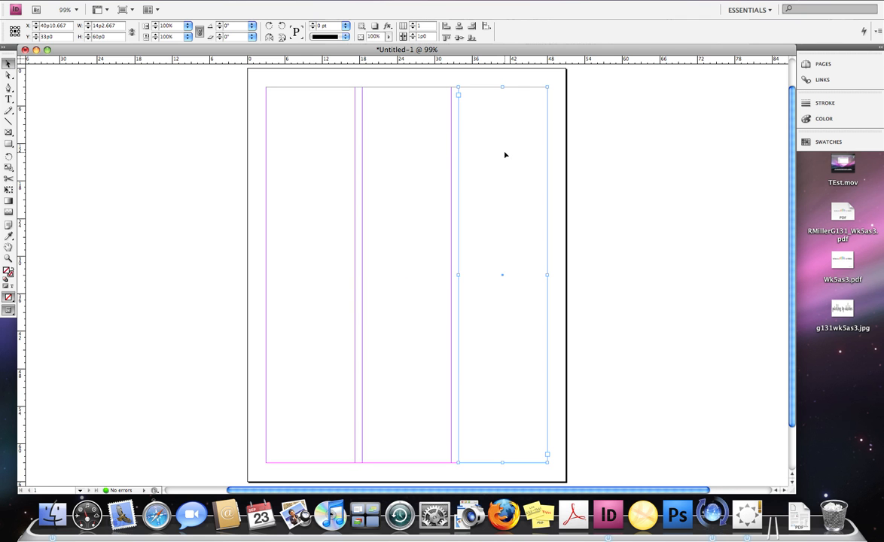
pyautogui.click(335, 155)
pyautogui.click(406, 162)
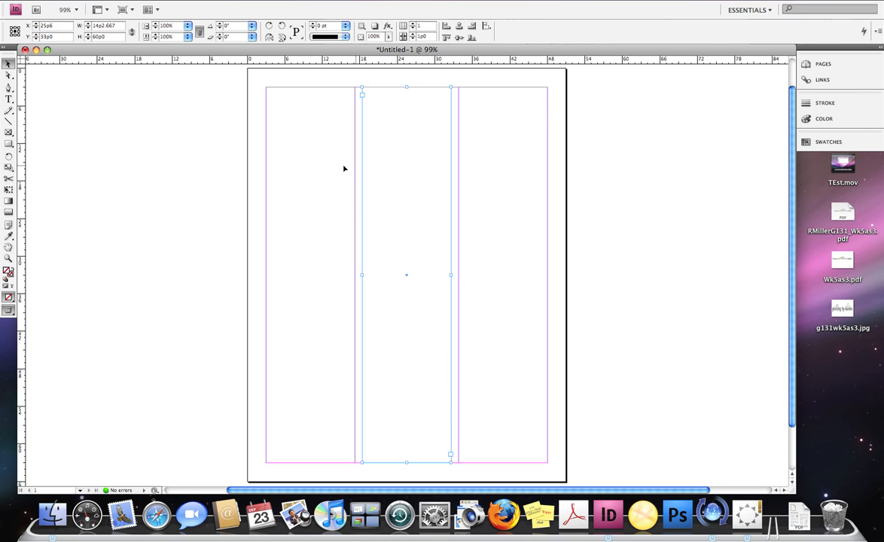
pyautogui.click(504, 185)
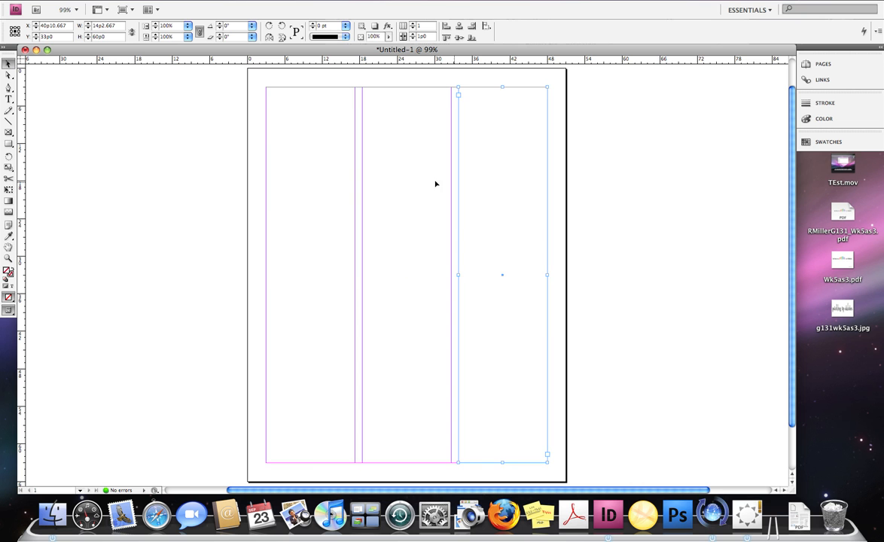
pyautogui.click(297, 216)
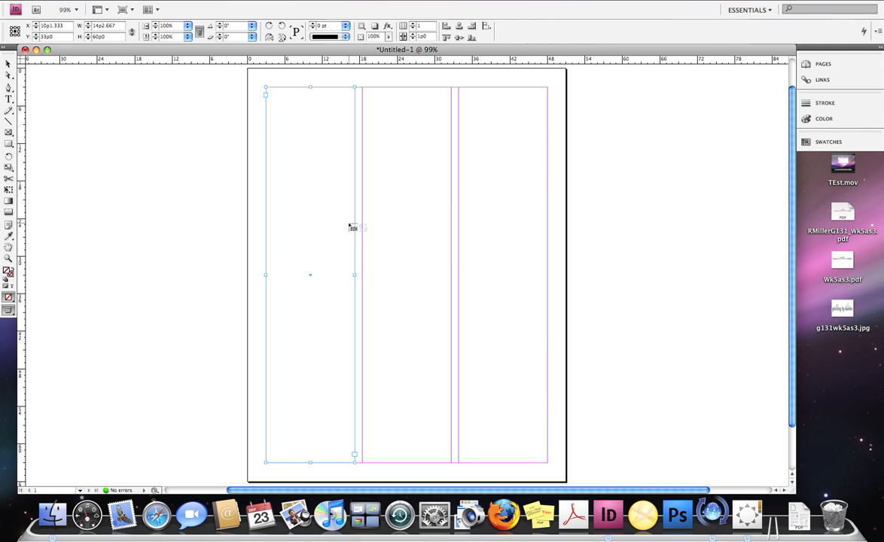
pyautogui.click(401, 213)
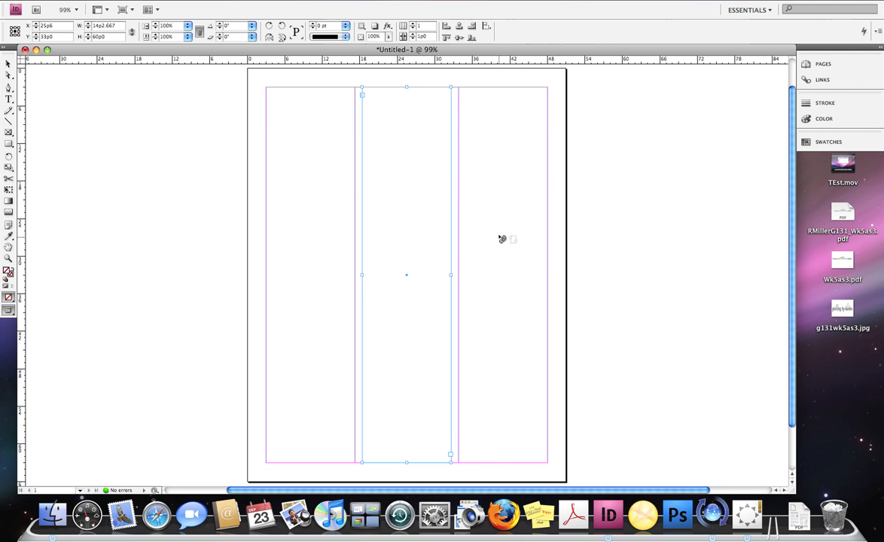
pyautogui.moveTo(503, 236); pyautogui.dragTo(499, 234)
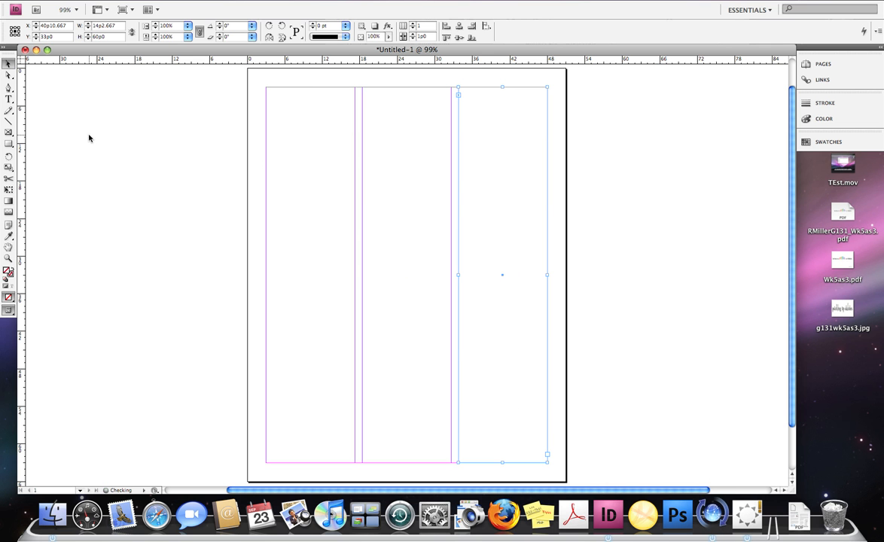
# Open About Stacks.pdf from the Documents stack in the Dock.
pyautogui.click(9, 100)
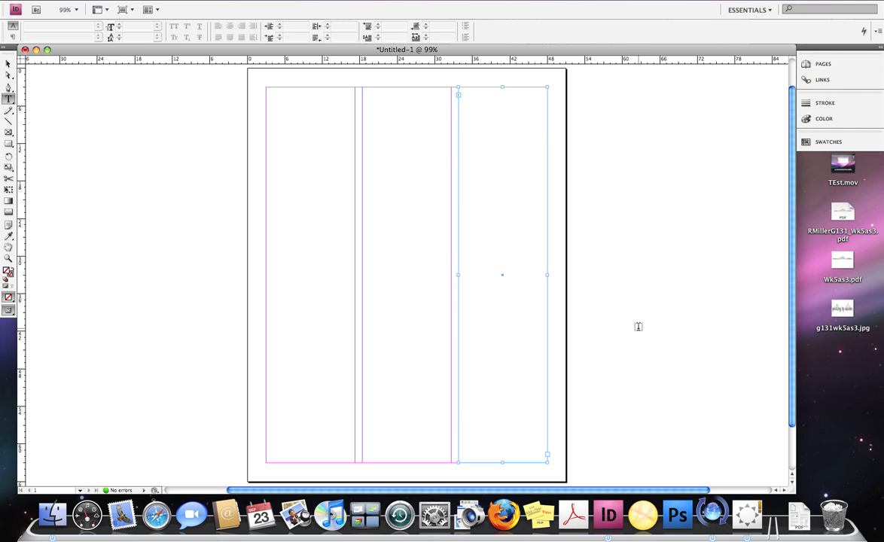
pyautogui.click(800, 518)
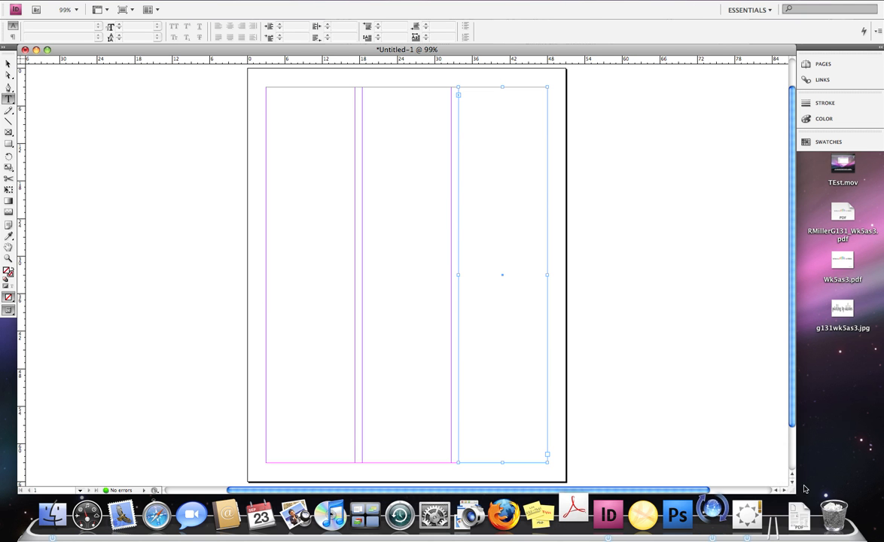
pyautogui.click(801, 523)
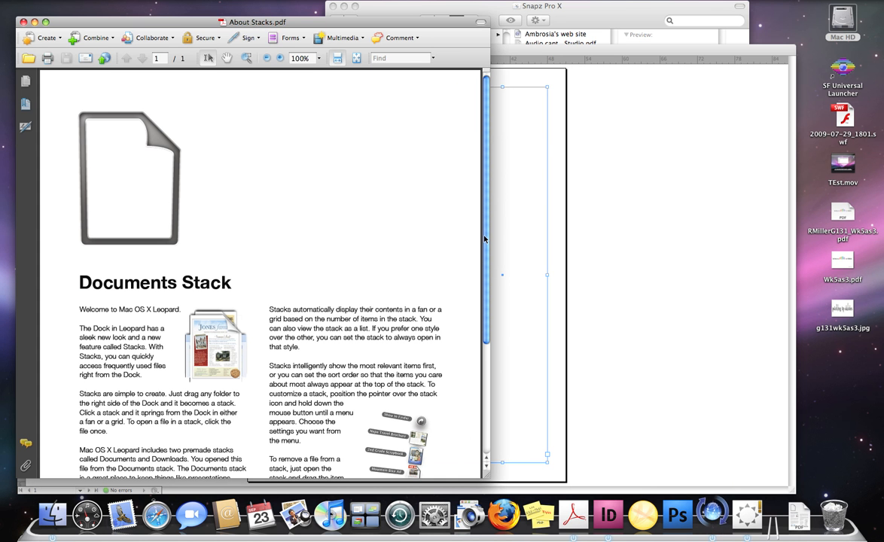
# Select all the About Stacks.pdf text, including the Documents Stack heading, and return to InDesign.
pyautogui.scroll(-5, 301, 301)
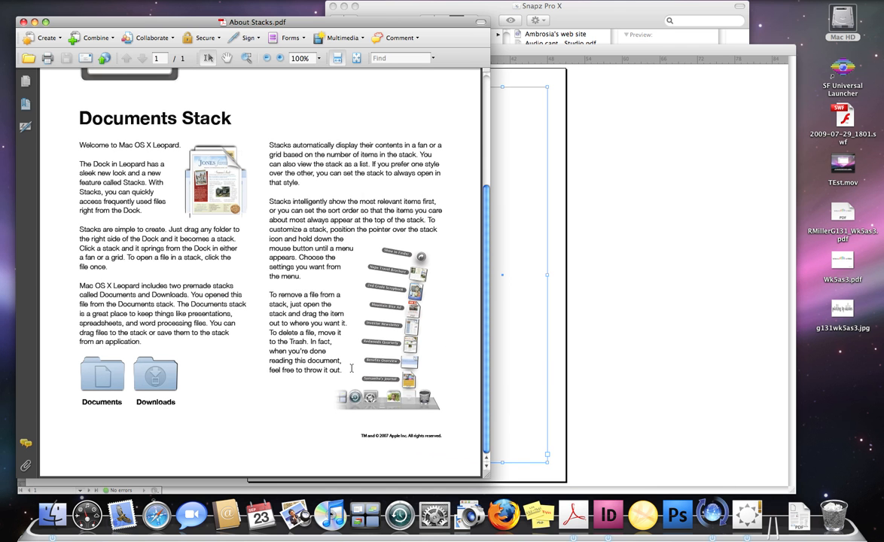
pyautogui.press('super+a')
pyautogui.moveTo(81, 143); pyautogui.dragTo(82, 117)
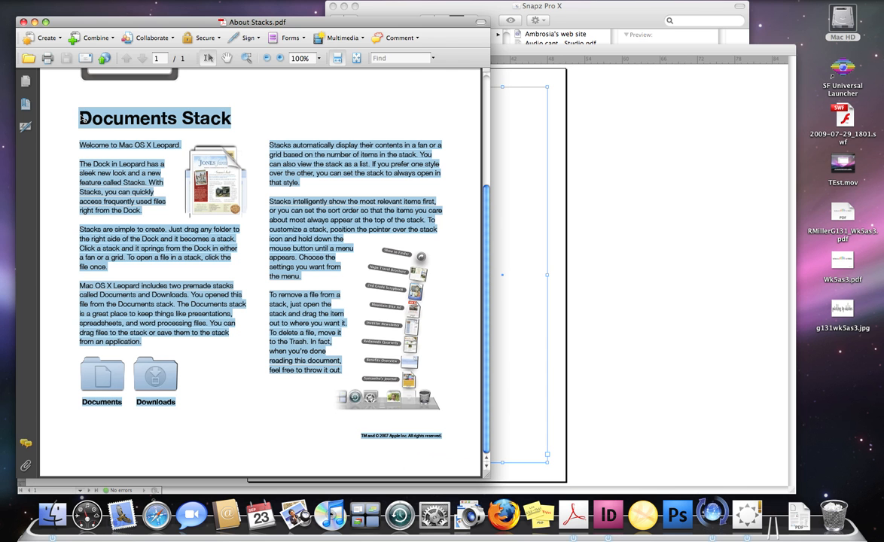
pyautogui.click(588, 147)
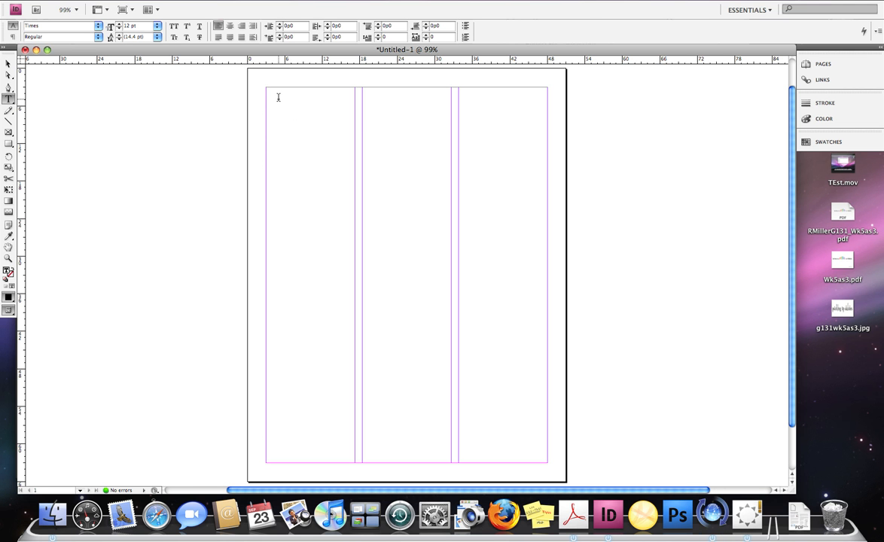
# Paste the Documents Stack text three times to fill all three columns, checking it zoomed in.
pyautogui.press('Escape')
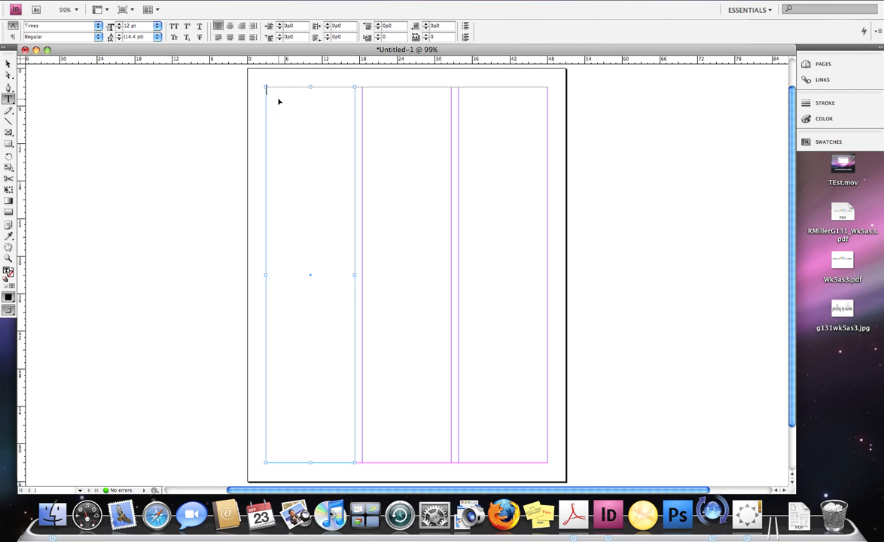
pyautogui.press('super+v')
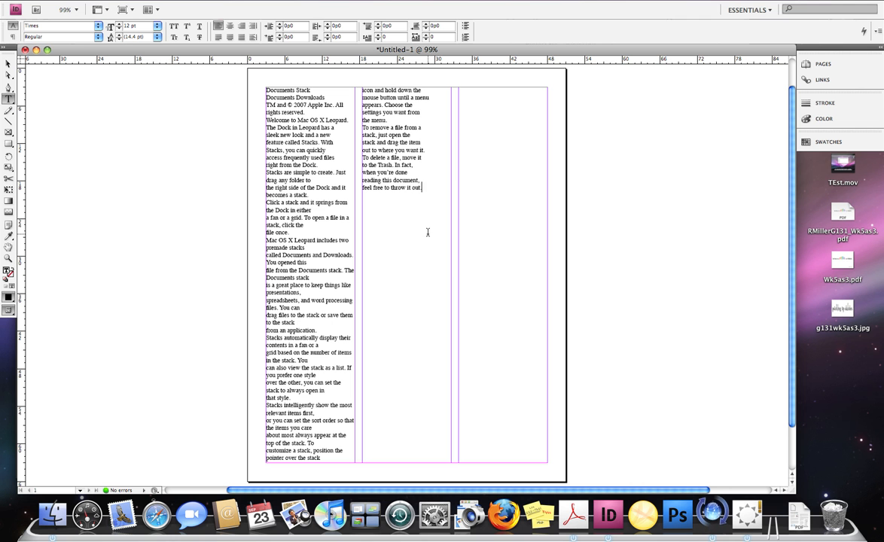
pyautogui.press('Return')
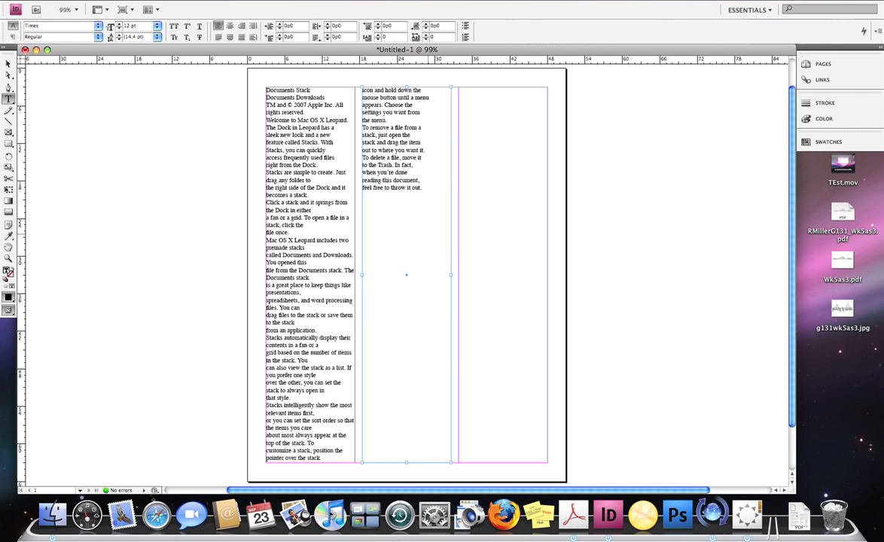
pyautogui.write("Documents Stack Documents Downloads TM and © 2007 Apple Inc. All rights reserved. Welcome to Mac OS X Leopard. The Dock in Leopard has a sleek new look and a new feature called Stacks. With Stacks, you can quickly access frequently used files right from the Dock. Stacks are simple to create. Just drag any folder to the right side of the Dock and it becomes a stack. Click a stack and it springs from the Dock in either a fan or a grid. To open a file in a stack, click the file once. Mac OS X Leopard includes two premade stacks called Documents and Downloads. You opened this file from the Documents stack. The Documents stack is a great place to keep things like presentations, spreadsheets, and word processing files. You can drag files to the stack or save them to the stack from an application. Stacks automatically display their contents in a fan or a grid based on the number of items in the stack. You can also view the stack as a list. If you prefer one style over the other, you can set the stack to always open in that style. Stacks intelligently show the most relevant items first, or you can set the sort order so that the items you care about most always appear at the top of the stack. To customize a stack, position the pointer over the stack icon and hold down the mouse button until a menu appears. Choose the settings you want from the menu. To remove a file from a stack, just open the stack and drag the item out to where you want it. To delete a file, move it to the Trash. In fact, when you're done reading this document, feel free to throw it out.")
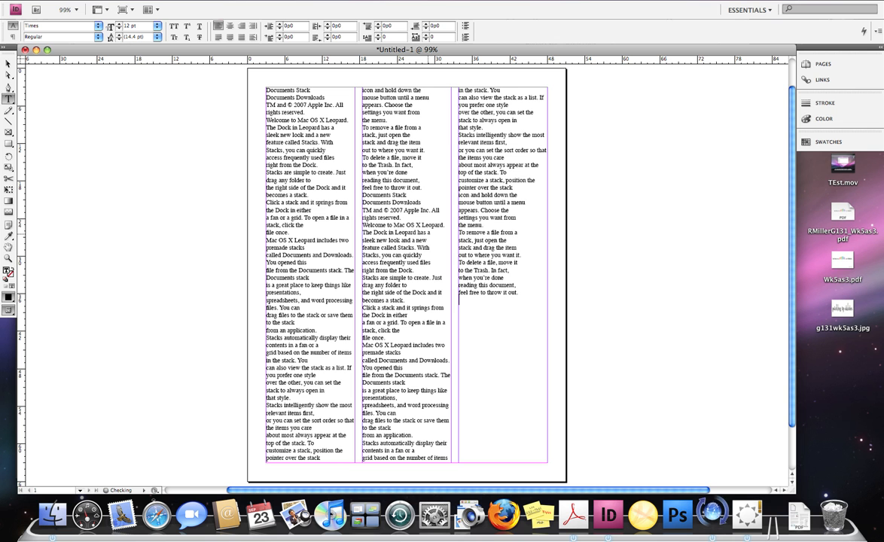
pyautogui.press('super+v')
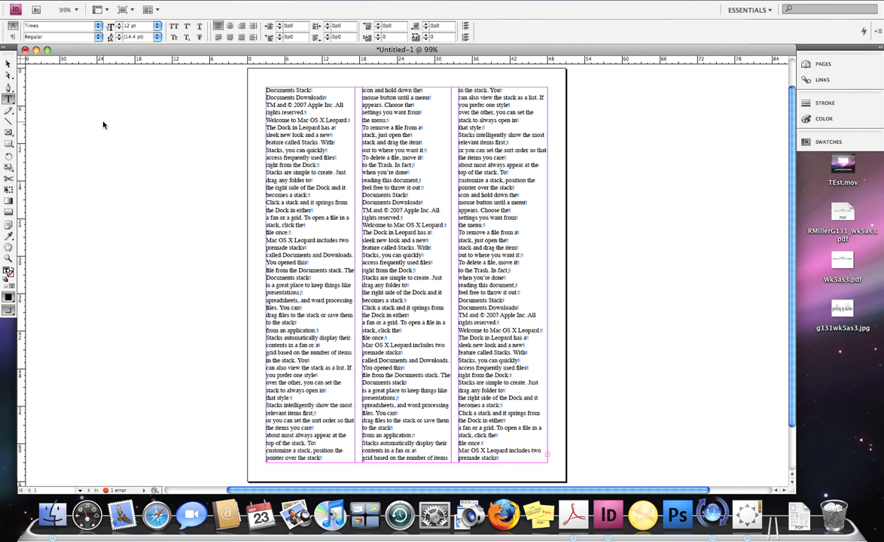
pyautogui.press('super+equal')
pyautogui.press('super+equal')
pyautogui.press('super+equal')
pyautogui.press('super+equal')
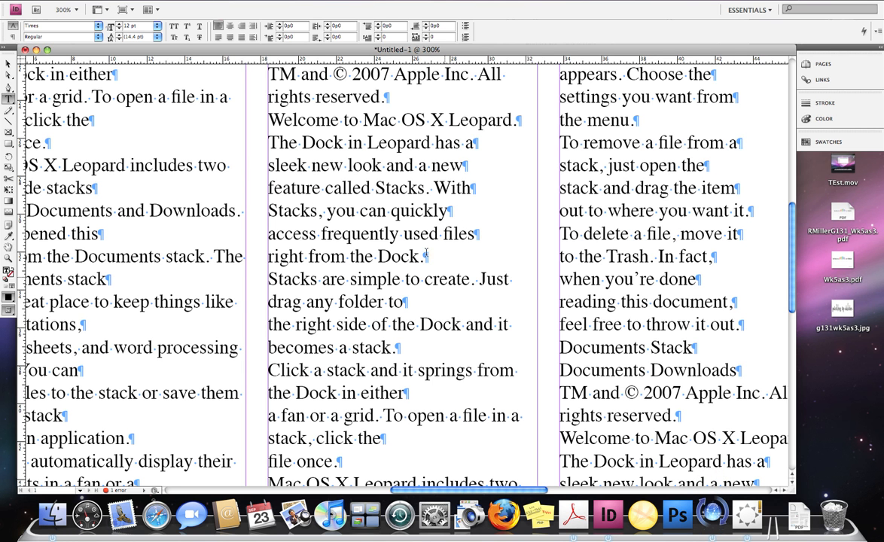
pyautogui.press('super+0')
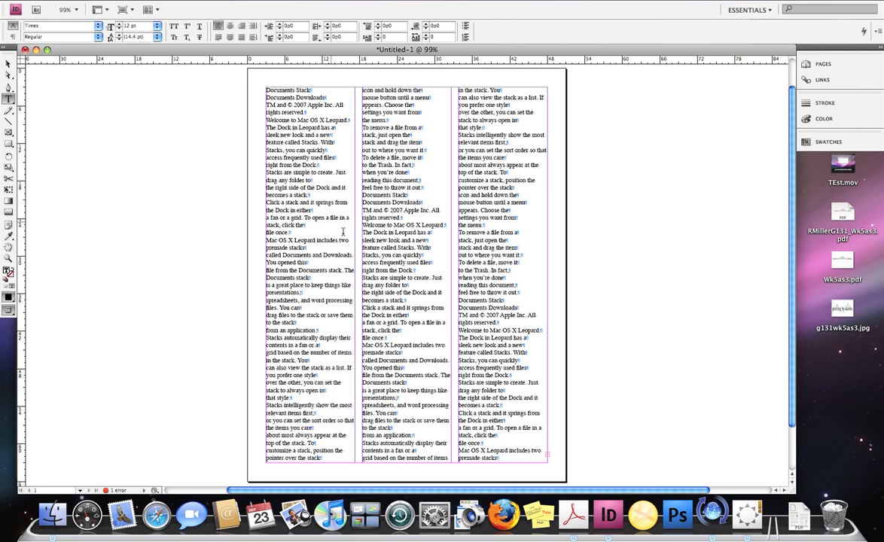
# Lower the first column frame's top and place a horizontal ruler guide there.
pyautogui.click(8, 63)
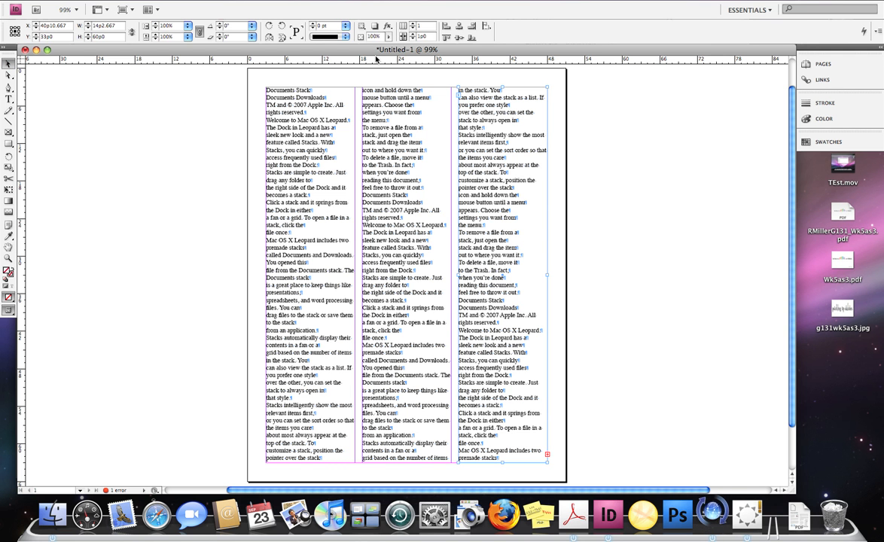
pyautogui.click(292, 158)
pyautogui.moveTo(311, 88); pyautogui.dragTo(310, 195)
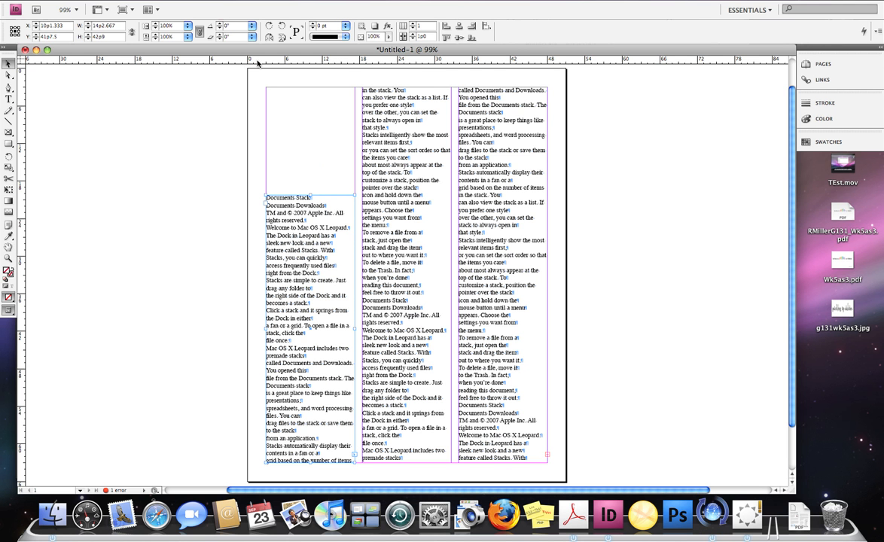
pyautogui.press('super+r')
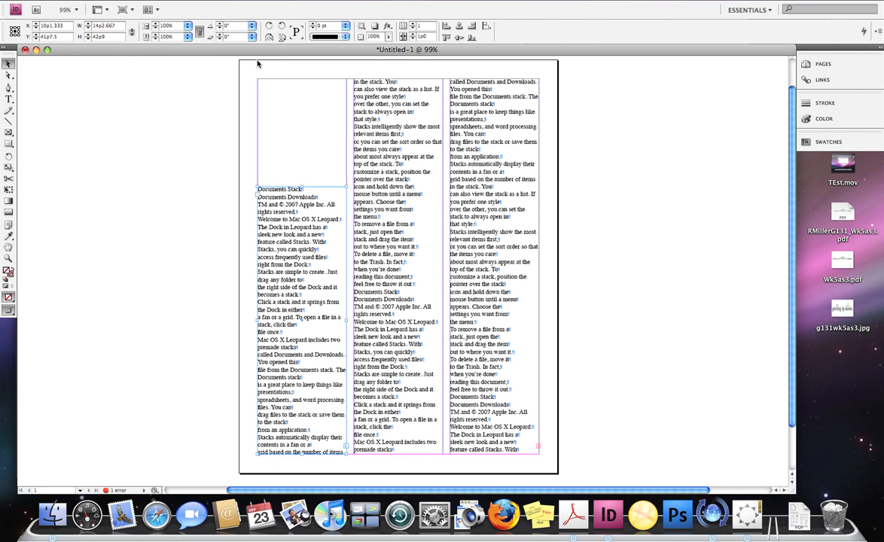
pyautogui.press('super+r')
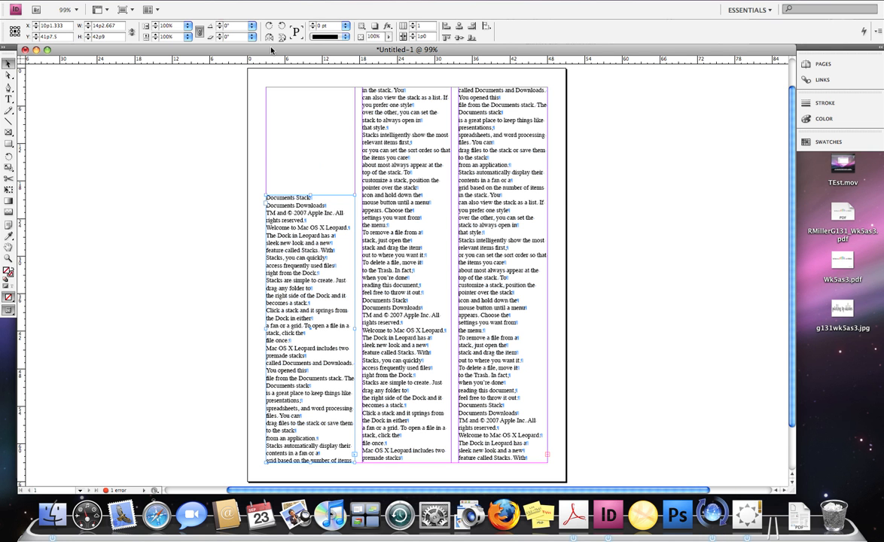
pyautogui.moveTo(268, 62); pyautogui.dragTo(278, 197)
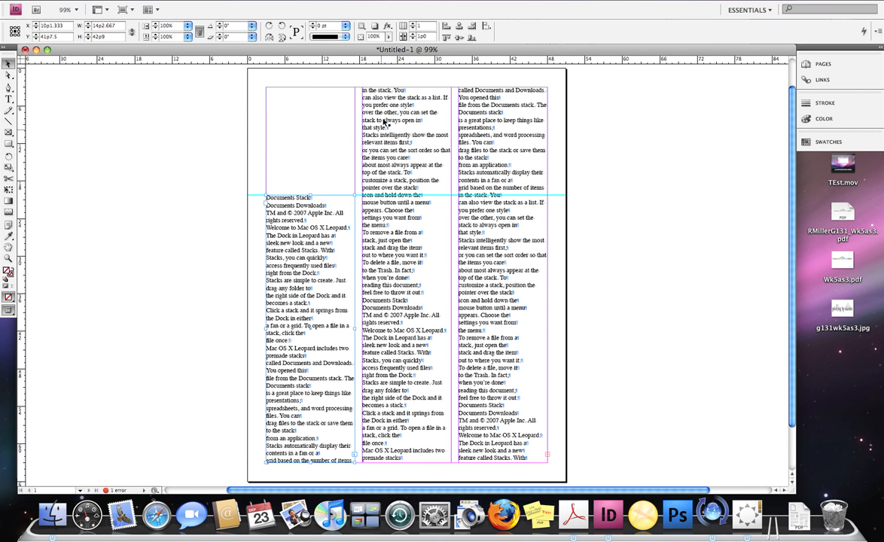
# Lower the second and third column tops to the guide and draw a wide headline frame across the top.
pyautogui.click(405, 93)
pyautogui.moveTo(406, 88); pyautogui.dragTo(409, 196)
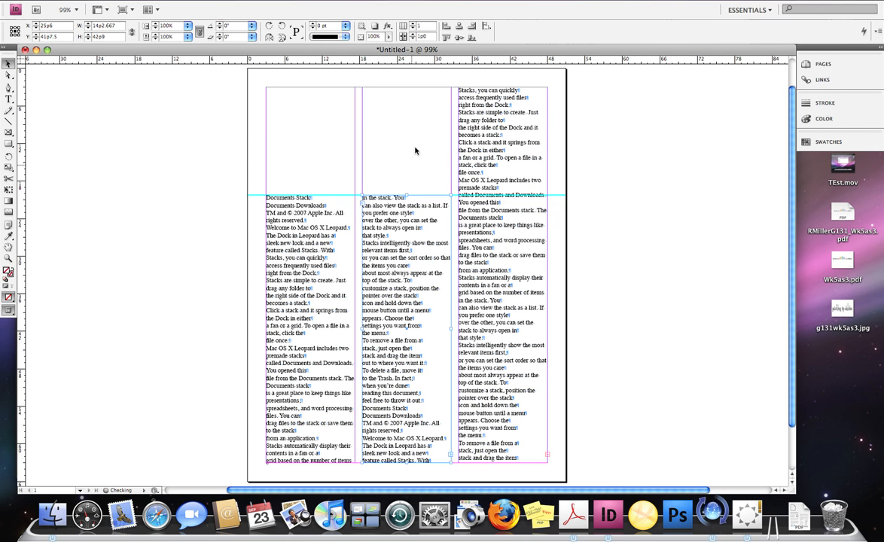
pyautogui.click(519, 113)
pyautogui.moveTo(502, 87); pyautogui.dragTo(502, 196)
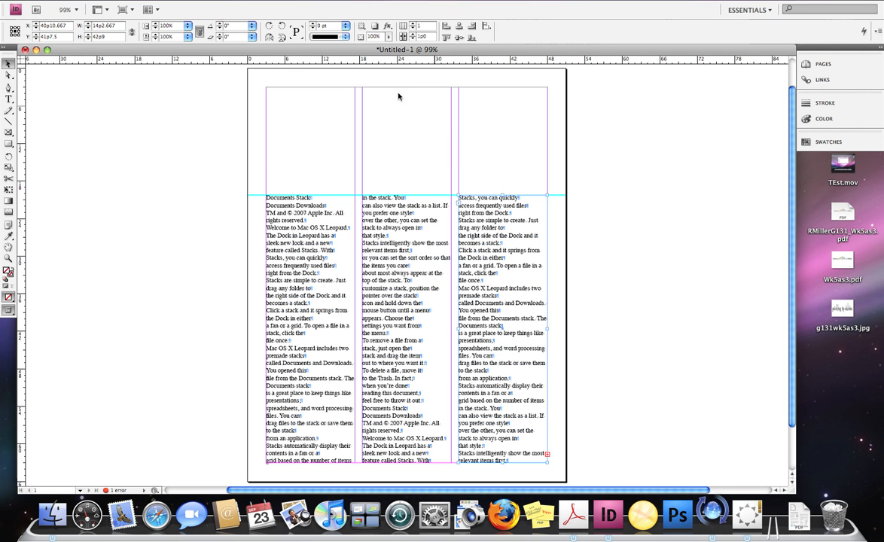
pyautogui.click(8, 99)
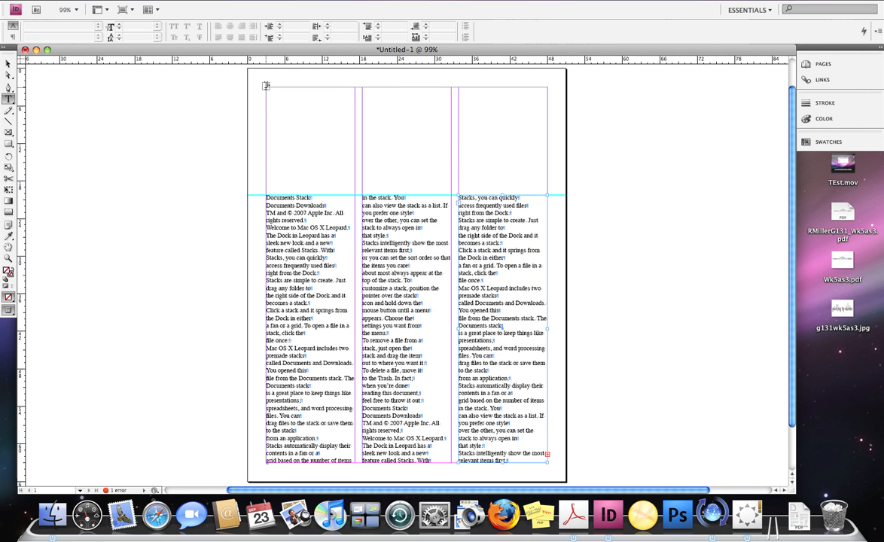
pyautogui.moveTo(265, 82); pyautogui.dragTo(547, 181)
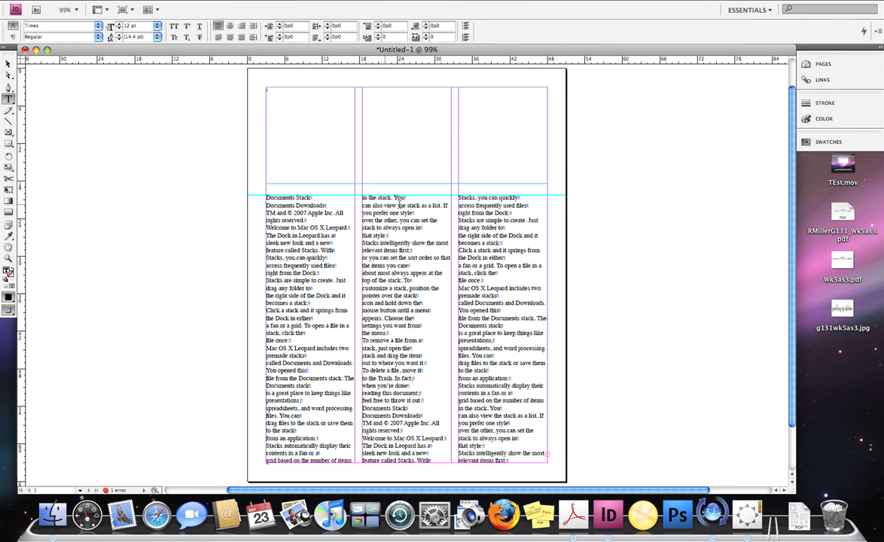
# Paste the Documents Stack title into the wide top frame and select it.
pyautogui.moveTo(315, 197); pyautogui.dragTo(243, 192)
pyautogui.press('cmd+c')
pyautogui.click(363, 145)
pyautogui.press('cmd+v')
pyautogui.tripleClick(302, 91)
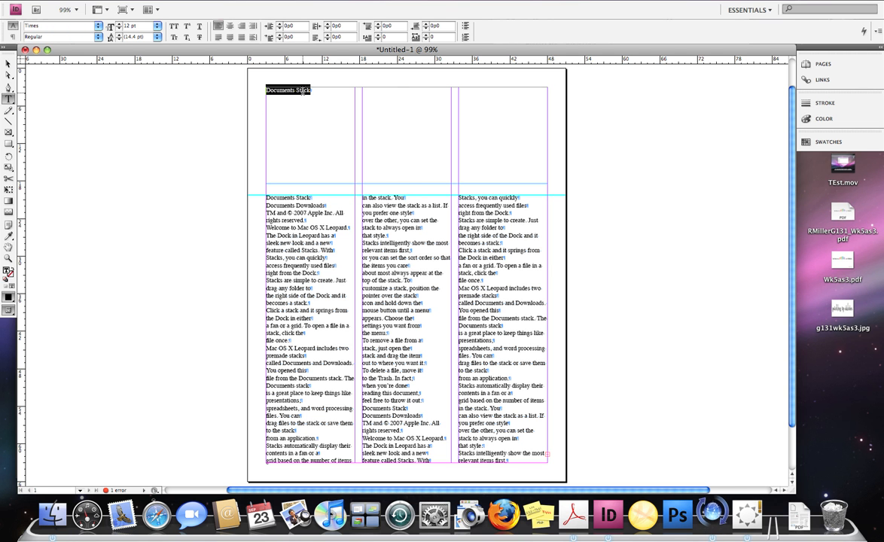
# Resize the headline by keyboard, trying 50, 36 and 98 pt before settling on 78 pt.
pyautogui.press('super')
pyautogui.press('super+shift+period')
pyautogui.press('super+shift+period')
pyautogui.press('super+shift+period')
pyautogui.press('super+shift+period')
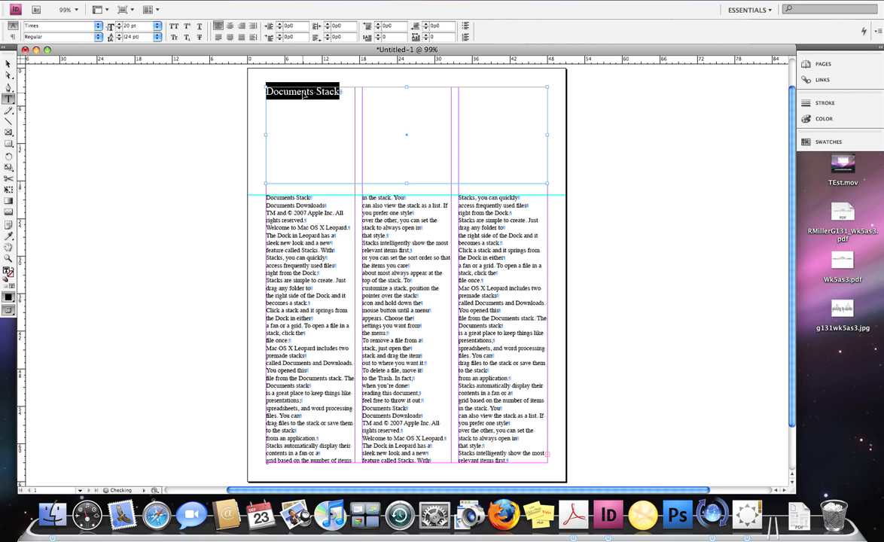
pyautogui.press('super+shift+period')
pyautogui.press('super+shift+period')
pyautogui.press('super+shift+period')
pyautogui.press('super+shift+period')
pyautogui.press('super+shift+period')
pyautogui.press('super+shift+period')
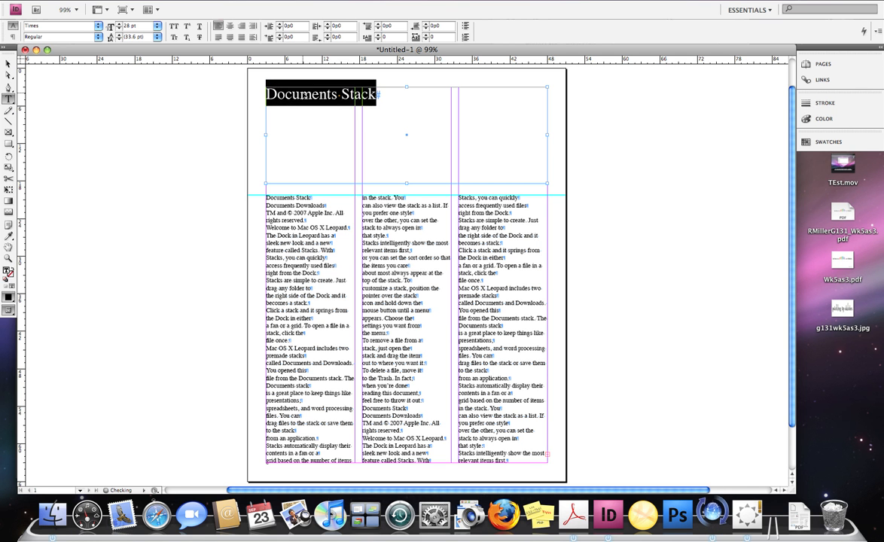
pyautogui.press('super+shift+period')
pyautogui.press('super+shift+period')
pyautogui.press('super+shift+period')
pyautogui.press('super+shift+period')
pyautogui.press('super+shift+period')
pyautogui.press('super+shift+period')
pyautogui.press('super+shift+period')
pyautogui.press('super+shift+period')
pyautogui.press('super+shift+period')
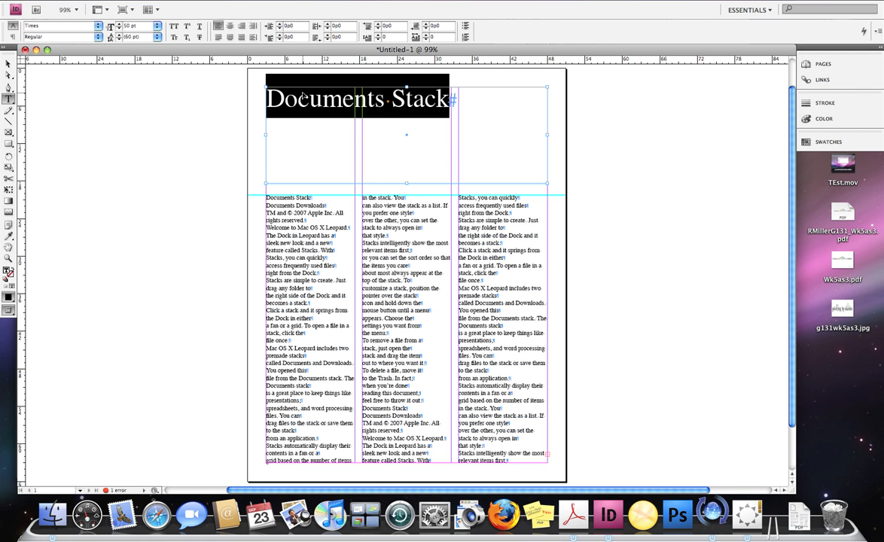
pyautogui.press('super+shift+comma')
pyautogui.press('super+shift+comma')
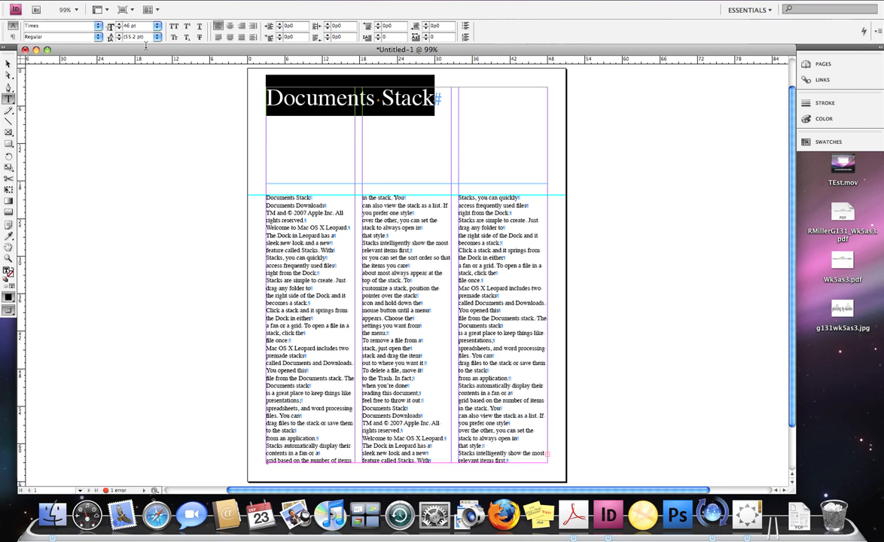
pyautogui.press('super+shift+comma')
pyautogui.press('super+shift+comma')
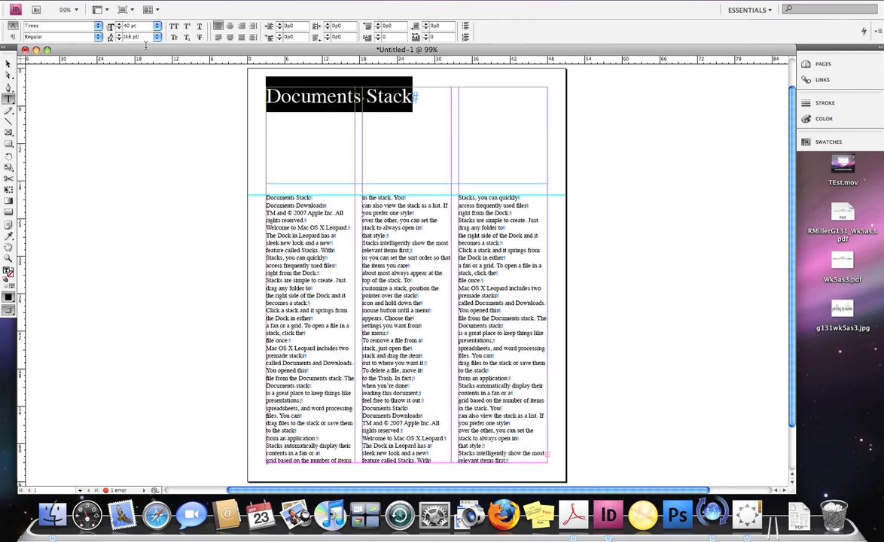
pyautogui.press('super+shift+comma')
pyautogui.press('super+shift+comma')
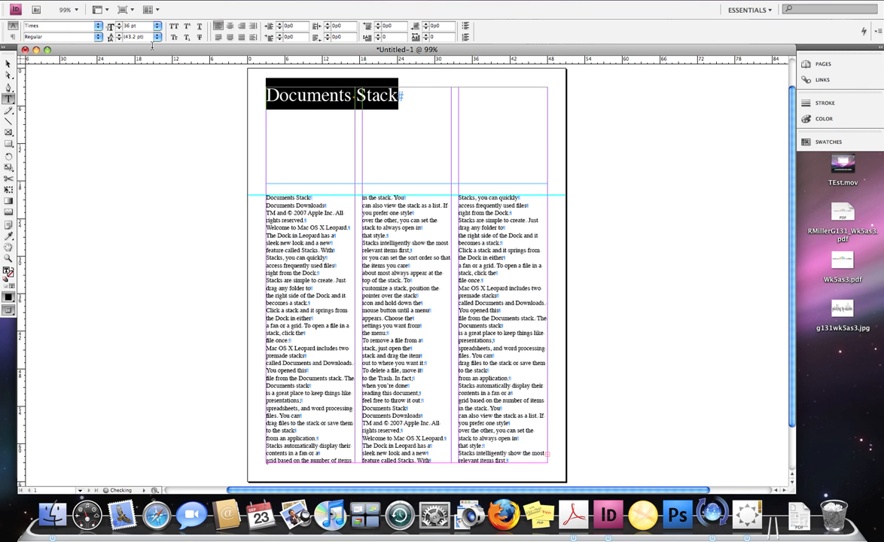
pyautogui.press('super+shift+period')
pyautogui.press('super+shift+period')
pyautogui.press('super+shift+period')
pyautogui.press('super+shift+period')
pyautogui.press('super+shift+period')
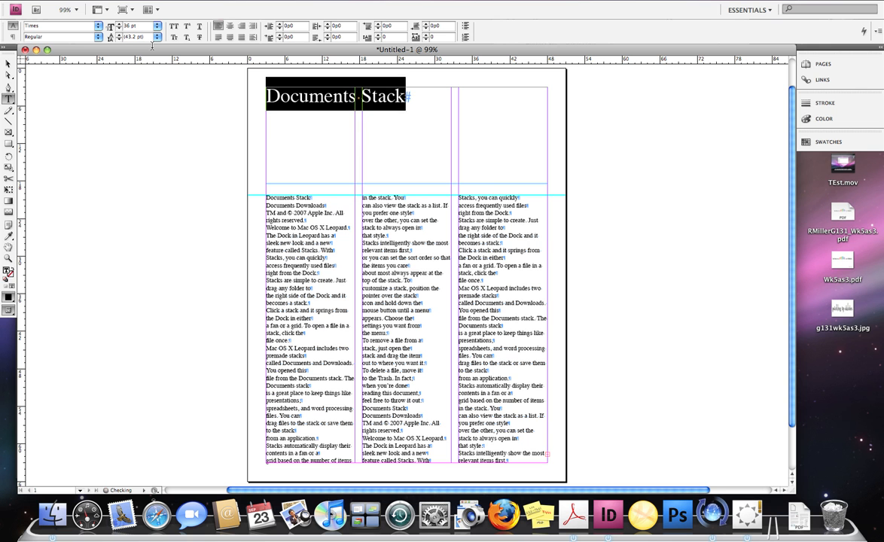
pyautogui.press('super+shift+period')
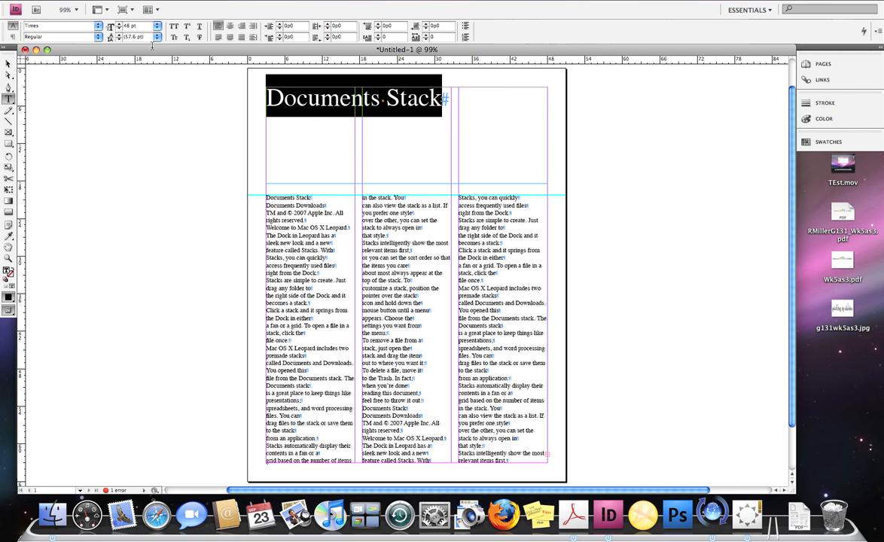
pyautogui.press('super+alt+shift+period')
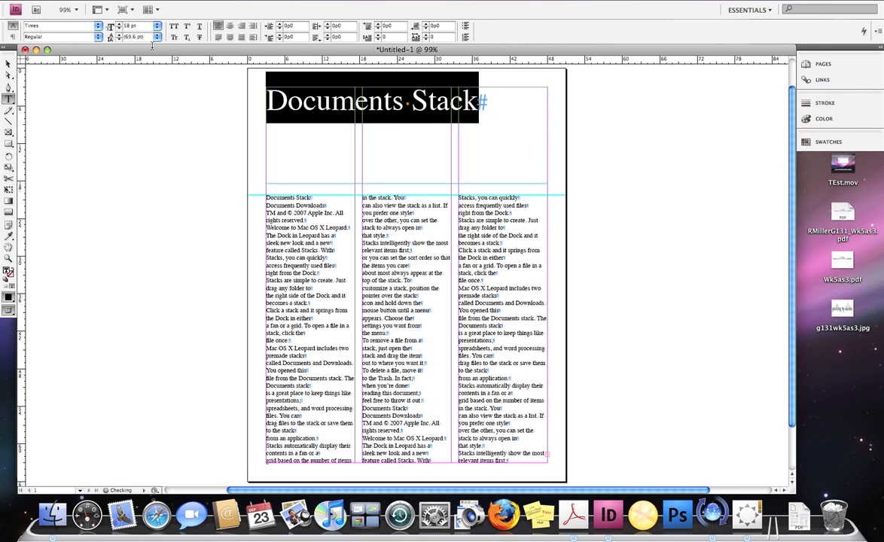
pyautogui.press('super+alt+shift+period')
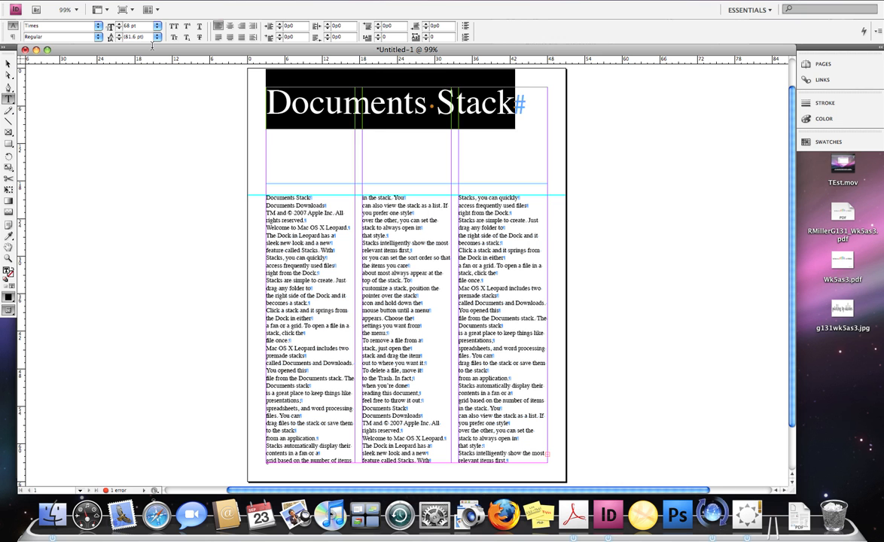
pyautogui.press('super+alt+shift+period')
pyautogui.press('super+alt+shift+period')
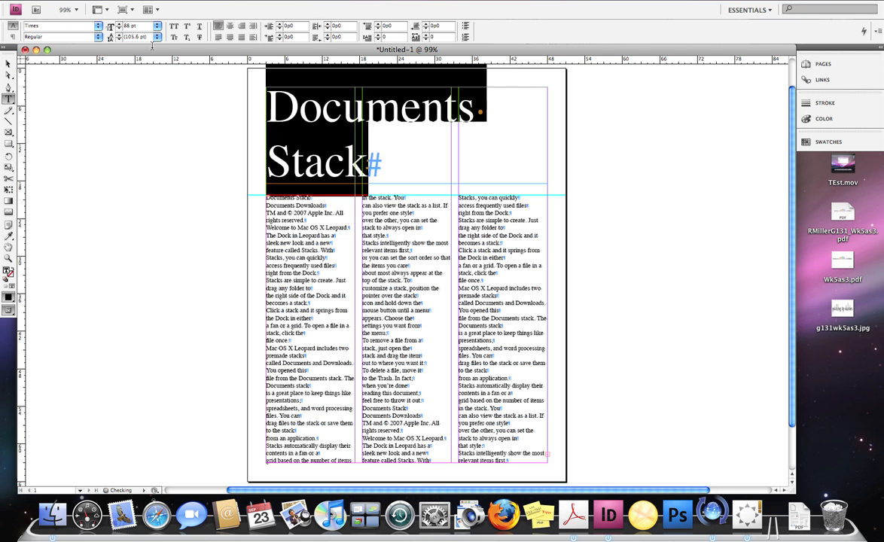
pyautogui.press('super+alt+shift+period')
pyautogui.press('super+alt+shift+period')
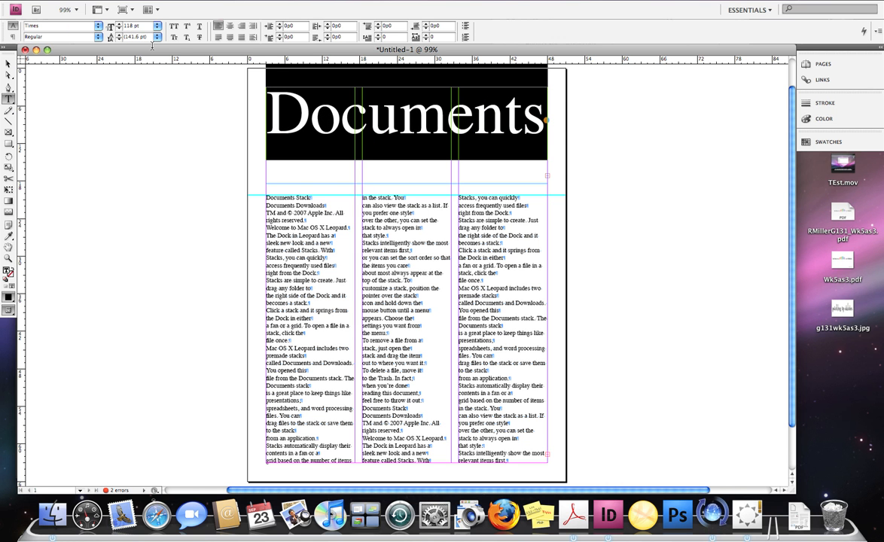
pyautogui.press('super+alt+shift+comma')
pyautogui.press('super+alt+shift+comma')
pyautogui.press('super+alt+shift+comma')
pyautogui.press('super+alt+shift+comma')
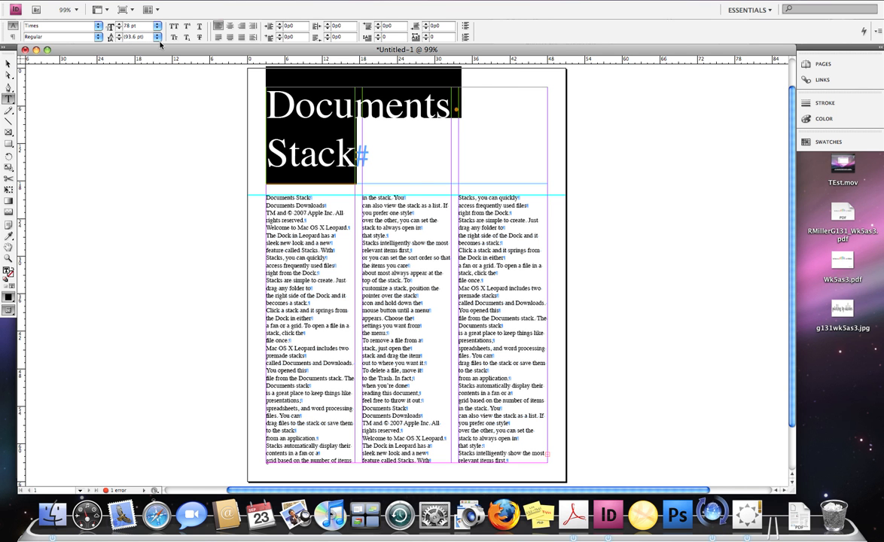
# Tighten the selected headline's tracking to -20 and show the Character panel.
pyautogui.click(374, 155)
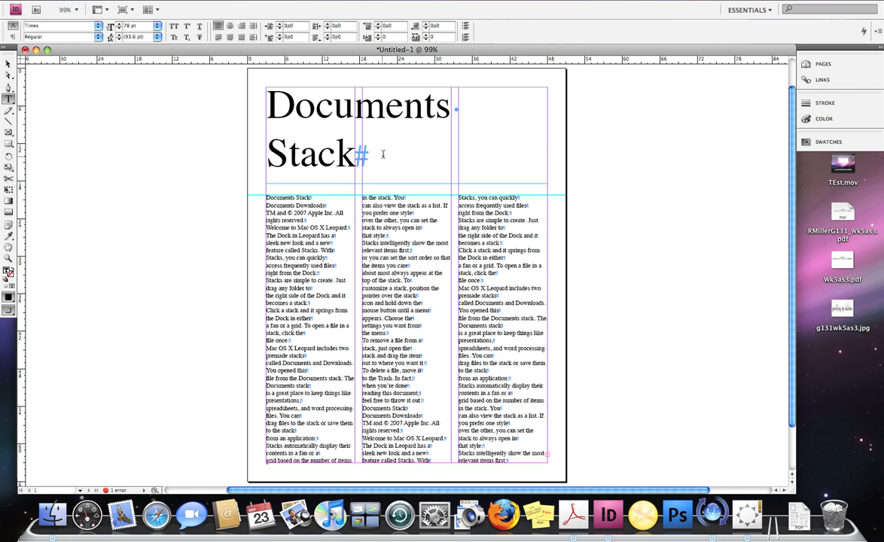
pyautogui.moveTo(383, 154); pyautogui.dragTo(256, 94)
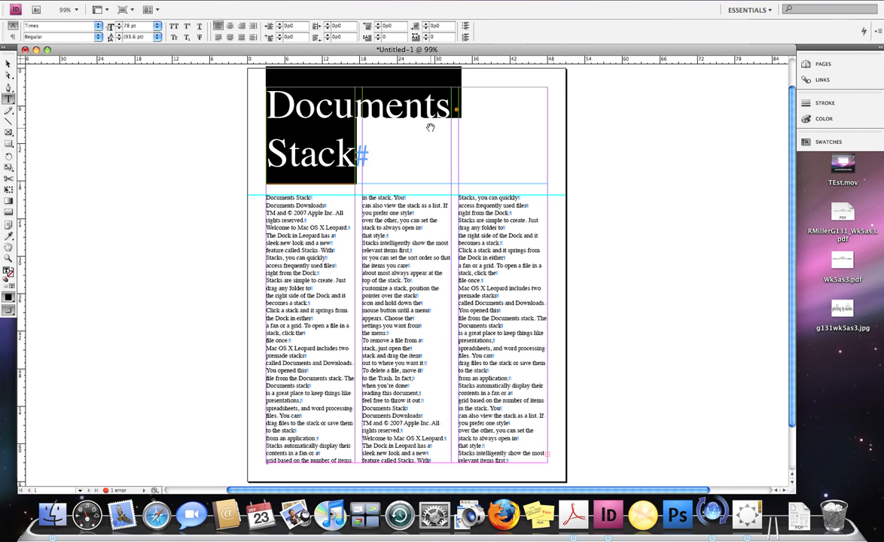
pyautogui.hotkey('alt', 'Left')
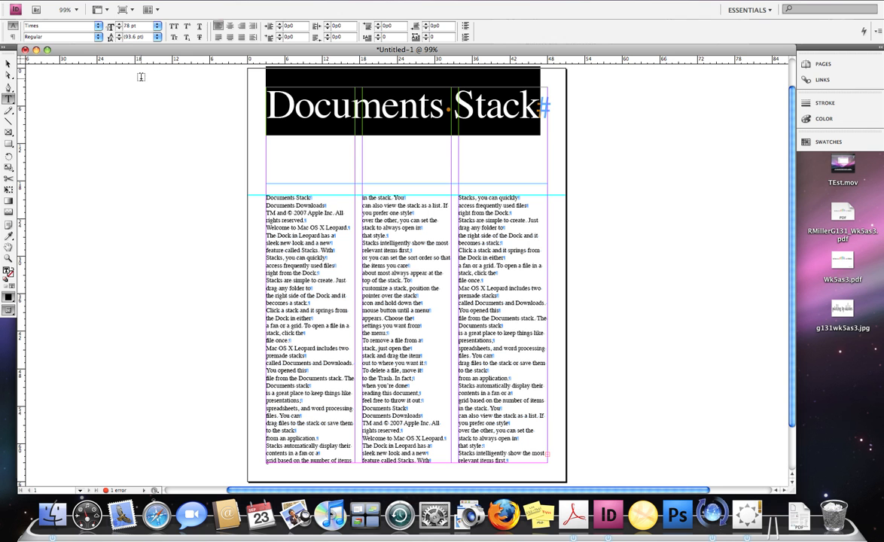
pyautogui.click(11, 37)
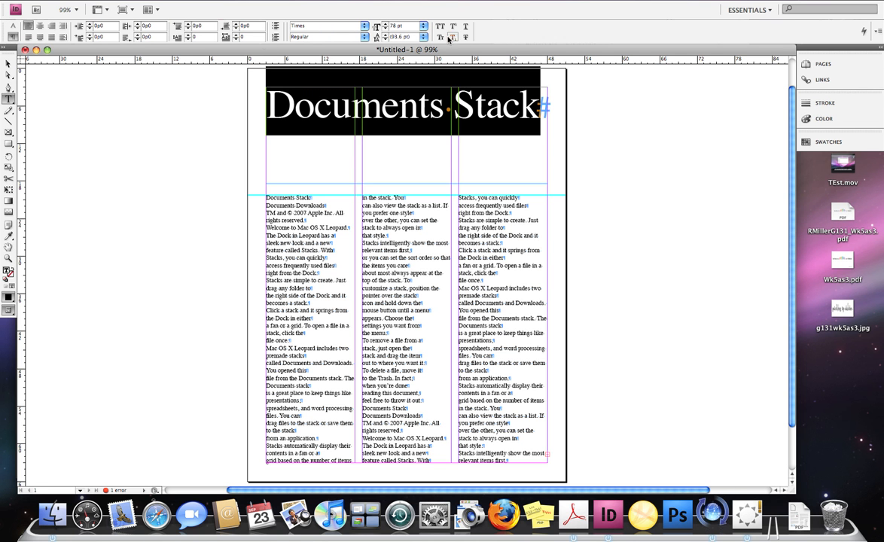
pyautogui.click(11, 26)
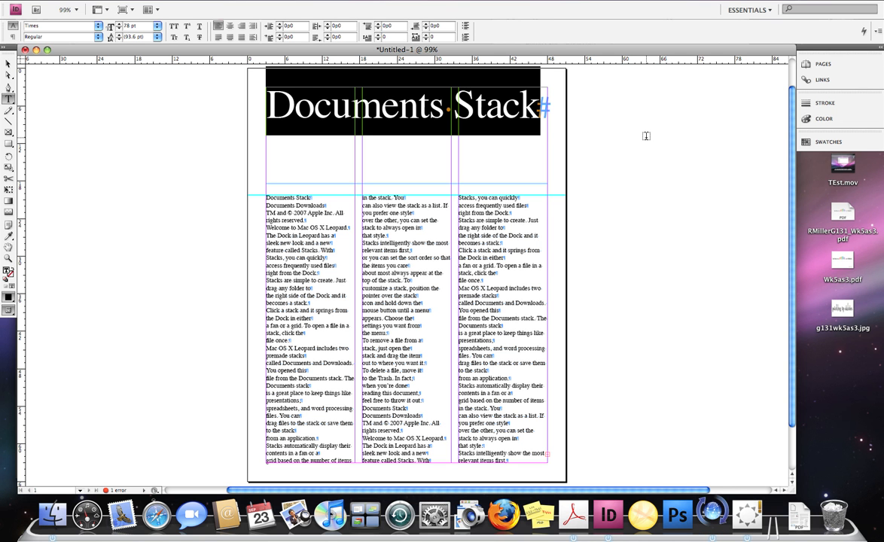
pyautogui.press('super+t')
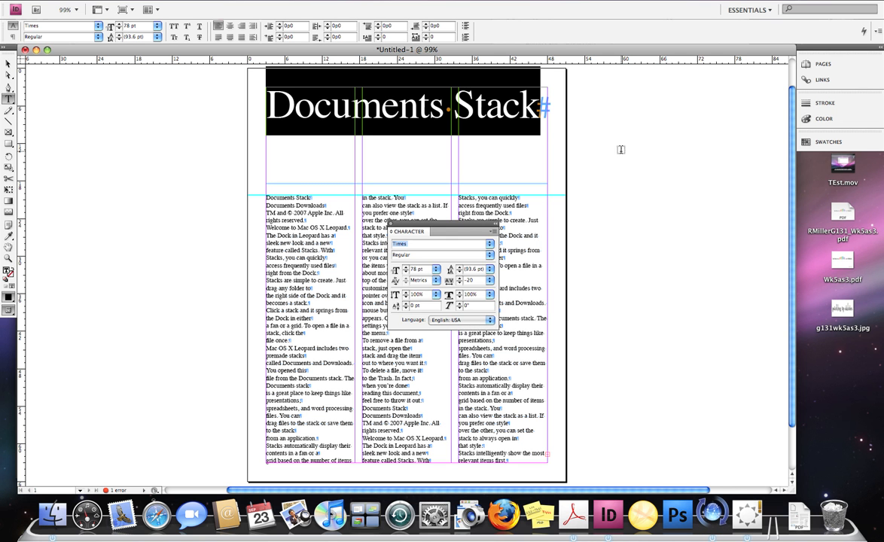
# In the Character panel, change the headline tracking to -18, then -15.
pyautogui.moveTo(423, 225); pyautogui.dragTo(627, 91)
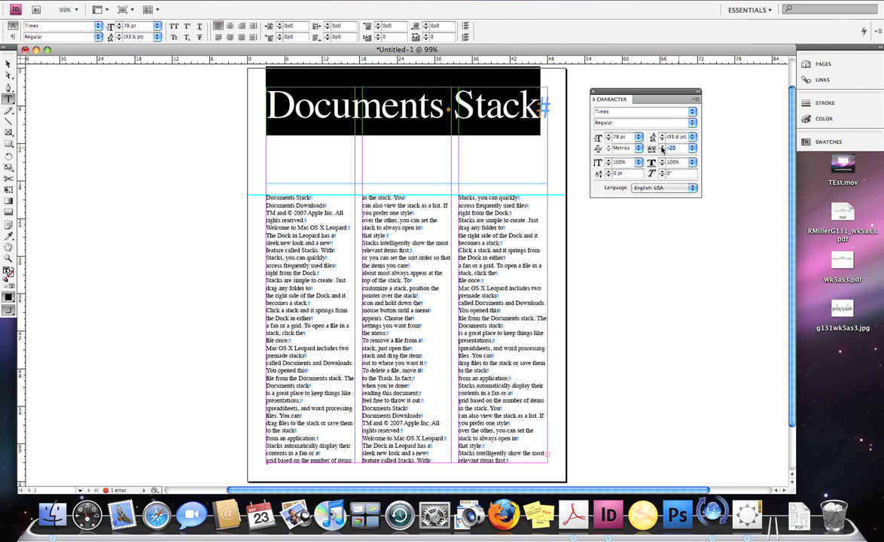
pyautogui.write('-18')
pyautogui.press('Return')
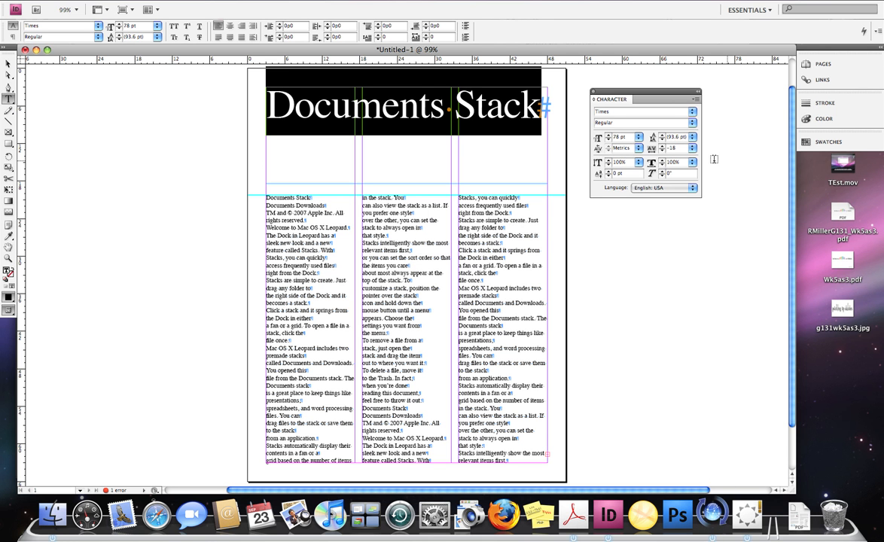
pyautogui.moveTo(676, 147); pyautogui.dragTo(660, 149)
pyautogui.write('-15')
pyautogui.press('Return')
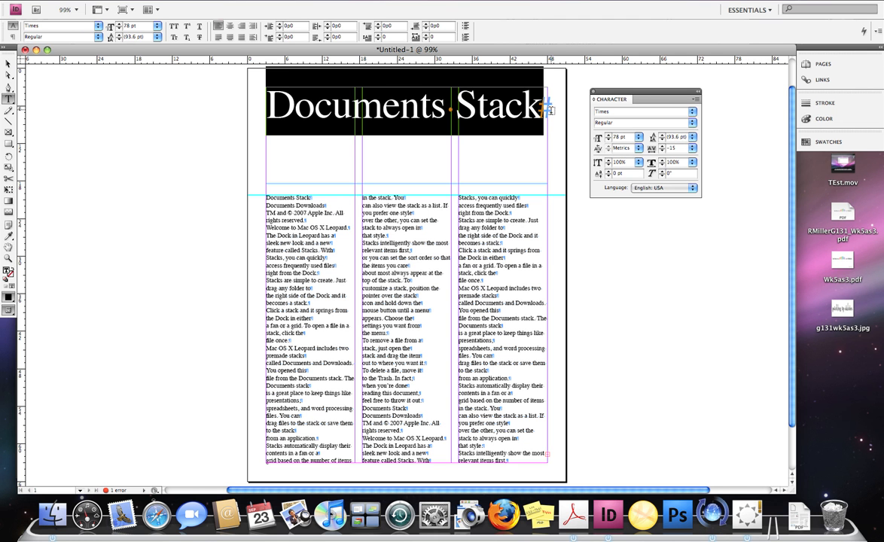
pyautogui.click(7, 65)
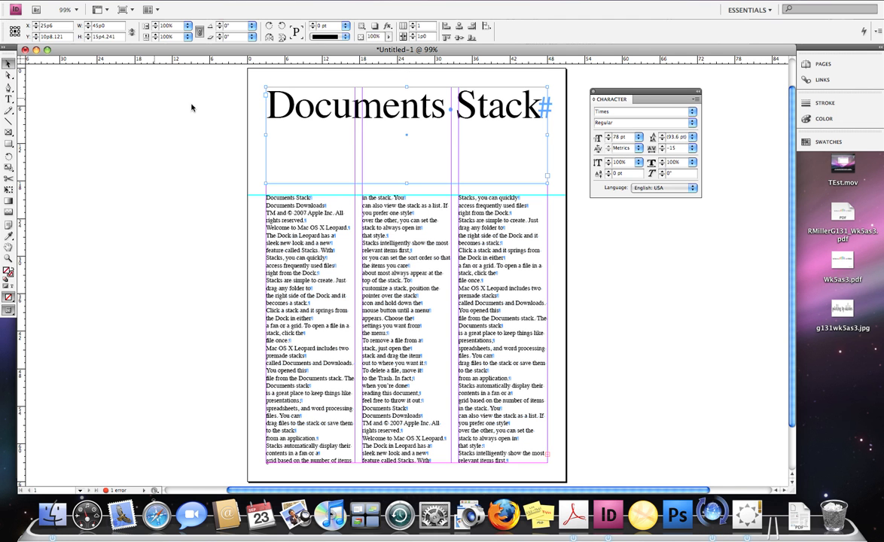
# Readjust the headline frame width back to the column edge and set tracking to -12.
pyautogui.moveTo(546, 135); pyautogui.dragTo(617, 132)
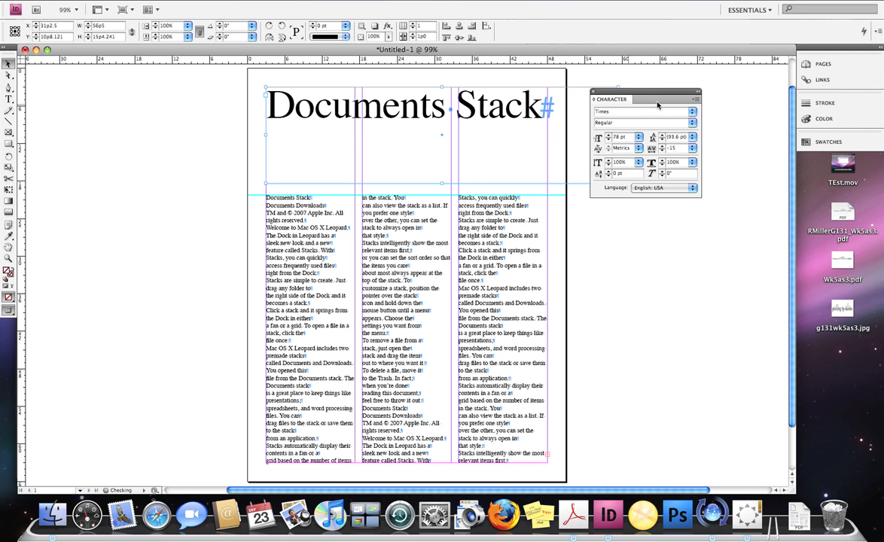
pyautogui.moveTo(663, 98); pyautogui.dragTo(725, 118)
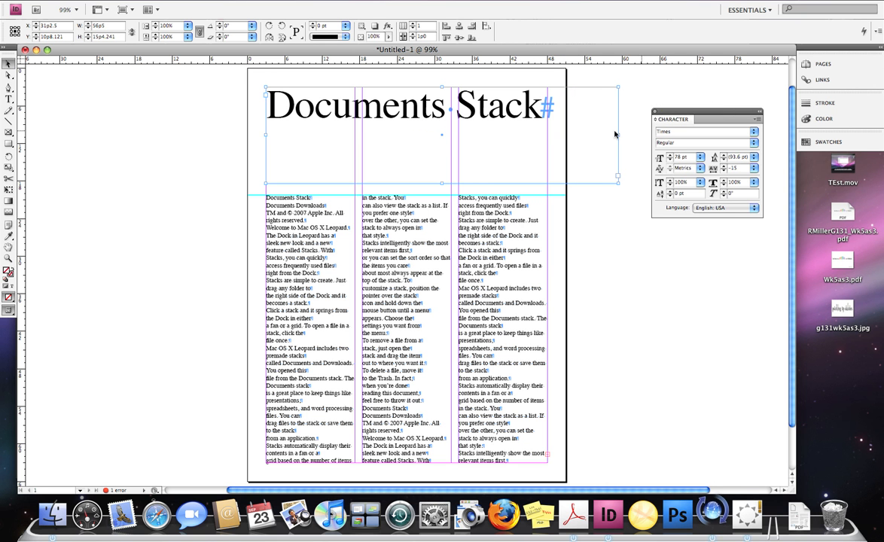
pyautogui.moveTo(616, 134)
pyautogui.mouseDown()
pyautogui.moveTo(548, 137)
pyautogui.moveTo(609, 135)
pyautogui.mouseUp()
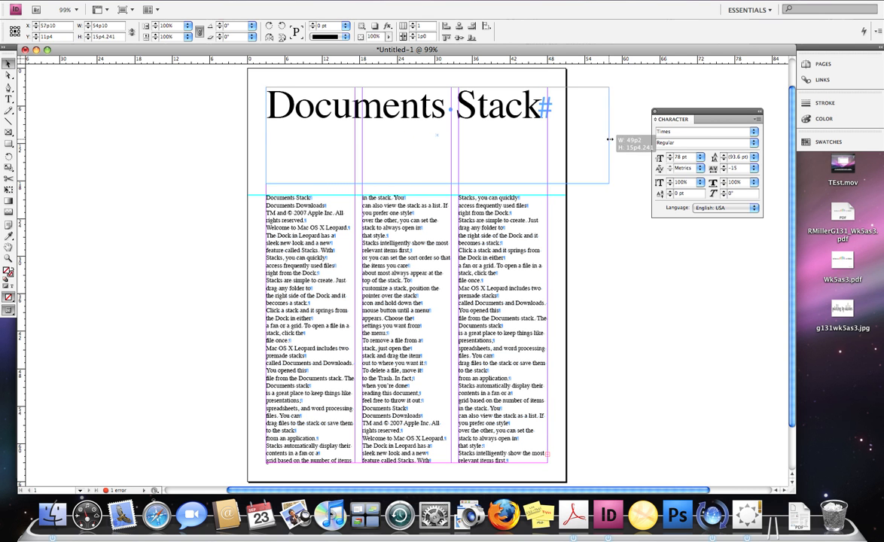
pyautogui.click(723, 169)
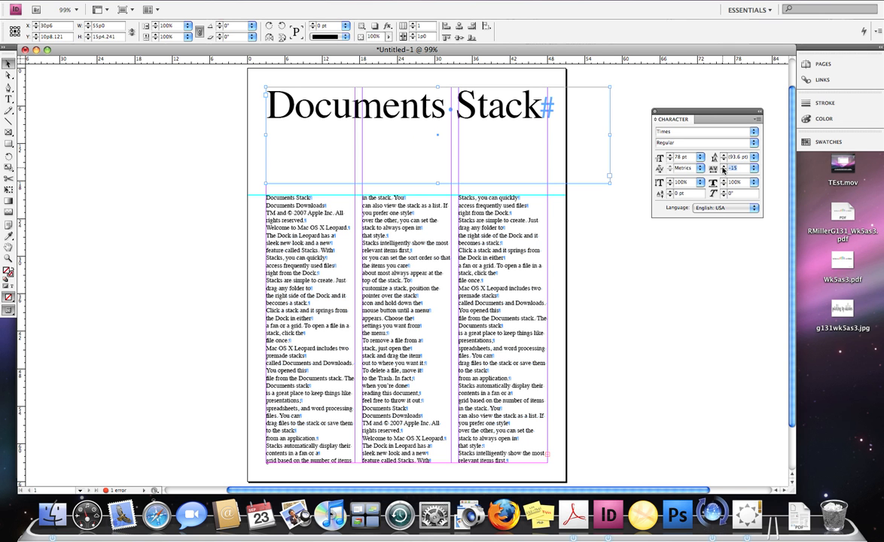
pyautogui.write('-')
pyautogui.press('Return')
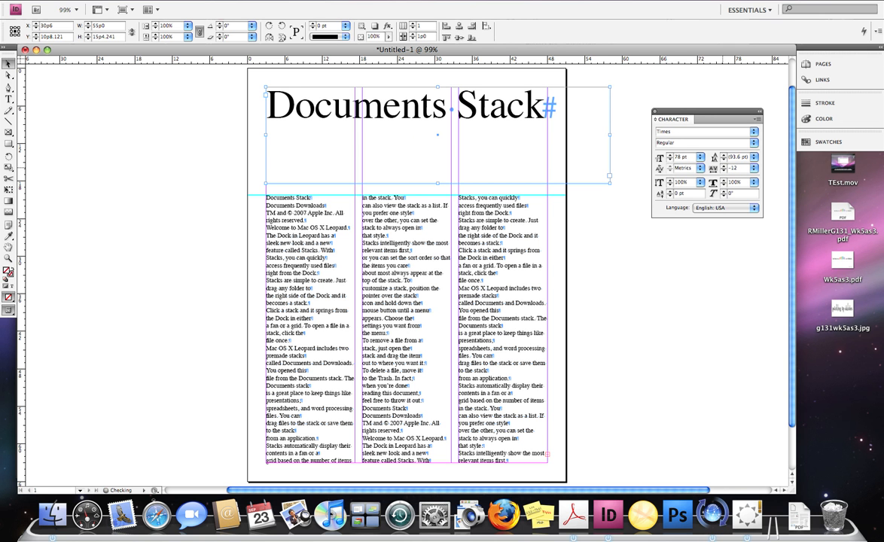
# Set tracking to -10, shorten the headline frame to fit, and raise the guide beneath it.
pyautogui.click(715, 170)
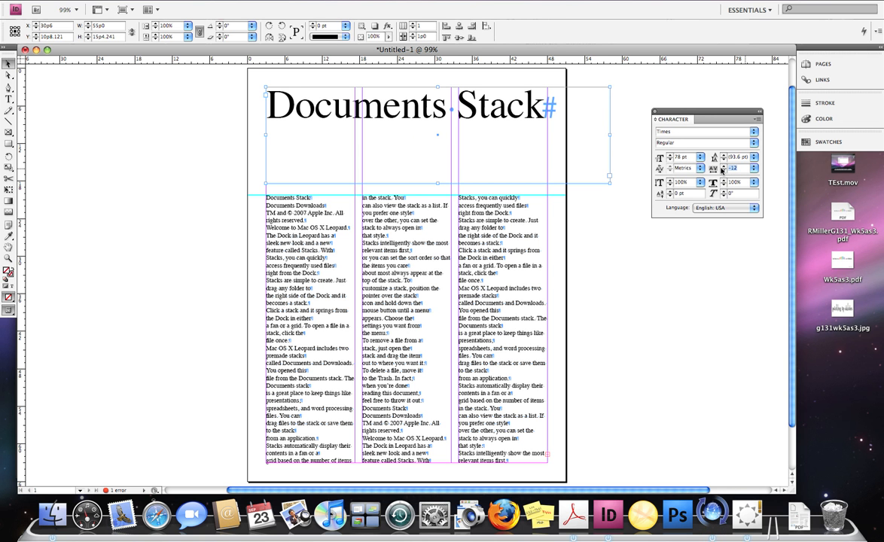
pyautogui.write('-10')
pyautogui.press('Return')
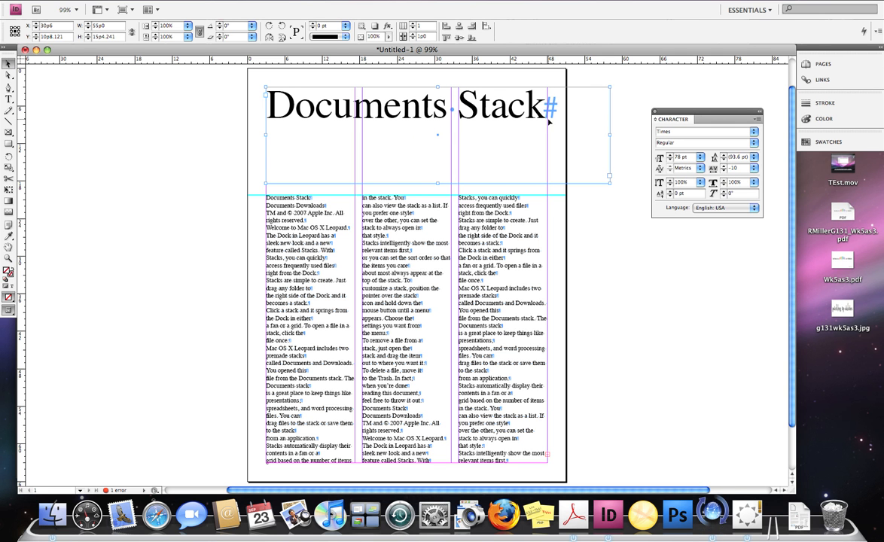
pyautogui.moveTo(440, 183); pyautogui.dragTo(440, 119)
pyautogui.moveTo(357, 193); pyautogui.dragTo(372, 138)
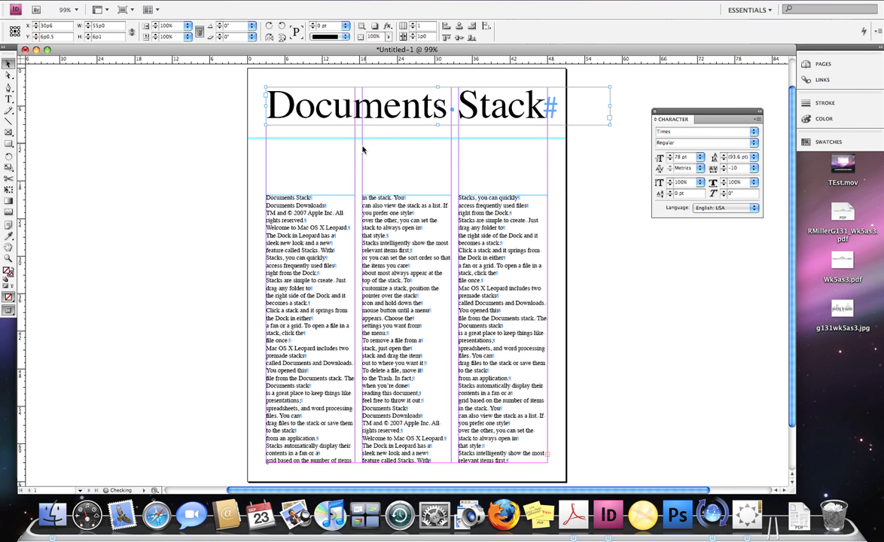
# Drag the tops of all three body text columns up to the guide just below the headline.
pyautogui.click(282, 195)
pyautogui.moveTo(311, 194); pyautogui.dragTo(312, 139)
pyautogui.moveTo(406, 194); pyautogui.dragTo(407, 139)
pyautogui.click(507, 199)
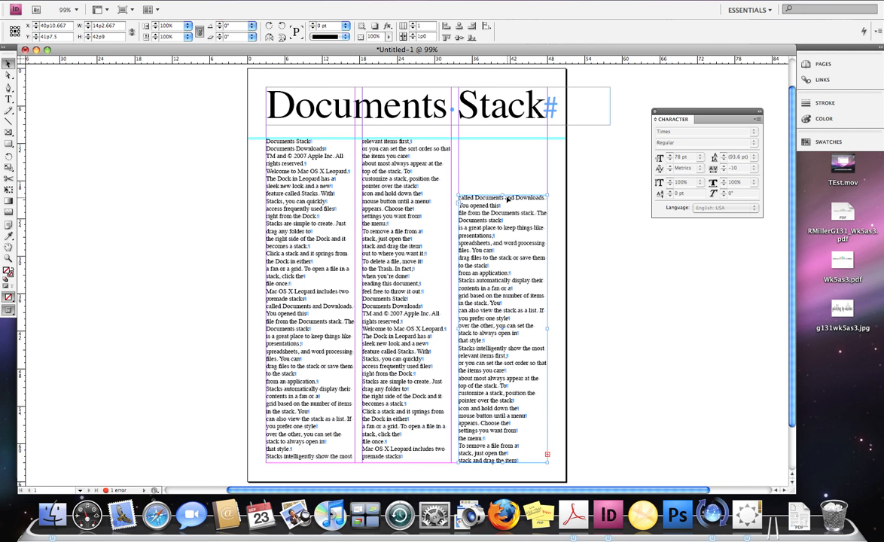
pyautogui.moveTo(501, 193); pyautogui.dragTo(503, 139)
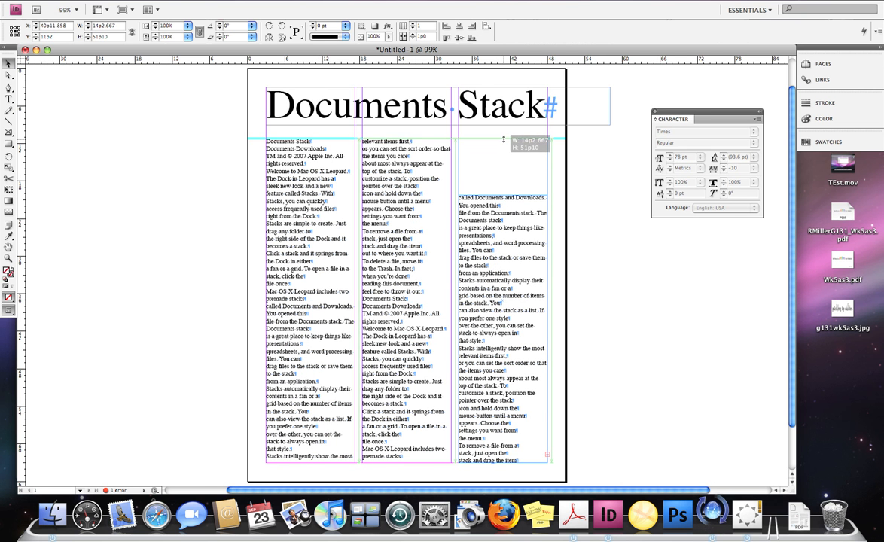
pyautogui.click(592, 209)
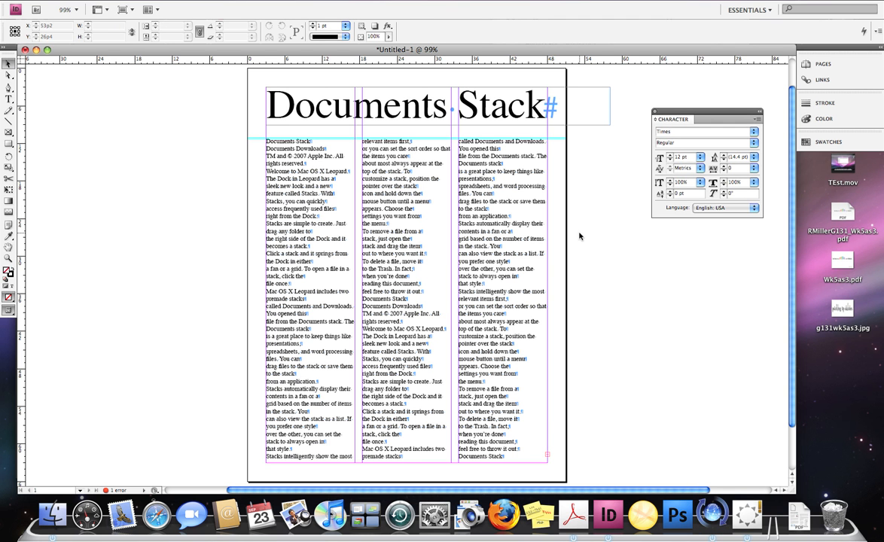
# Check the left, middle and right column frames, then move the InDesign document window down-left.
pyautogui.click(387, 270)
pyautogui.click(322, 273)
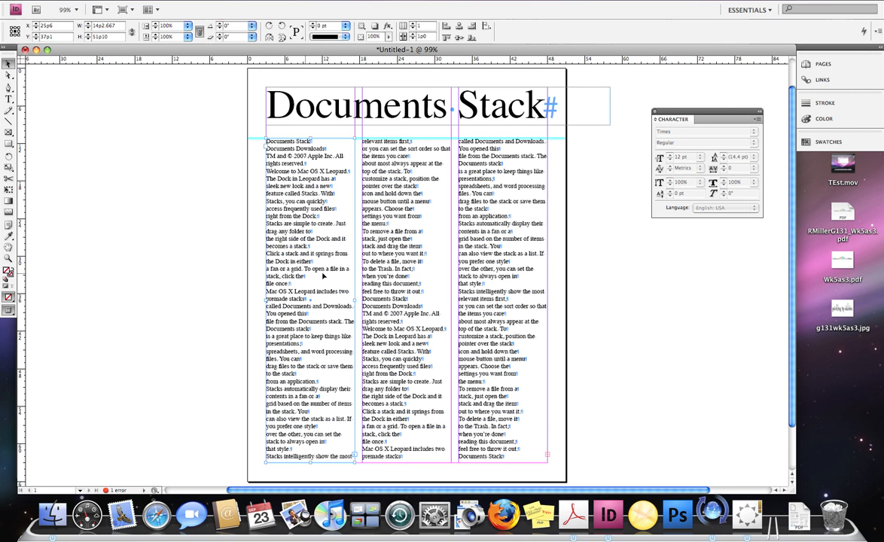
pyautogui.click(461, 276)
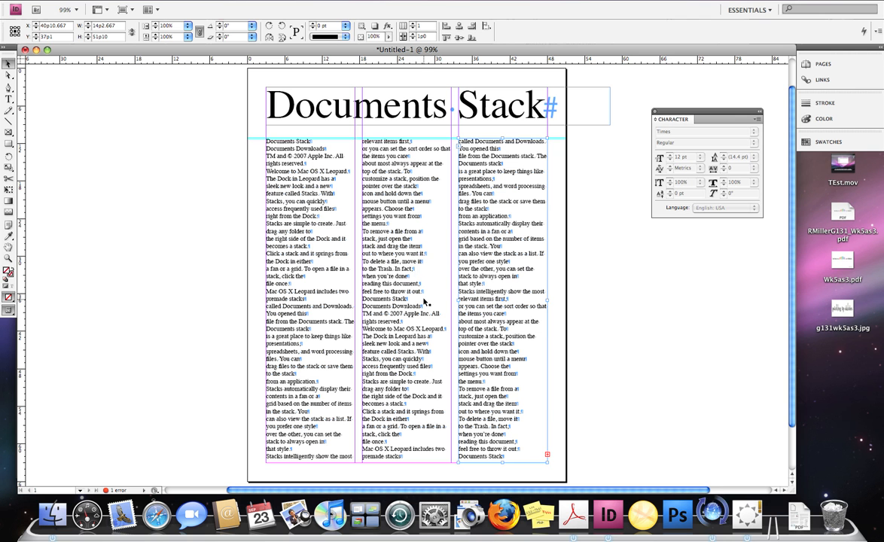
pyautogui.click(659, 387)
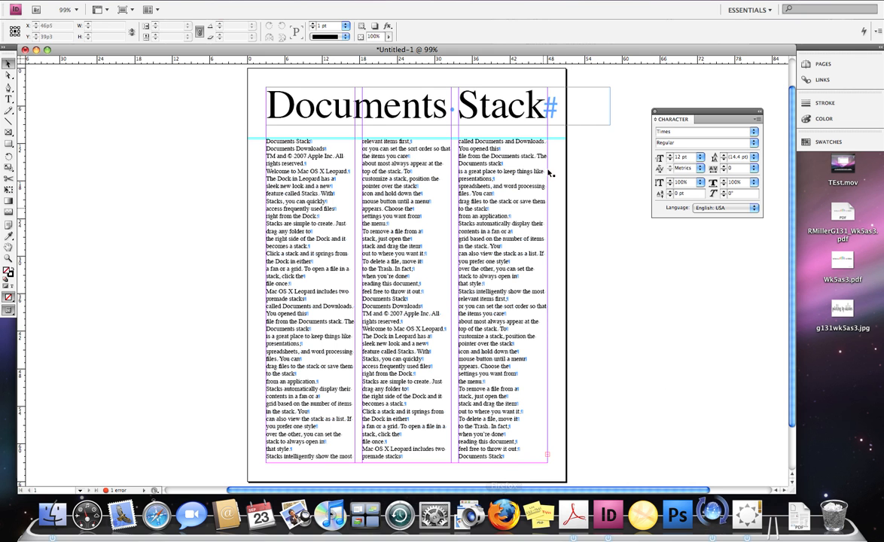
pyautogui.moveTo(587, 49); pyautogui.dragTo(391, 101)
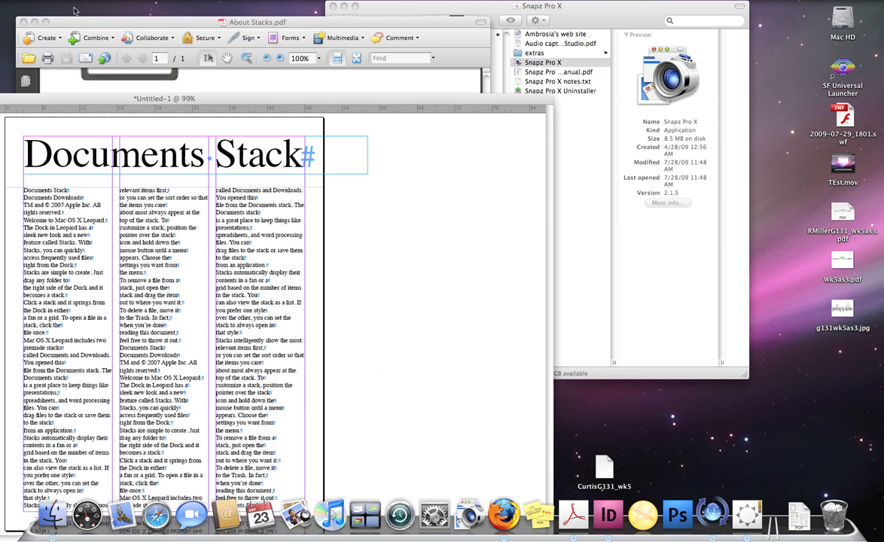
# Turn on showing connected servers on the desktop in Finder Preferences.
pyautogui.click(45, 2)
pyautogui.click(52, 23)
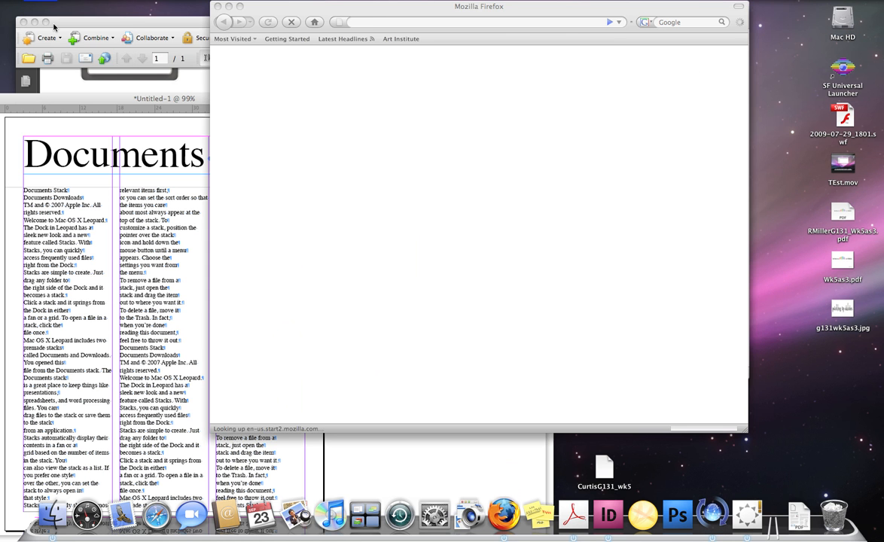
pyautogui.click(104, 160)
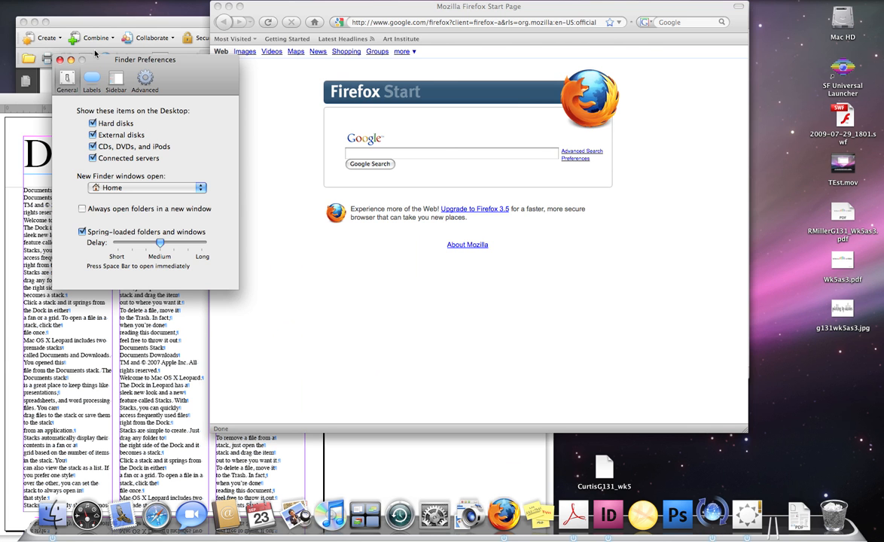
pyautogui.click(59, 60)
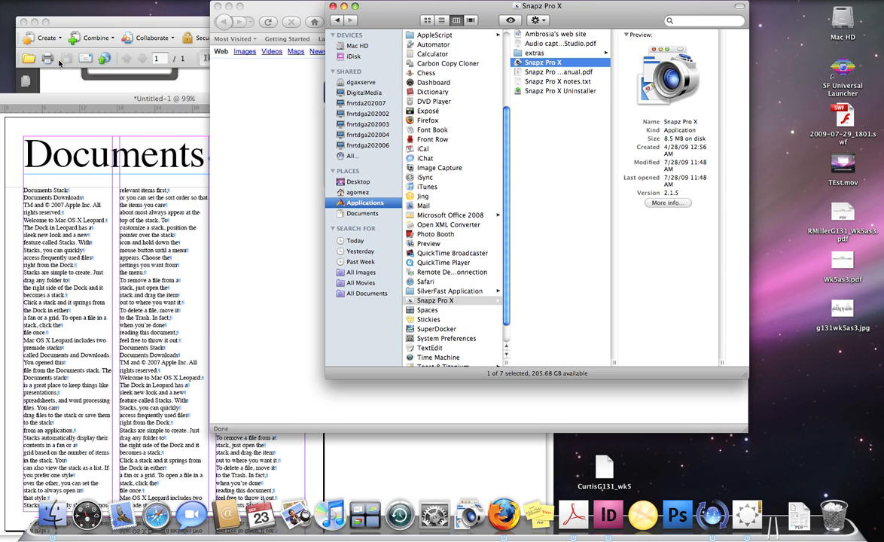
# Browse the shared servers and try logging into dgaxserve with the account password.
pyautogui.click(361, 156)
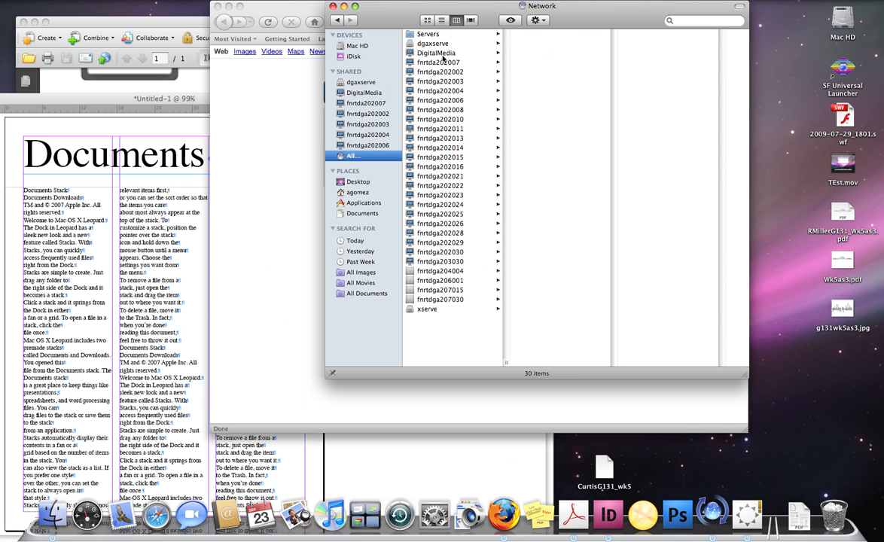
pyautogui.click(442, 54)
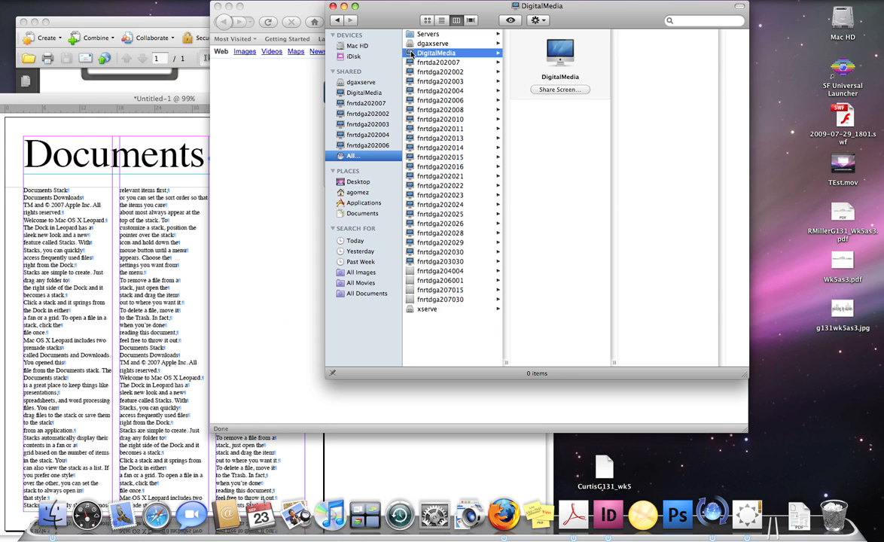
pyautogui.press('Up')
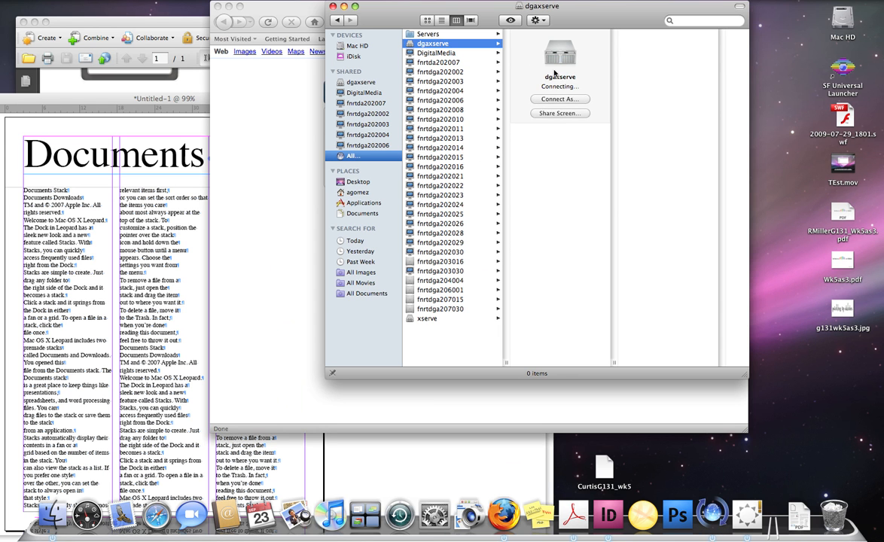
pyautogui.click(523, 97)
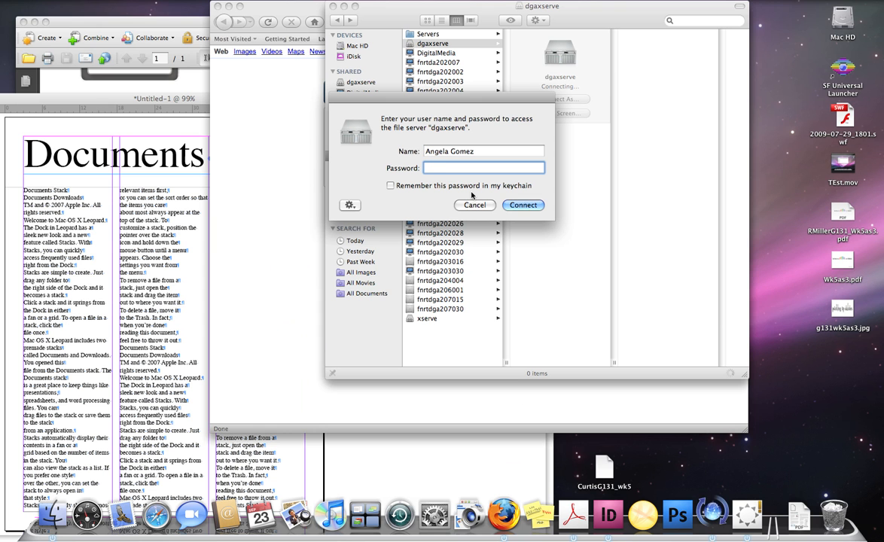
pyautogui.write('••••••')
pyautogui.click(526, 207)
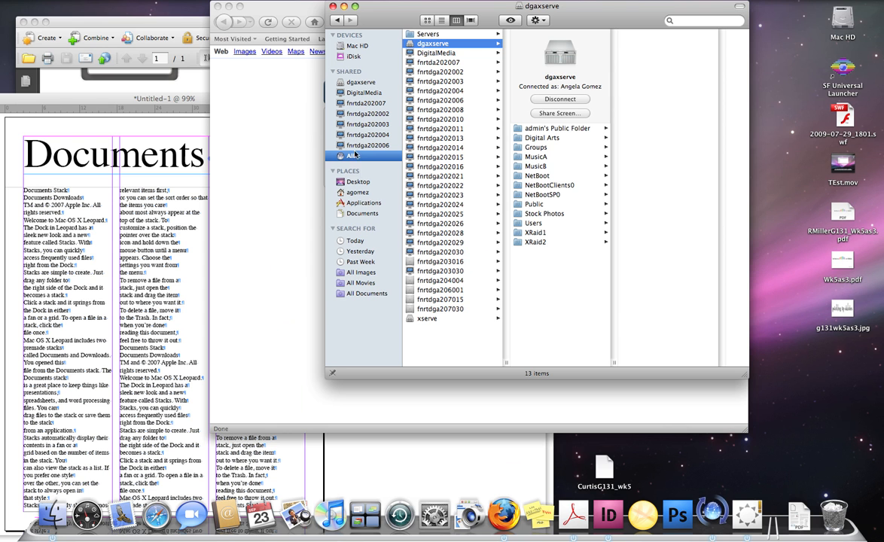
pyautogui.click(355, 83)
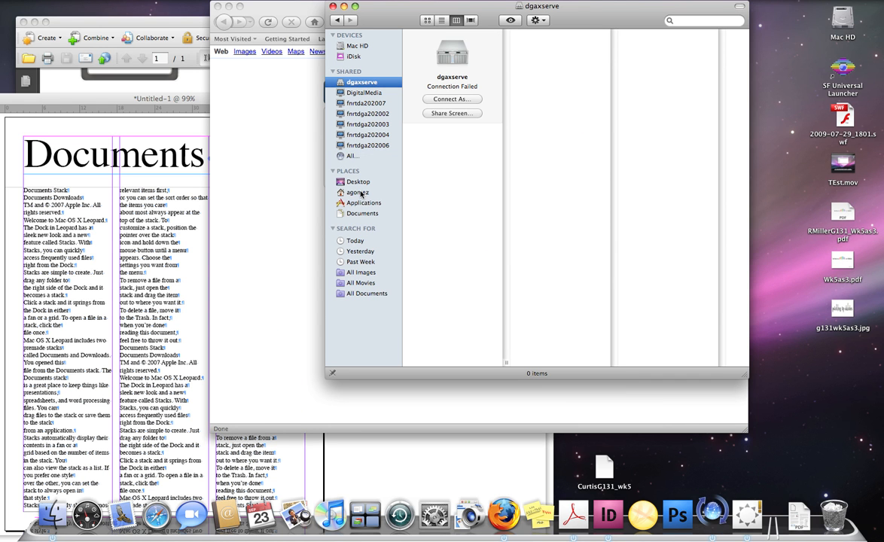
# Rearrange the Finder and Firefox windows, then try iDisk and dismiss the MobileMe prompt.
pyautogui.moveTo(601, 16); pyautogui.dragTo(570, 32)
pyautogui.click(732, 63)
pyautogui.moveTo(665, 7); pyautogui.dragTo(624, 369)
pyautogui.click(512, 190)
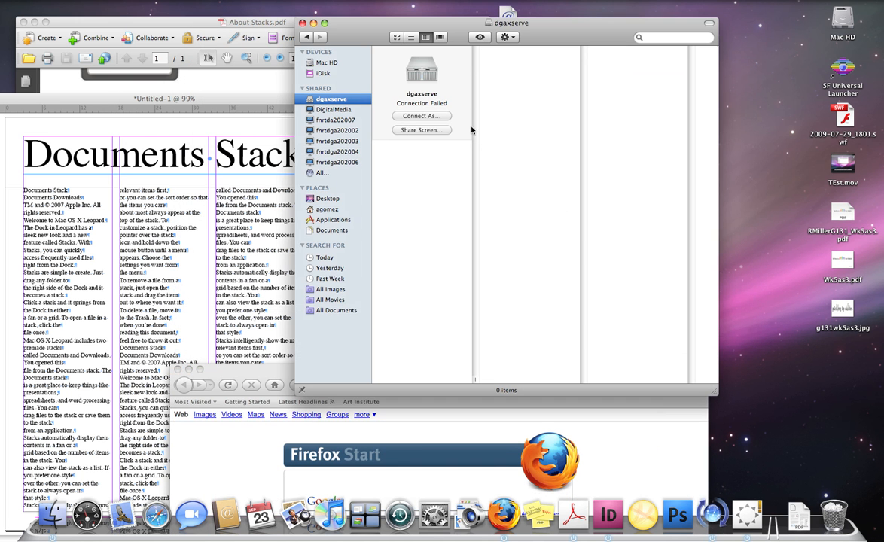
pyautogui.click(324, 73)
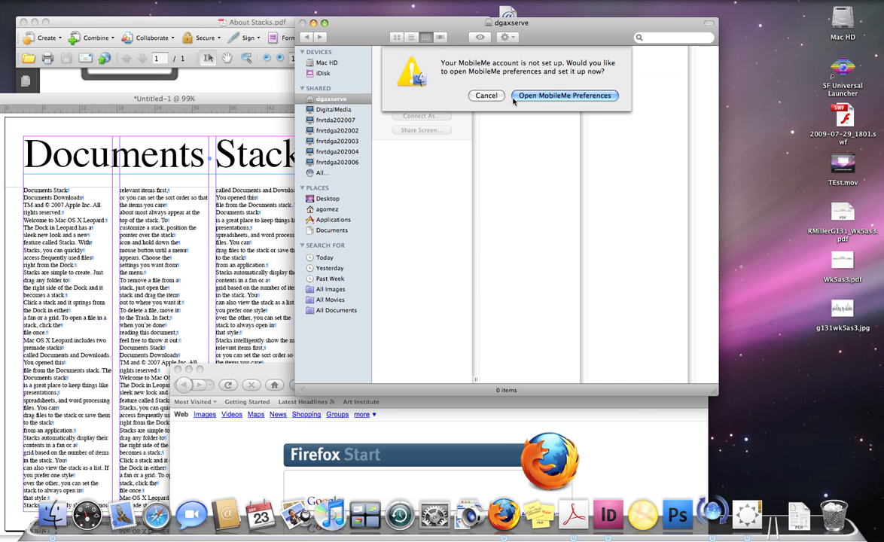
pyautogui.click(487, 96)
pyautogui.click(321, 63)
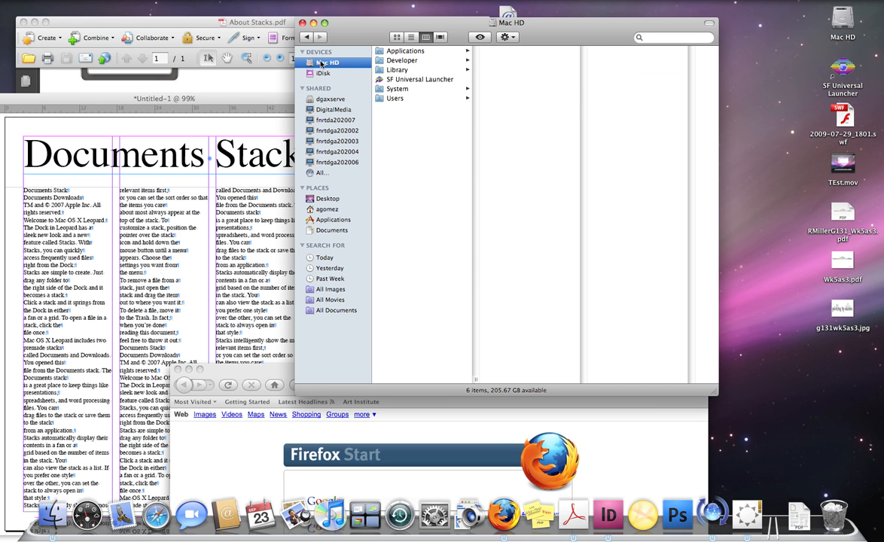
# Attempt screen sharing with DigitalMedia, abandon it after authentication fails, and reopen Finder Preferences.
pyautogui.click(325, 110)
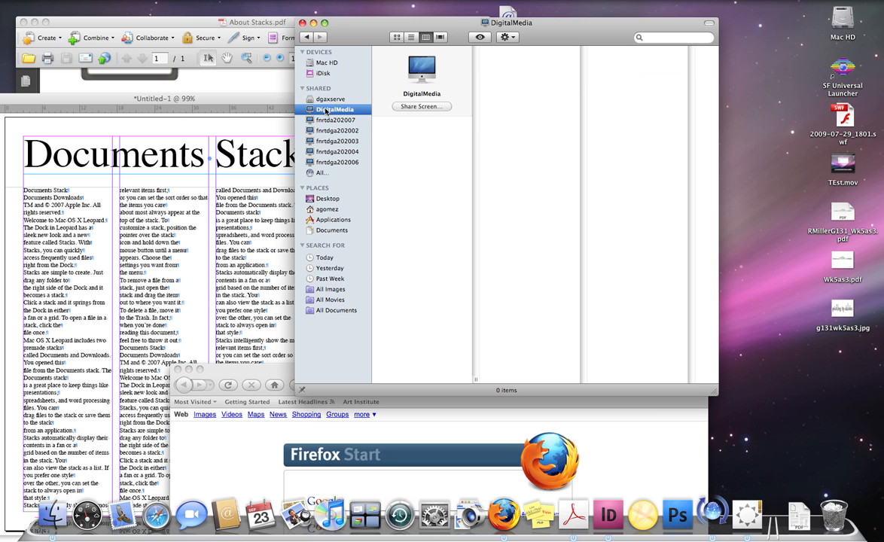
pyautogui.click(429, 108)
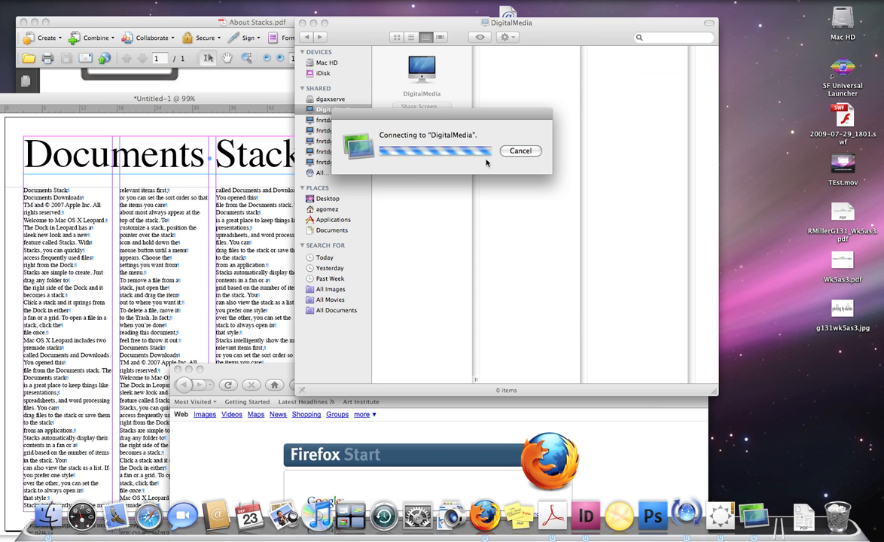
pyautogui.click(658, 420)
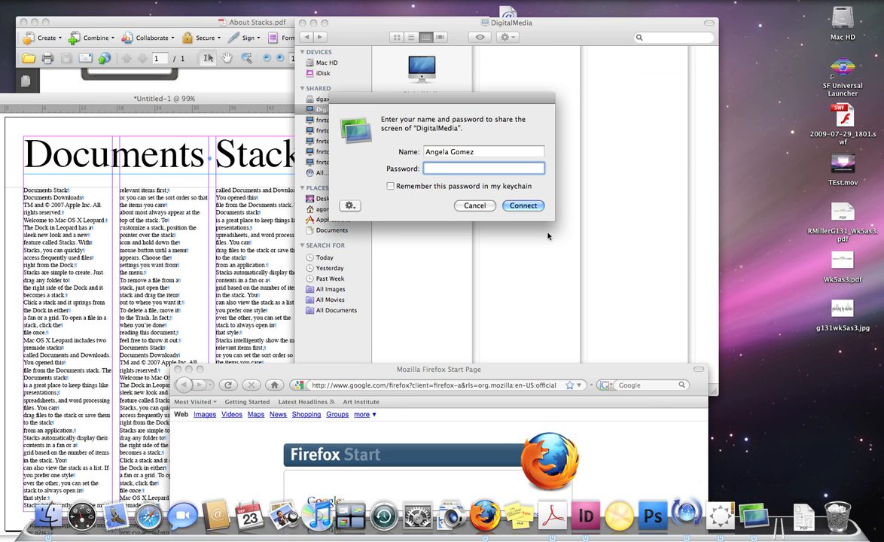
pyautogui.write('••••••')
pyautogui.click(528, 207)
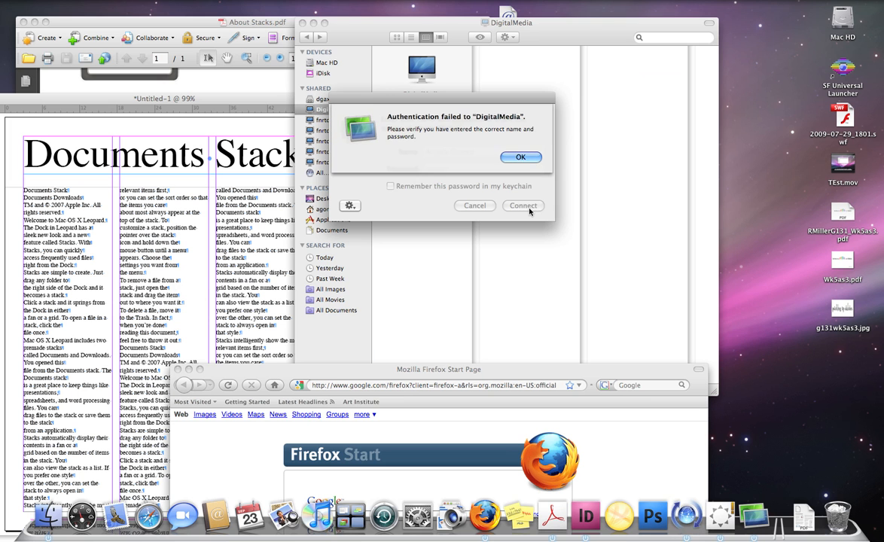
pyautogui.click(523, 158)
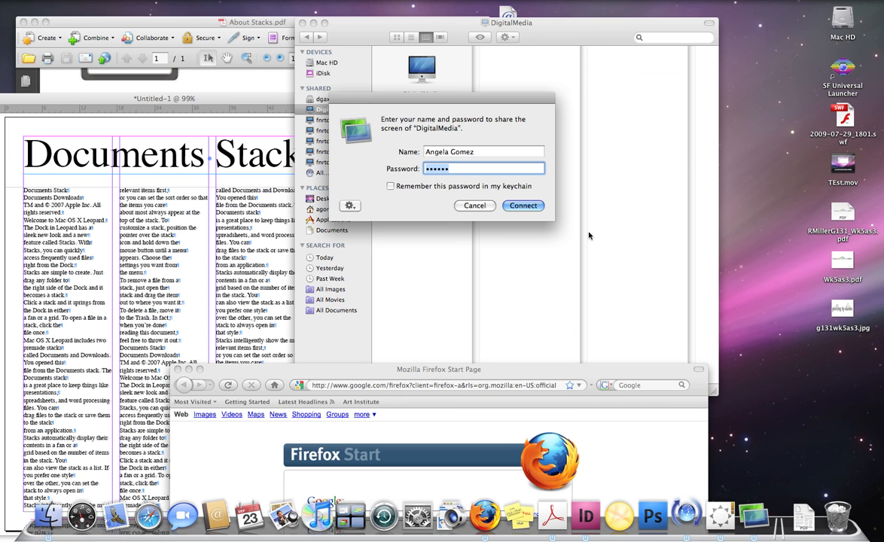
pyautogui.click(467, 204)
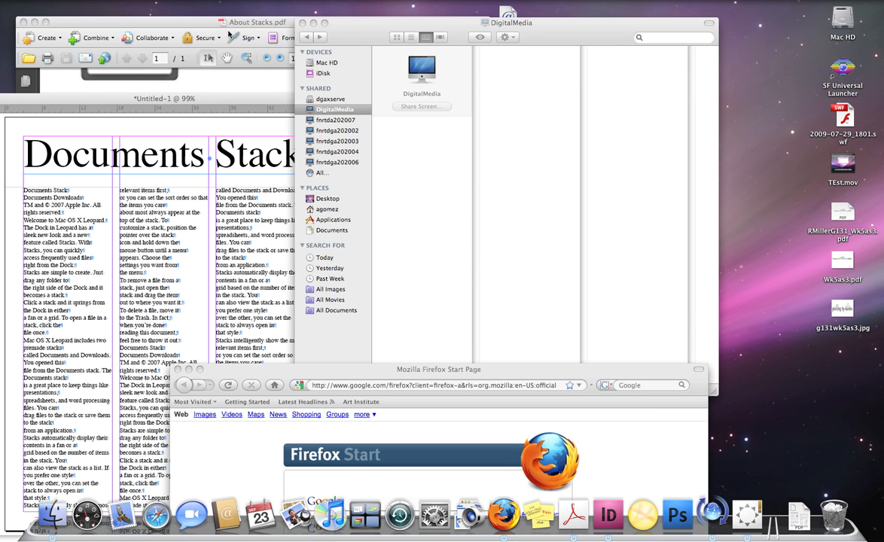
pyautogui.click(53, 2)
pyautogui.click(59, 23)
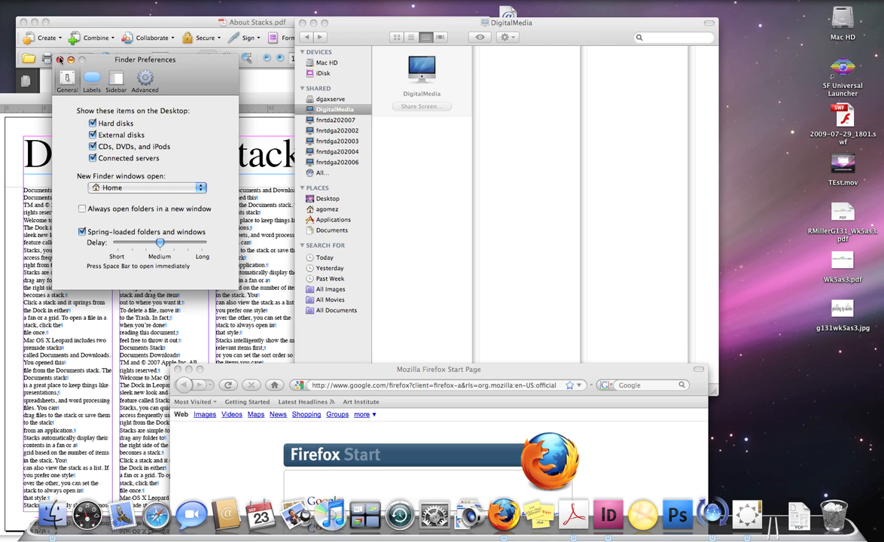
# Close Finder Preferences and move the DigitalMedia, About Stacks PDF, update prompt and InDesign windows aside.
pyautogui.click(59, 60)
pyautogui.moveTo(536, 30); pyautogui.dragTo(370, 330)
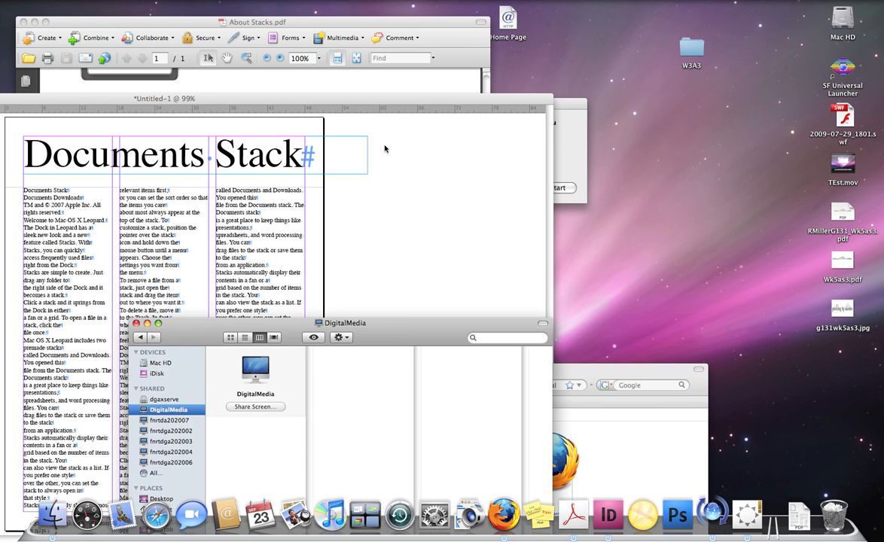
pyautogui.click(399, 79)
pyautogui.moveTo(448, 23); pyautogui.dragTo(293, 335)
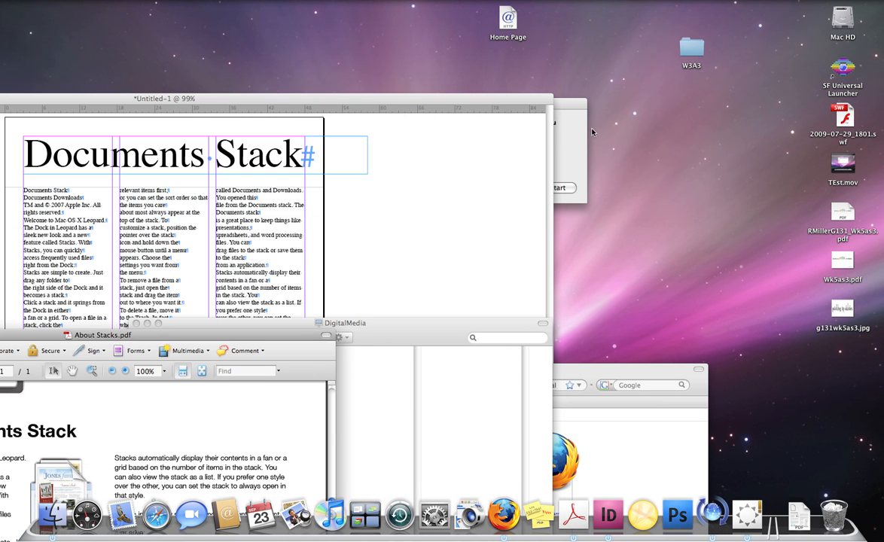
pyautogui.moveTo(571, 107); pyautogui.dragTo(398, 220)
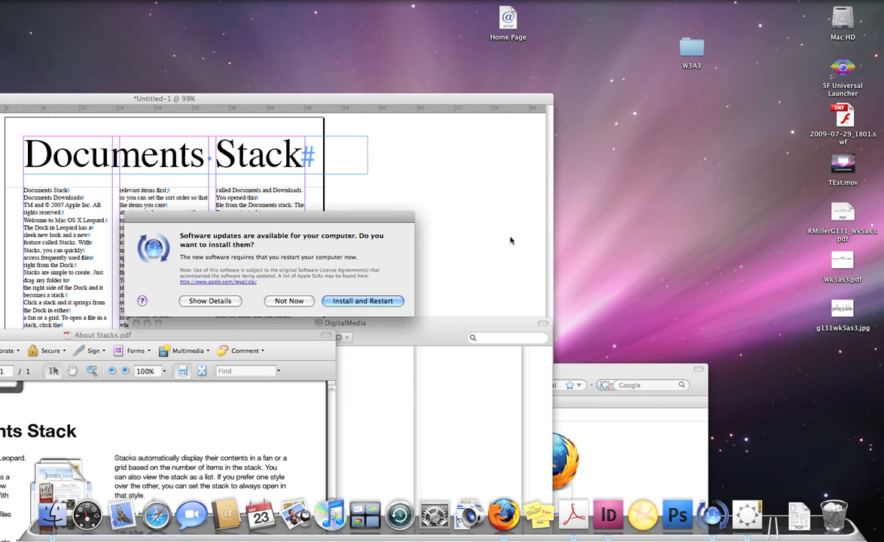
pyautogui.click(580, 252)
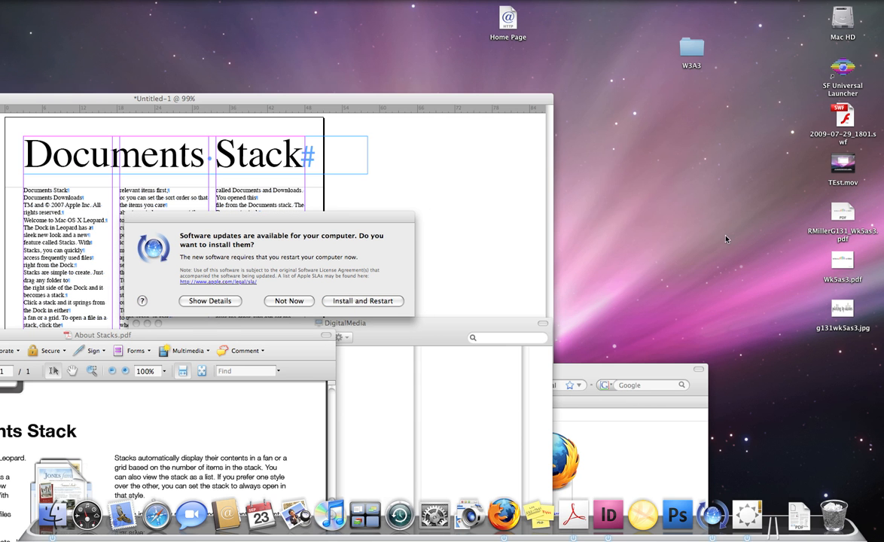
pyautogui.moveTo(452, 98); pyautogui.dragTo(370, 98)
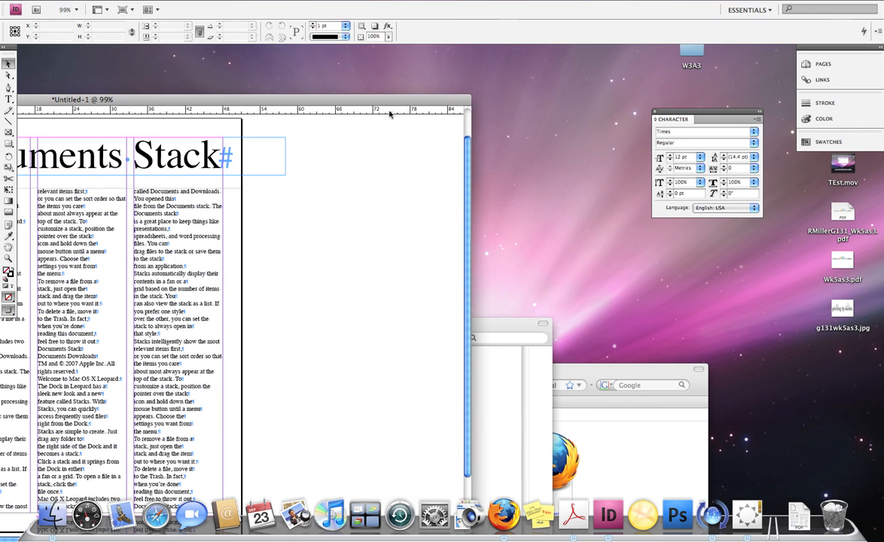
pyautogui.click(511, 133)
# Open Mac HD and try dgaxserve again, cancelling its login prompt.
pyautogui.doubleClick(843, 23)
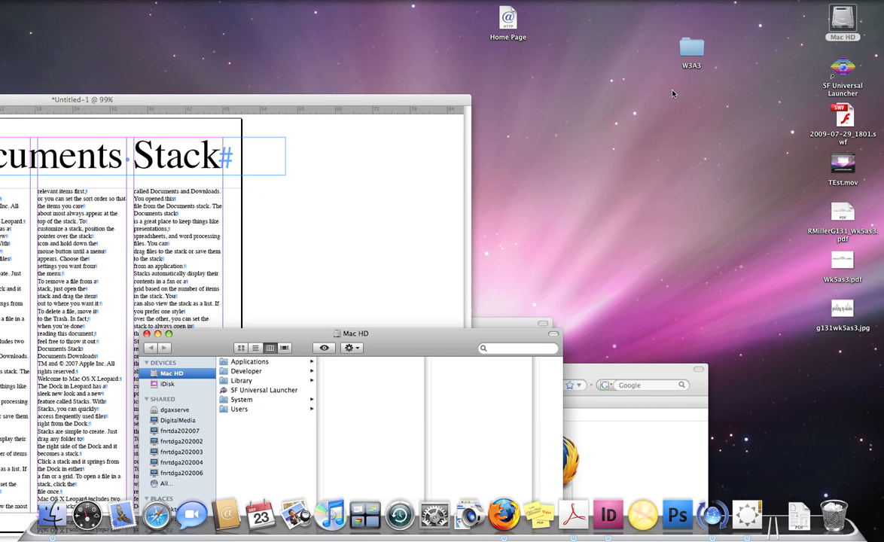
pyautogui.moveTo(300, 336); pyautogui.dragTo(377, 9)
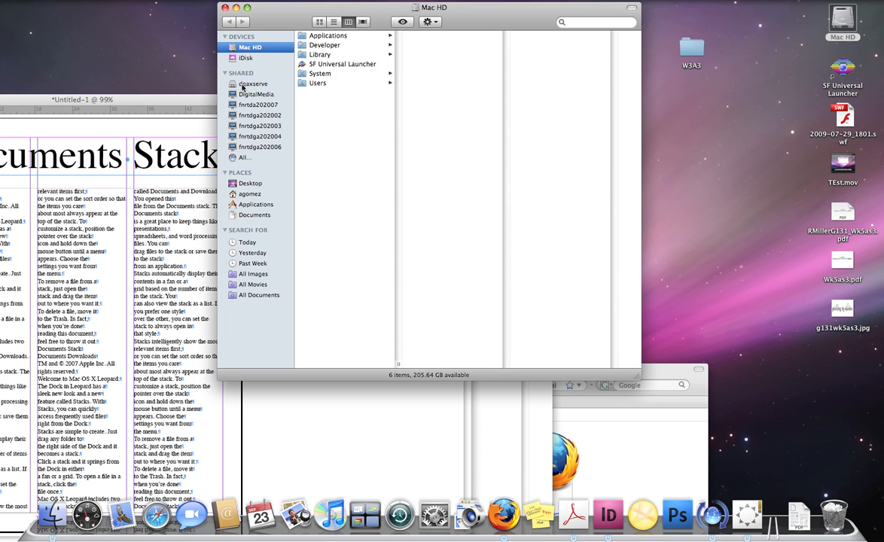
pyautogui.click(252, 84)
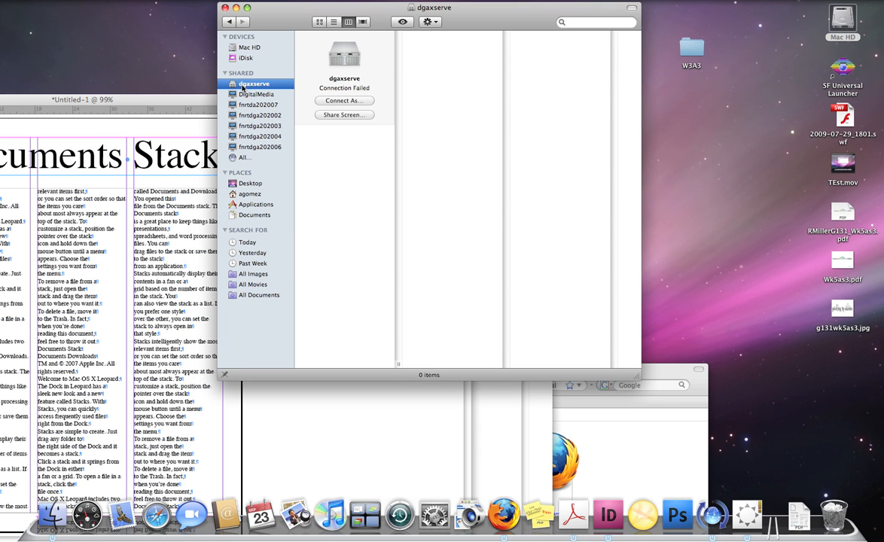
pyautogui.click(346, 102)
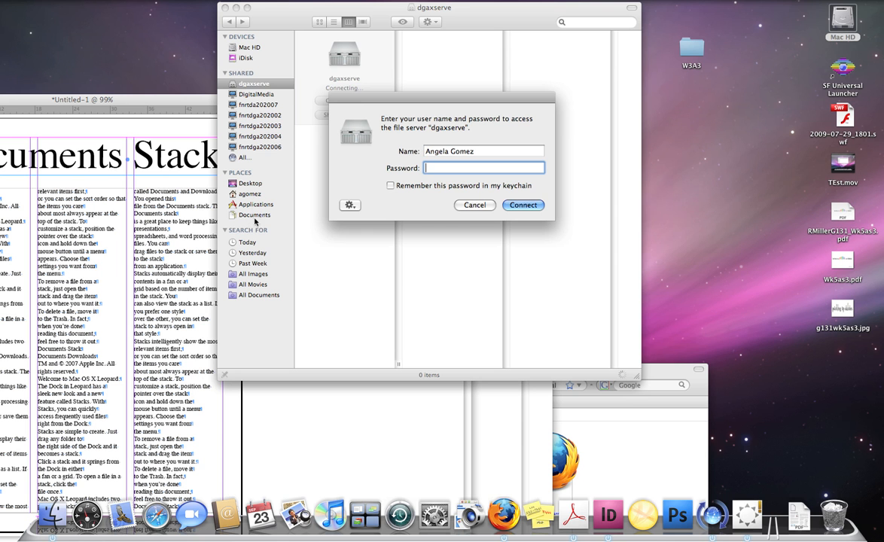
pyautogui.click(474, 206)
# Browse DigitalMedia and the full network listing, then bring the Firefox start page forward.
pyautogui.click(249, 95)
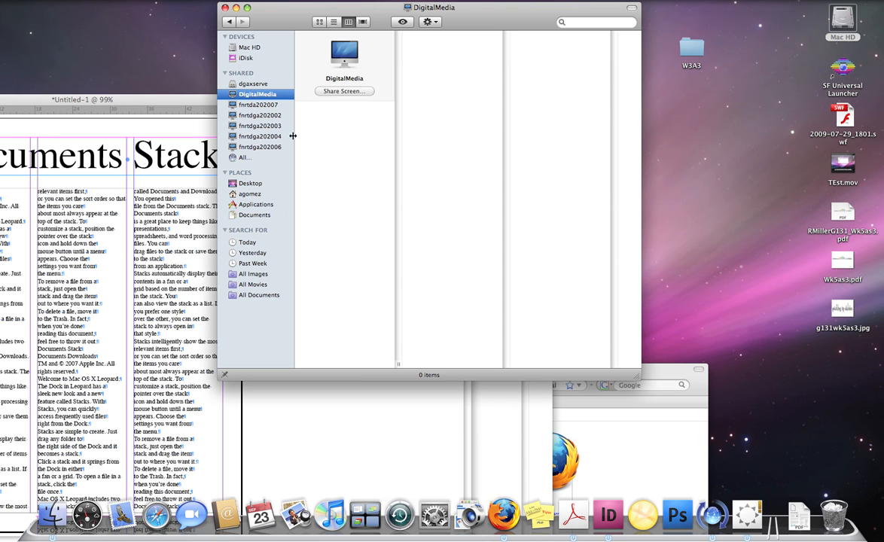
pyautogui.click(244, 158)
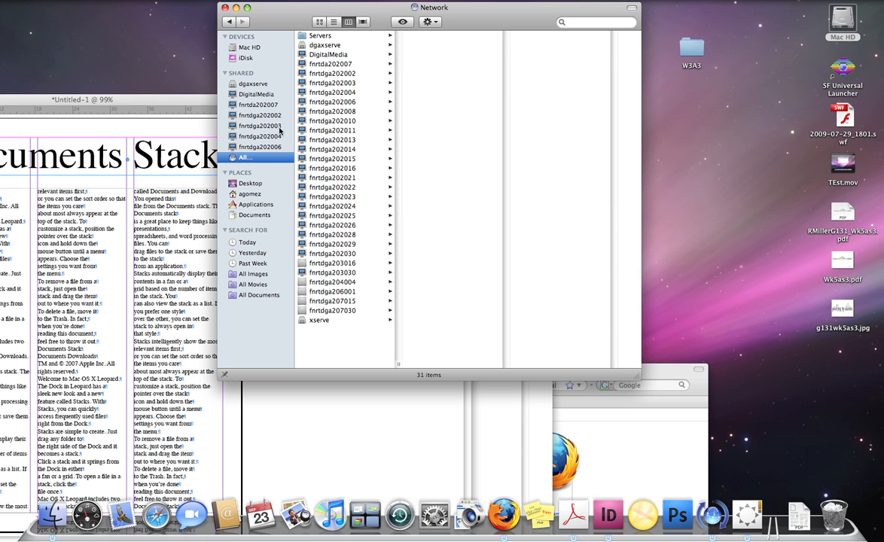
pyautogui.click(327, 46)
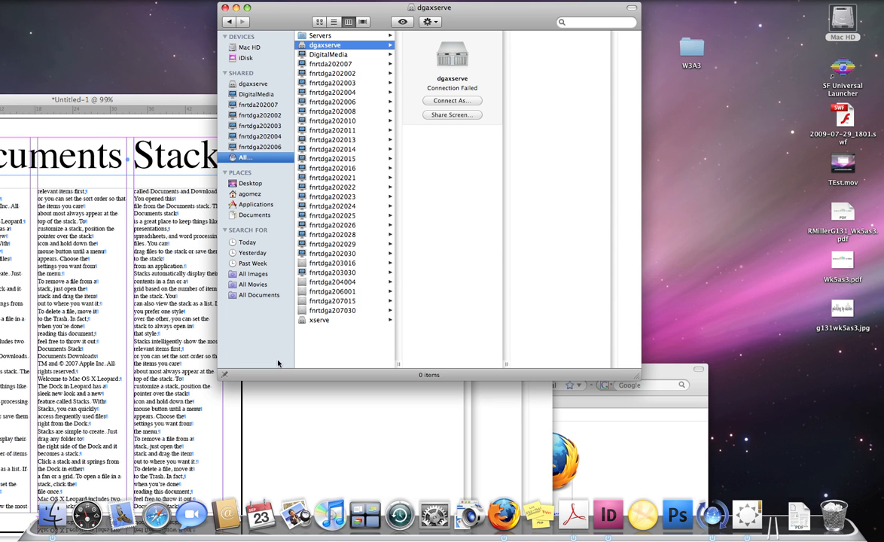
pyautogui.click(355, 358)
pyautogui.moveTo(249, 9); pyautogui.dragTo(231, 240)
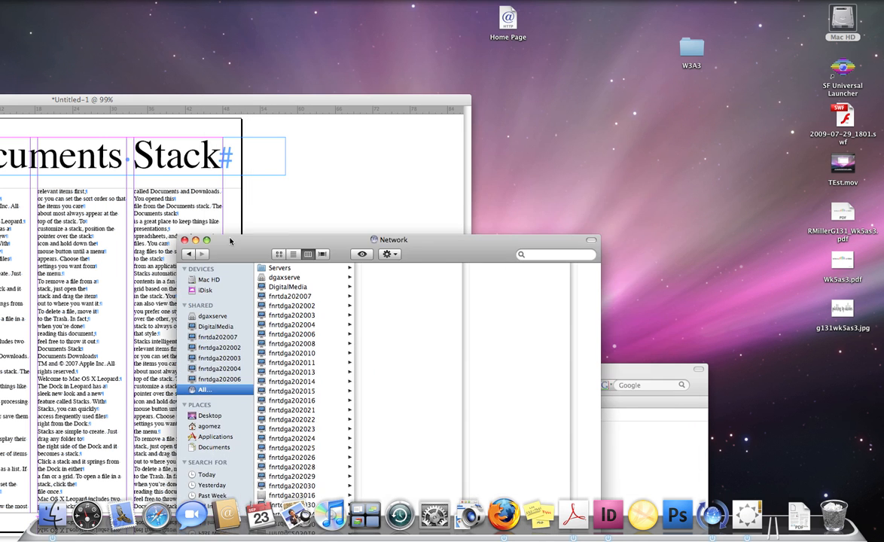
pyautogui.click(242, 139)
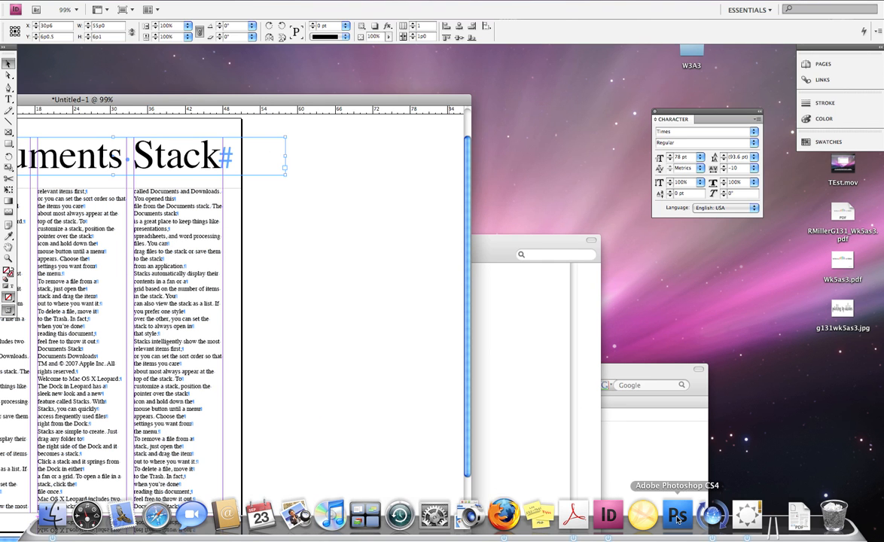
pyautogui.click(503, 515)
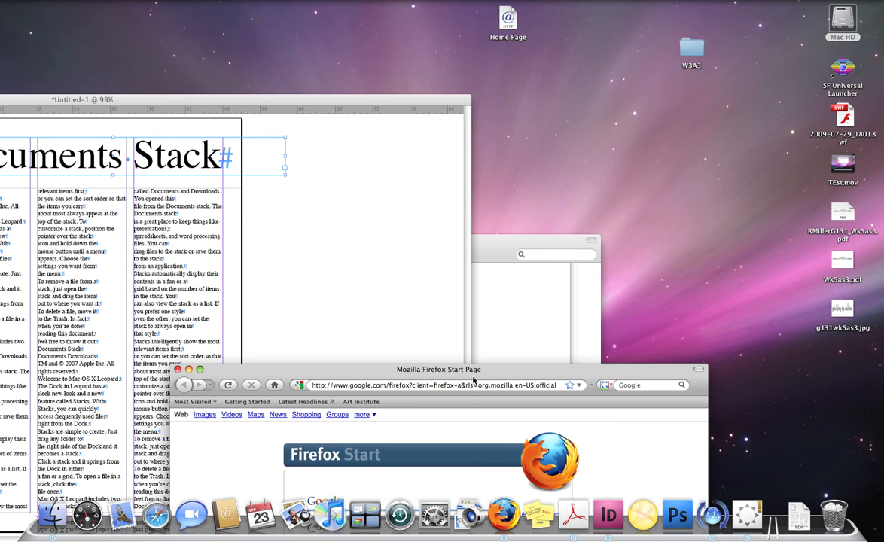
# Search Google for 'paula scher' from the Firefox search box.
pyautogui.moveTo(435, 369); pyautogui.dragTo(422, 58)
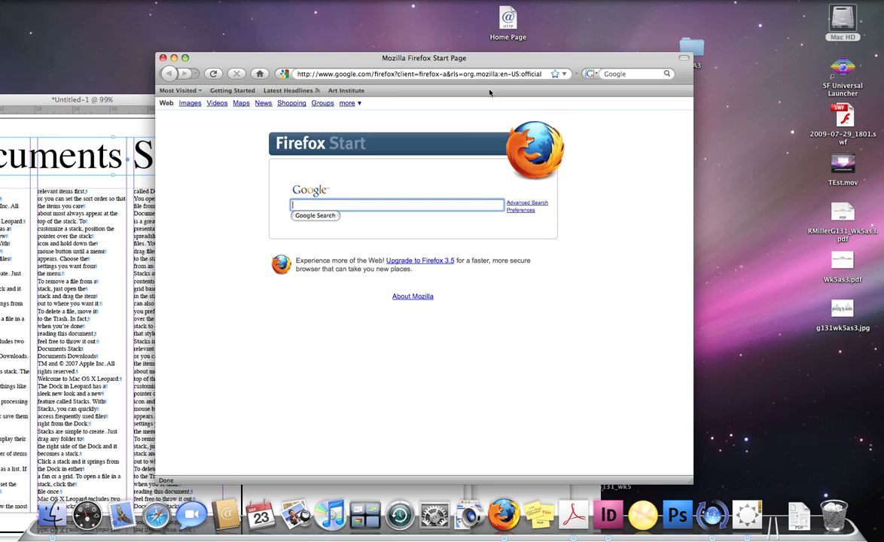
pyautogui.click(556, 330)
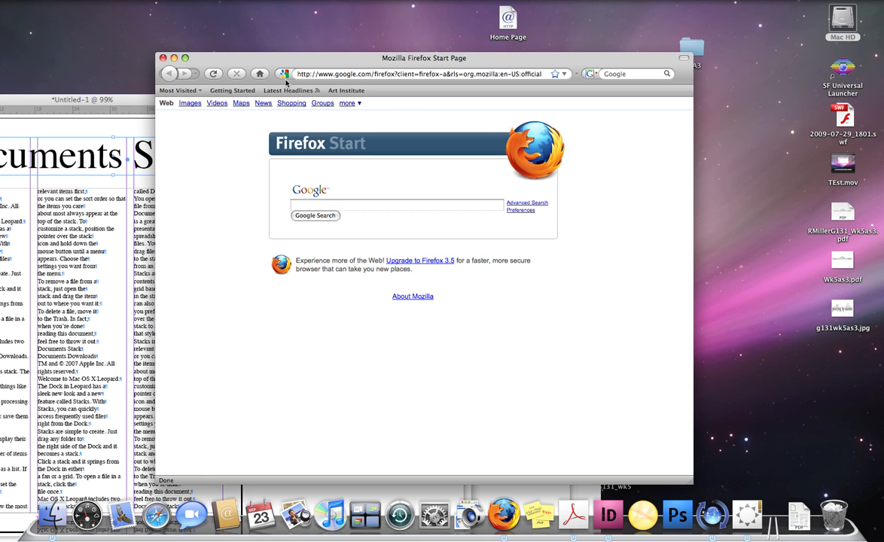
pyautogui.click(626, 74)
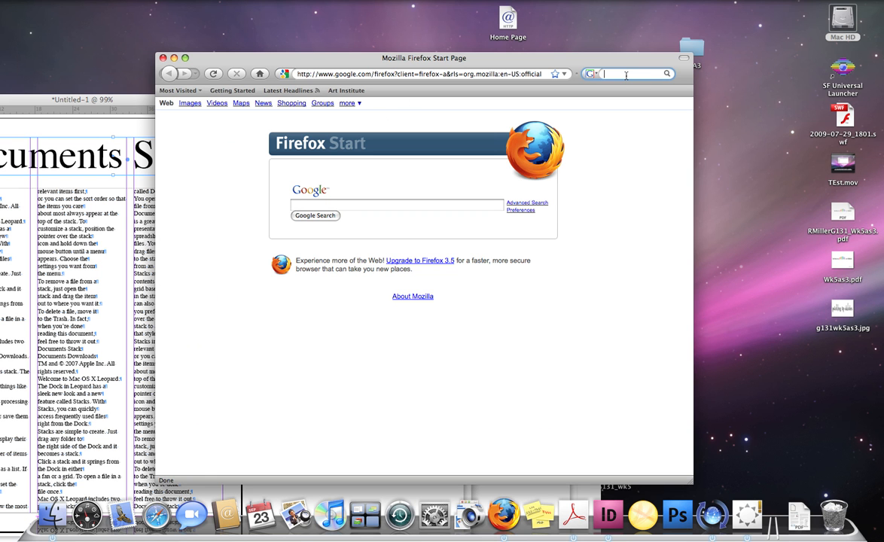
pyautogui.write('paula scher')
pyautogui.press('Return')
pyautogui.tripleClick(618, 74)
pyautogui.moveTo(629, 60); pyautogui.dragTo(614, 2)
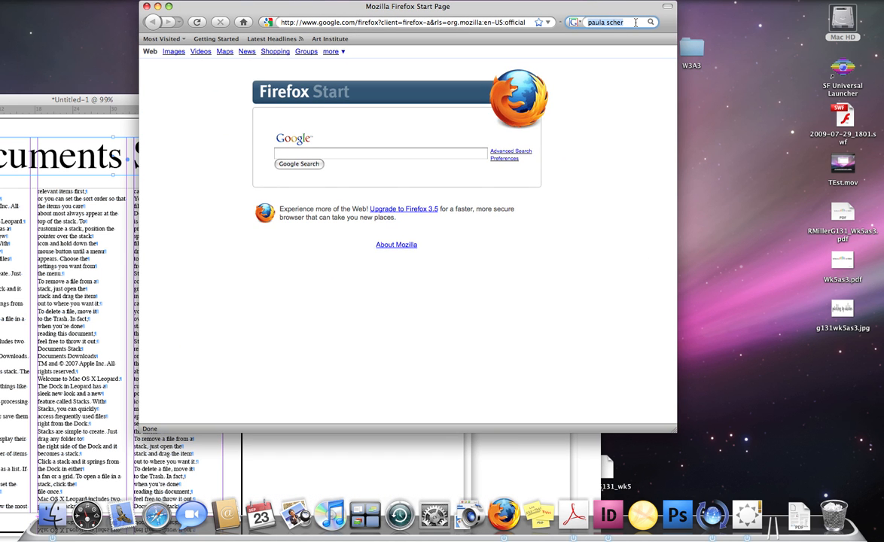
pyautogui.press('Return')
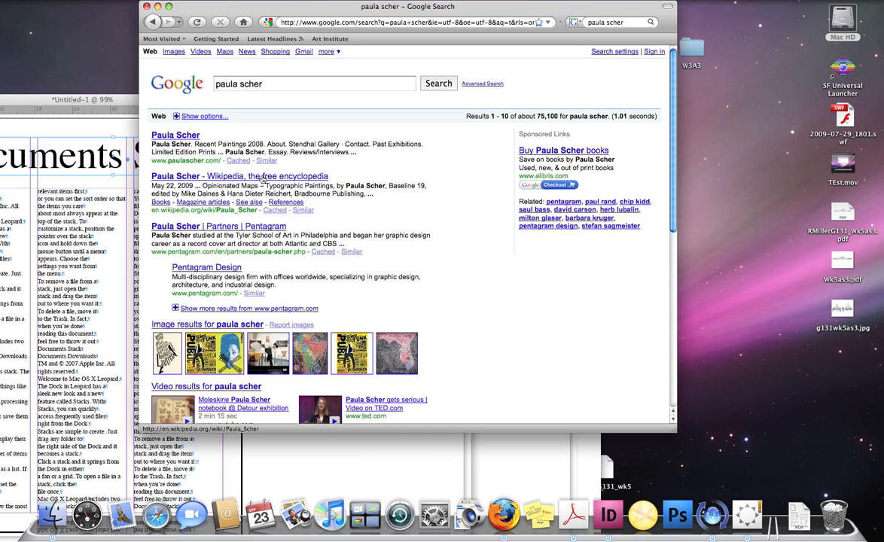
# Open the Pentagram result and select Paula Scher's biography paragraphs for copying.
pyautogui.click(185, 228)
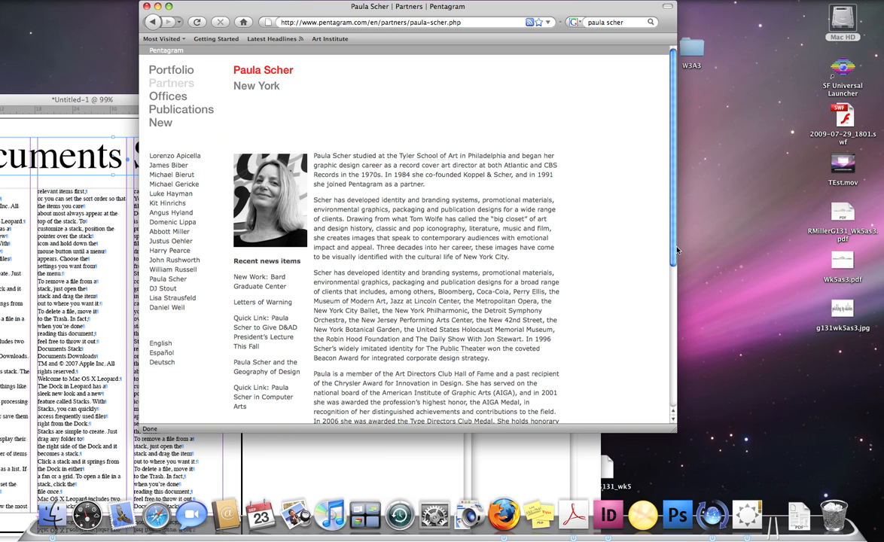
pyautogui.moveTo(674, 249); pyautogui.dragTo(675, 390)
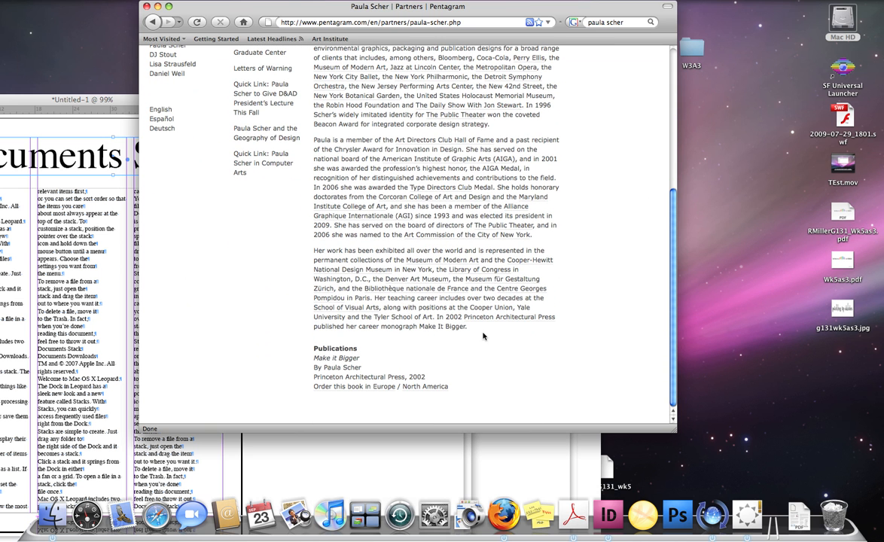
pyautogui.moveTo(472, 332); pyautogui.dragTo(465, 402)
pyautogui.press('super+c')
pyautogui.click(316, 61)
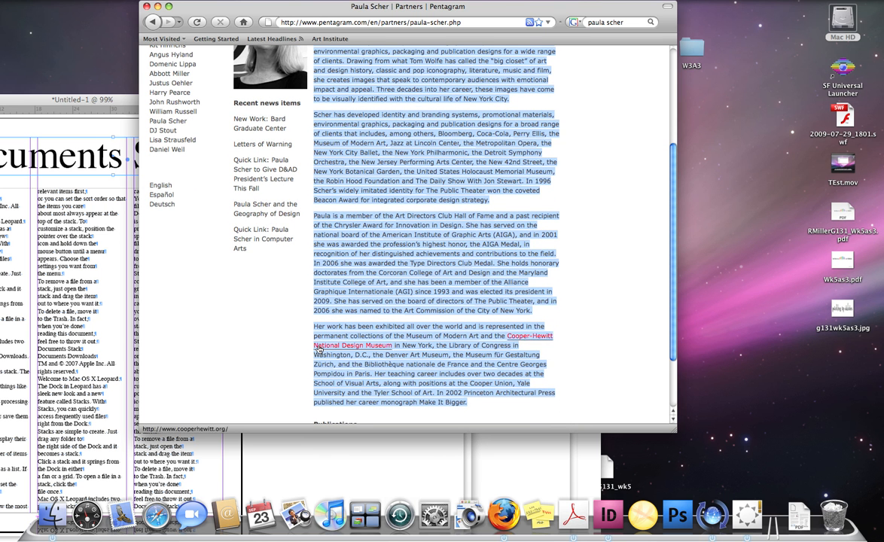
pyautogui.click(83, 111)
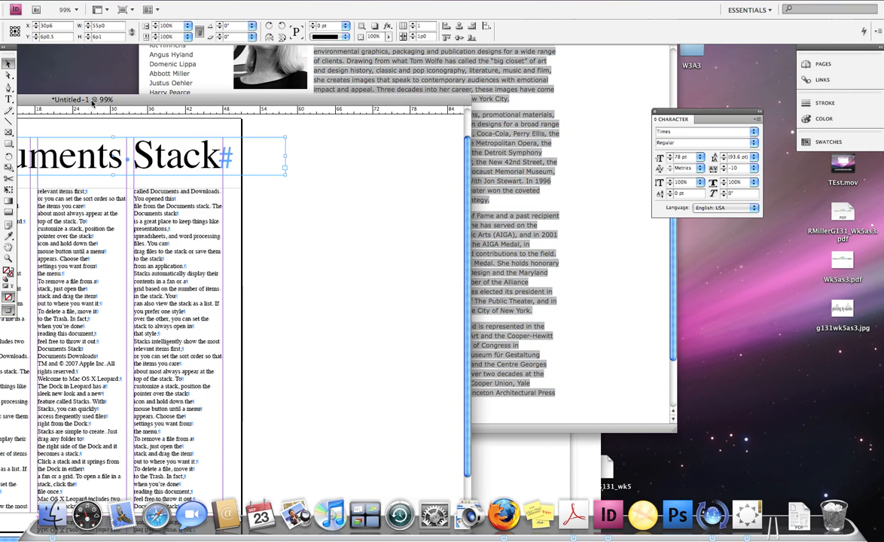
# Delete all placeholder text in the threaded body frame and paste in the copied Paula Scher bio.
pyautogui.moveTo(86, 99); pyautogui.dragTo(374, 51)
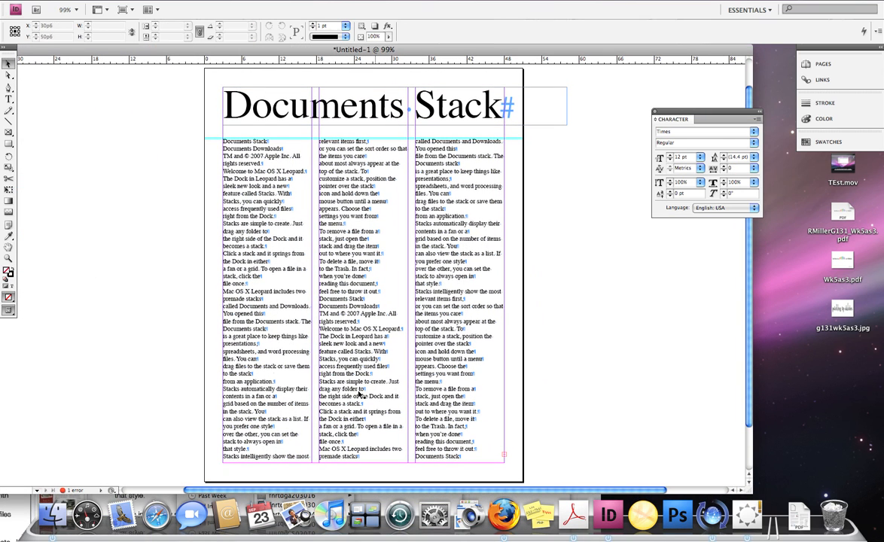
pyautogui.click(256, 346)
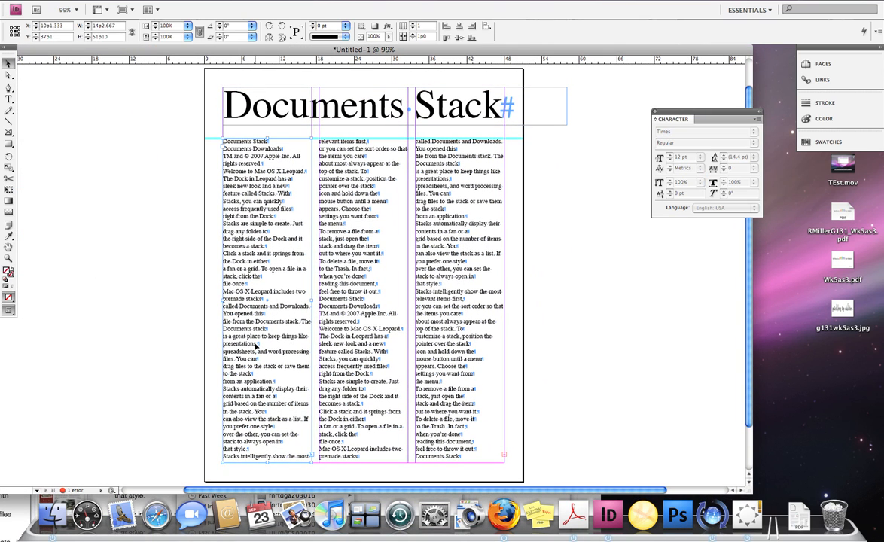
pyautogui.press('super+a')
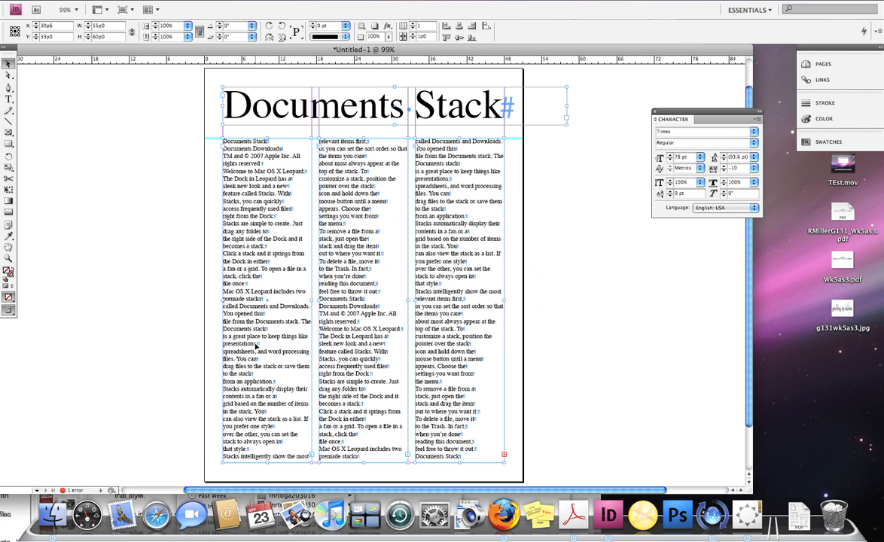
pyautogui.doubleClick(262, 346)
pyautogui.press('super+a')
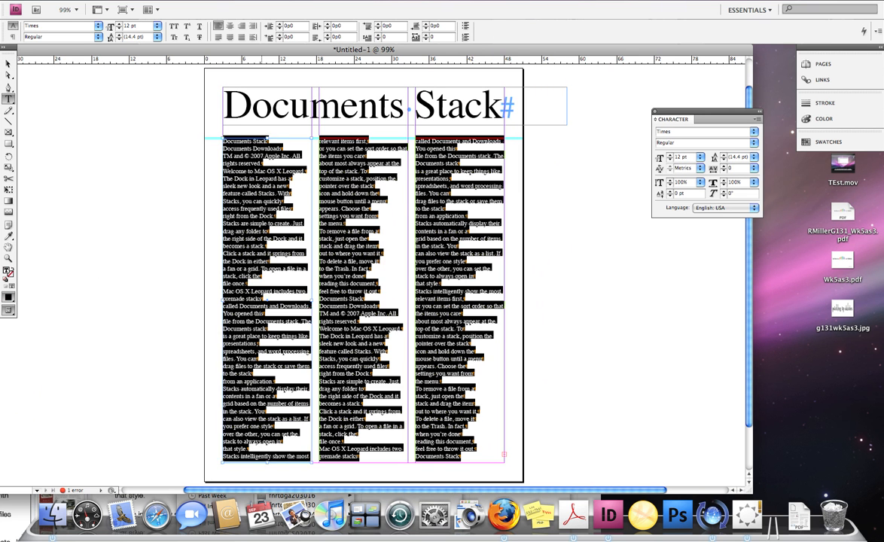
pyautogui.press('BackSpace')
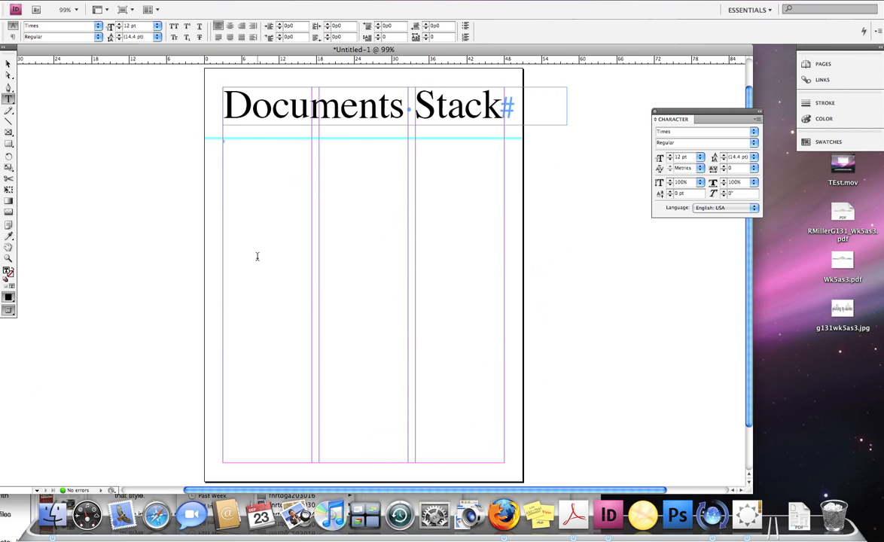
pyautogui.press('super+v')
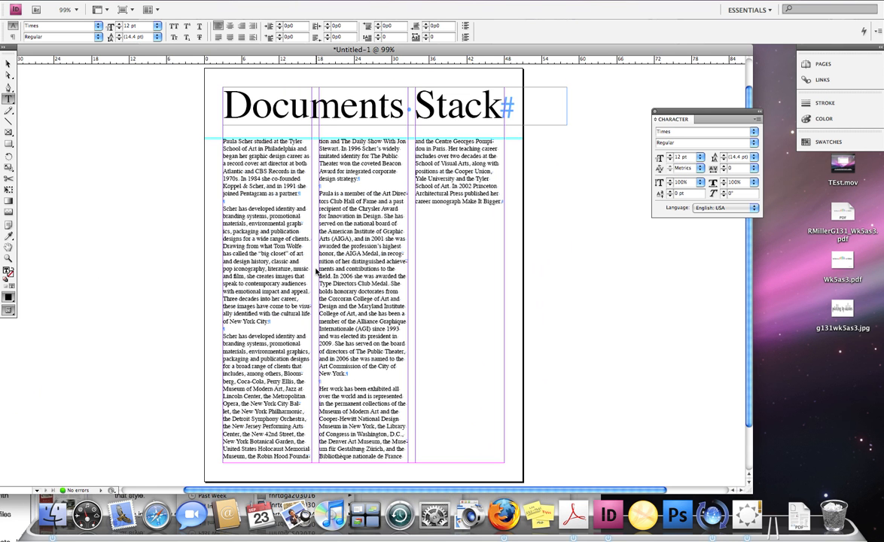
pyautogui.press('super+equal')
pyautogui.press('super+equal')
pyautogui.press('super+equal')
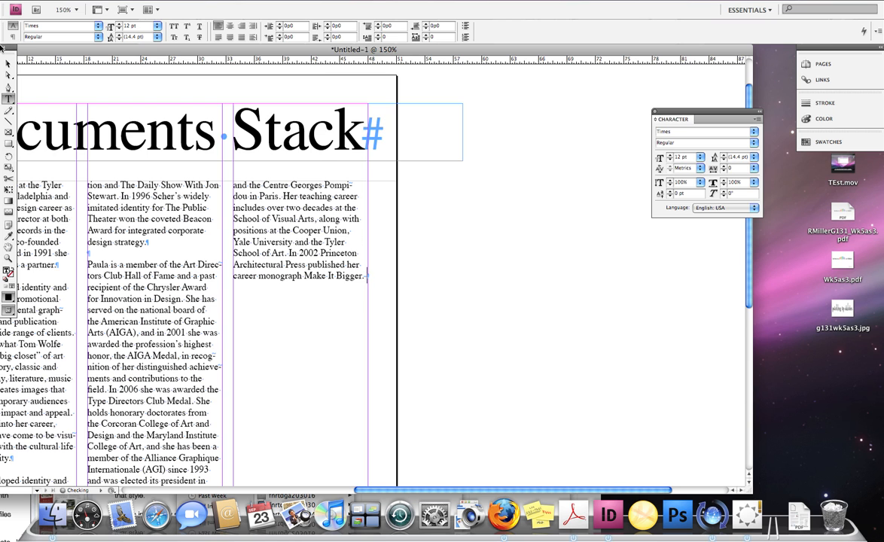
# Delete the blank return following 'joined Pentagram as a partner.' in the first column.
pyautogui.click(8, 63)
pyautogui.moveTo(263, 319); pyautogui.dragTo(483, 292)
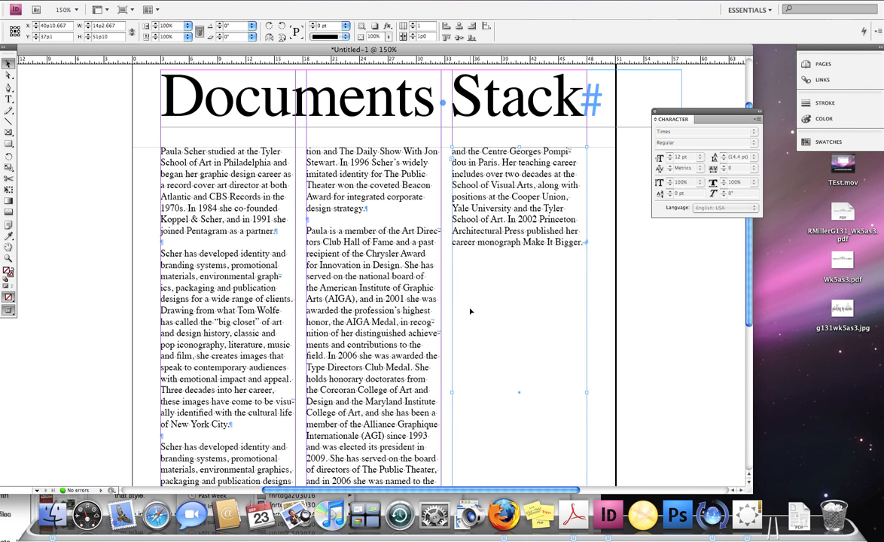
pyautogui.click(193, 235)
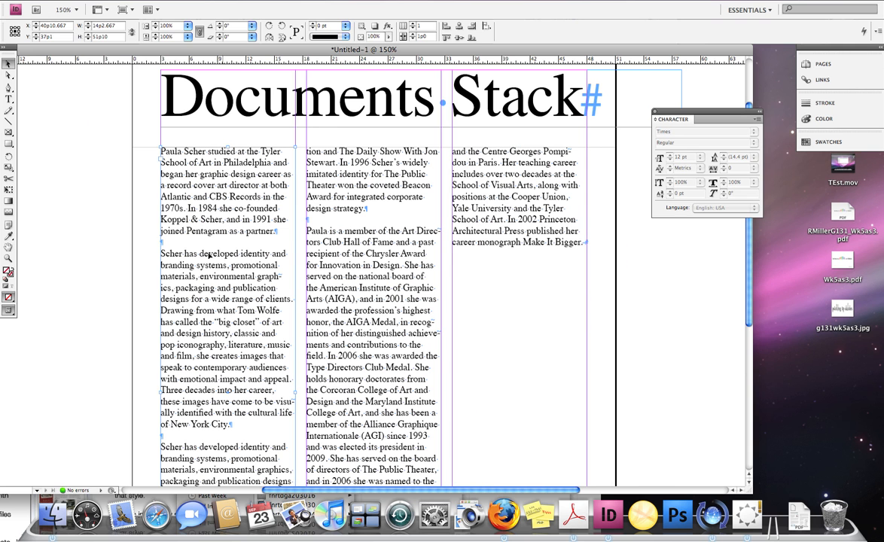
pyautogui.press('t')
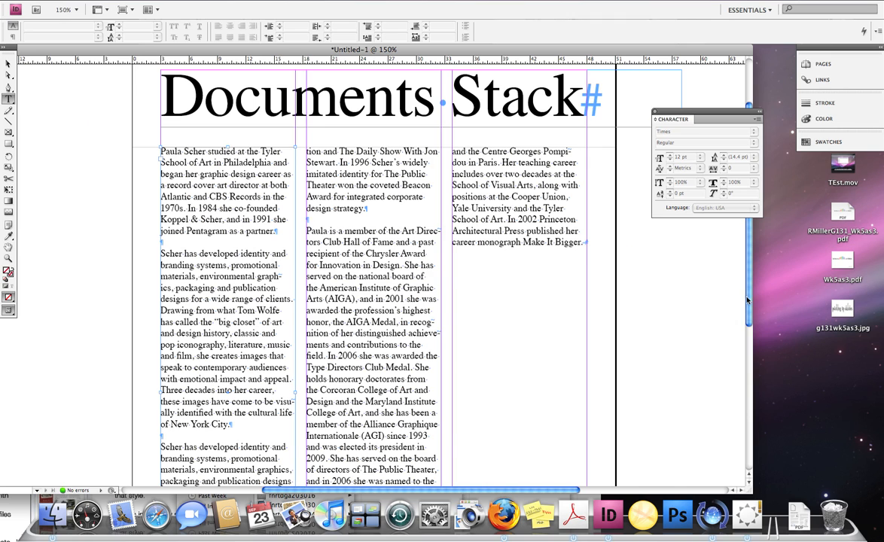
pyautogui.scroll(-5, 687, 275)
pyautogui.moveTo(757, 417); pyautogui.dragTo(751, 273)
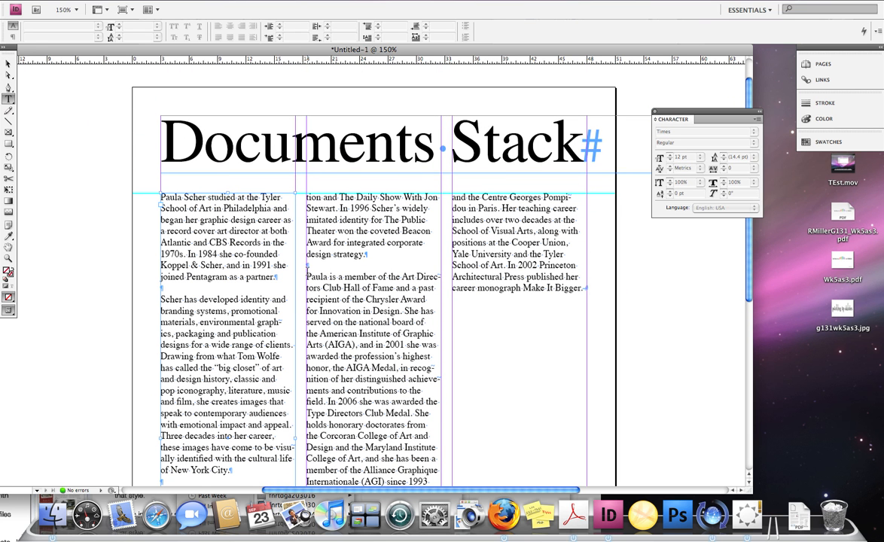
pyautogui.click(169, 290)
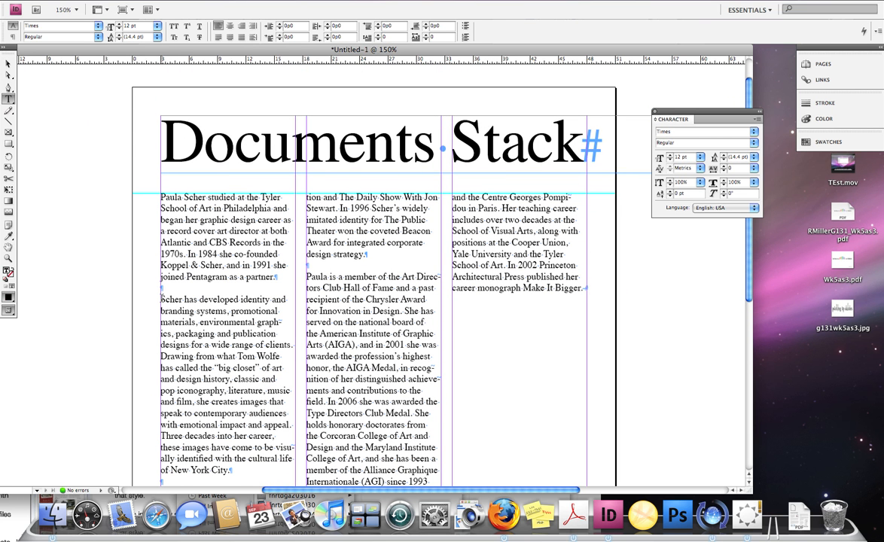
pyautogui.press('BackSpace')
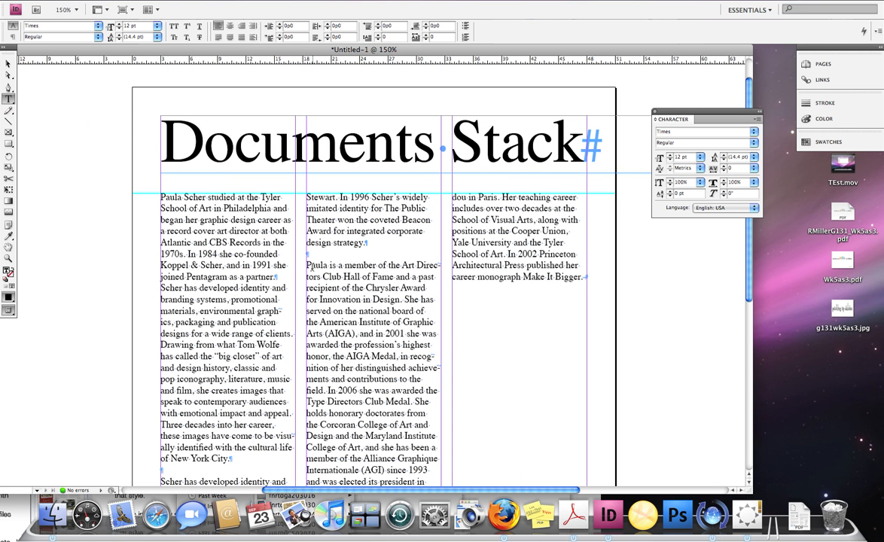
# Delete the blank lines before 'Paula is a member', after 'of New York City.' and before 'Her work'.
pyautogui.press('BackSpace')
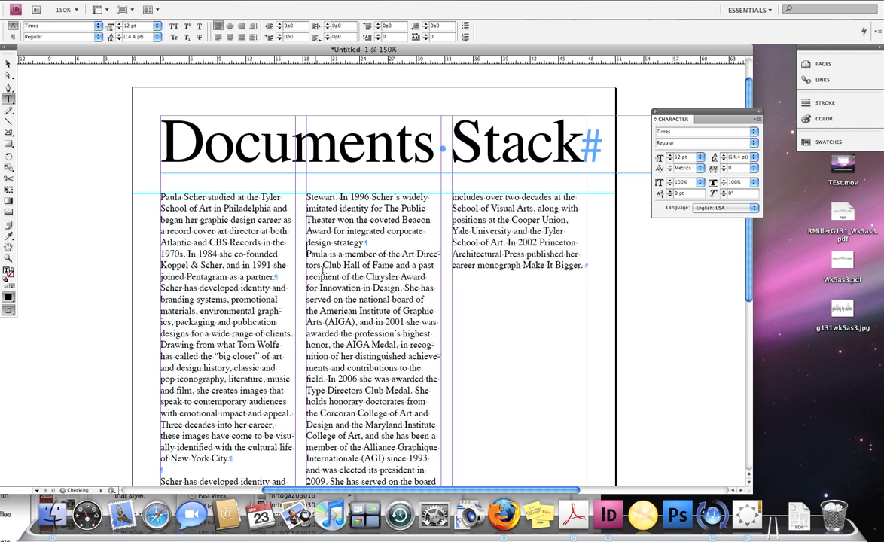
pyautogui.moveTo(748, 283); pyautogui.dragTo(749, 333)
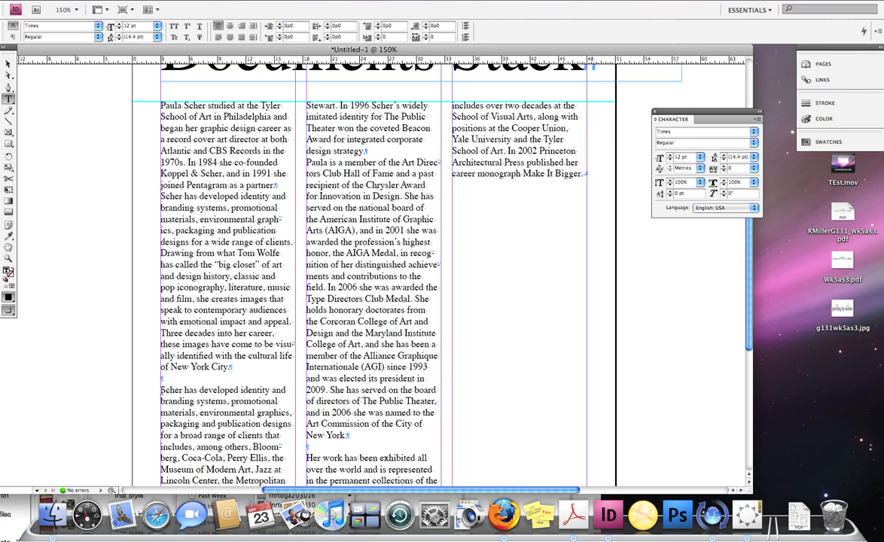
pyautogui.press('BackSpace')
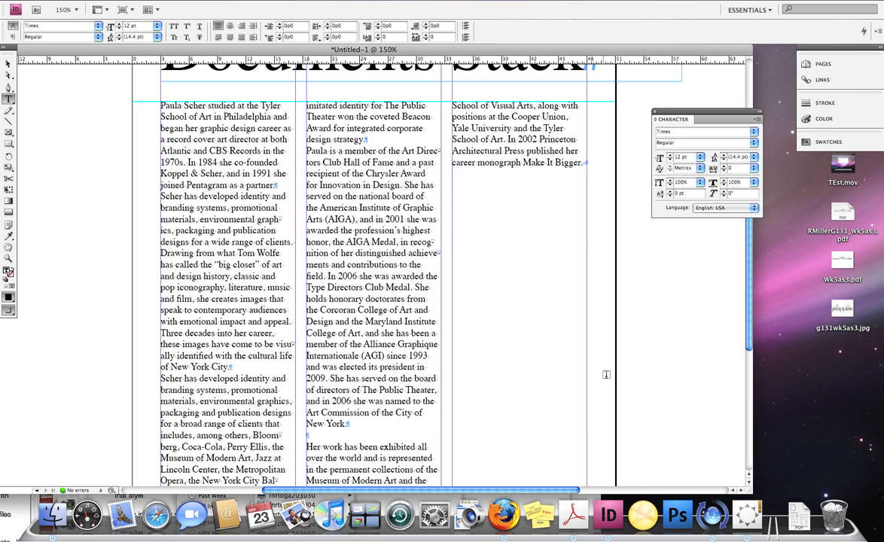
pyautogui.scroll(-5, 685, 306)
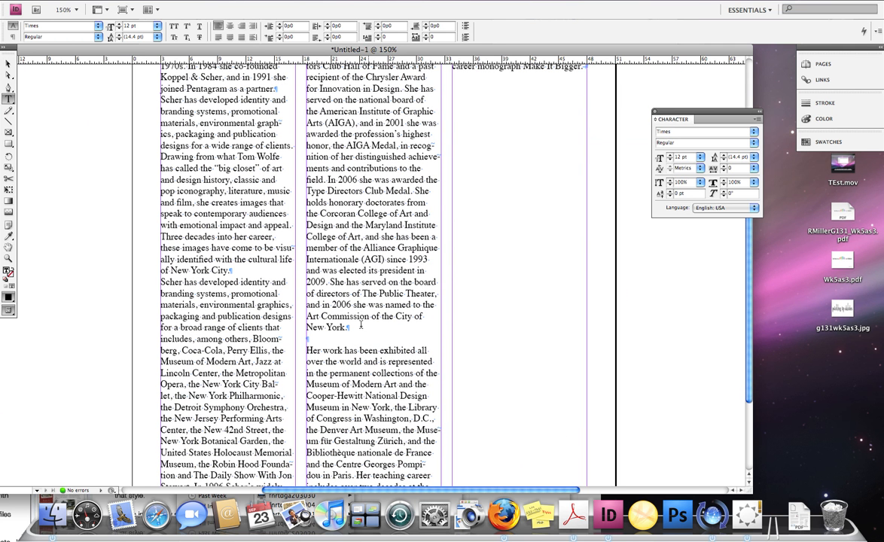
pyautogui.click(307, 350)
pyautogui.press('BackSpace')
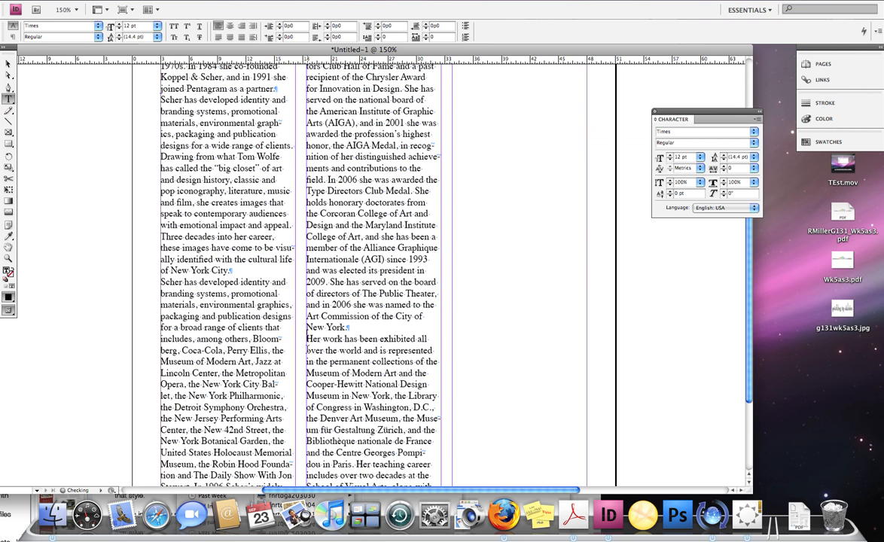
pyautogui.scroll(5, 447, 194)
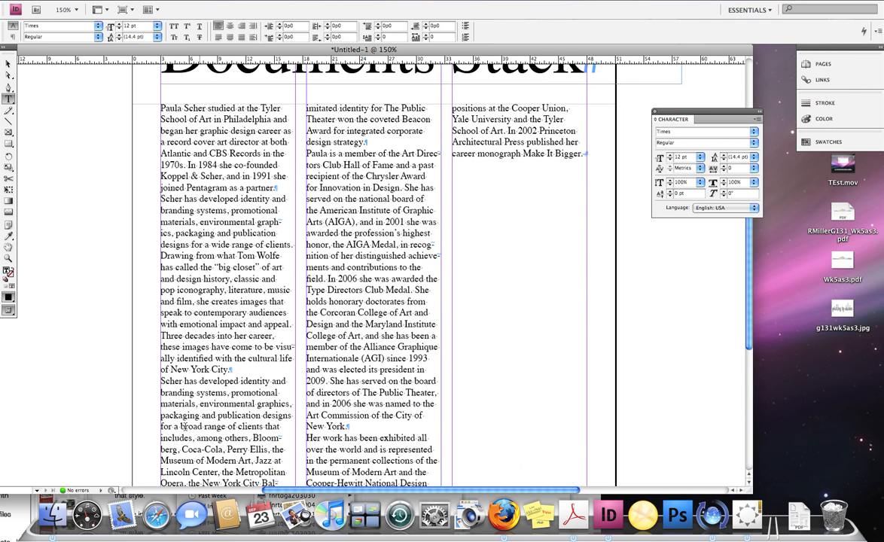
# Insert a missing comma into the biography text.
pyautogui.click(223, 176)
pyautogui.write(',')
pyautogui.click(145, 1)
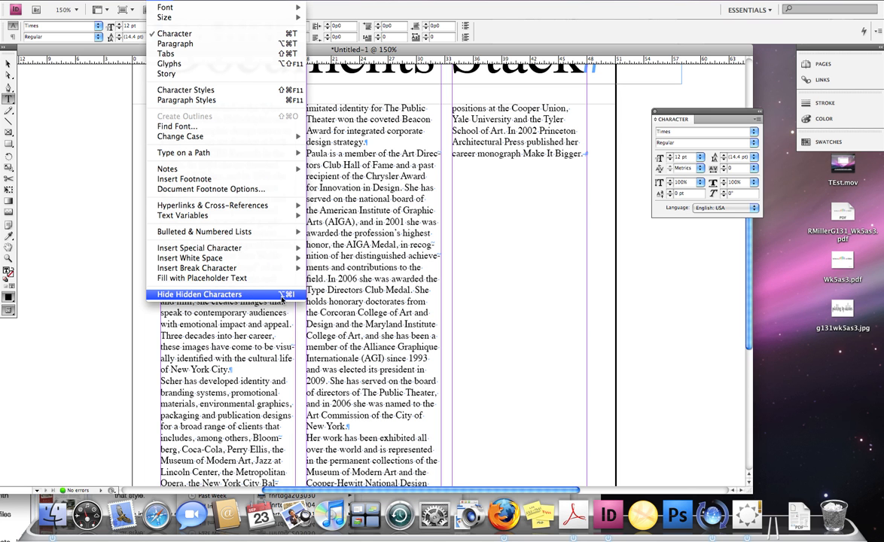
# Zoom to 200% and insert an em space before the 'Scher has developed identity' paragraph.
pyautogui.click(163, 1)
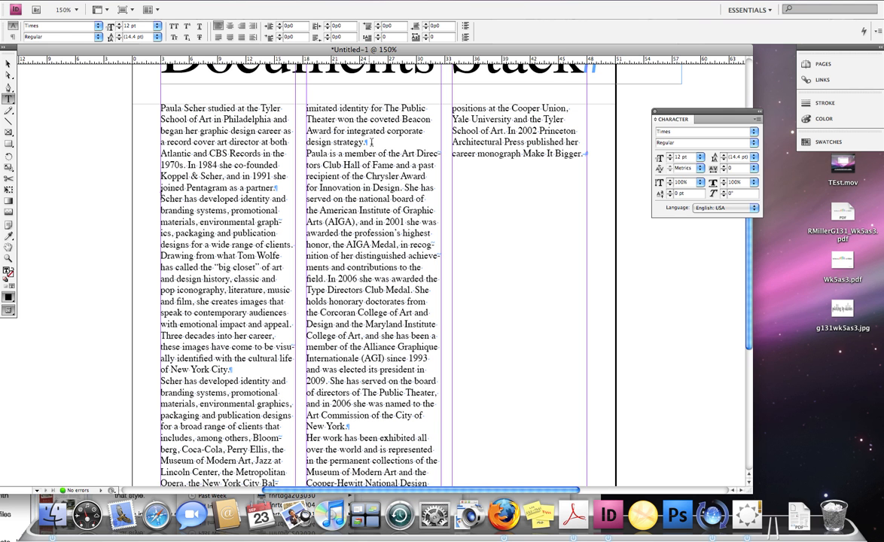
pyautogui.press('super+equal')
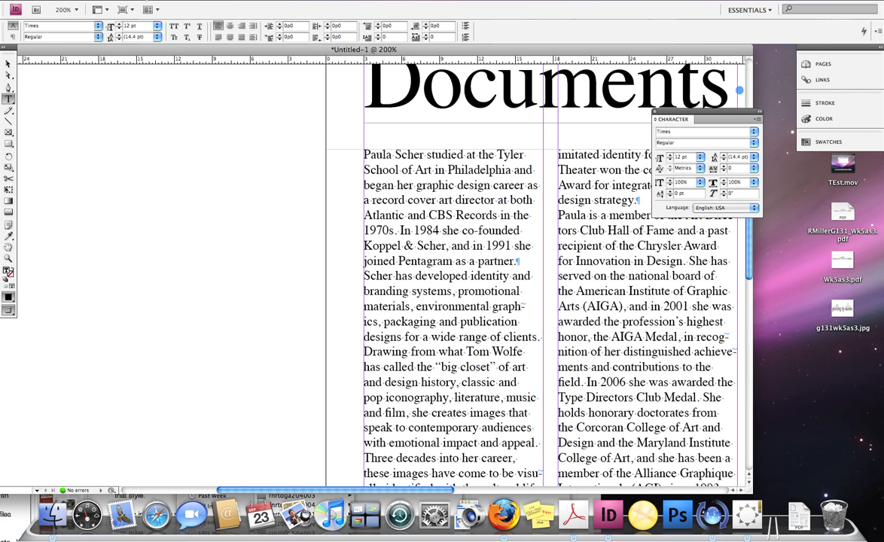
pyautogui.click(158, 2)
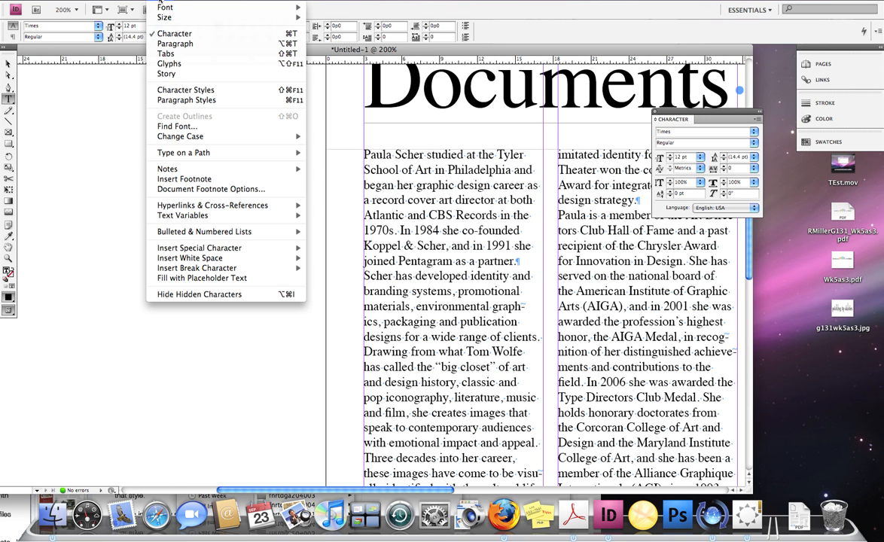
pyautogui.moveTo(180, 260)
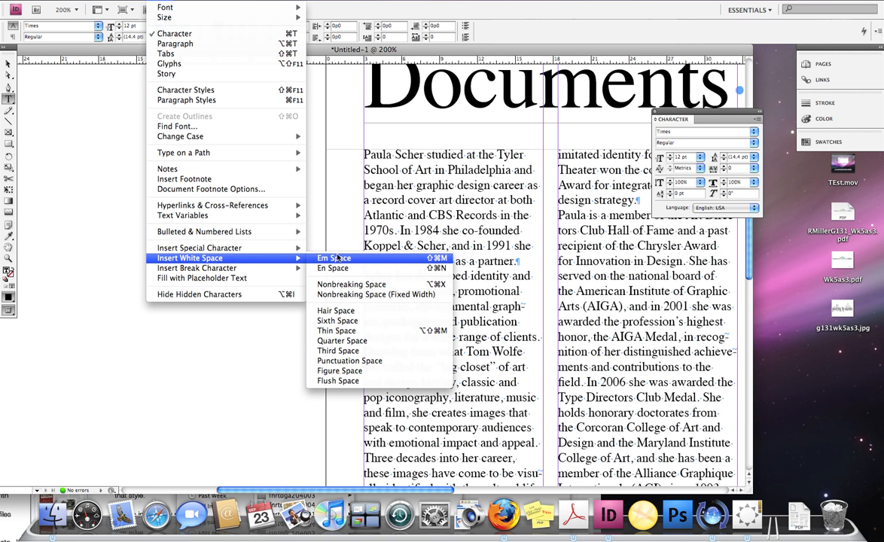
pyautogui.click(445, 261)
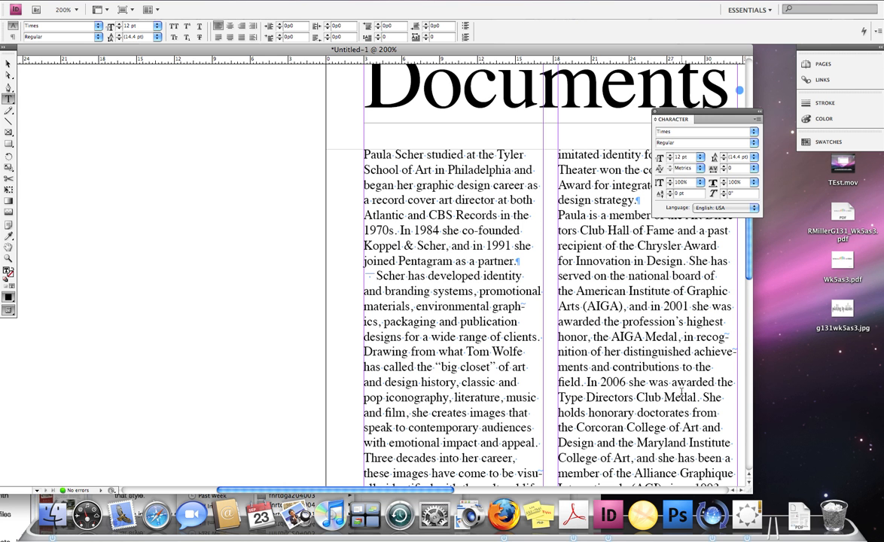
pyautogui.scroll(-5, 686, 253)
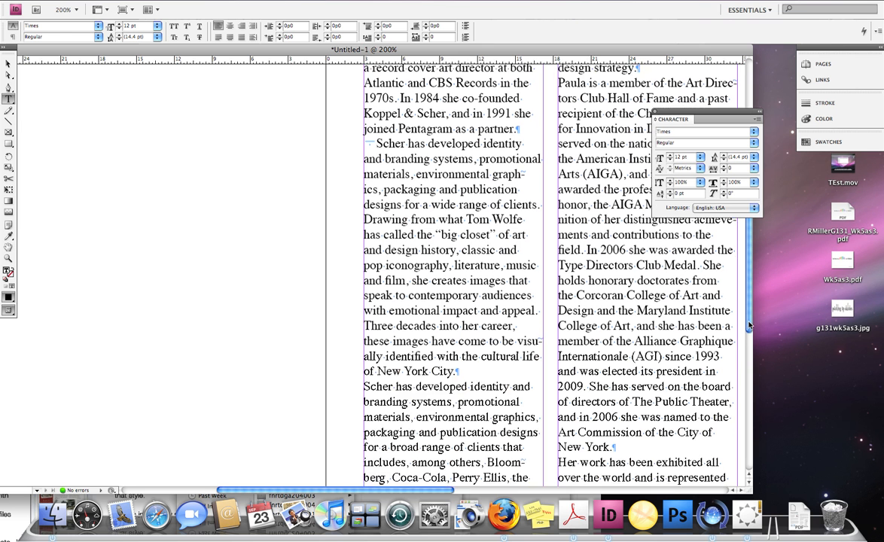
pyautogui.scroll(-1, 749, 325)
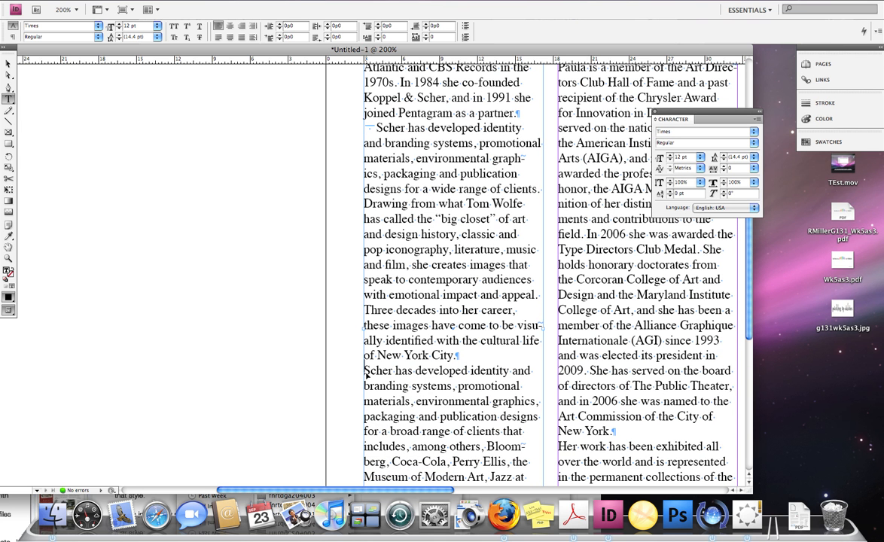
# Tab-indent the paragraph after 'of New York City.' and delete the board and exhibition sentences.
pyautogui.click(364, 371)
pyautogui.press('Tab')
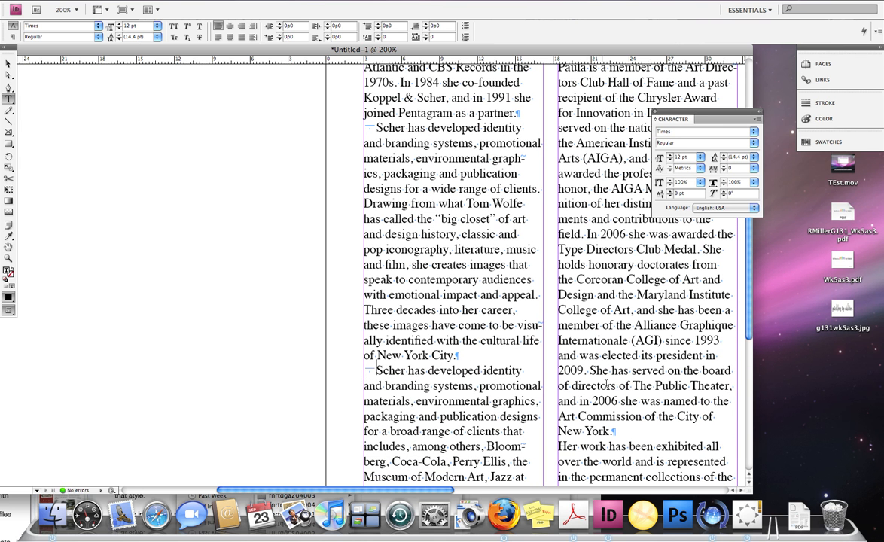
pyautogui.moveTo(750, 334); pyautogui.dragTo(750, 420)
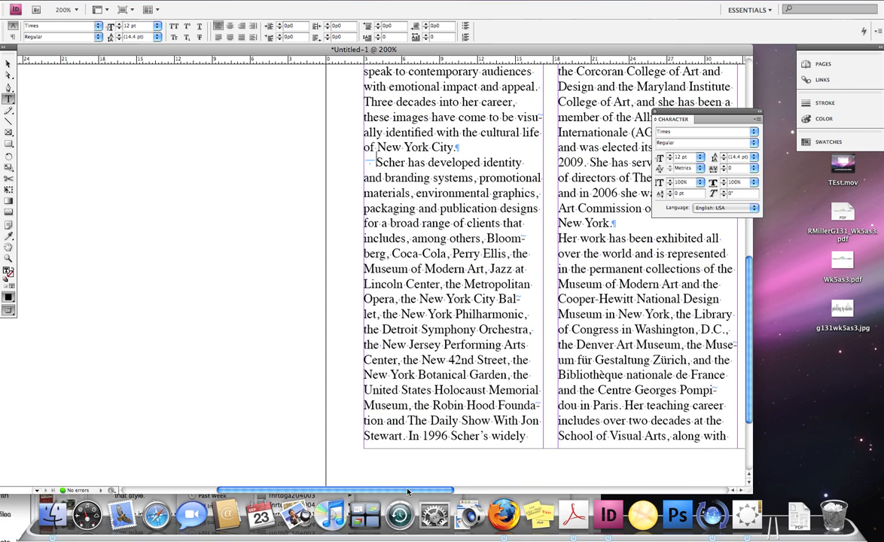
pyautogui.moveTo(409, 490); pyautogui.dragTo(480, 493)
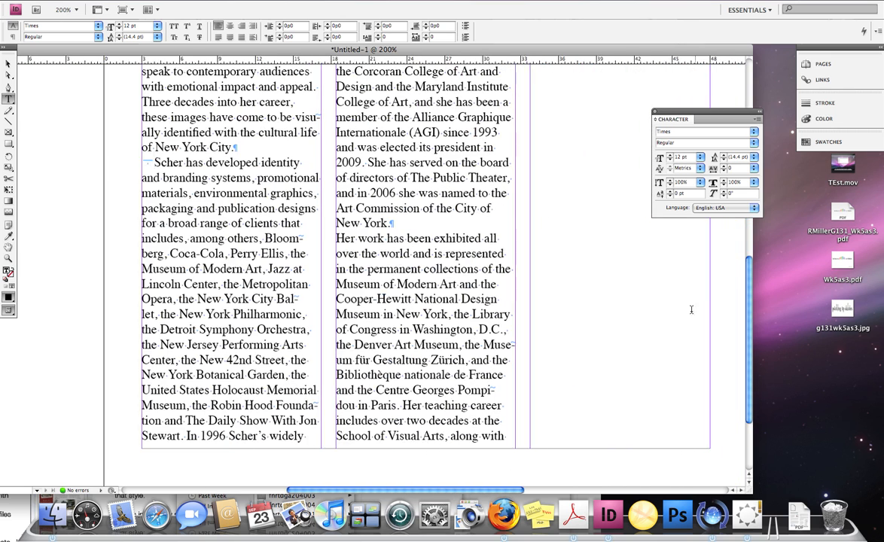
pyautogui.moveTo(471, 146); pyautogui.dragTo(478, 254)
pyautogui.press('BackSpace')
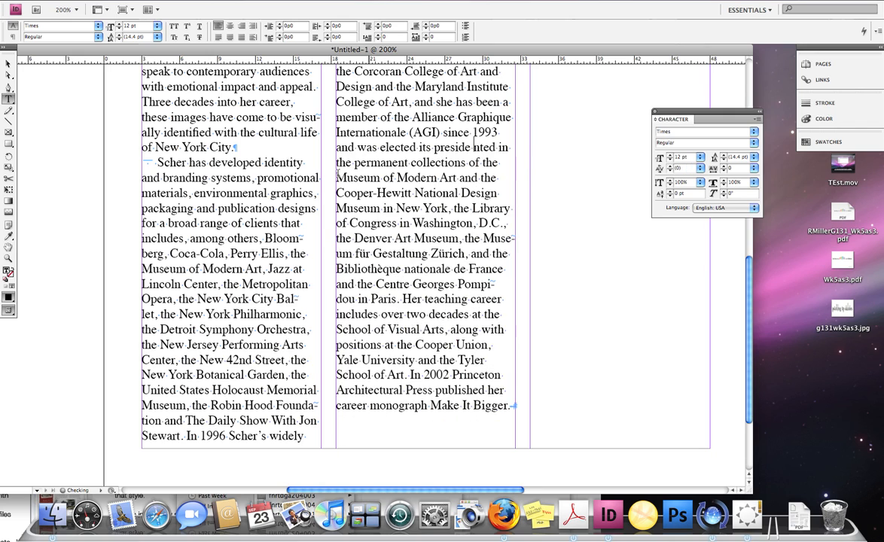
# Tab-indent the paragraph after 'design strategy.' and zoom out to fit the page.
pyautogui.click(10, 67)
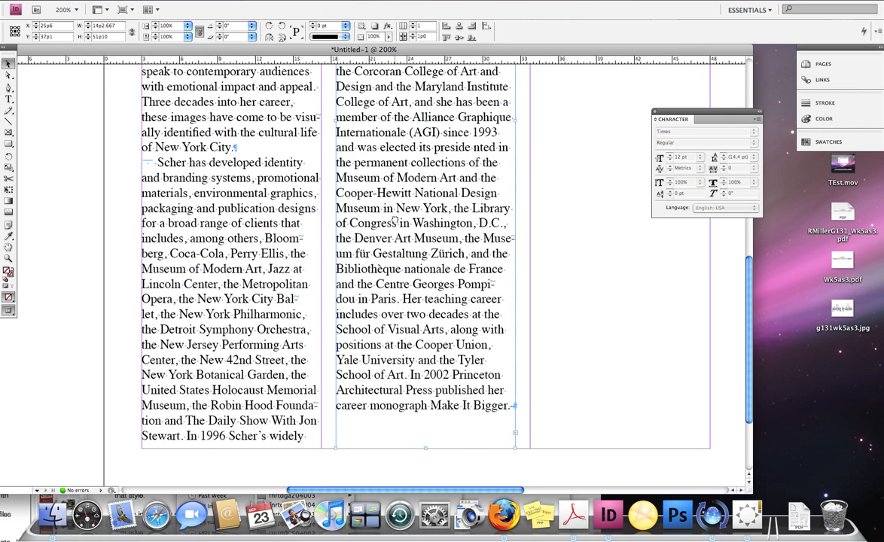
pyautogui.scroll(10, 417, 451)
pyautogui.scroll(5, 416, 451)
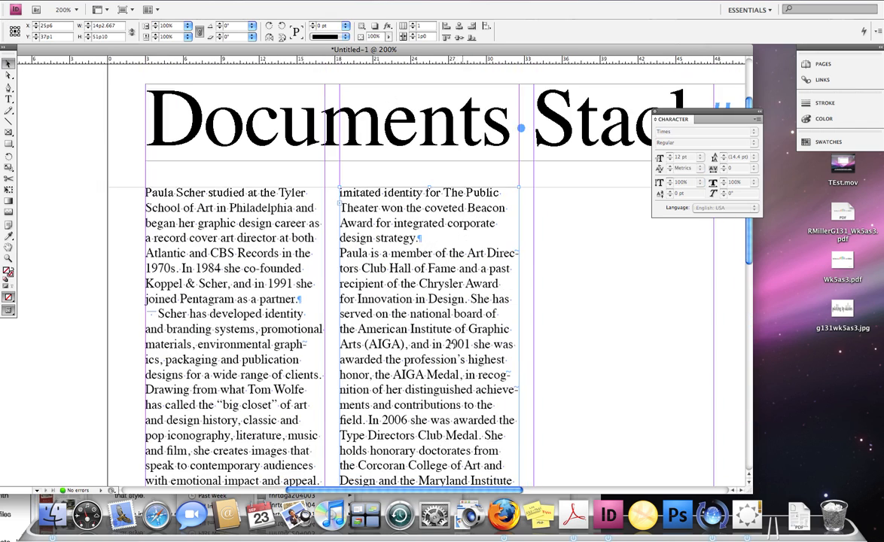
pyautogui.doubleClick(338, 254)
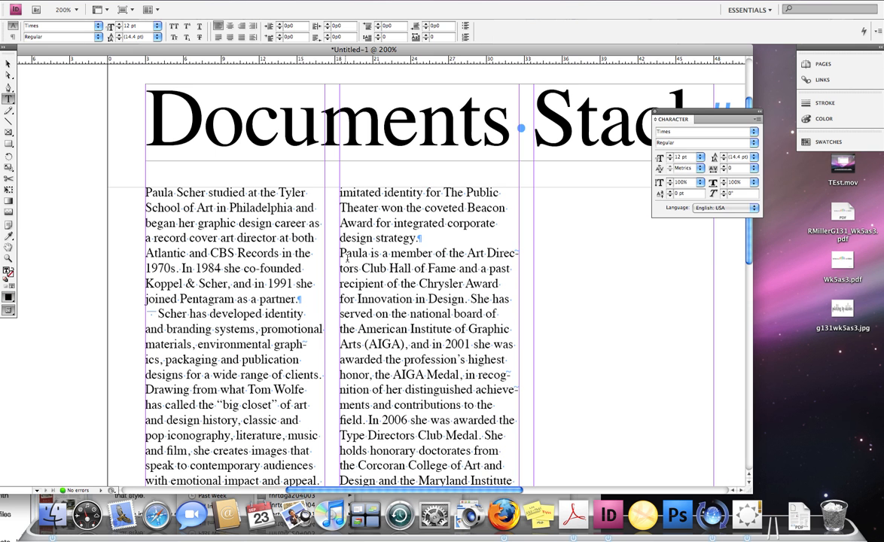
pyautogui.press('super')
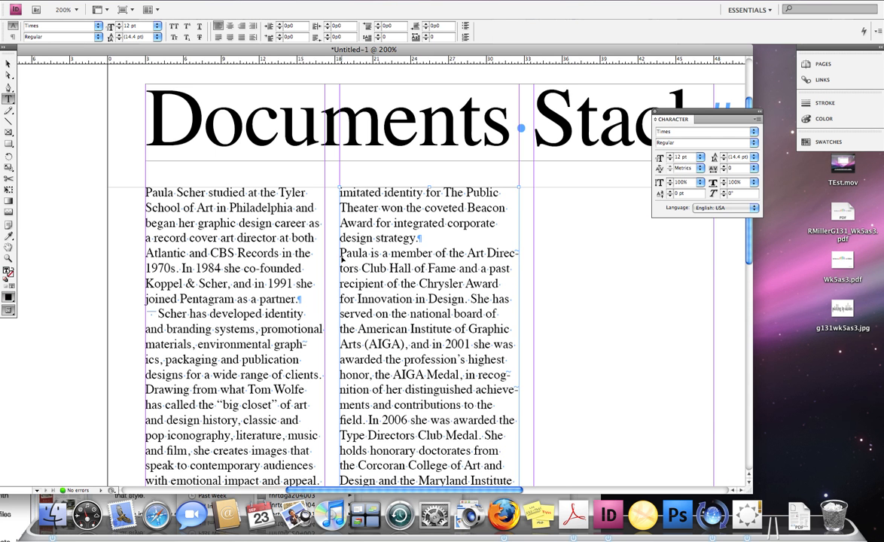
pyautogui.press('Tab')
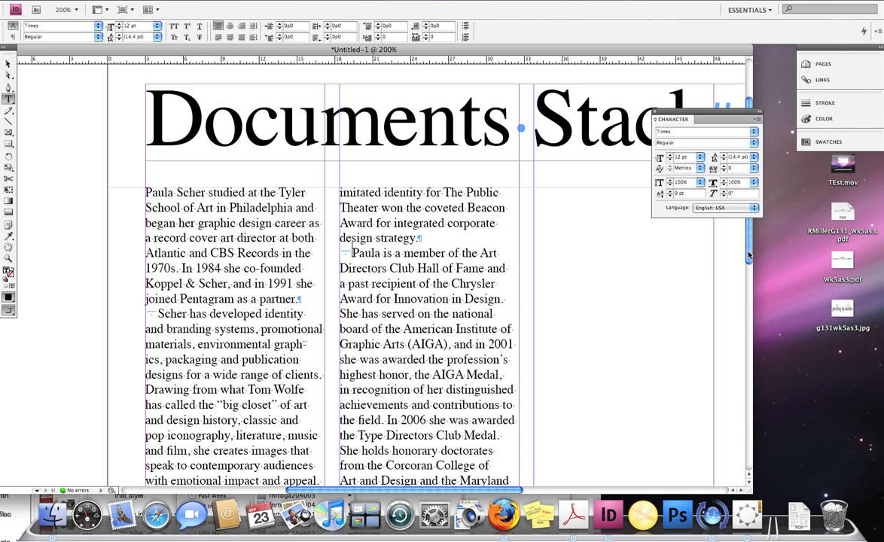
pyautogui.moveTo(747, 256); pyautogui.dragTo(748, 409)
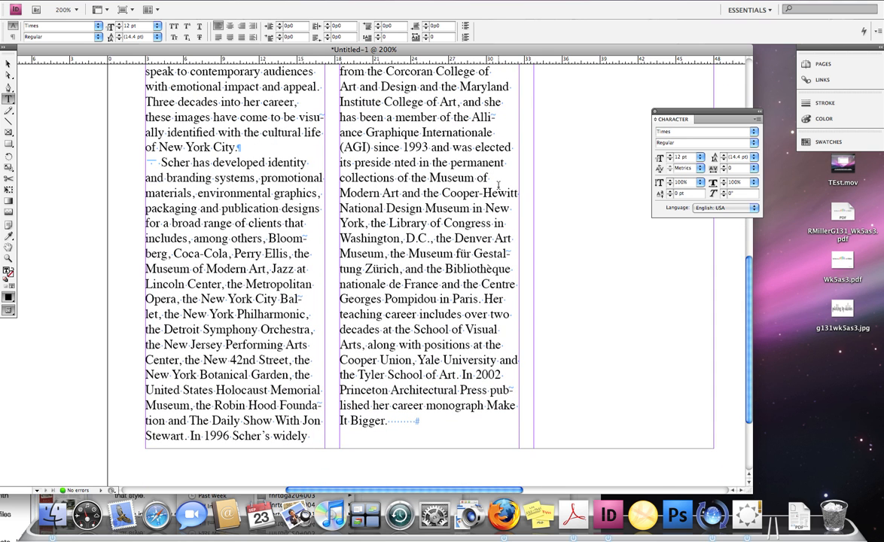
pyautogui.press('super+0')
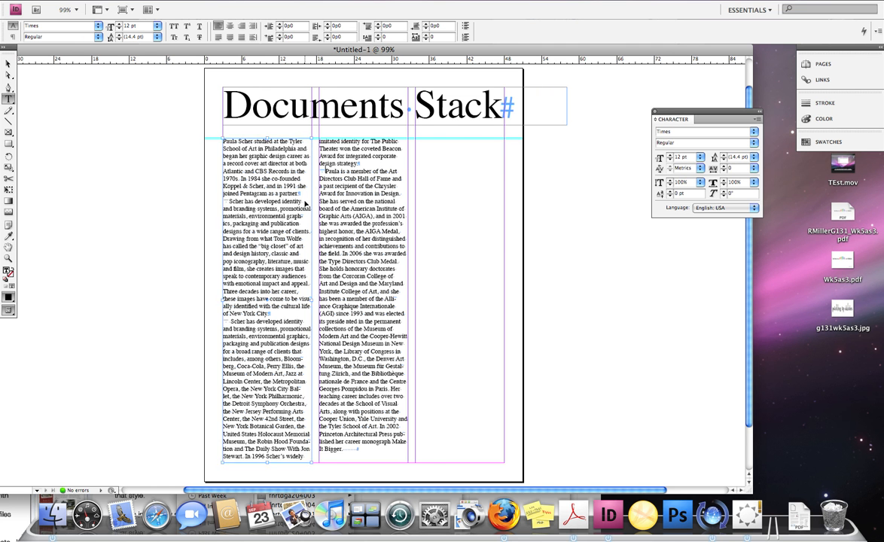
# Zoom the page to 150% and select the entire bio story with Cmd+A.
pyautogui.press('super+equal')
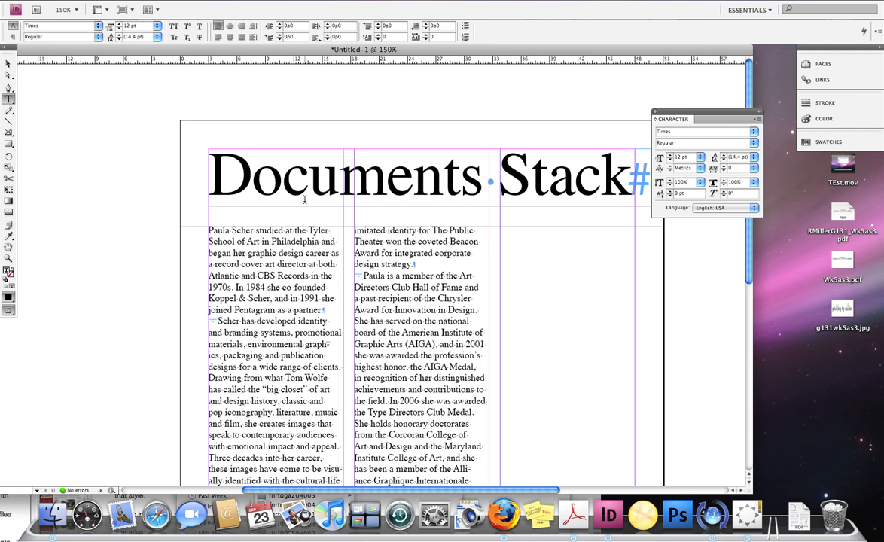
pyautogui.moveTo(749, 250); pyautogui.dragTo(749, 340)
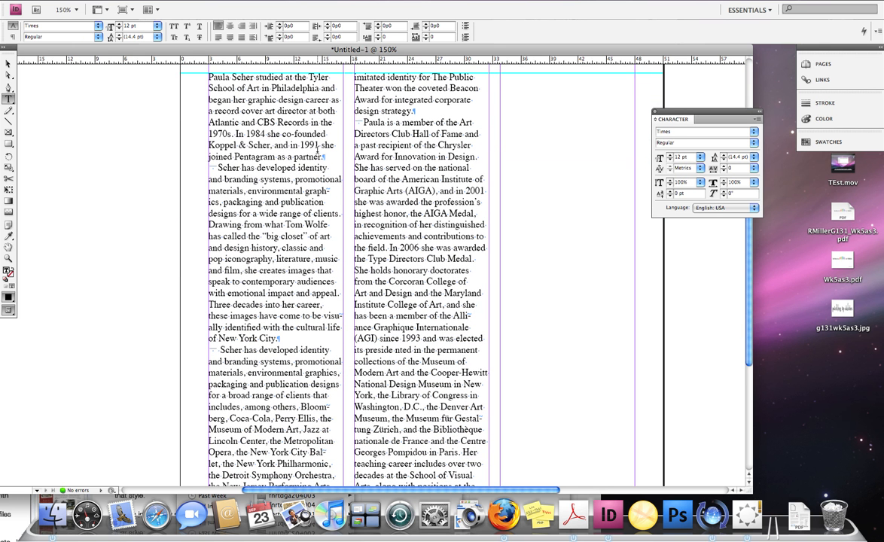
pyautogui.moveTo(288, 190); pyautogui.dragTo(256, 127)
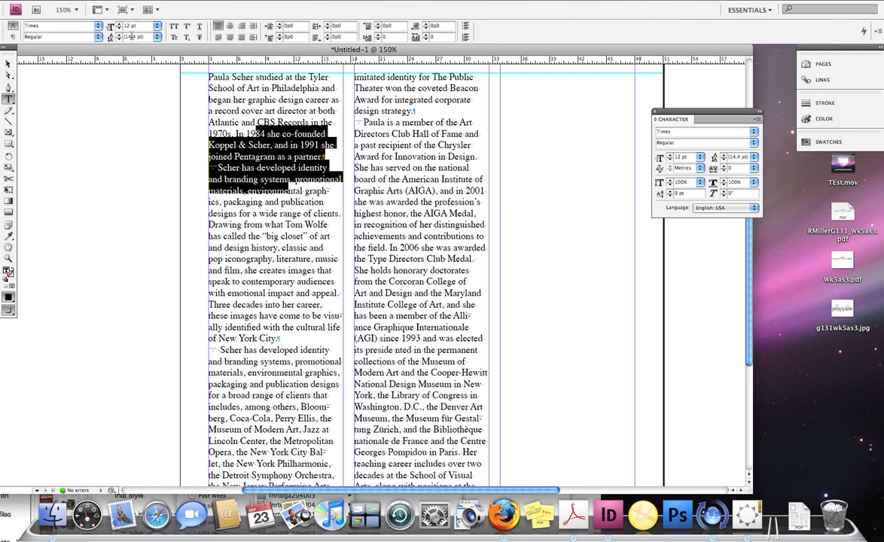
pyautogui.click(274, 177)
pyautogui.click(260, 175)
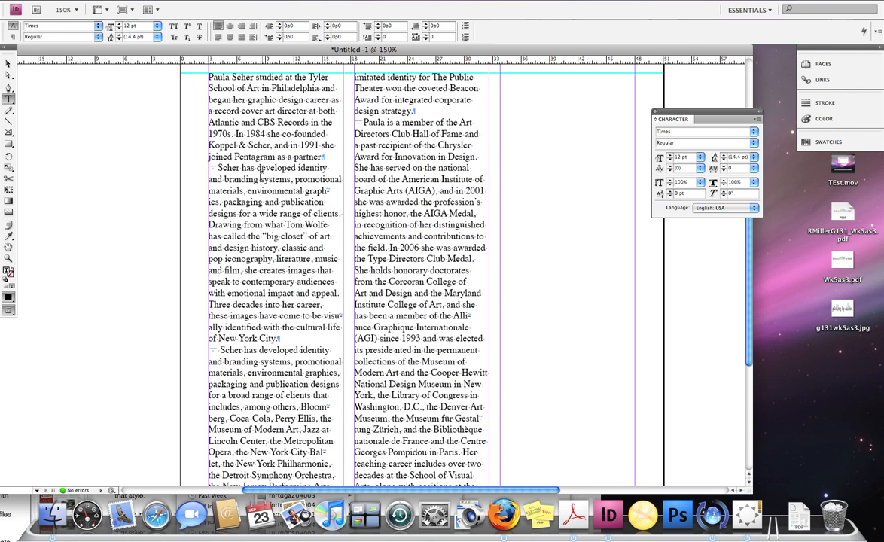
pyautogui.press('super+a')
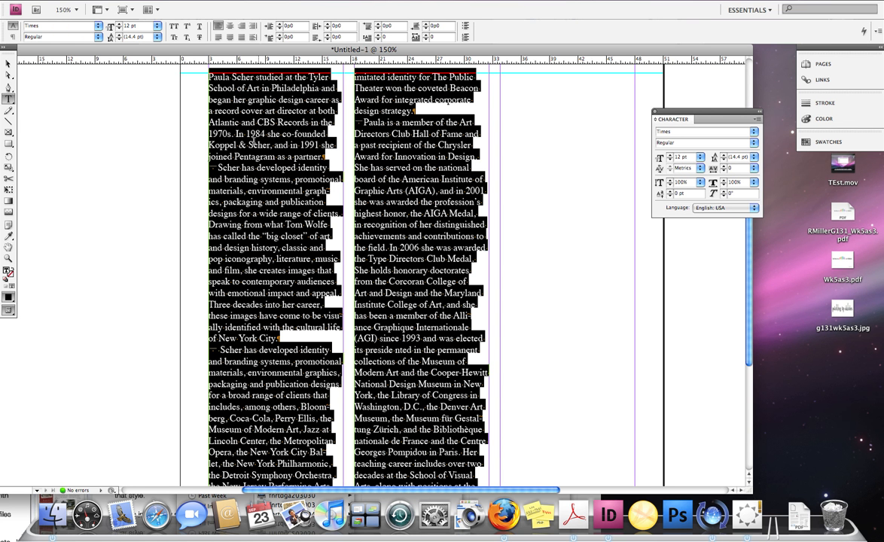
# Change the bio leading from 14.4 pt to 16 pt, trying 18 pt first, then deselect.
pyautogui.click(156, 36)
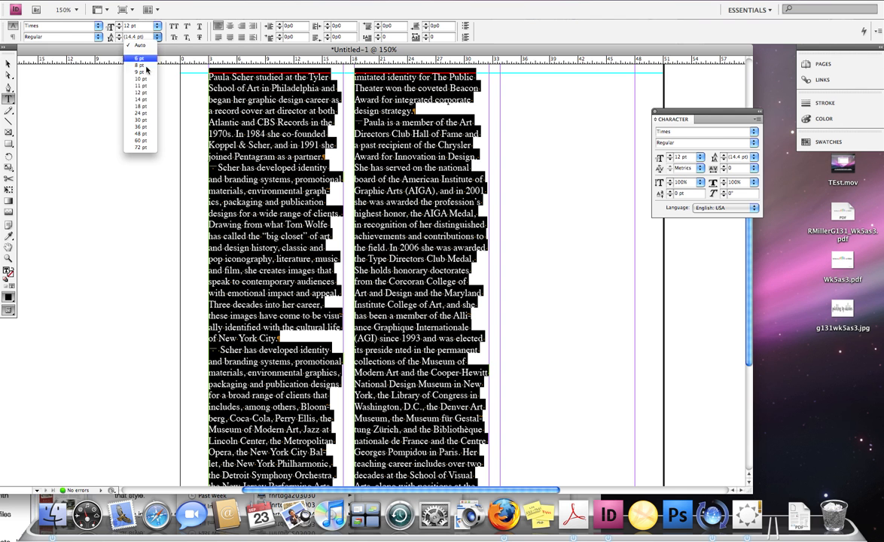
pyautogui.click(144, 106)
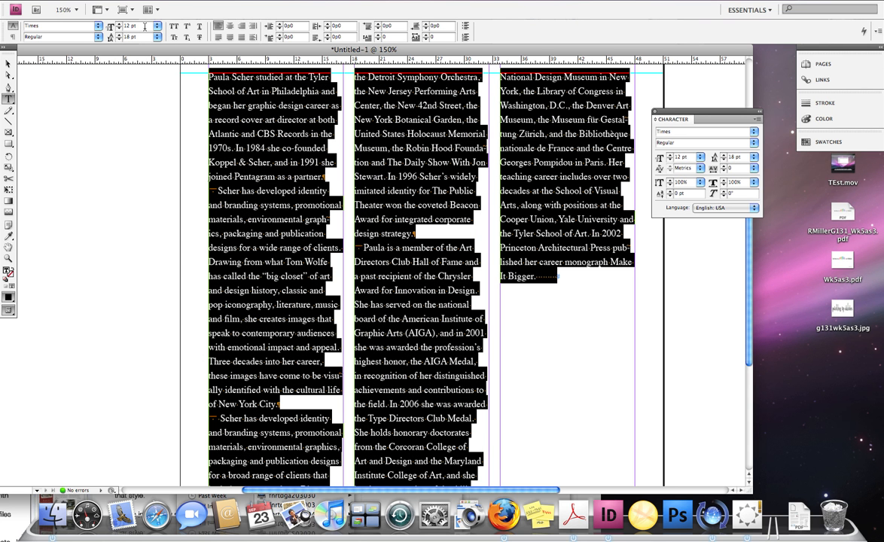
pyautogui.click(116, 39)
pyautogui.write('16')
pyautogui.press('Return')
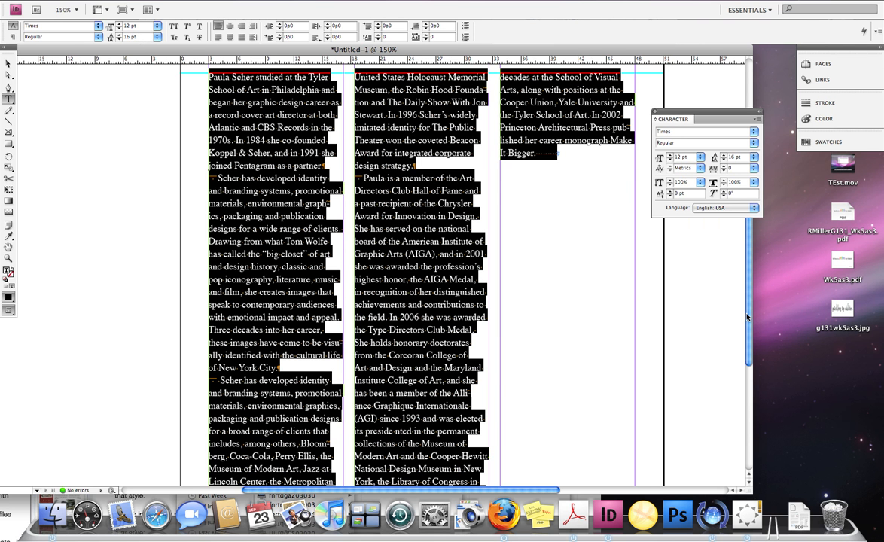
pyautogui.scroll(3, 688, 293)
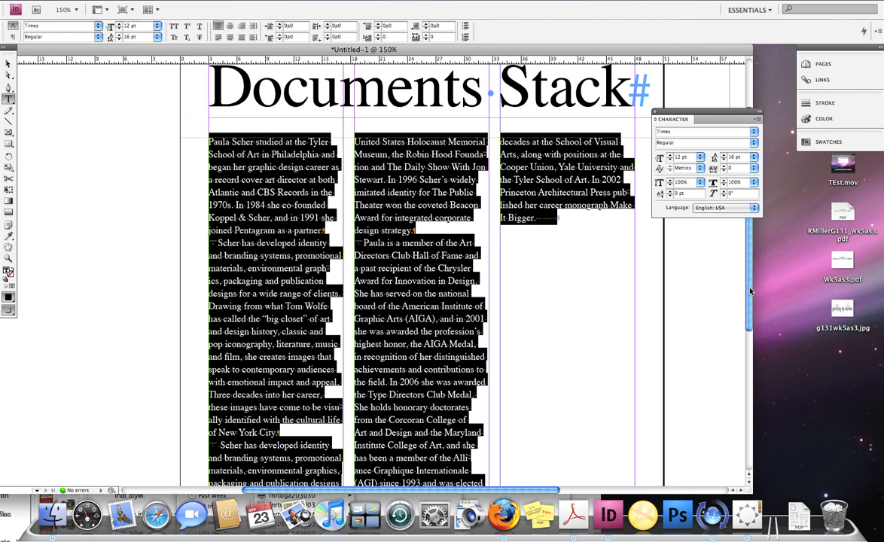
pyautogui.moveTo(750, 291); pyautogui.dragTo(750, 294)
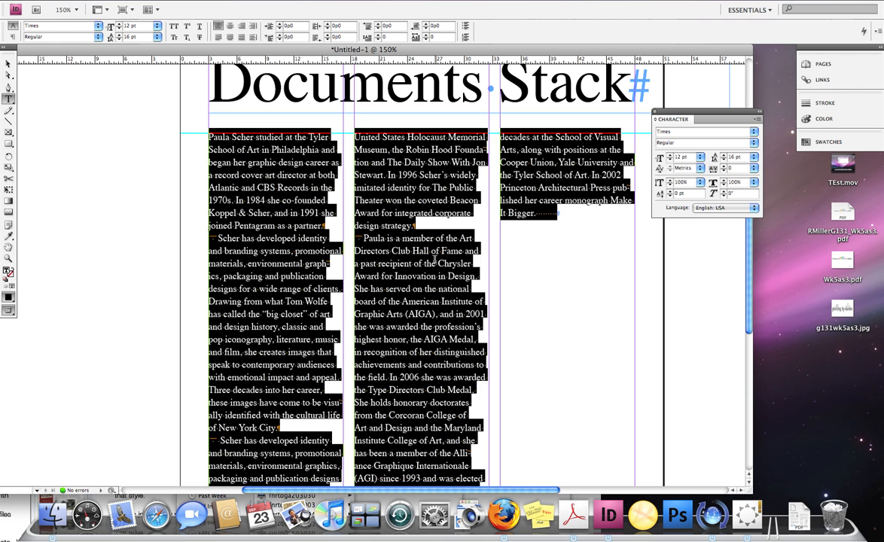
pyautogui.click(398, 239)
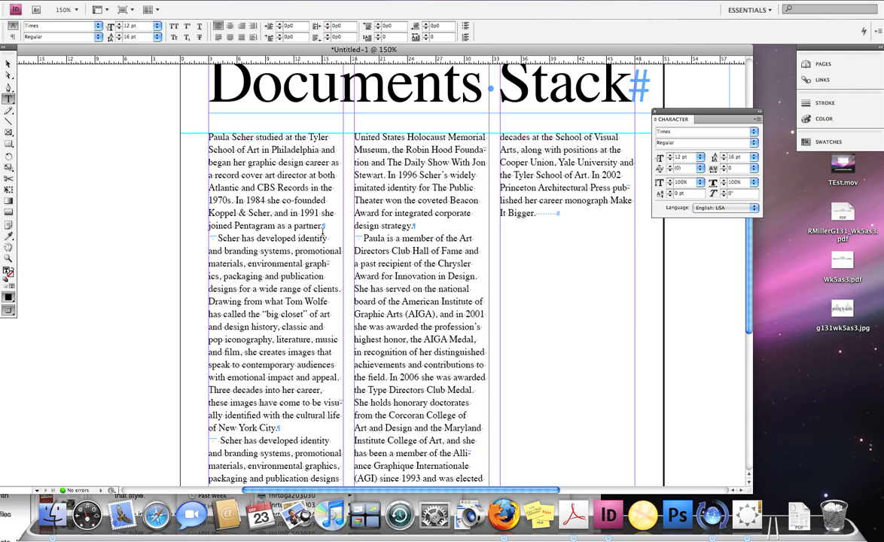
# Delete the em-space indents from the first- and second-column paragraphs.
pyautogui.click(217, 238)
pyautogui.press('BackSpace')
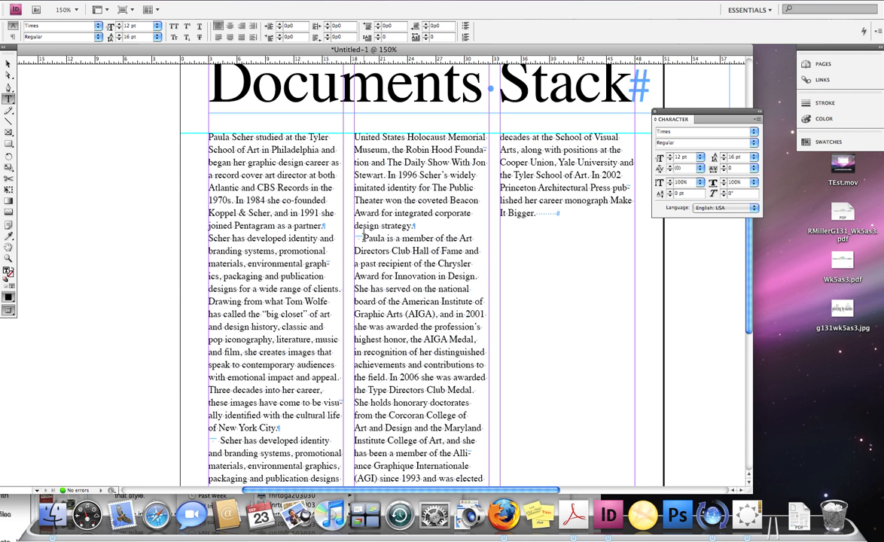
pyautogui.press('BackSpace')
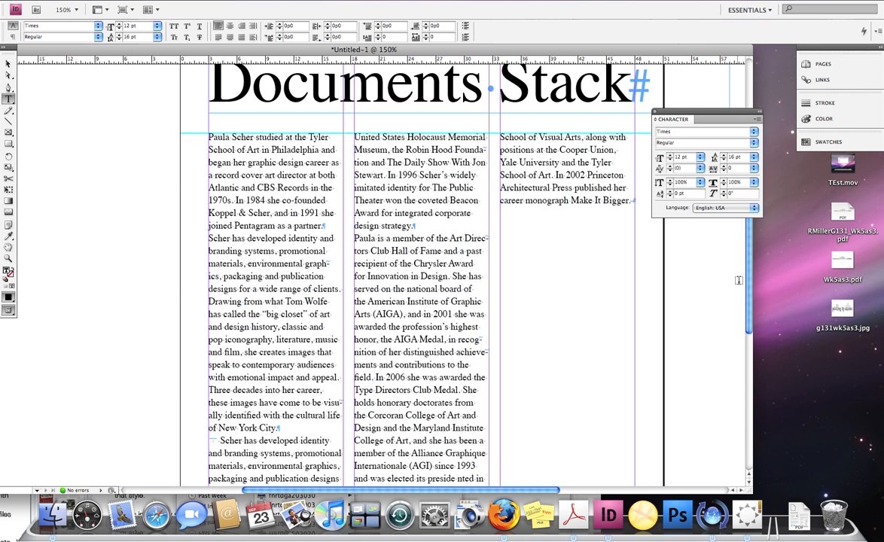
pyautogui.scroll(-1, 749, 290)
pyautogui.scroll(-5, 750, 290)
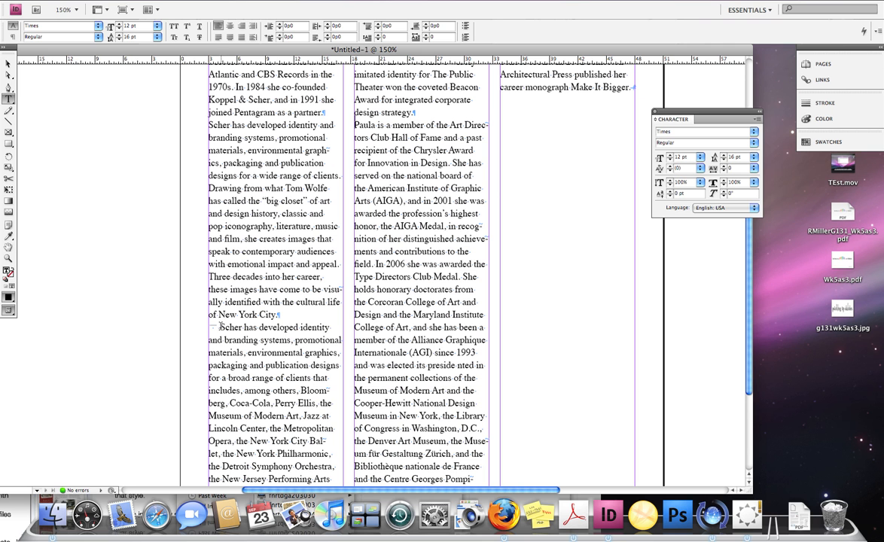
# Delete the indent before the 'Scher has developed identity' paragraph, then select all bio text.
pyautogui.click(221, 329)
pyautogui.press('BackSpace')
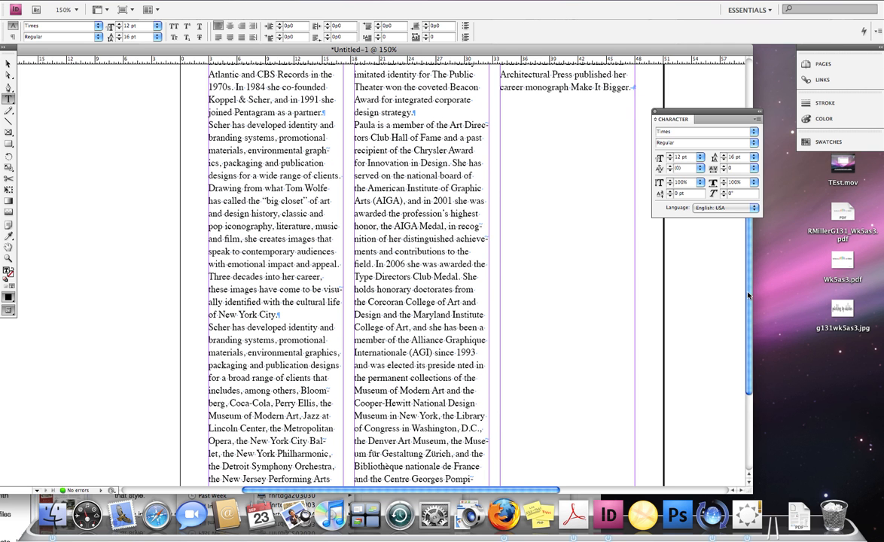
pyautogui.scroll(-4, 749, 295)
pyautogui.scroll(8, 750, 264)
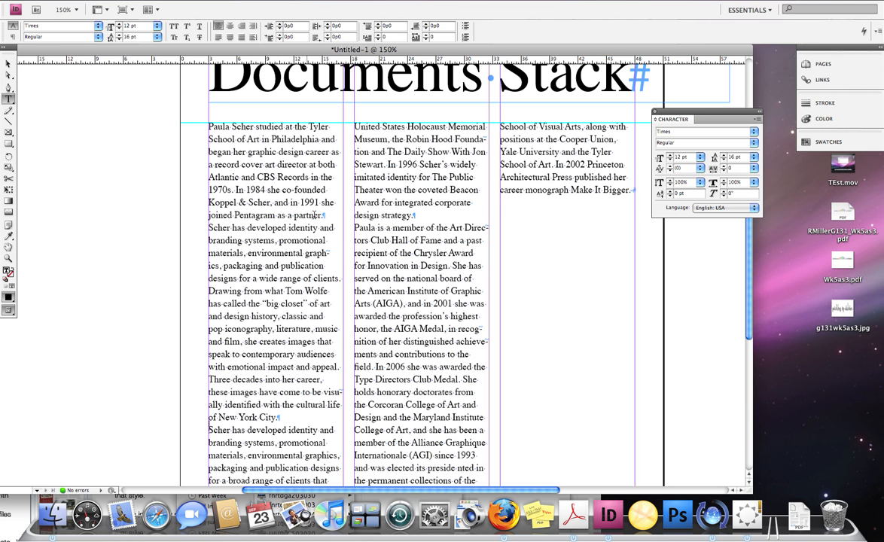
pyautogui.press('super+a')
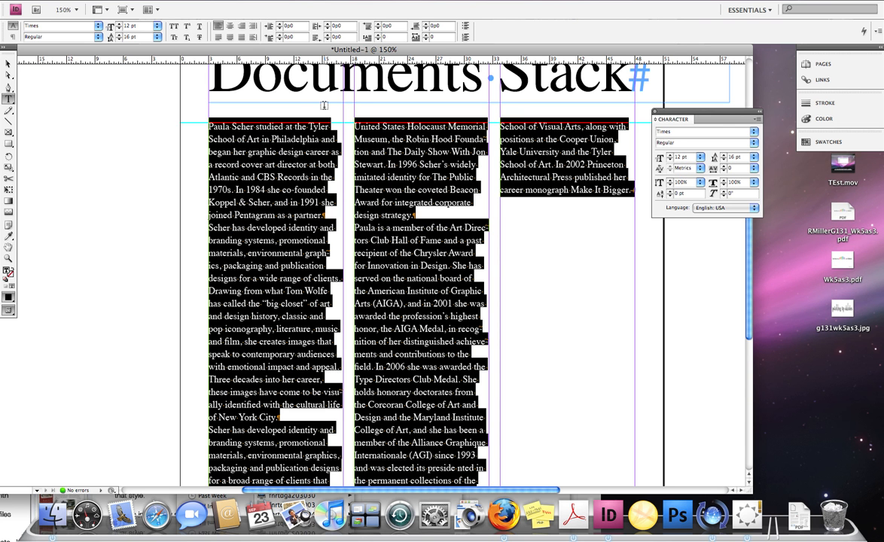
# In paragraph controls, raise the space between bio paragraphs to 1p6 and preview it.
pyautogui.click(12, 36)
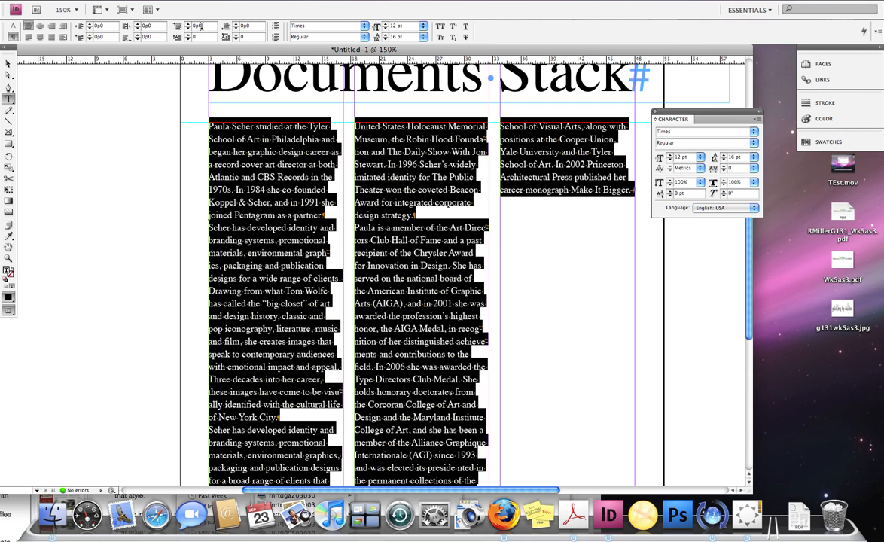
pyautogui.click(189, 25)
pyautogui.click(188, 25)
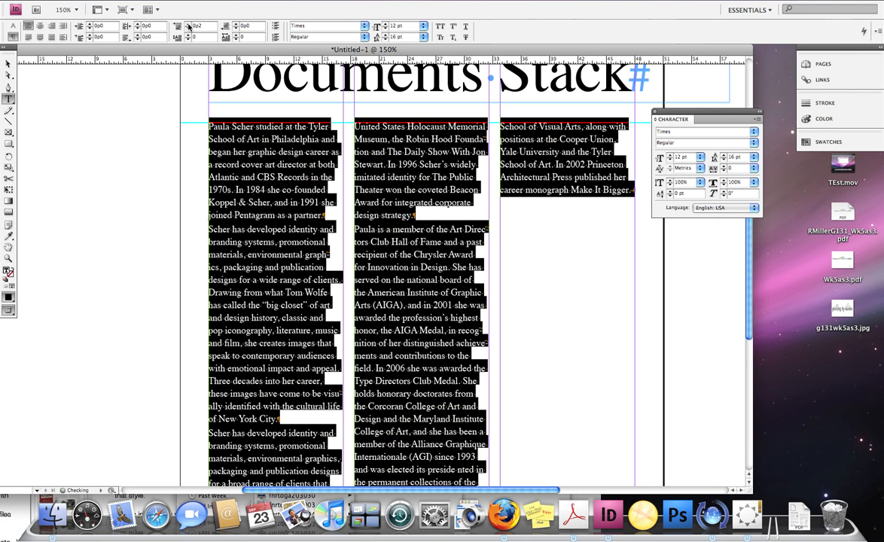
pyautogui.click(188, 24)
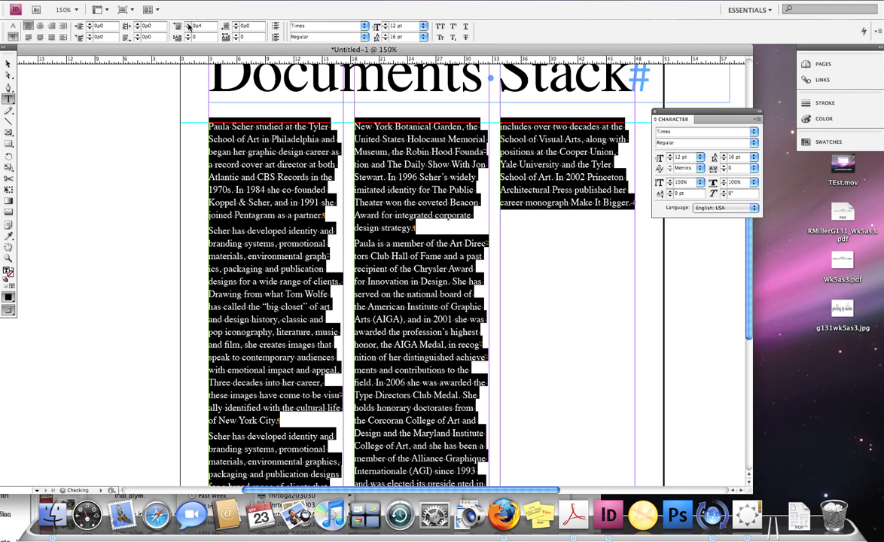
pyautogui.click(188, 24)
pyautogui.click(189, 25)
pyautogui.click(189, 25)
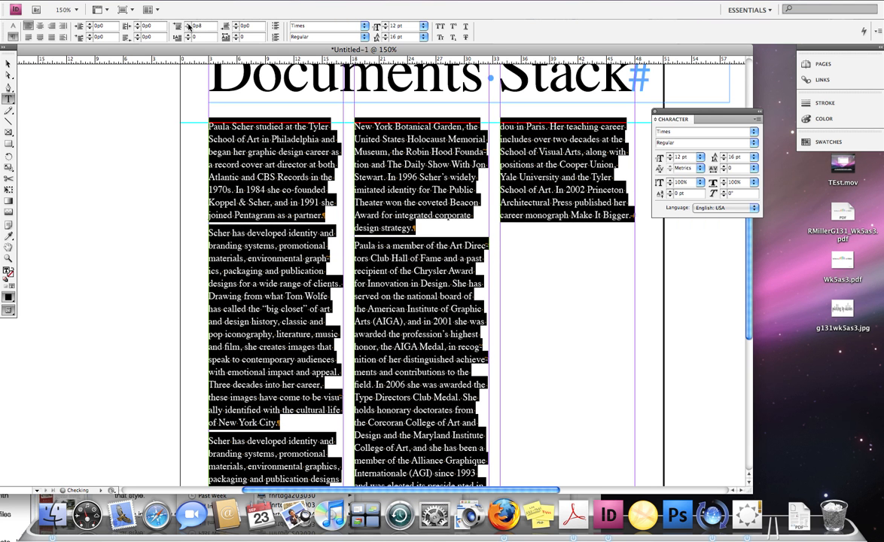
pyautogui.click(189, 25)
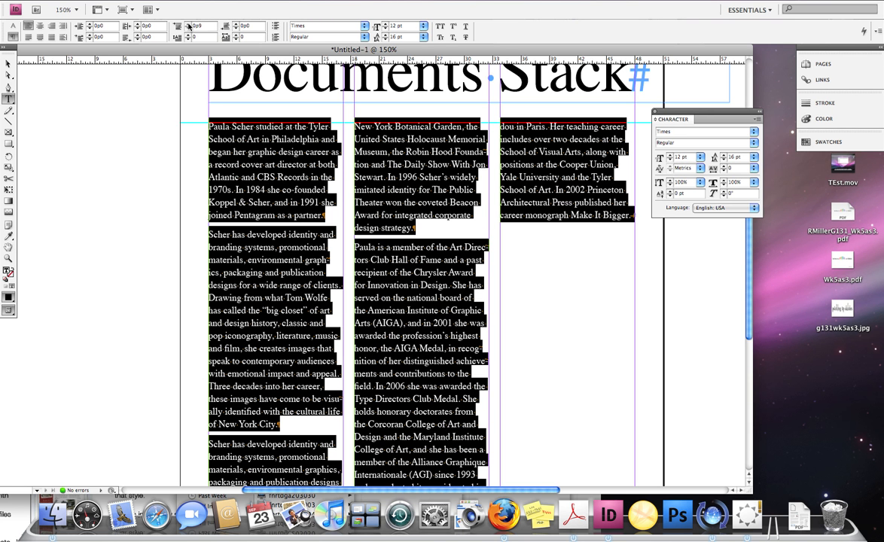
pyautogui.click(188, 25)
pyautogui.click(188, 24)
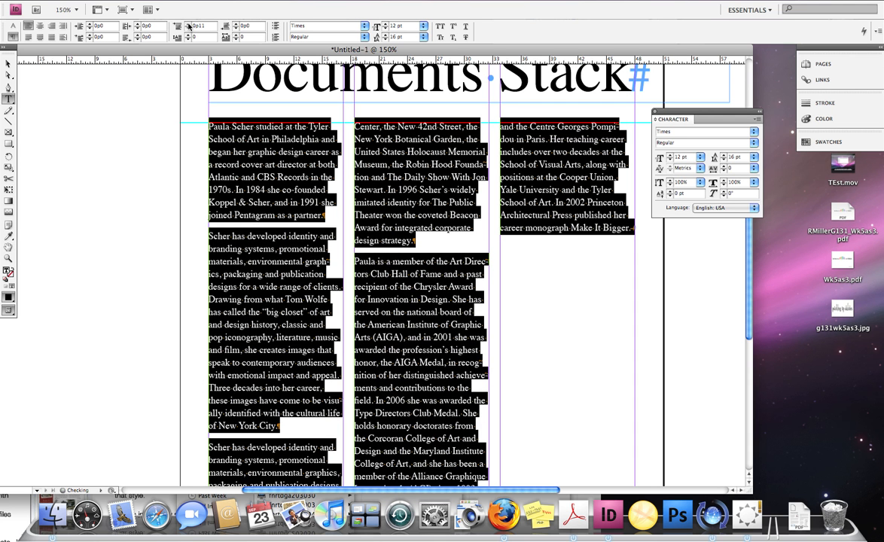
pyautogui.click(189, 25)
pyautogui.click(188, 25)
pyautogui.click(188, 24)
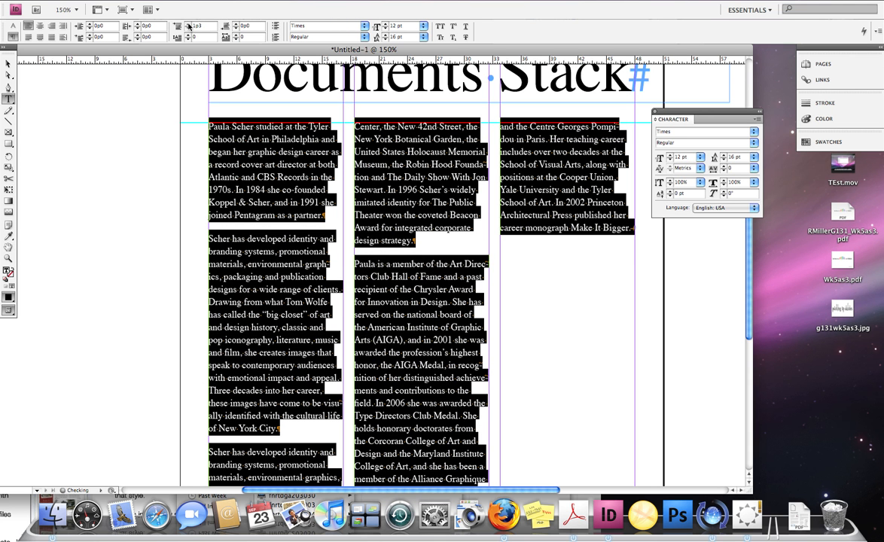
pyautogui.click(188, 24)
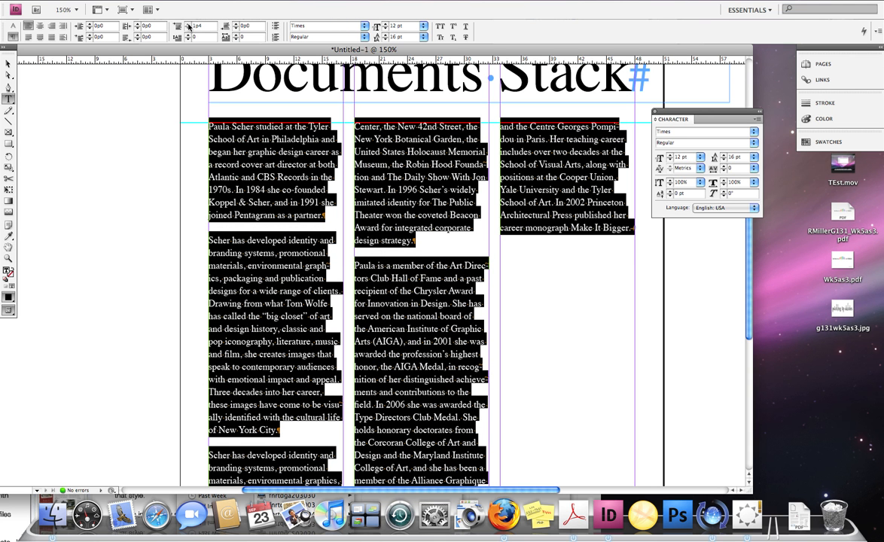
pyautogui.click(188, 25)
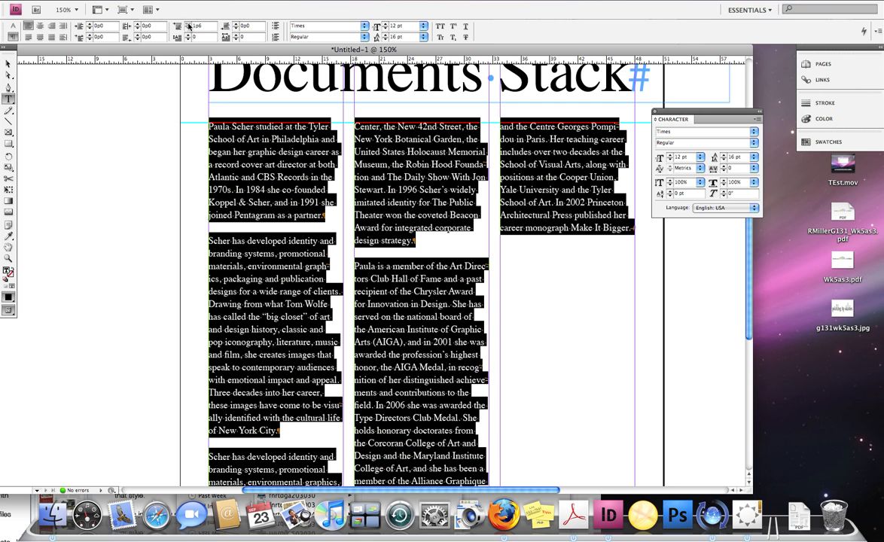
pyautogui.click(188, 25)
pyautogui.click(378, 241)
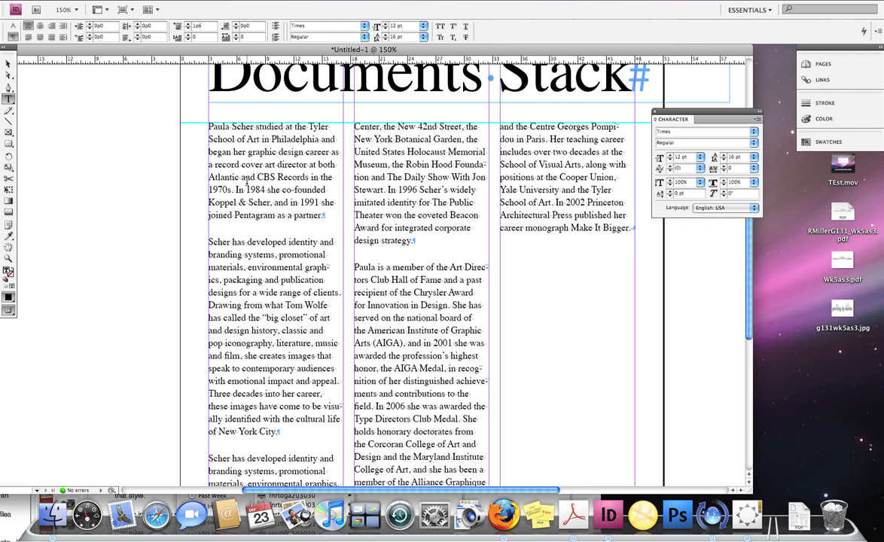
# Reduce the paragraph spacing to 1p2, preview it, and reselect the whole story.
pyautogui.press('super+a')
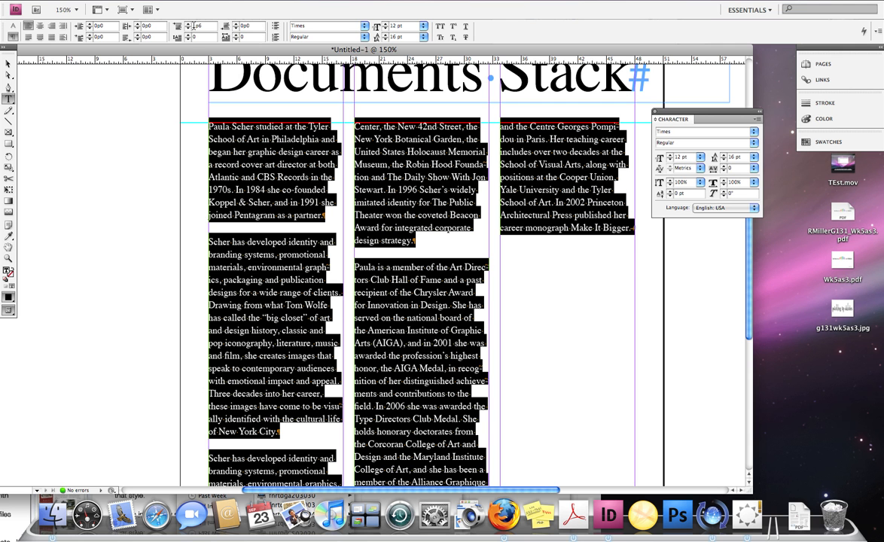
pyautogui.click(188, 31)
pyautogui.click(188, 31)
pyautogui.click(188, 32)
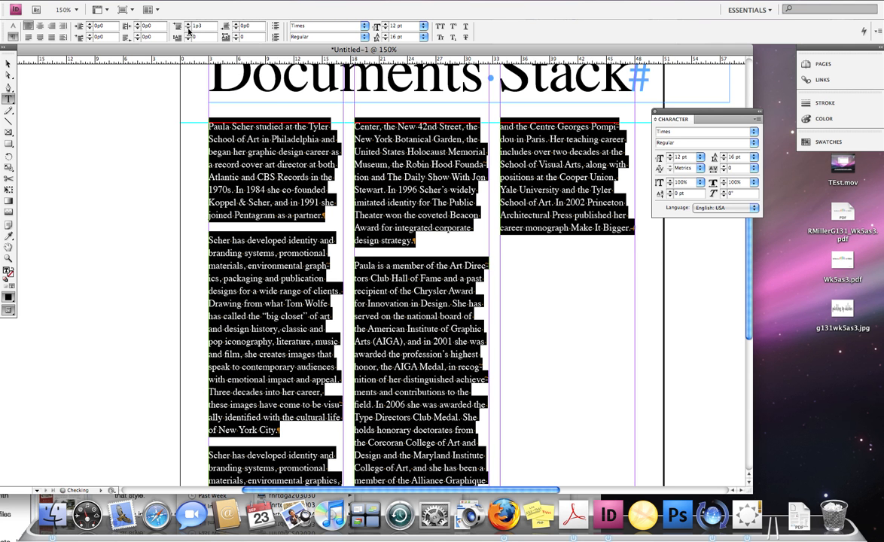
pyautogui.click(188, 31)
pyautogui.click(261, 200)
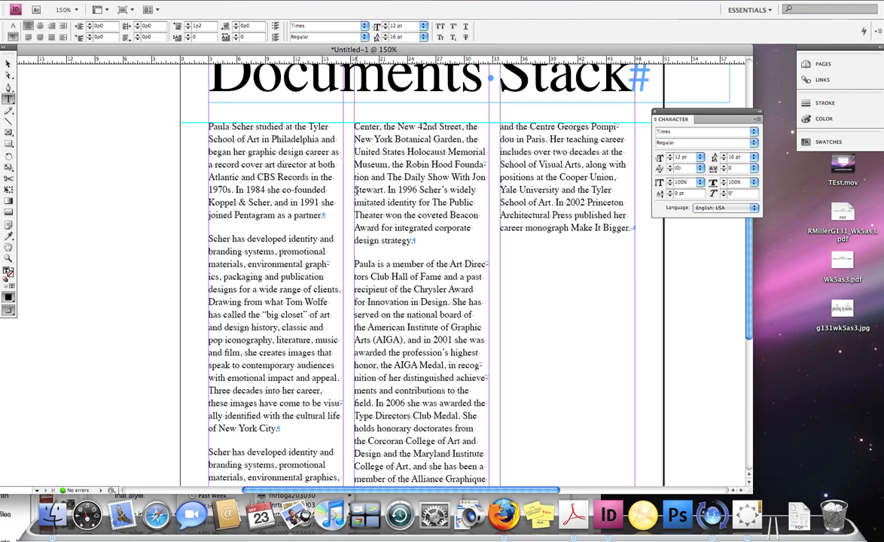
pyautogui.press('super+a')
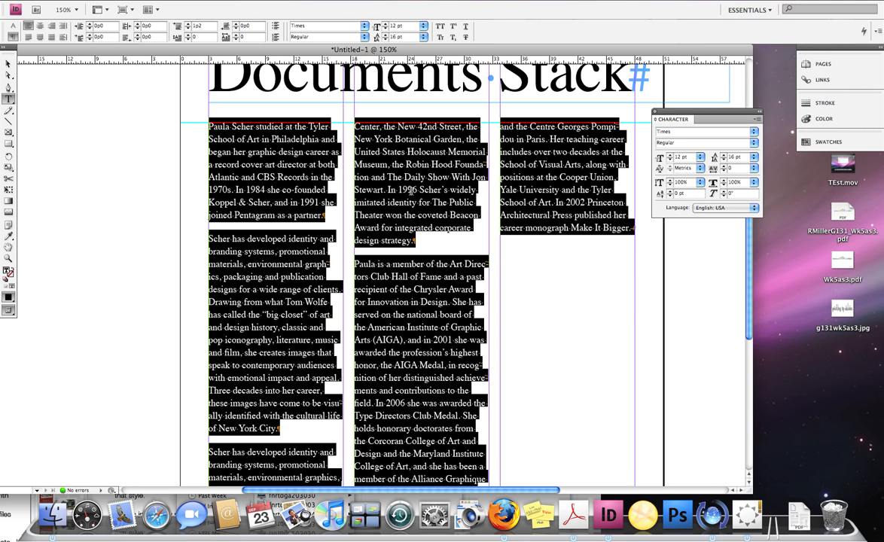
# Set the bio to Justify with last line aligned left.
pyautogui.click(13, 25)
pyautogui.click(13, 37)
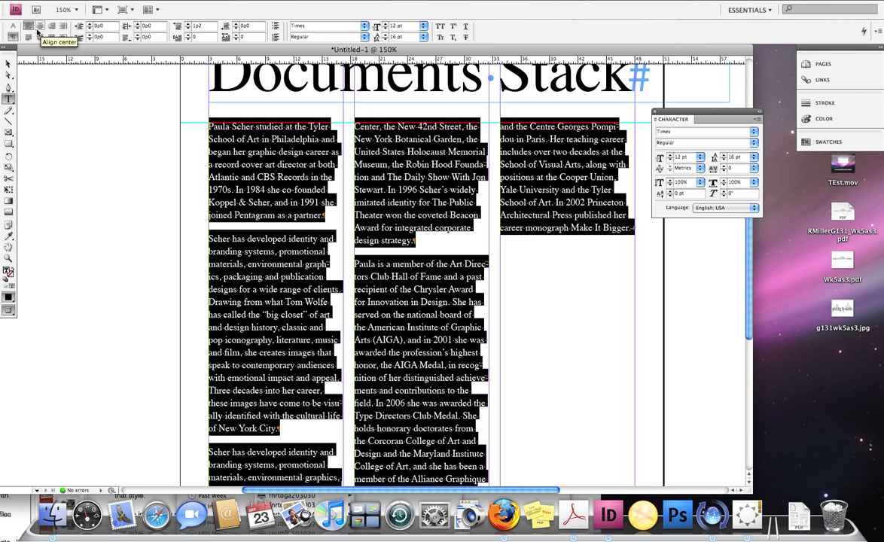
pyautogui.click(51, 28)
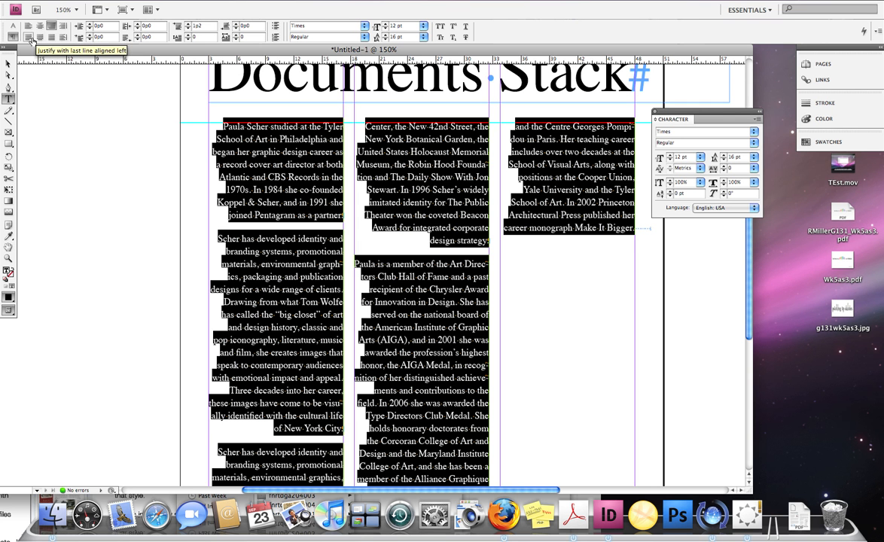
pyautogui.click(28, 38)
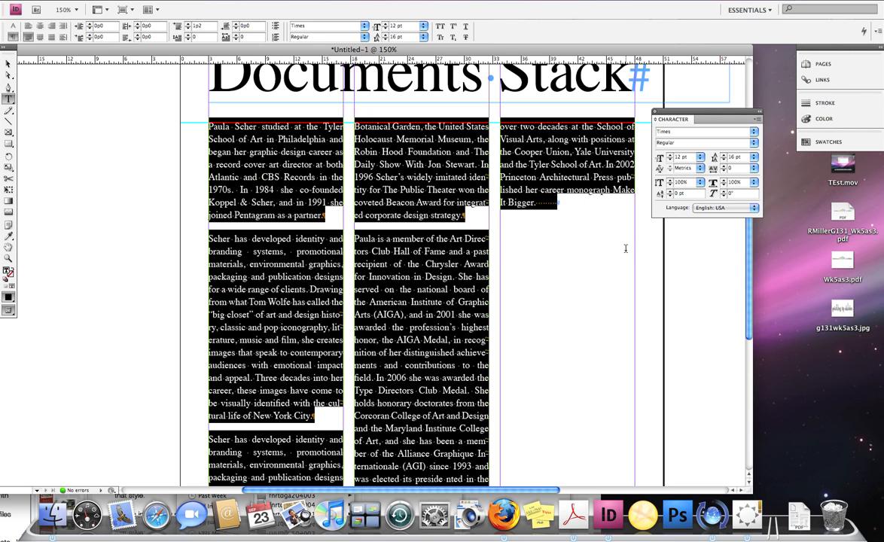
# Move the Character panel aside, hide hidden characters, and left-align the whole bio.
pyautogui.moveTo(704, 120); pyautogui.dragTo(819, 161)
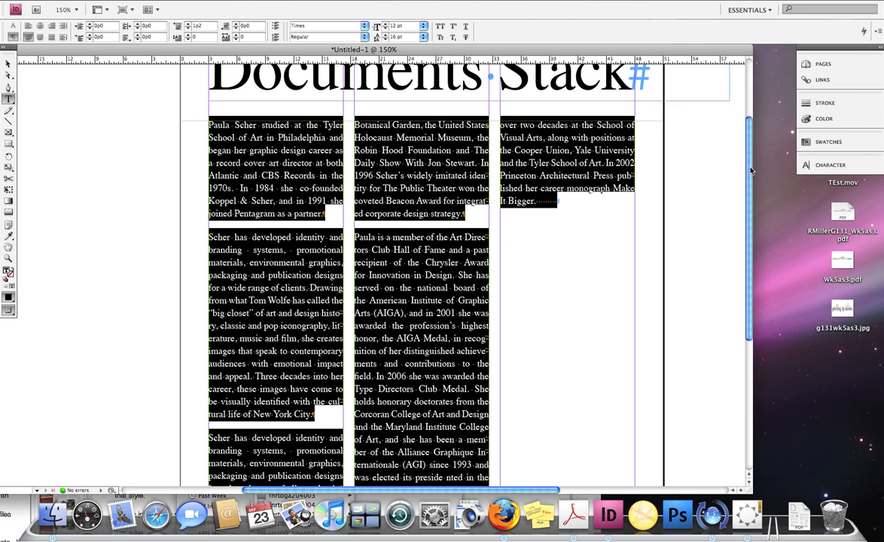
pyautogui.moveTo(750, 171); pyautogui.dragTo(746, 261)
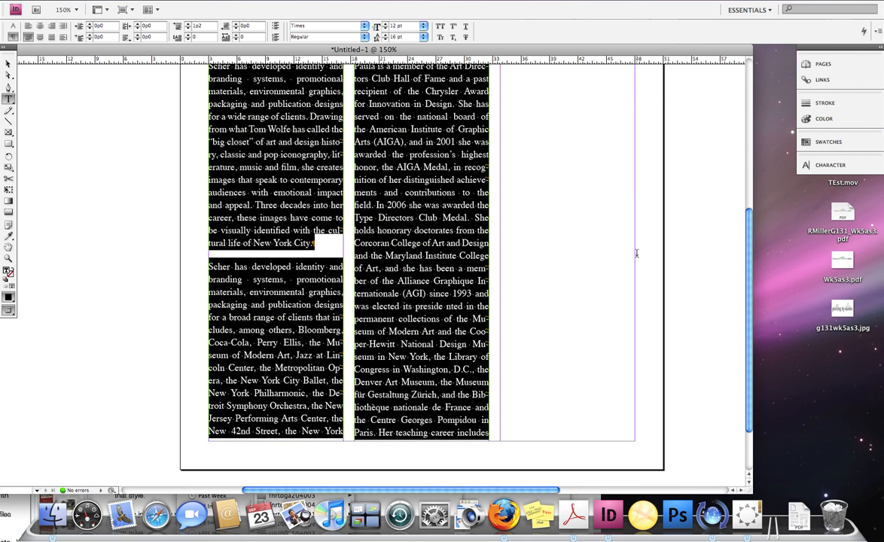
pyautogui.scroll(5, 687, 252)
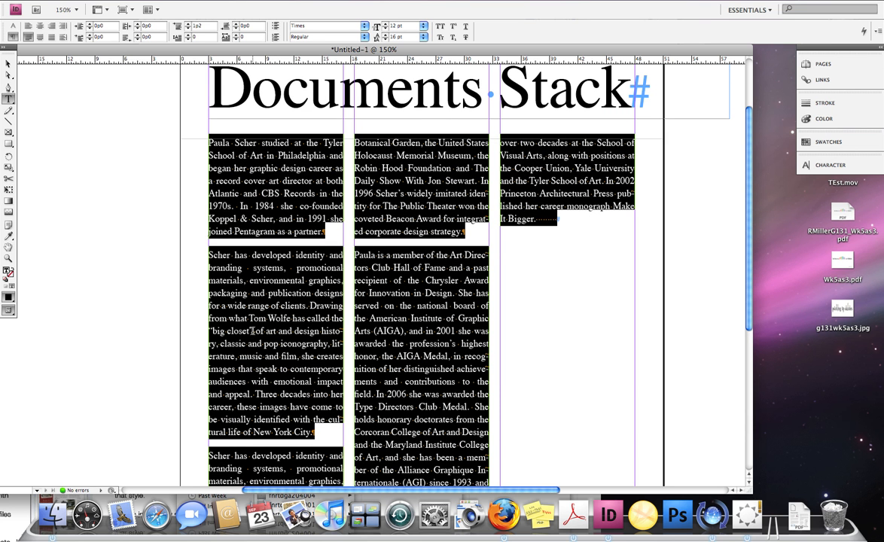
pyautogui.moveTo(229, 318); pyautogui.dragTo(234, 318)
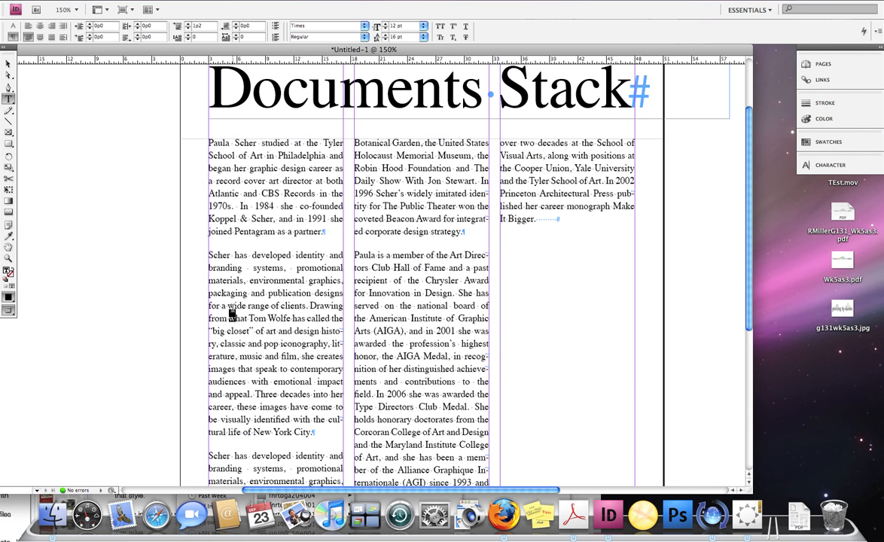
pyautogui.click(246, 273)
pyautogui.press('super+alt+i')
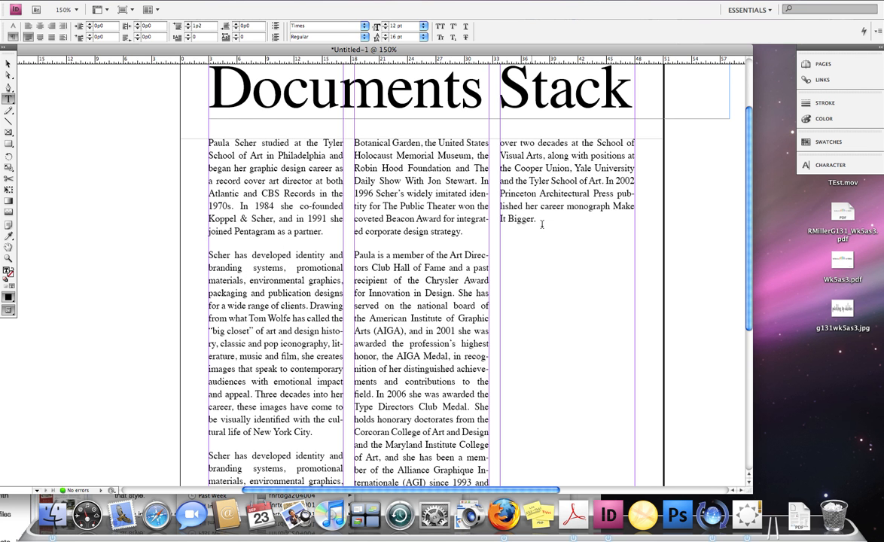
pyautogui.scroll(-2, 747, 301)
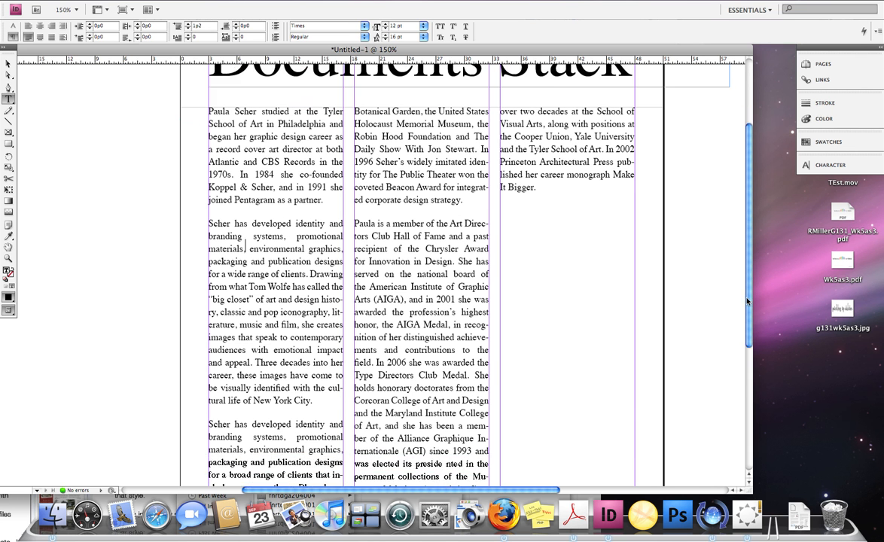
pyautogui.scroll(-6, 747, 302)
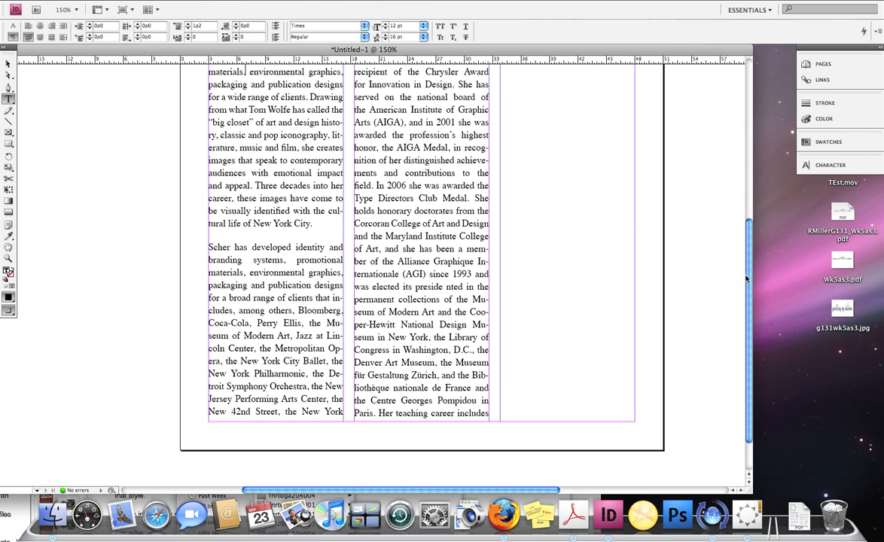
pyautogui.scroll(7, 743, 158)
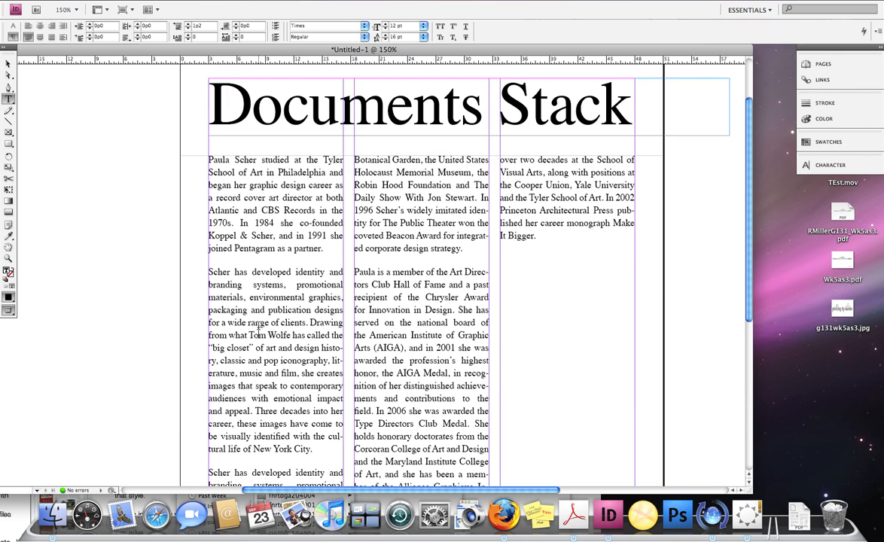
pyautogui.press('super+a')
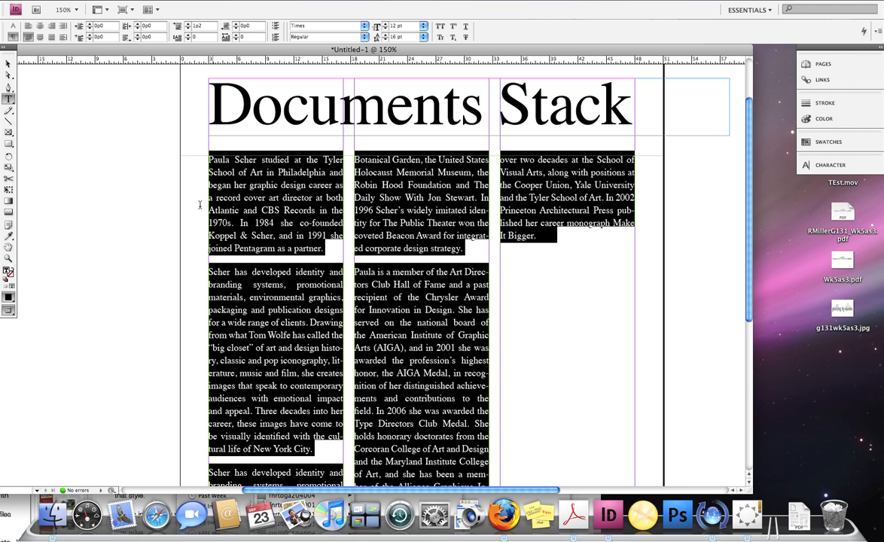
pyautogui.click(28, 27)
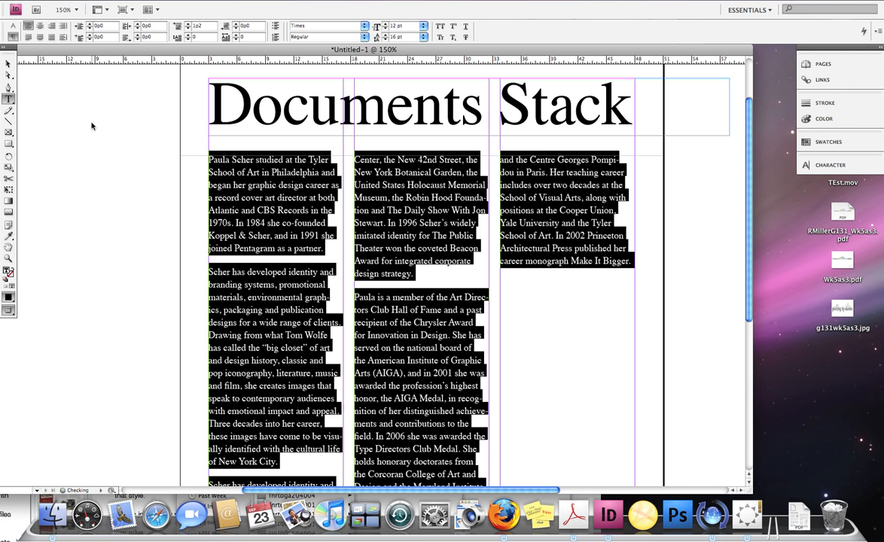
# Select the middle column's text frame and toggle the page guides off and back on.
pyautogui.click(258, 264)
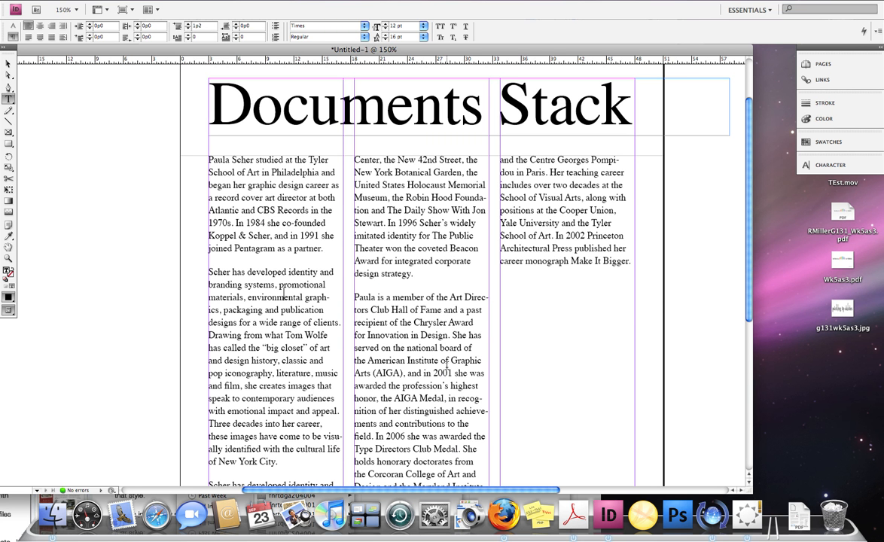
pyautogui.keyDown('super'); pyautogui.click(398, 285); pyautogui.keyUp('super')
pyautogui.press('super+;')
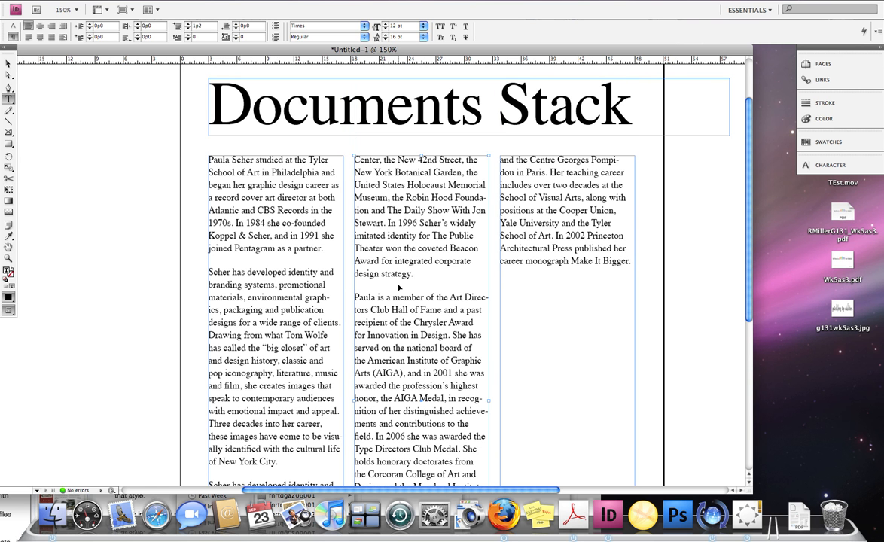
pyautogui.press('super+;')
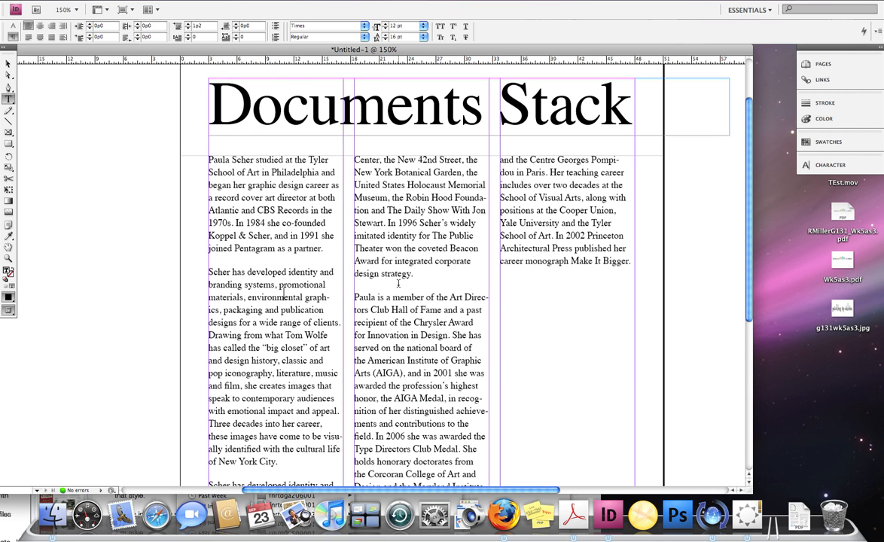
# Hide frame edges from the View menu, deselect with the Selection tool, and hide guides.
pyautogui.click(276, 1)
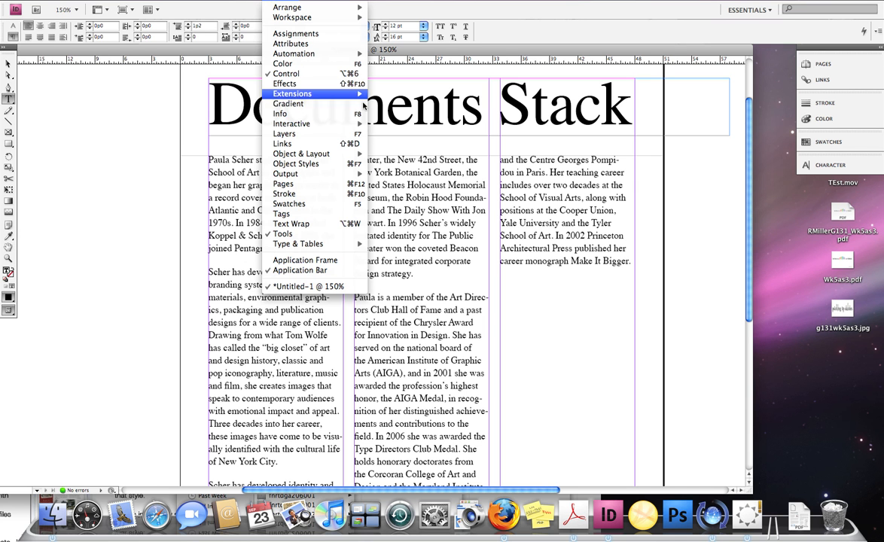
pyautogui.moveTo(249, 2)
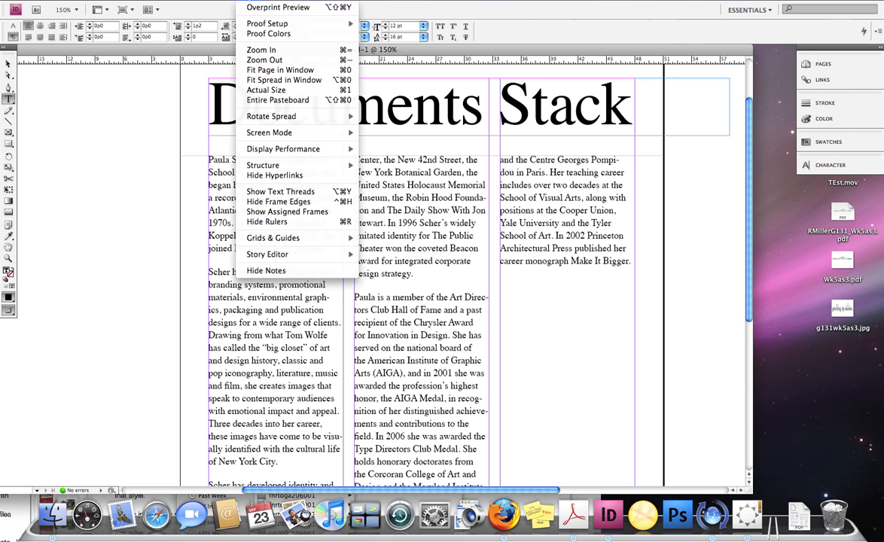
pyautogui.click(263, 201)
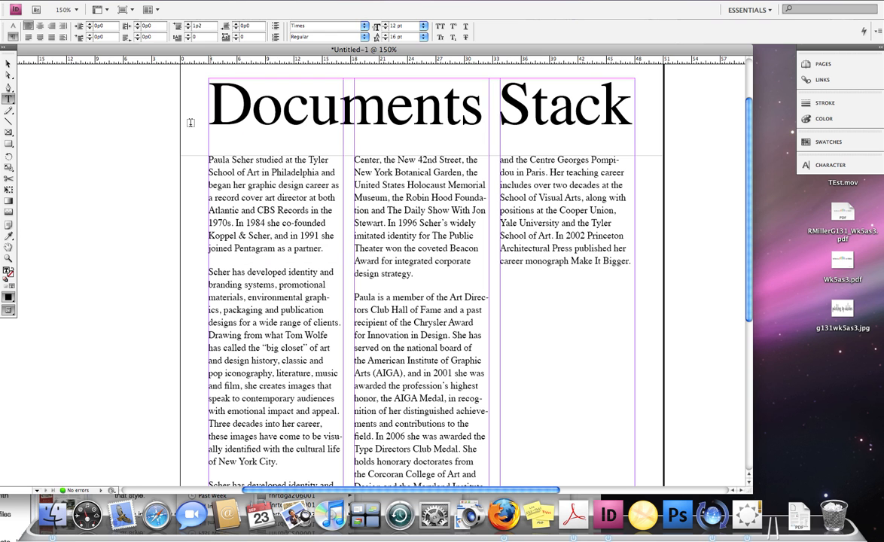
pyautogui.click(9, 64)
pyautogui.click(75, 110)
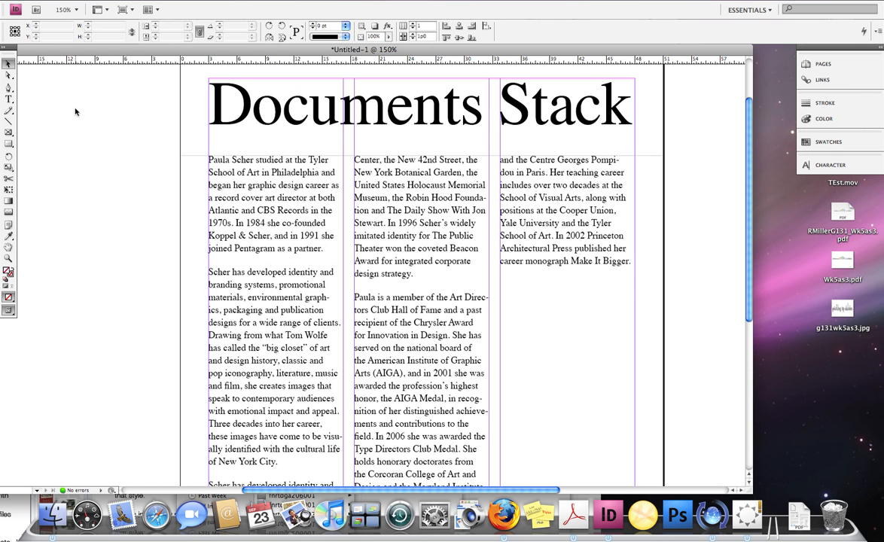
pyautogui.press('super+semicolon')
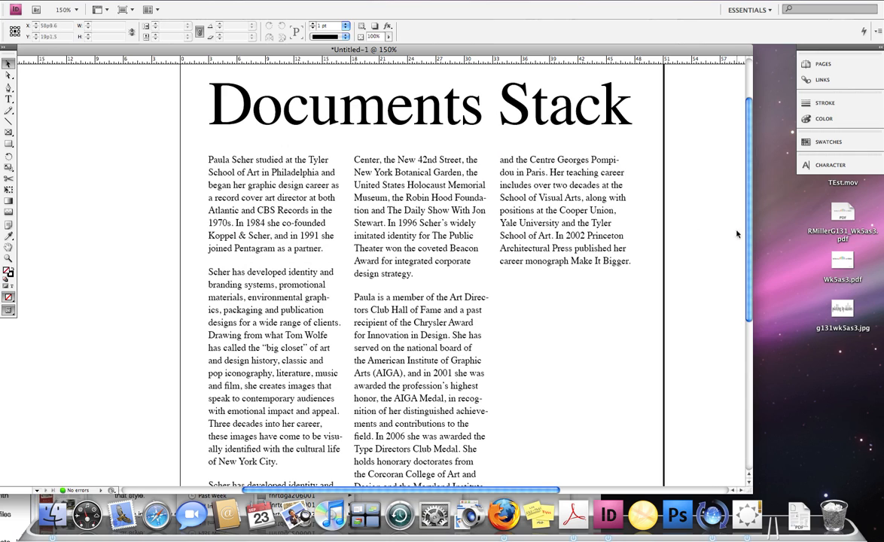
pyautogui.moveTo(748, 230); pyautogui.dragTo(752, 194)
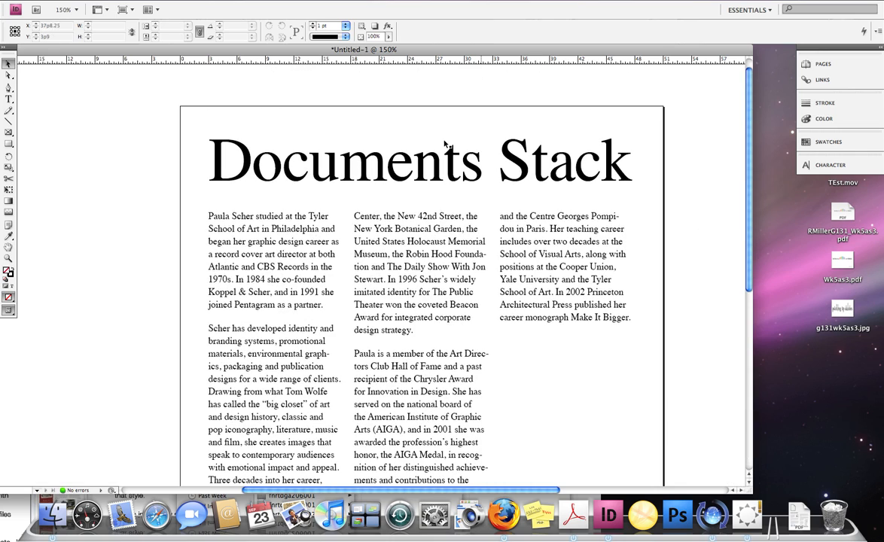
pyautogui.click(234, 147)
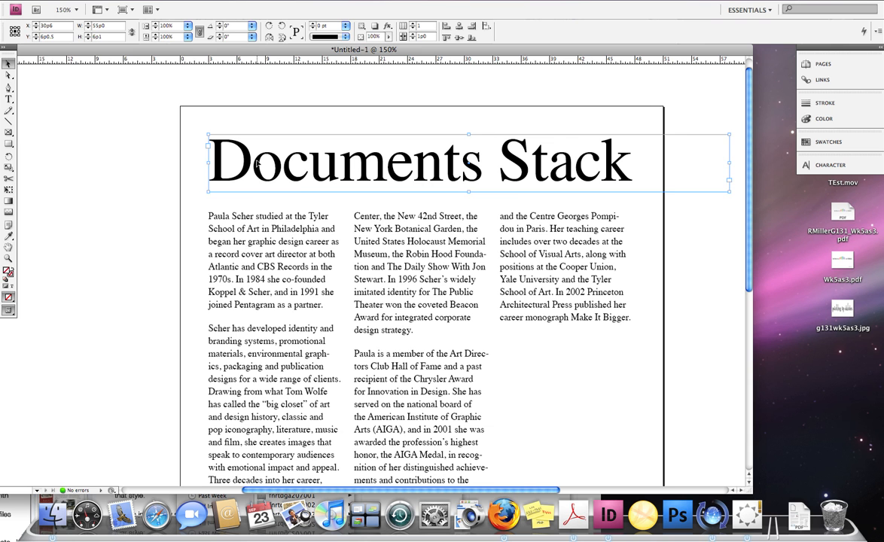
pyautogui.click(226, 234)
pyautogui.click(365, 254)
pyautogui.click(500, 238)
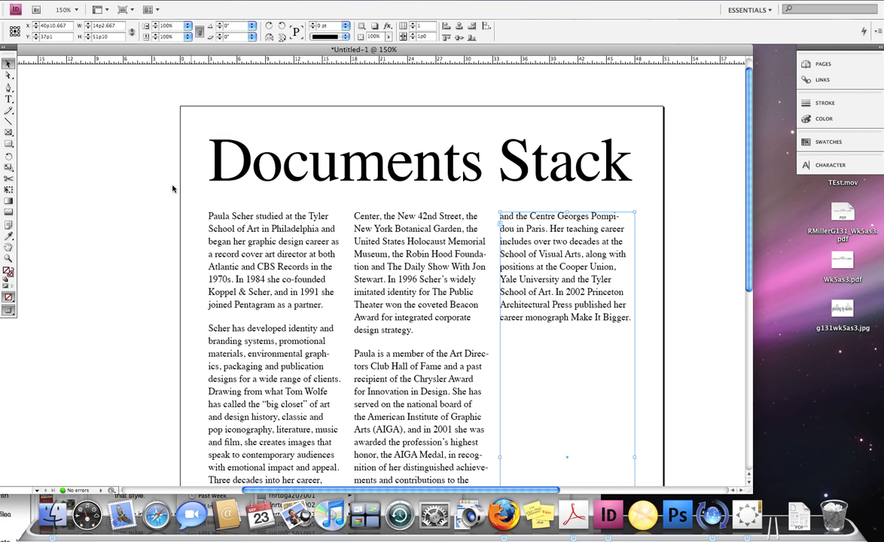
pyautogui.click(140, 182)
pyautogui.click(374, 260)
pyautogui.click(312, 252)
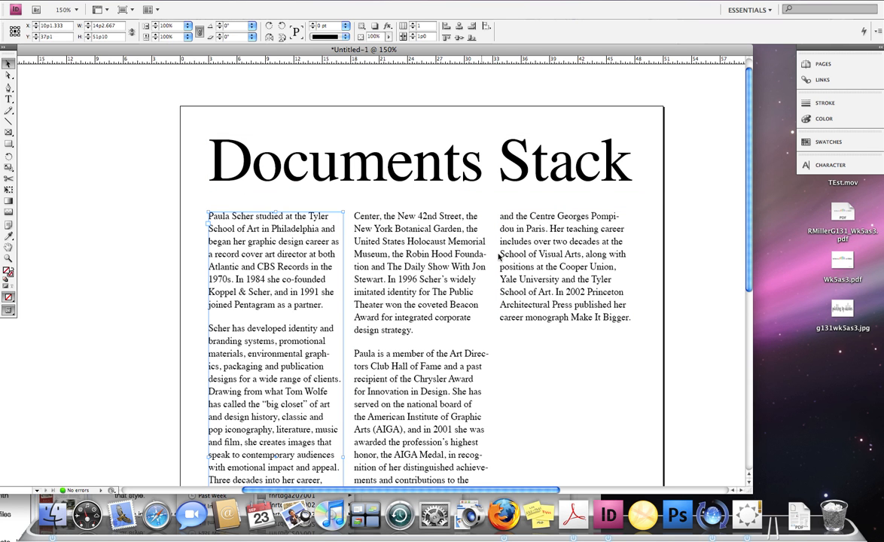
pyautogui.click(498, 256)
pyautogui.click(452, 157)
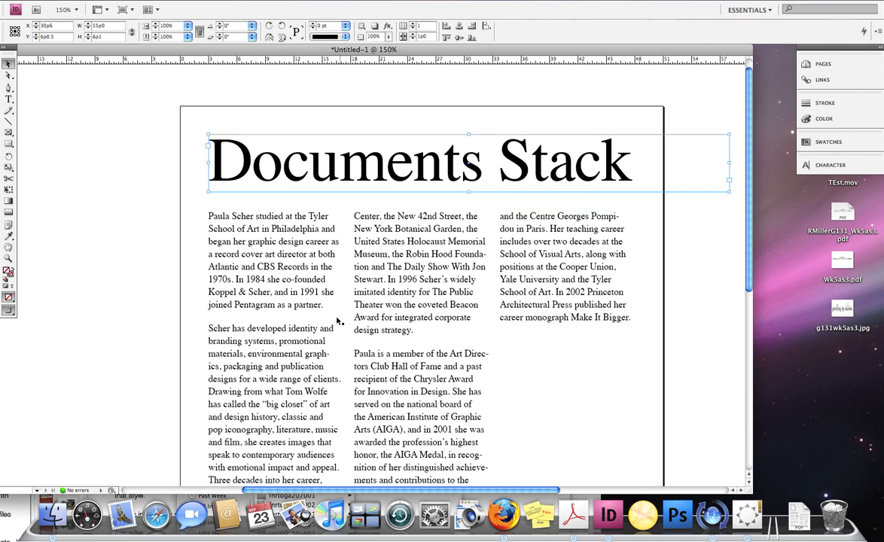
pyautogui.click(302, 322)
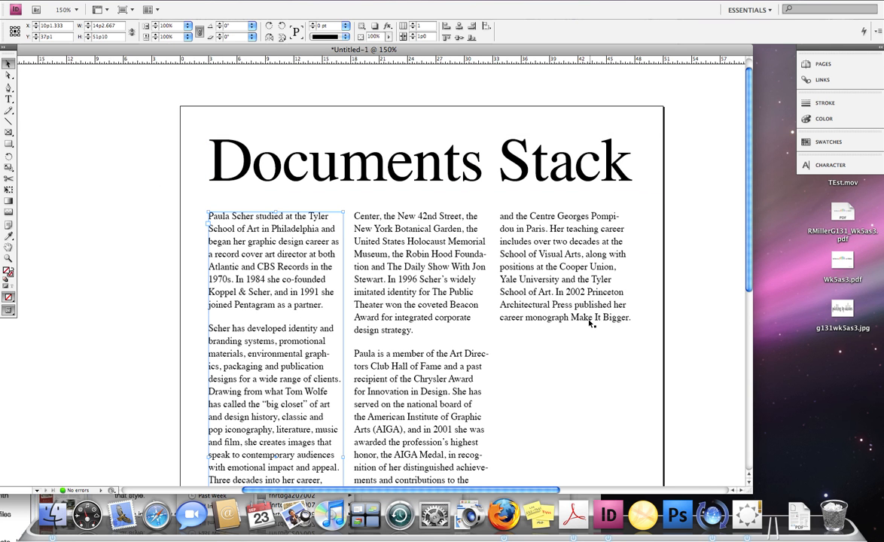
pyautogui.click(380, 311)
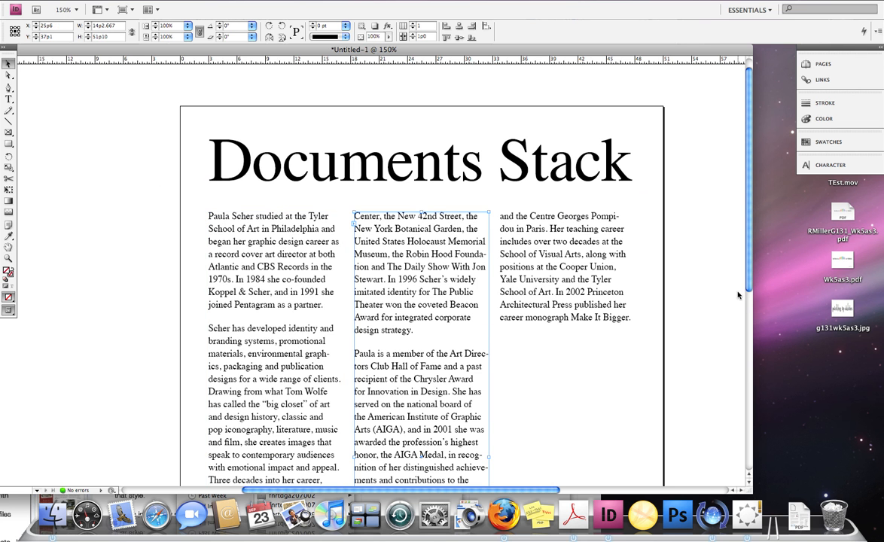
pyautogui.moveTo(747, 287); pyautogui.dragTo(745, 363)
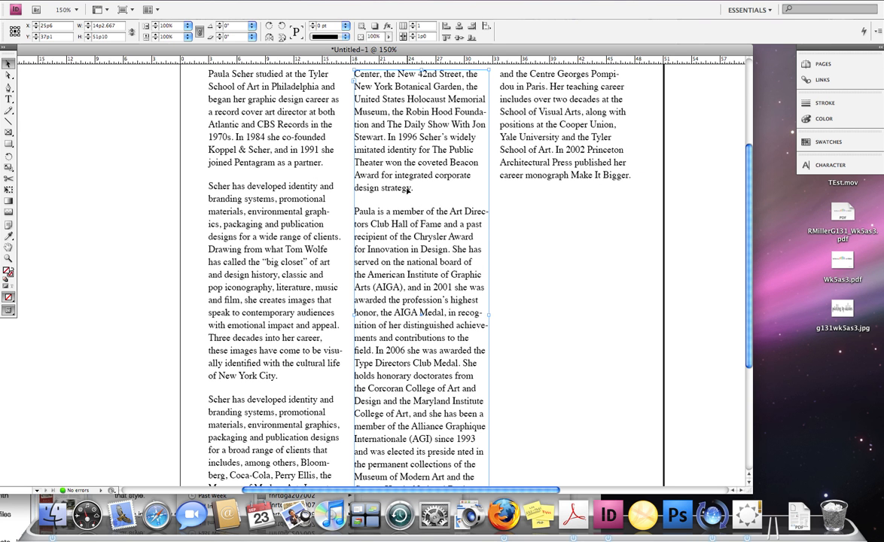
# Select the whole bio story and raise Space Before from 1p2 to 1p6.
pyautogui.tripleClick(289, 222)
pyautogui.press('super+a')
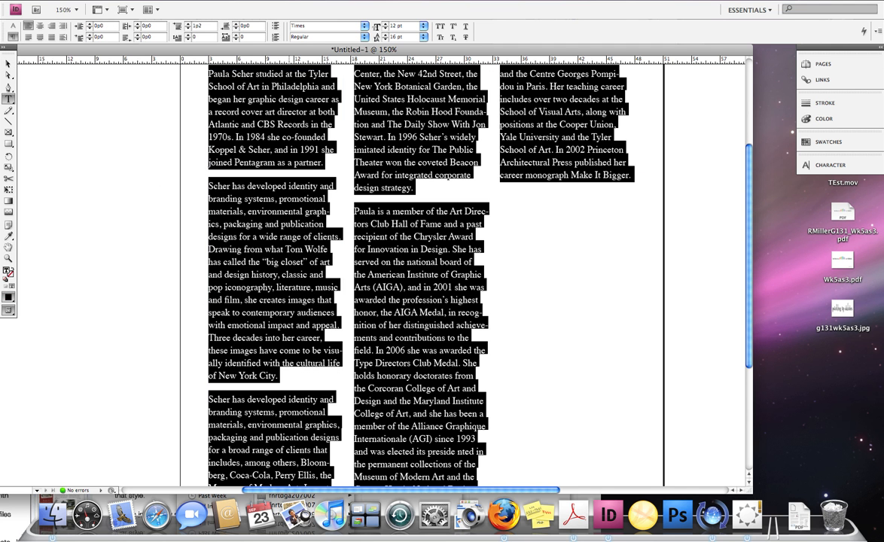
pyautogui.click(189, 26)
pyautogui.click(188, 27)
pyautogui.click(189, 26)
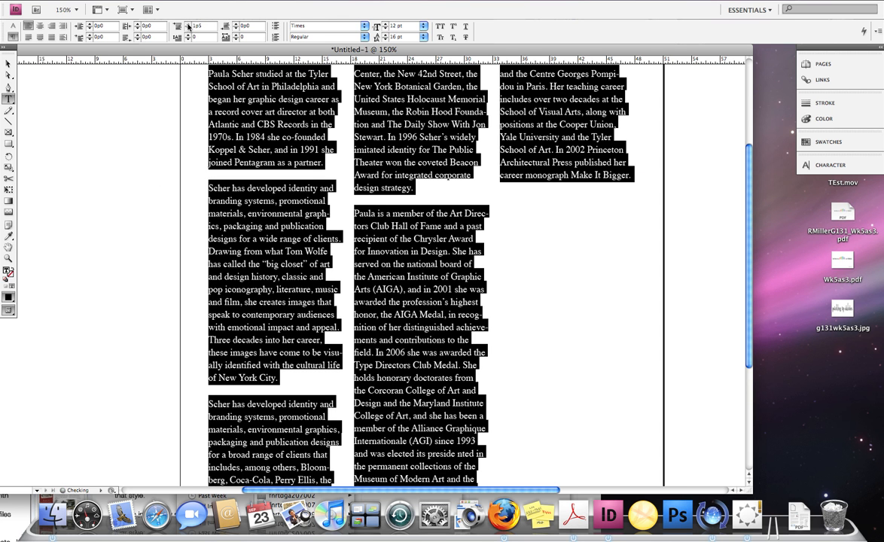
pyautogui.click(189, 26)
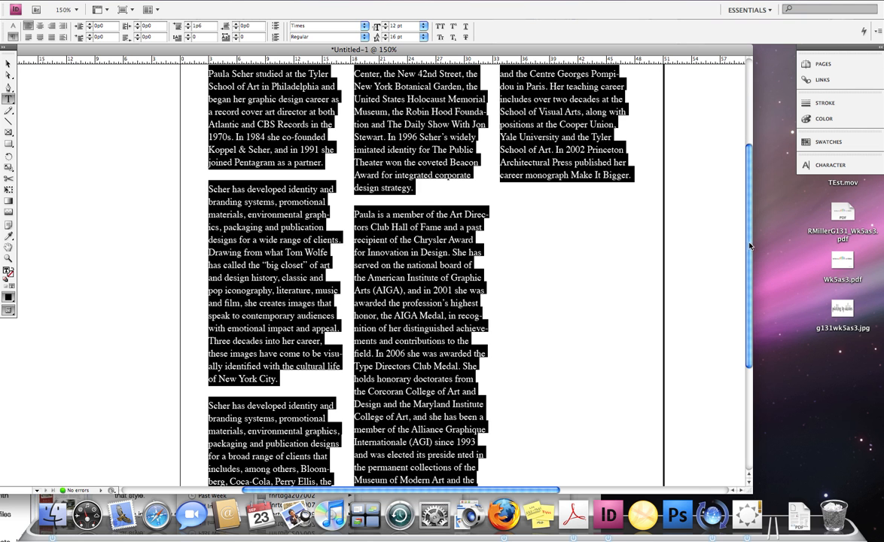
pyautogui.scroll(5, 750, 245)
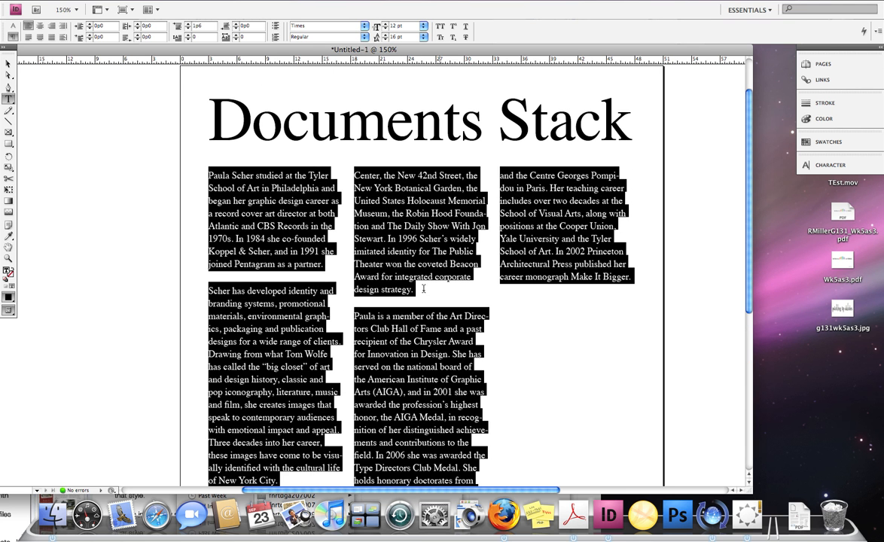
pyautogui.click(415, 290)
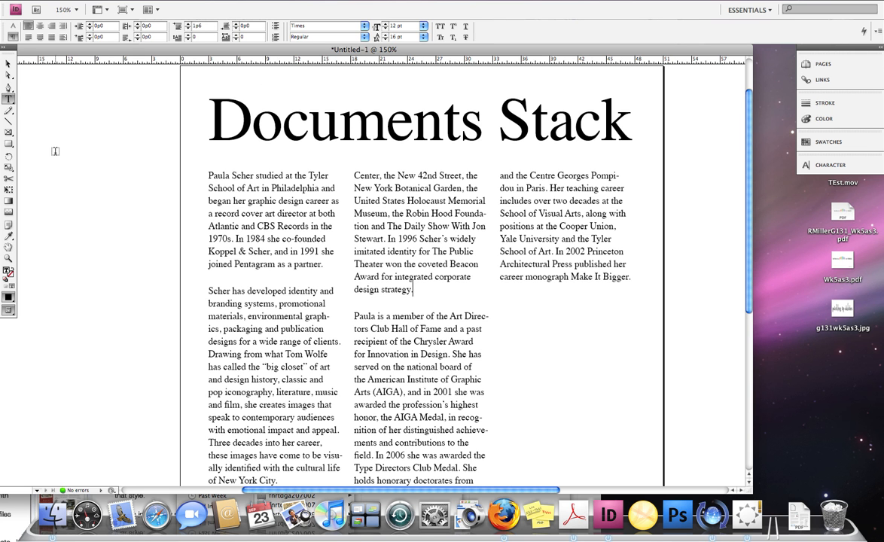
# Draw a pasteboard text frame and type 10/15, 12/16 and 11/14 on separate lines.
pyautogui.click(8, 99)
pyautogui.moveTo(45, 147); pyautogui.dragTo(154, 305)
pyautogui.write('10/15')
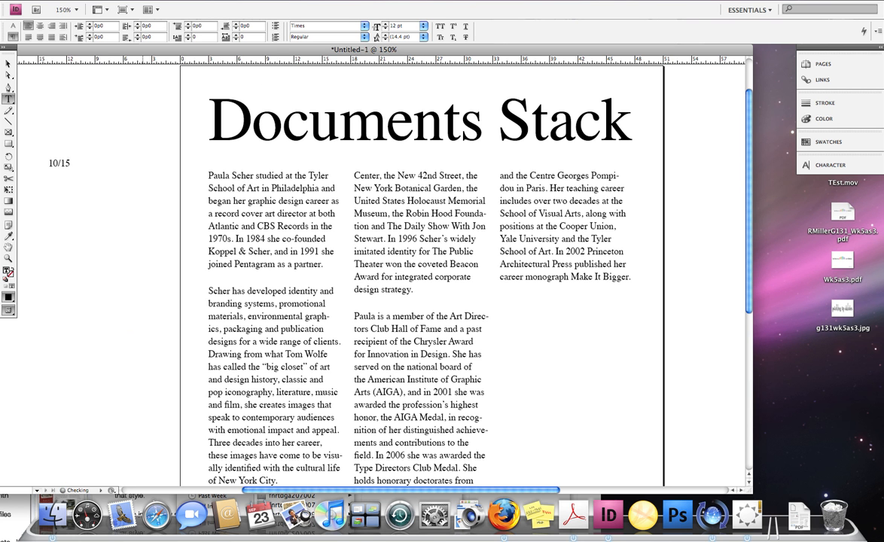
pyautogui.press('Return')
pyautogui.write('12/16')
pyautogui.press('Return')
pyautogui.write('11/14')
# Select the note's lines, then select bio text across columns and place the cursor in column one.
pyautogui.moveTo(75, 188); pyautogui.dragTo(36, 142)
pyautogui.click(275, 251)
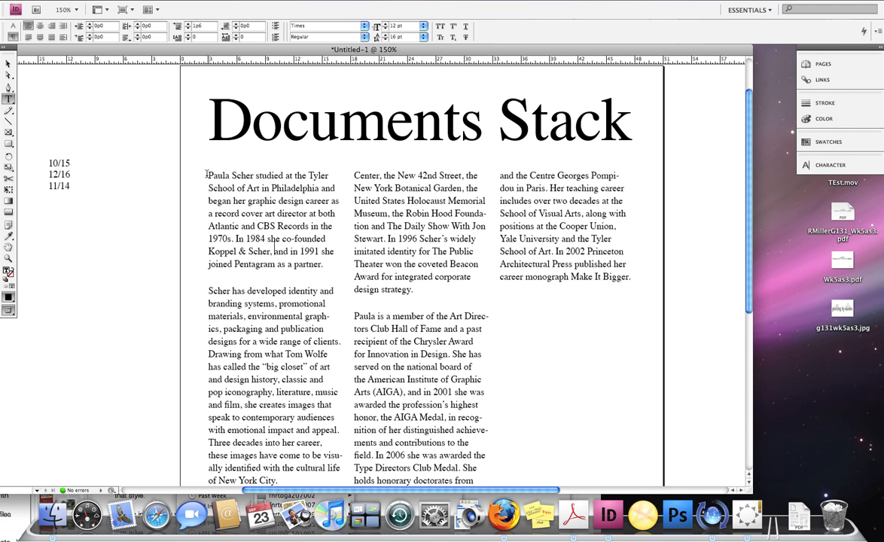
pyautogui.moveTo(206, 174); pyautogui.dragTo(529, 260)
pyautogui.click(423, 225)
pyautogui.click(288, 234)
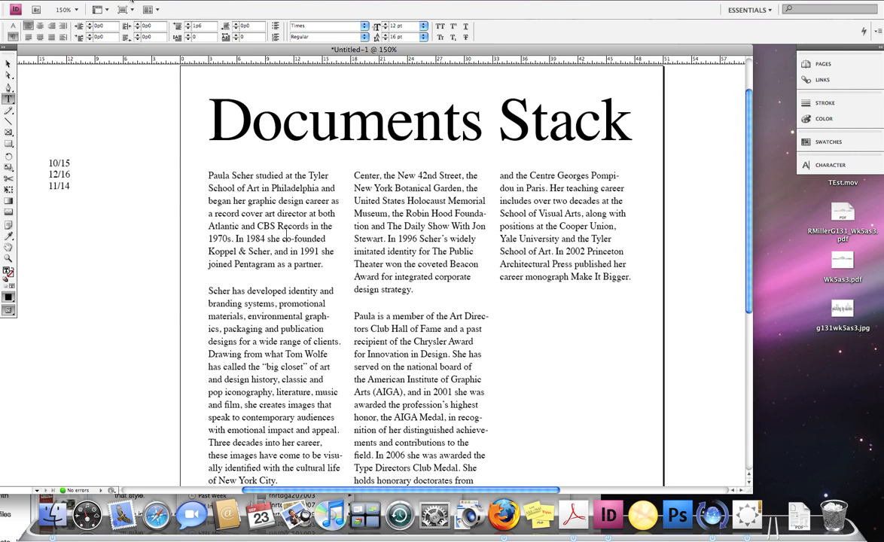
# Toggle hidden characters and open the Swatches panel, expanded to show every colour.
pyautogui.click(159, 1)
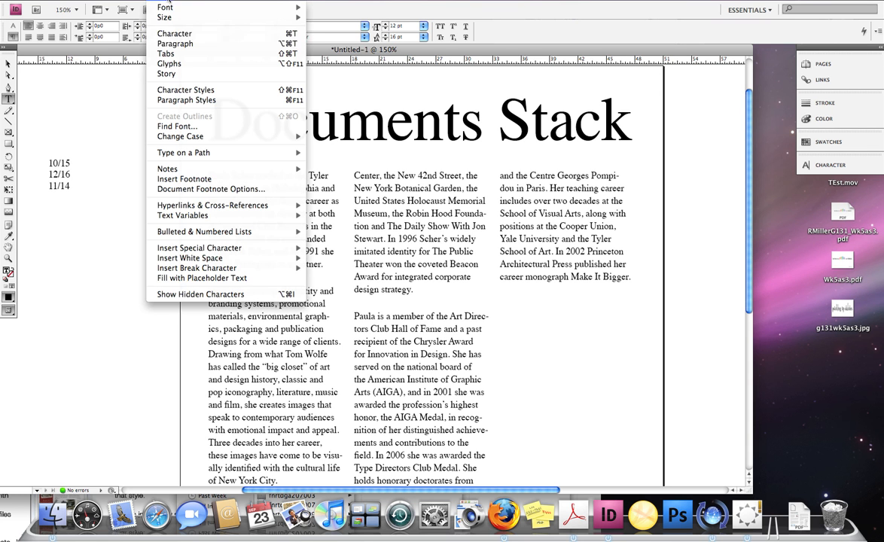
pyautogui.click(230, 298)
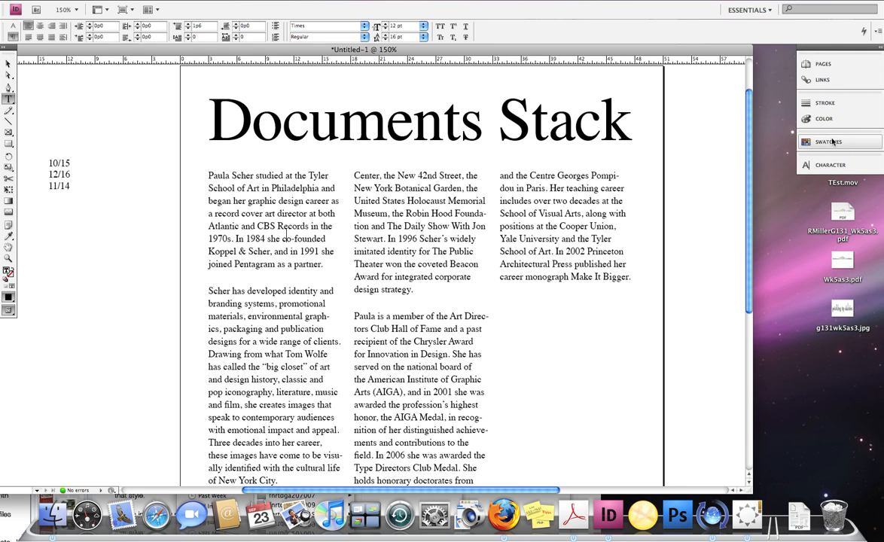
pyautogui.click(832, 142)
pyautogui.moveTo(780, 223); pyautogui.dragTo(779, 320)
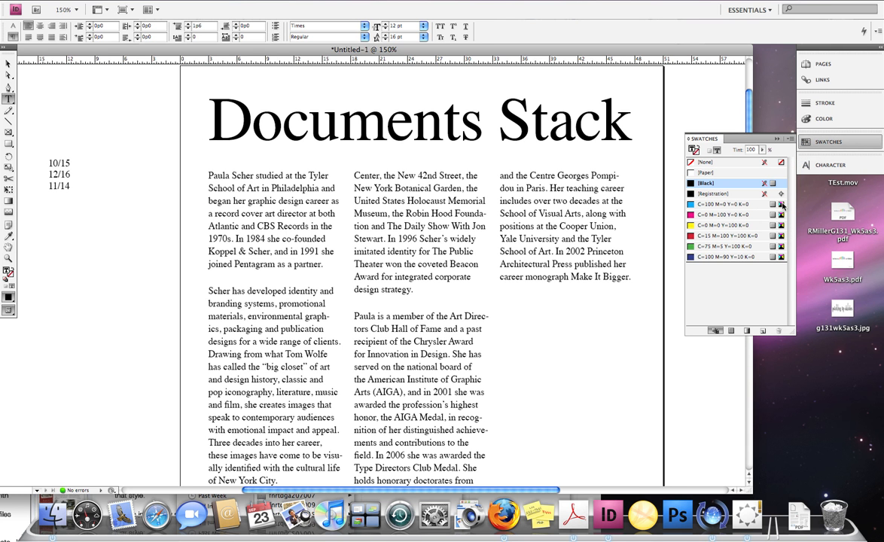
pyautogui.click(791, 139)
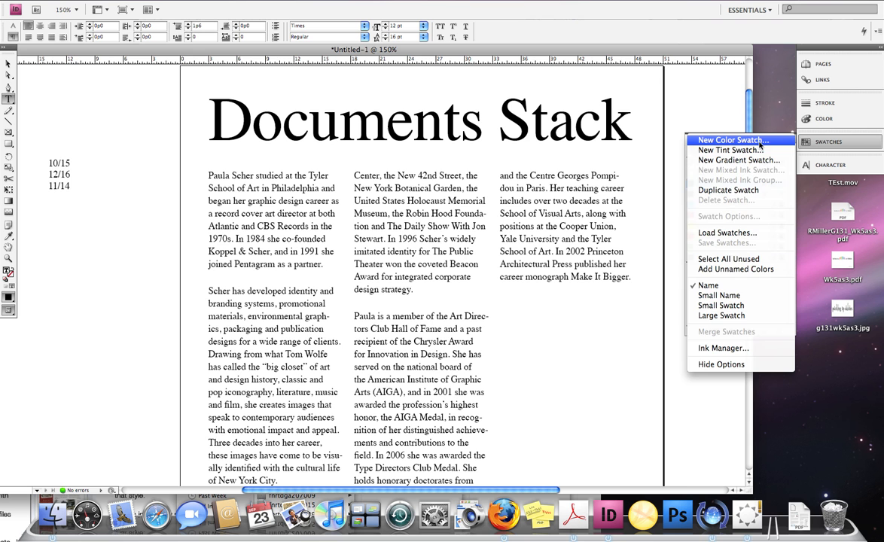
pyautogui.click(708, 119)
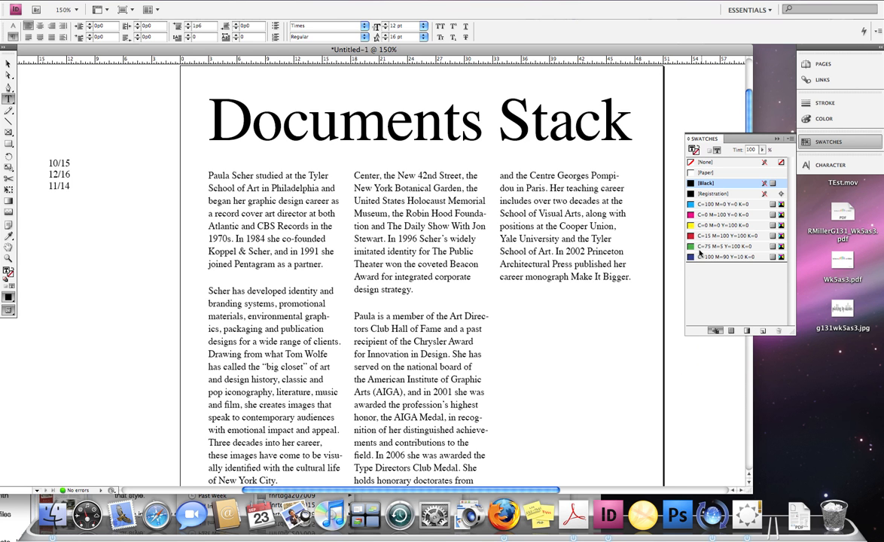
# Colour the Documents Stack heading magenta.
pyautogui.tripleClick(435, 134)
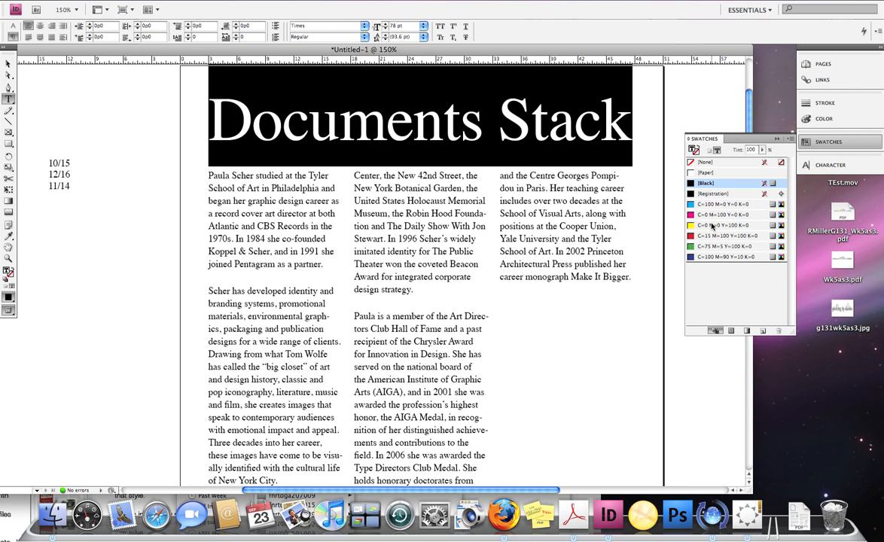
pyautogui.click(711, 216)
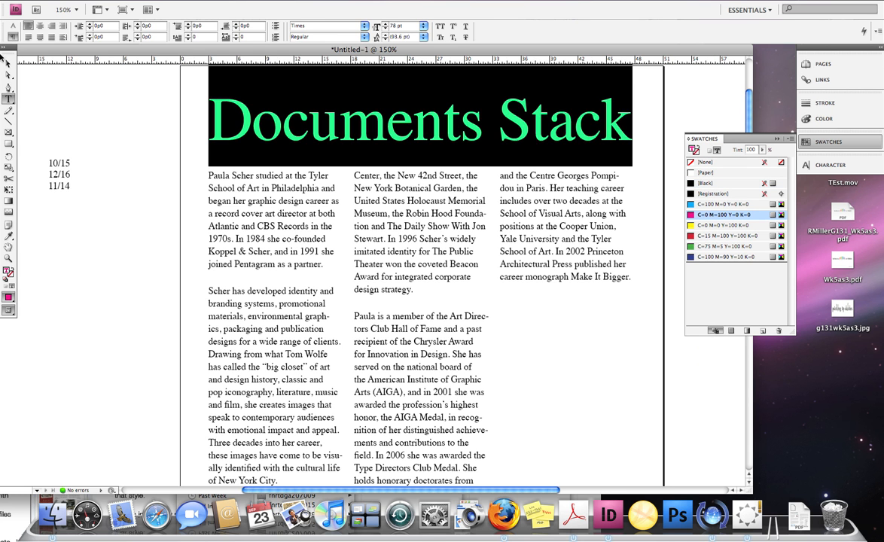
pyautogui.press('Escape')
# Reselect the heading text, return it to [Black], and move the document window aside.
pyautogui.click(420, 174)
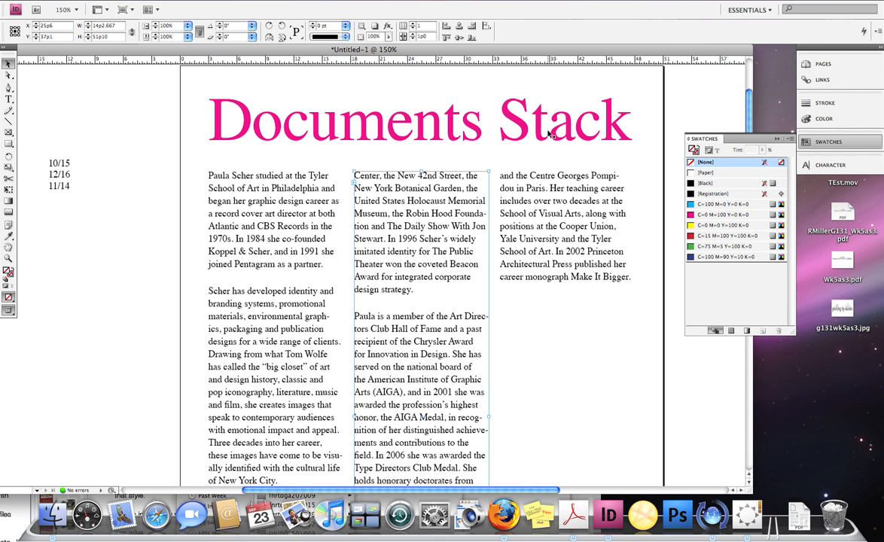
pyautogui.click(504, 122)
pyautogui.click(8, 99)
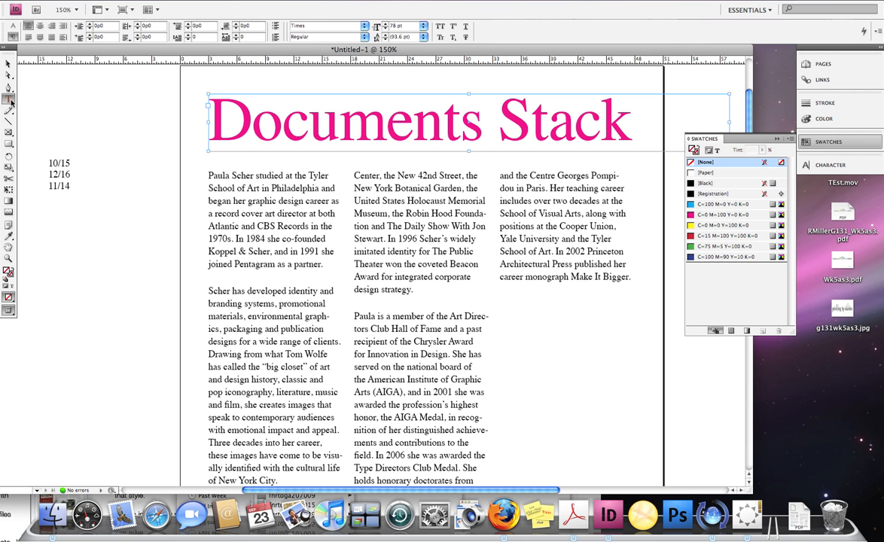
pyautogui.tripleClick(241, 122)
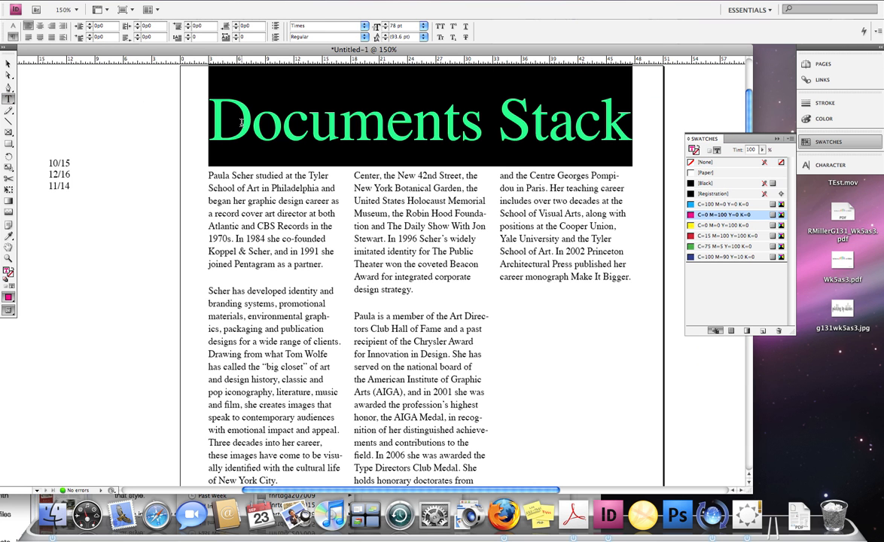
pyautogui.click(692, 184)
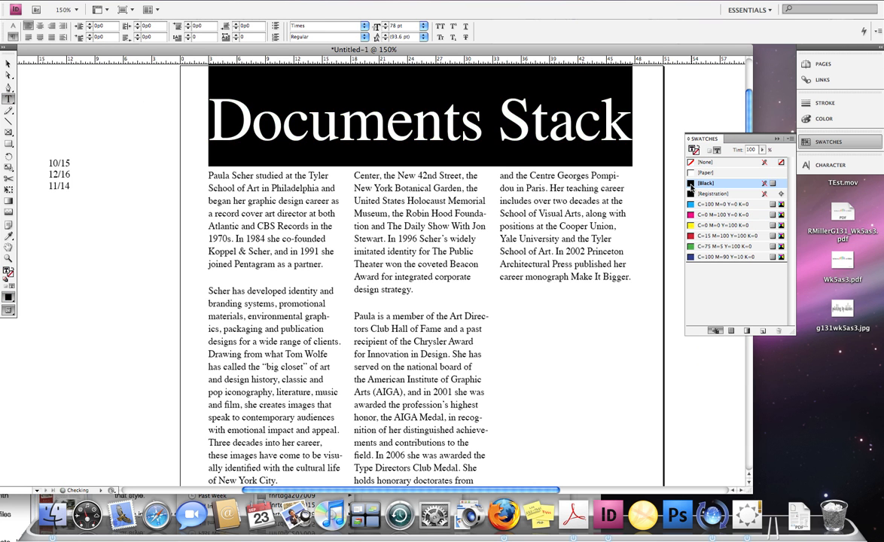
pyautogui.click(245, 132)
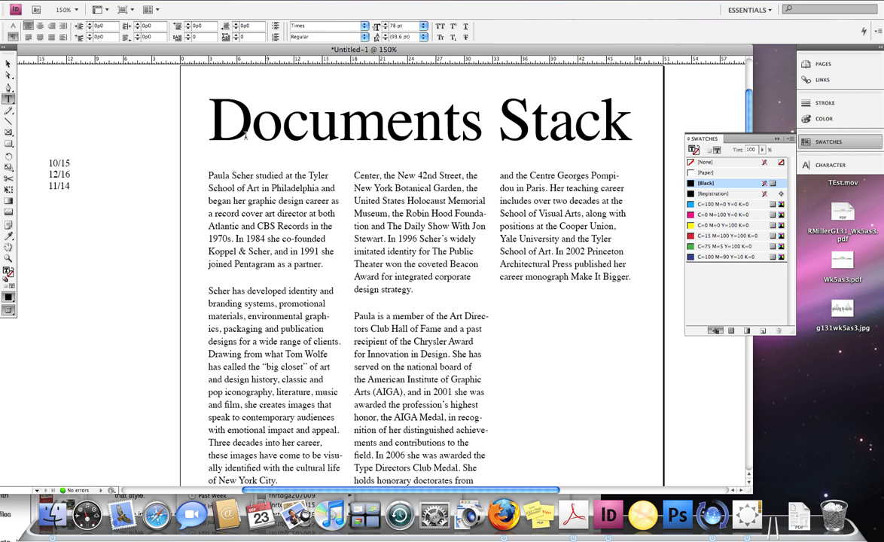
pyautogui.click(152, 129)
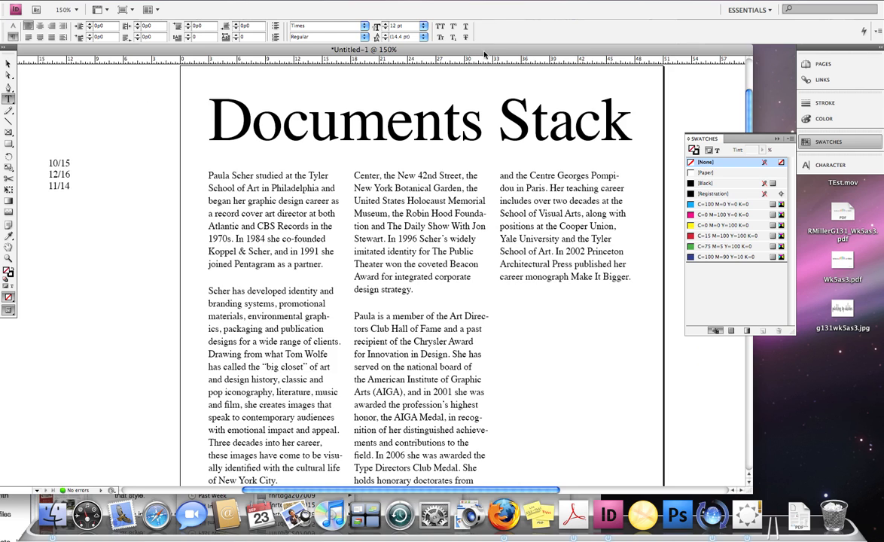
pyautogui.moveTo(484, 52); pyautogui.dragTo(431, 73)
# Go back to the paula scher results in Firefox and view the second image result full size.
pyautogui.click(586, 58)
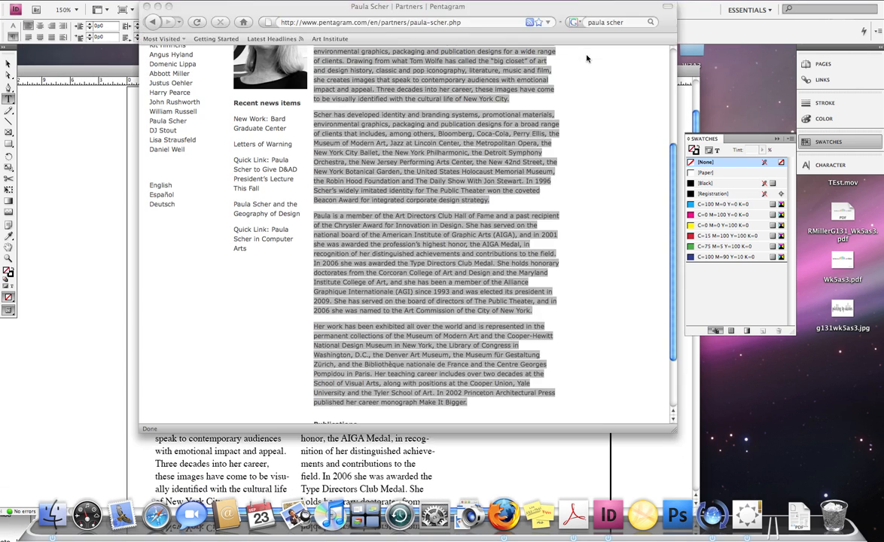
pyautogui.scroll(5, 616, 70)
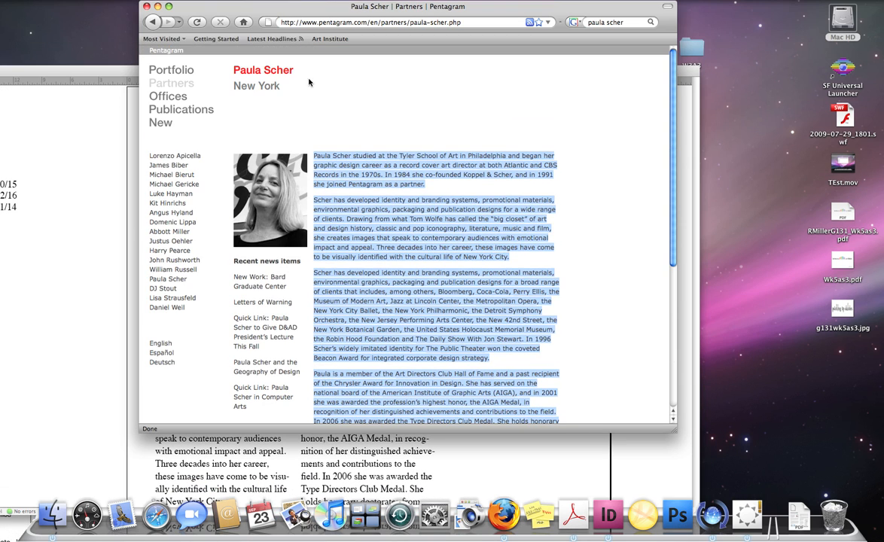
pyautogui.press('super+bracketleft')
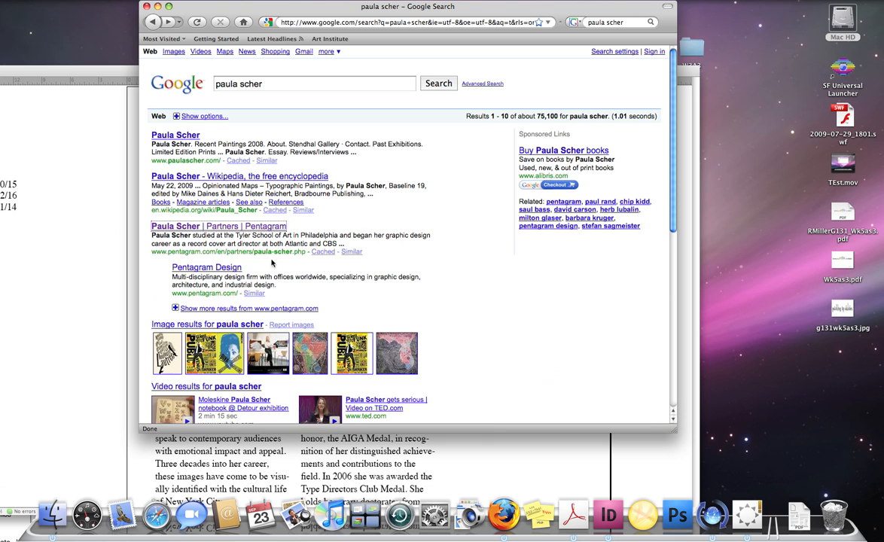
pyautogui.click(209, 360)
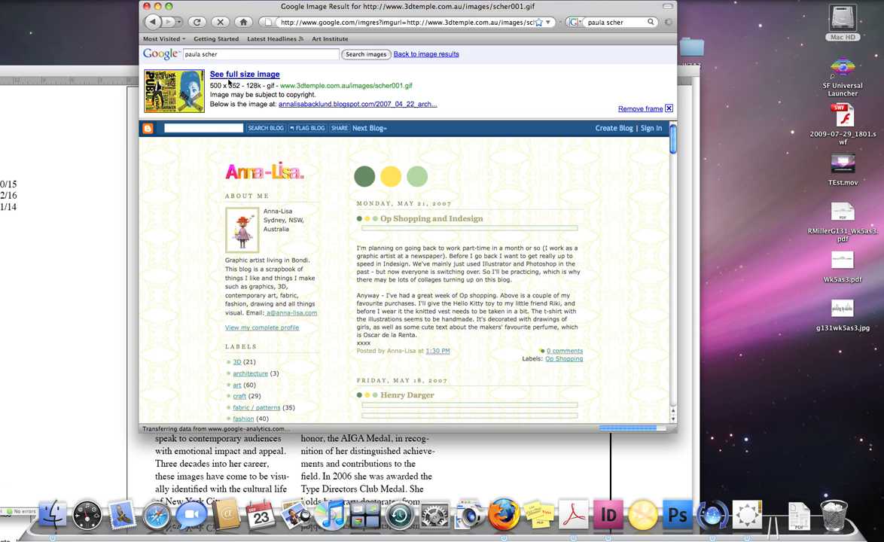
pyautogui.click(231, 75)
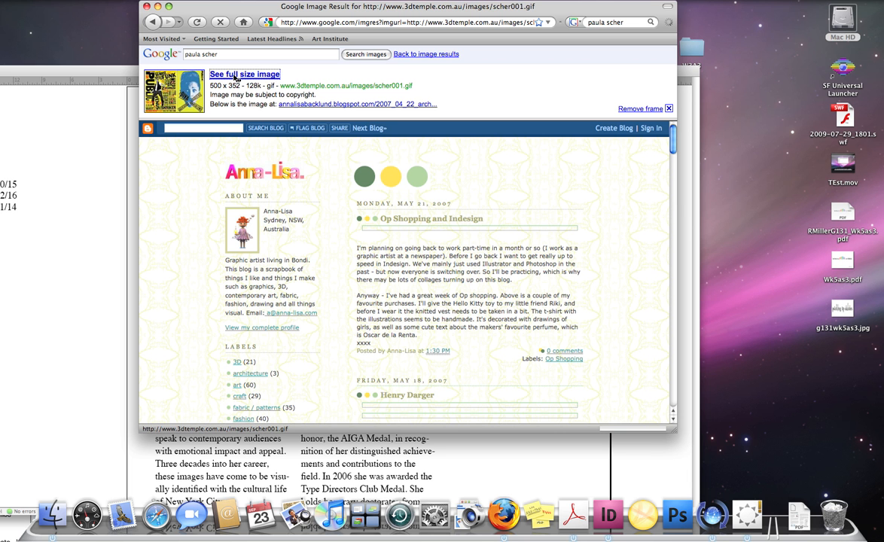
pyautogui.click(177, 93)
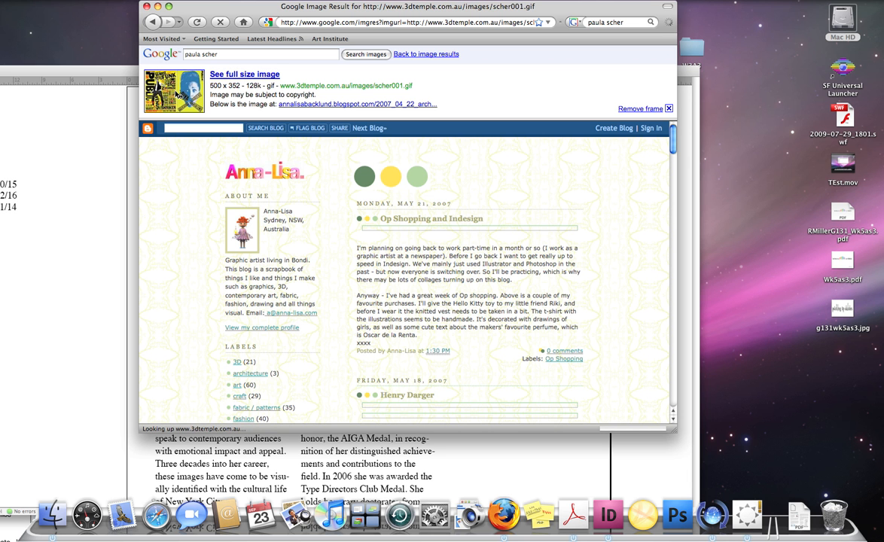
# Return to the results and open the yellow PUBLIC poster as full-size noisefunk.jpg.
pyautogui.click(152, 22)
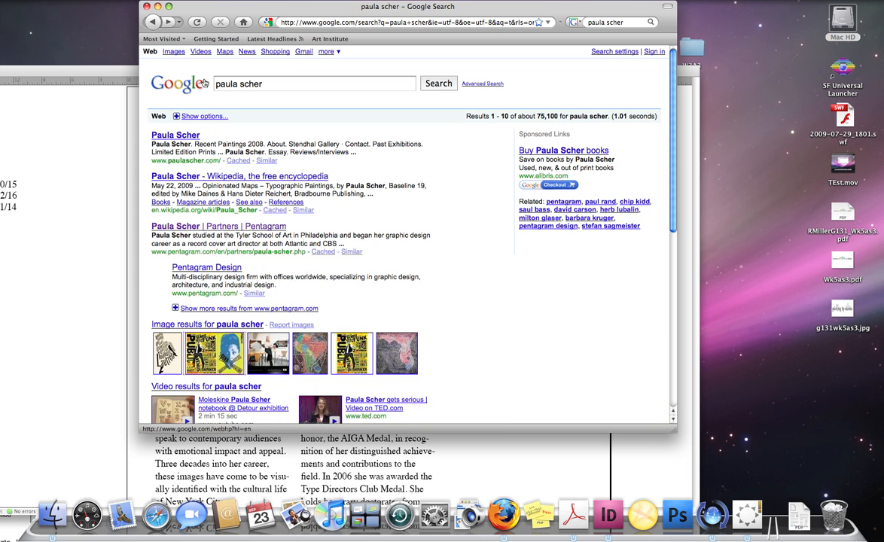
pyautogui.click(357, 354)
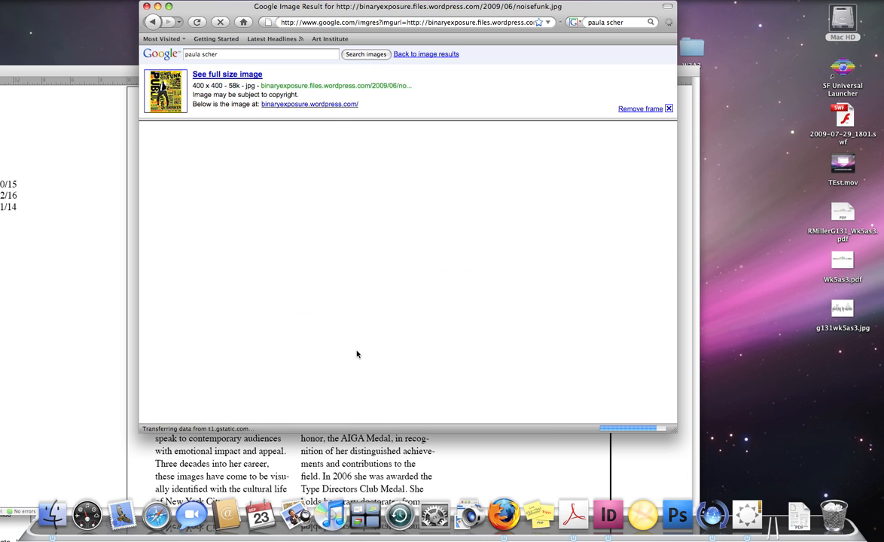
pyautogui.click(193, 75)
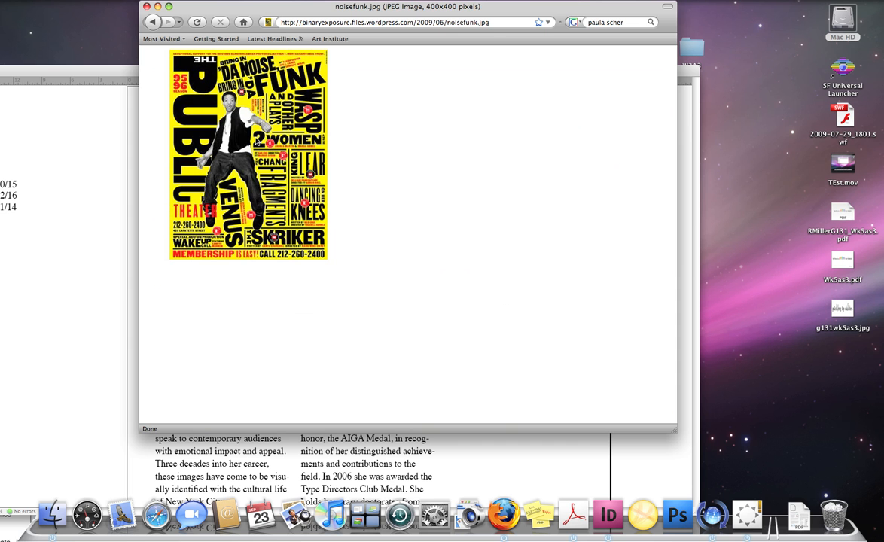
# Save the poster image as noisefunk.jpg to the Desktop and close the Downloads list.
pyautogui.rightClick(256, 142)
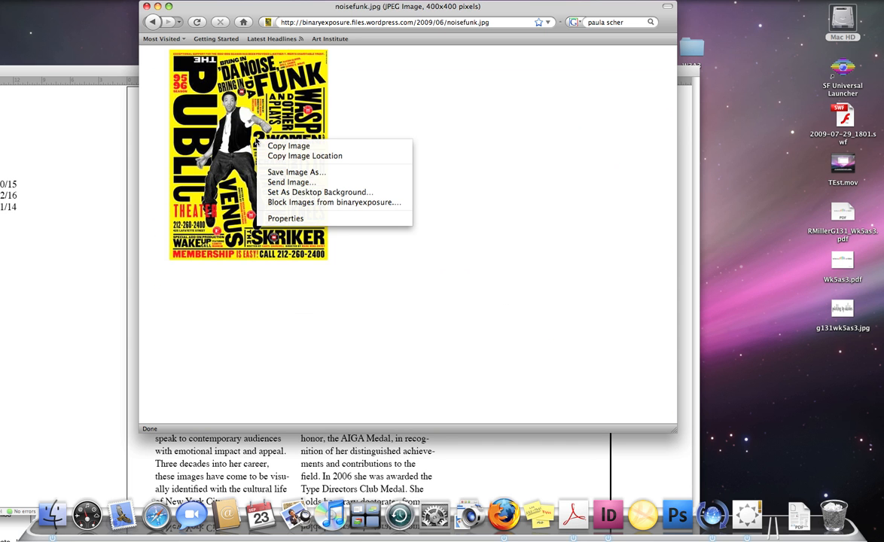
pyautogui.click(262, 172)
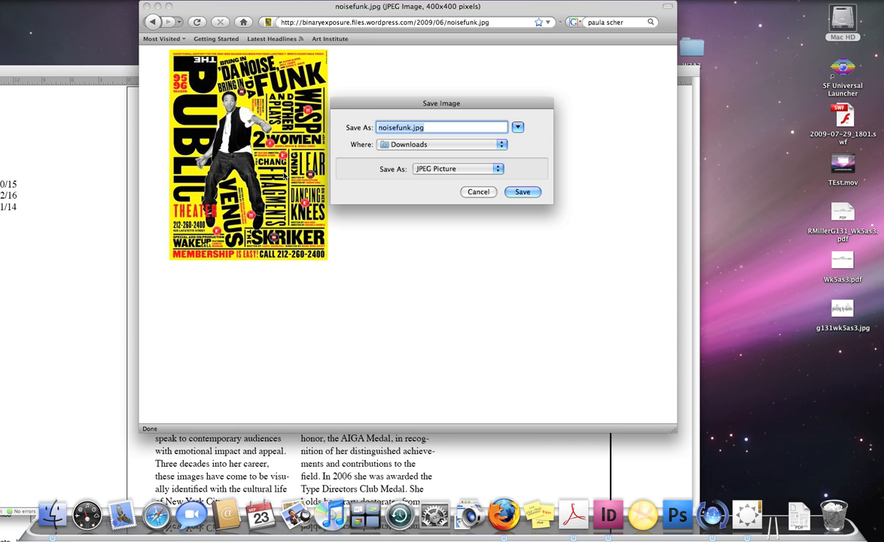
pyautogui.click(375, 143)
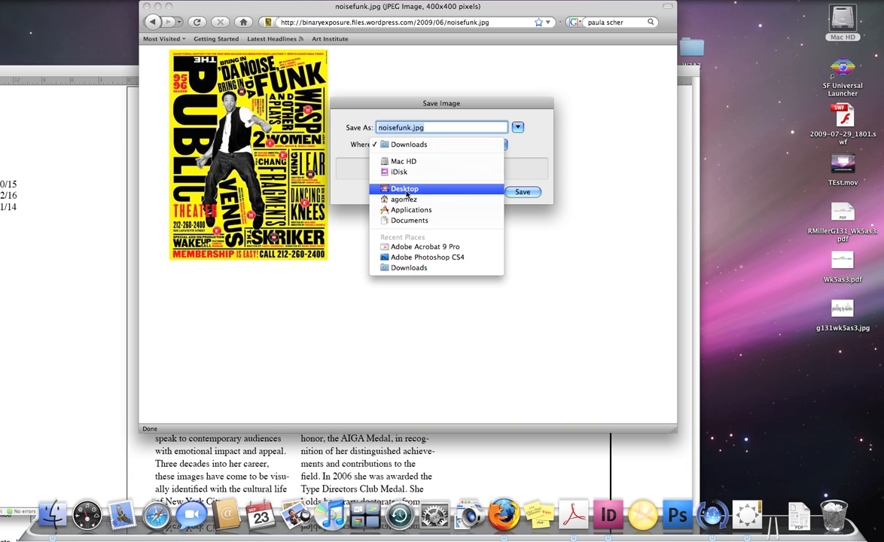
pyautogui.click(406, 189)
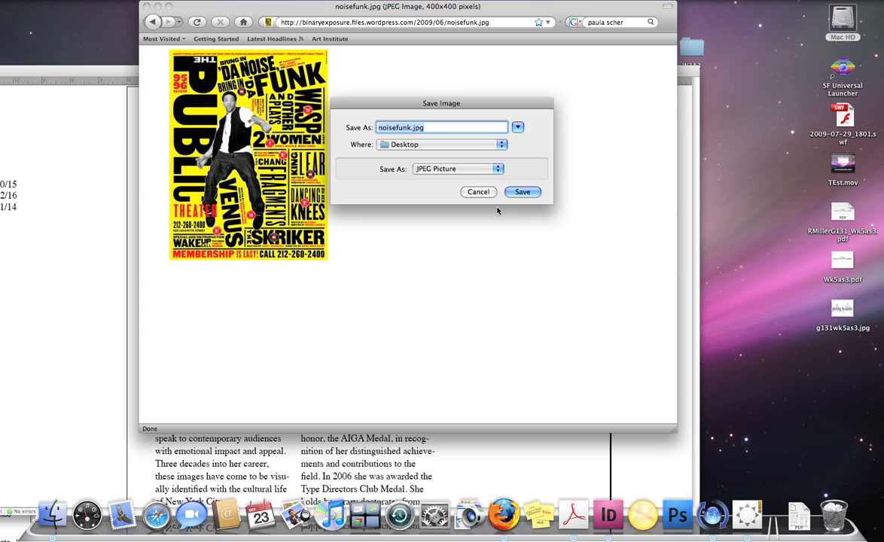
pyautogui.click(521, 192)
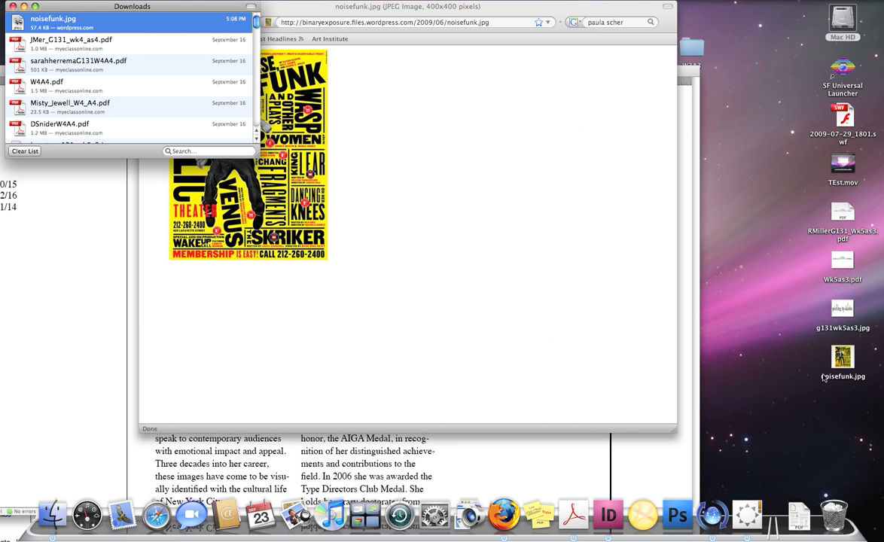
pyautogui.click(13, 6)
pyautogui.moveTo(213, 11); pyautogui.dragTo(401, 413)
# Draw a 14p8.1 circular ellipse frame below the third column, then return to the Selection tool.
pyautogui.click(266, 234)
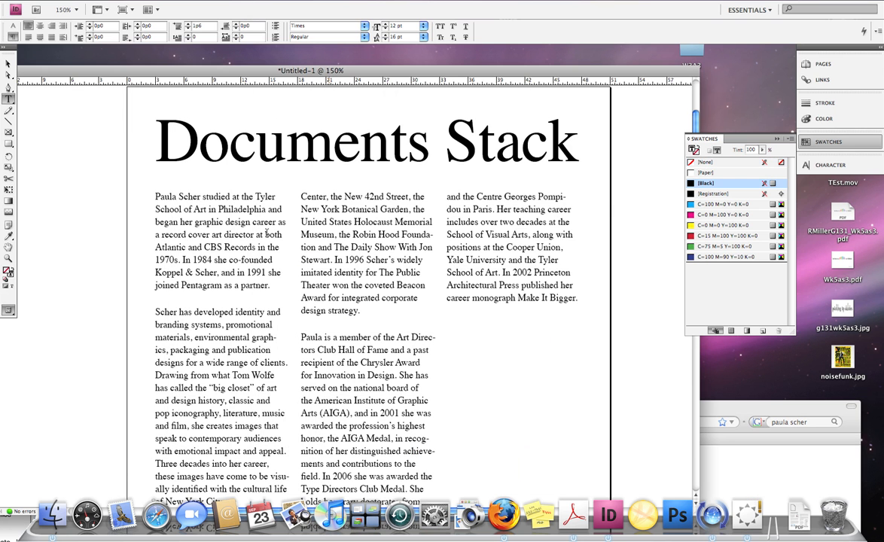
pyautogui.click(12, 133)
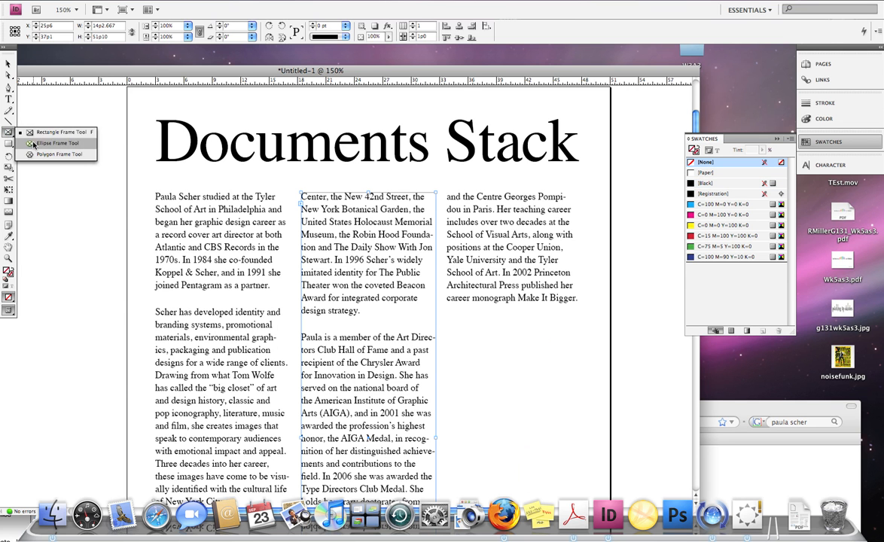
pyautogui.click(53, 143)
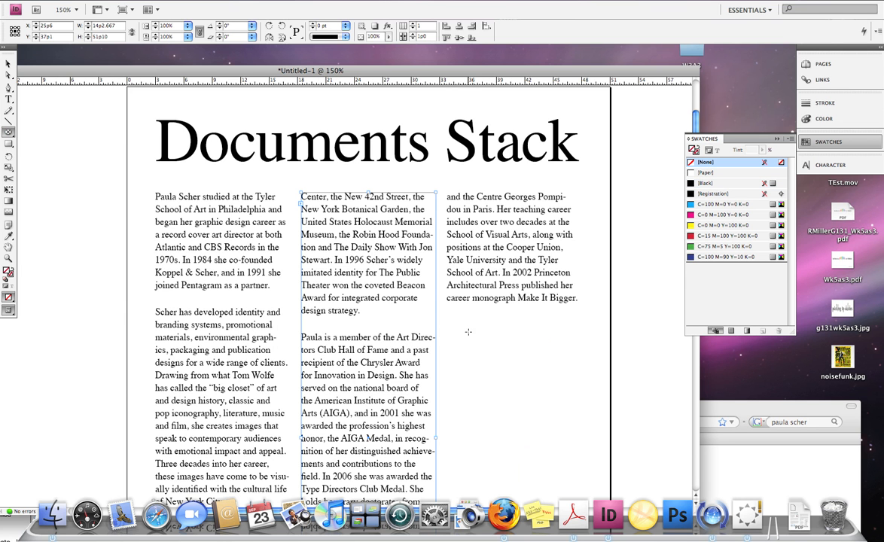
pyautogui.moveTo(459, 322); pyautogui.dragTo(599, 463)
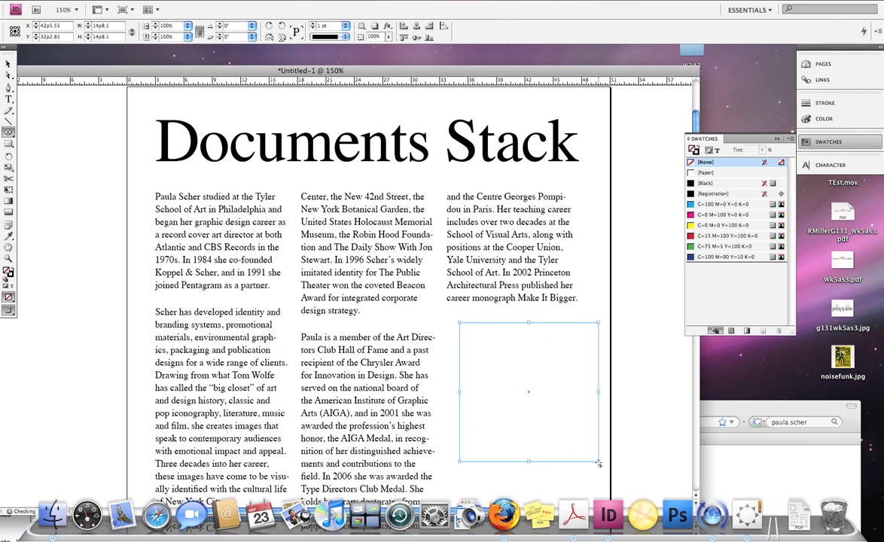
pyautogui.press('v')
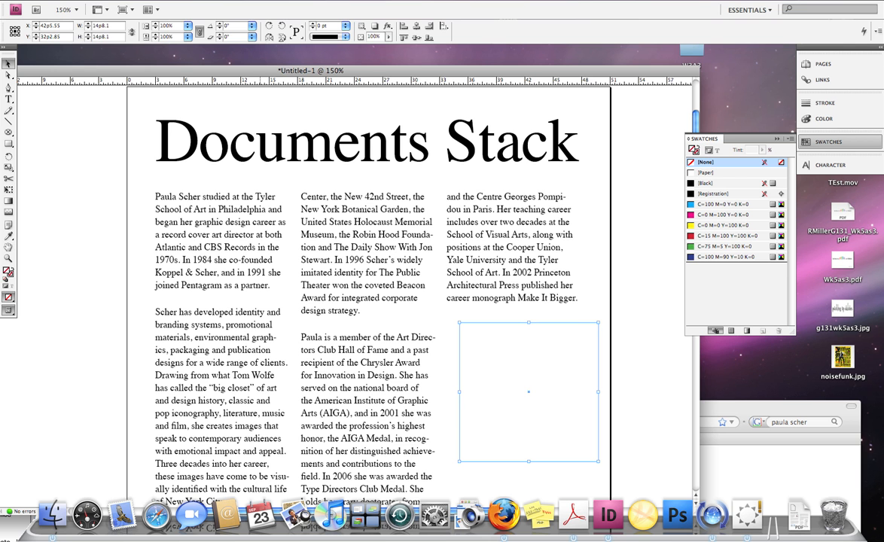
pyautogui.click(79, 2)
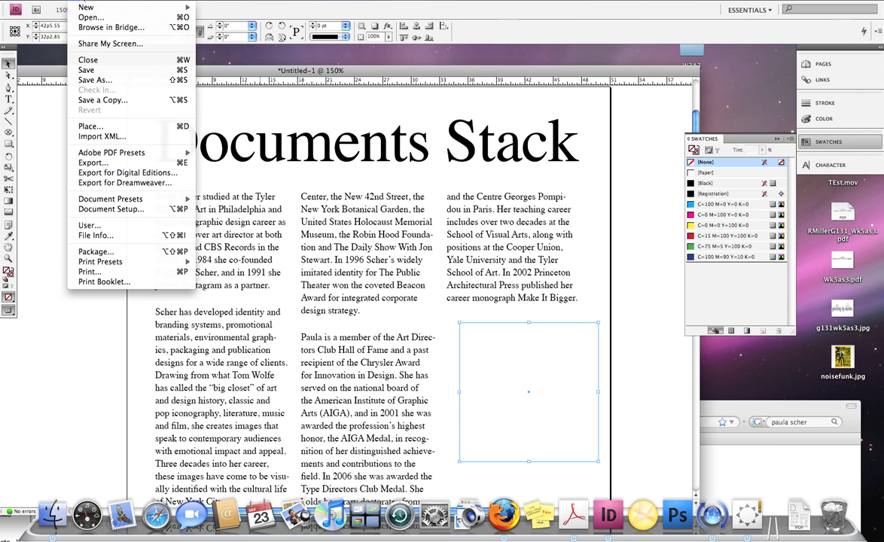
# Place noisefunk.jpg from the Desktop into the circle, shifting it so the dancer and 'BRING IN 'DA' show.
pyautogui.click(95, 128)
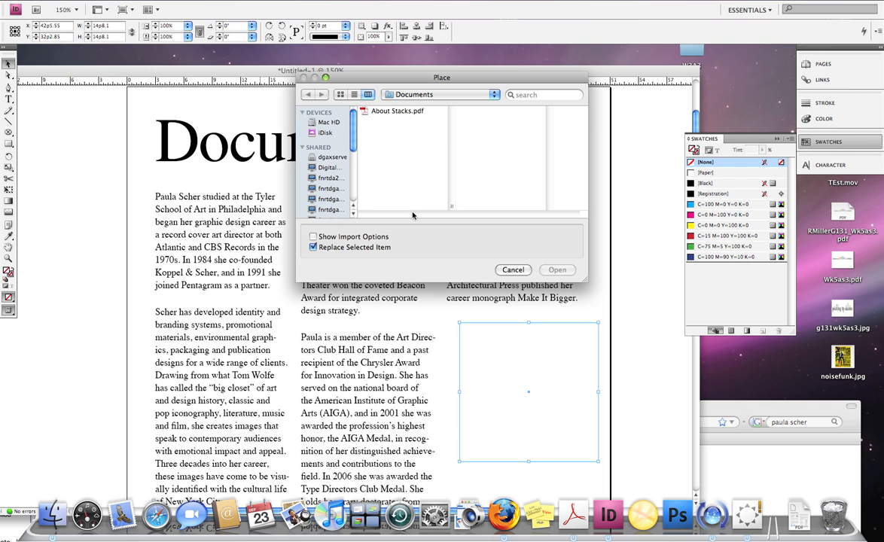
pyautogui.scroll(-3, 354, 154)
pyautogui.scroll(-3, 353, 154)
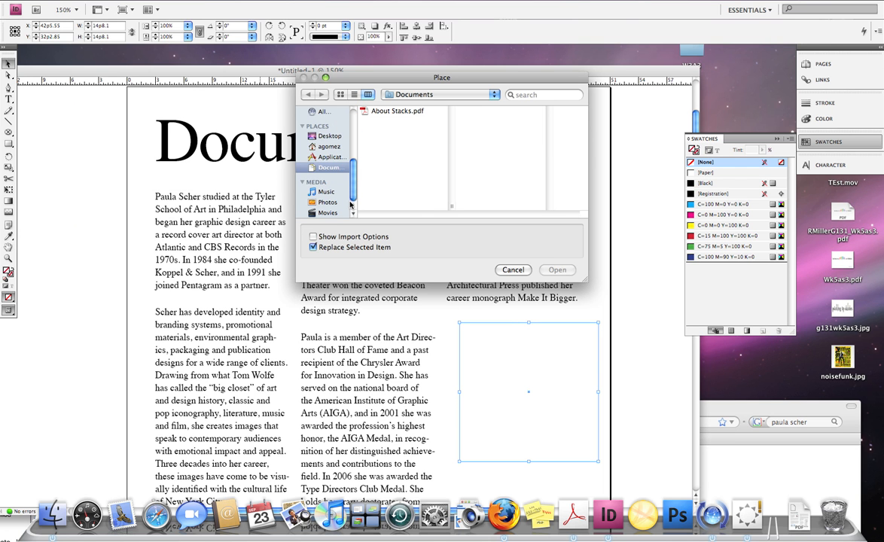
pyautogui.click(325, 135)
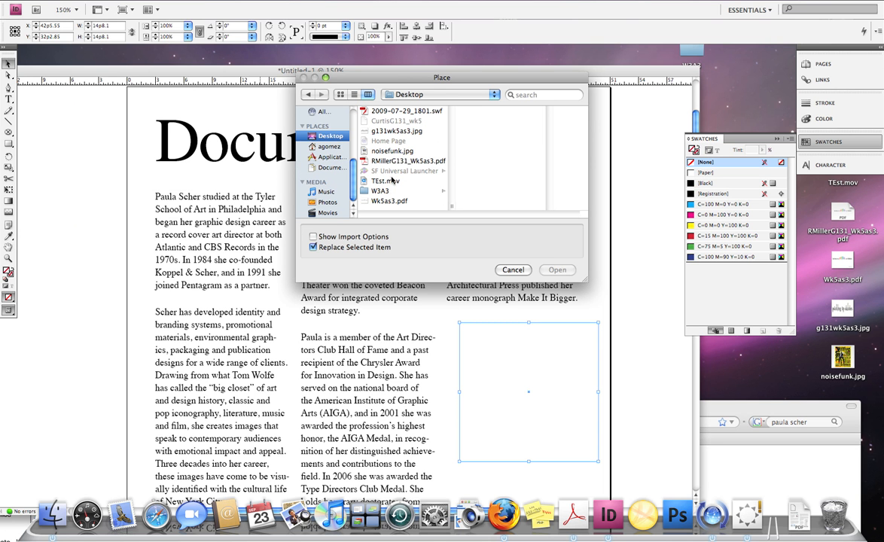
pyautogui.click(393, 150)
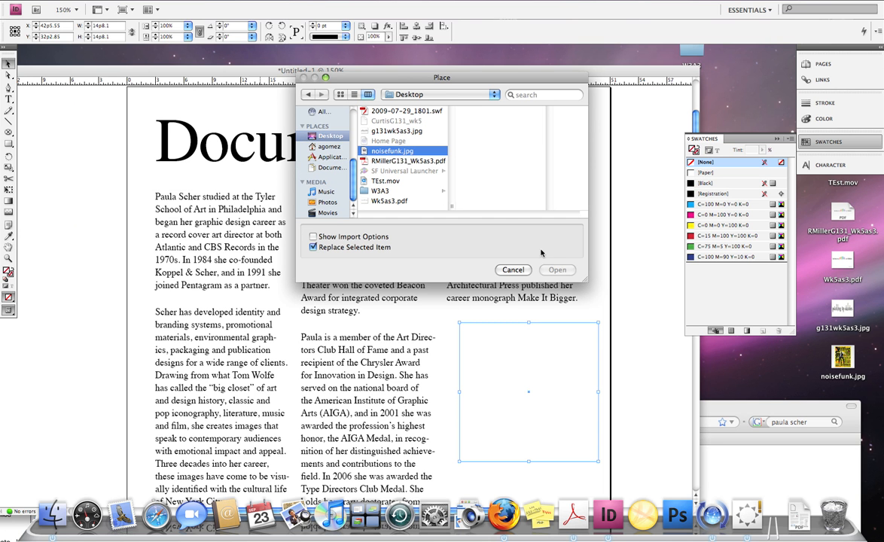
pyautogui.click(560, 272)
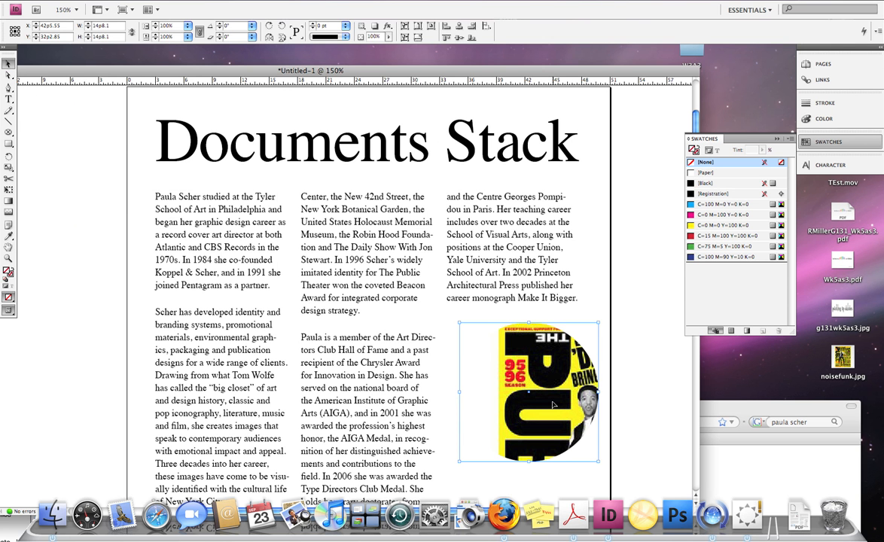
pyautogui.press('a')
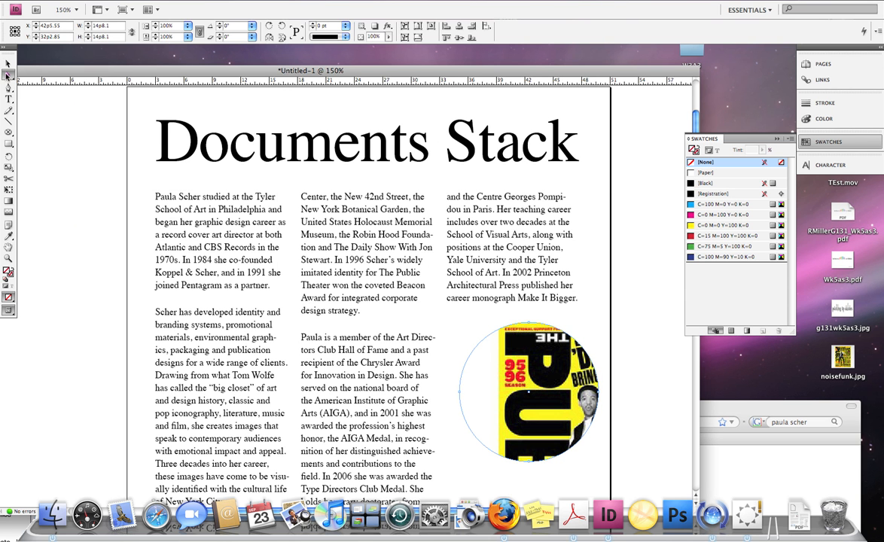
pyautogui.moveTo(497, 378); pyautogui.dragTo(520, 393)
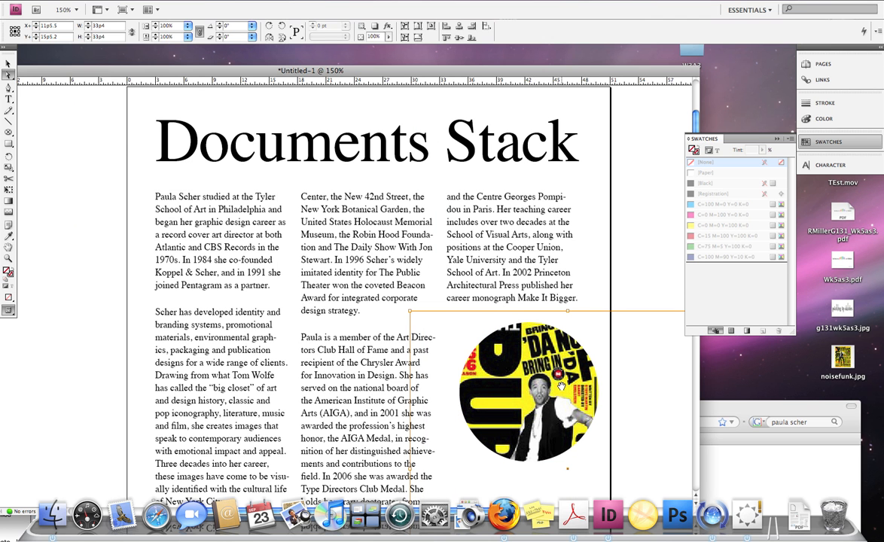
# Drag the circular poster frame up and left to overlap the second and third columns.
pyautogui.click(8, 63)
pyautogui.click(554, 364)
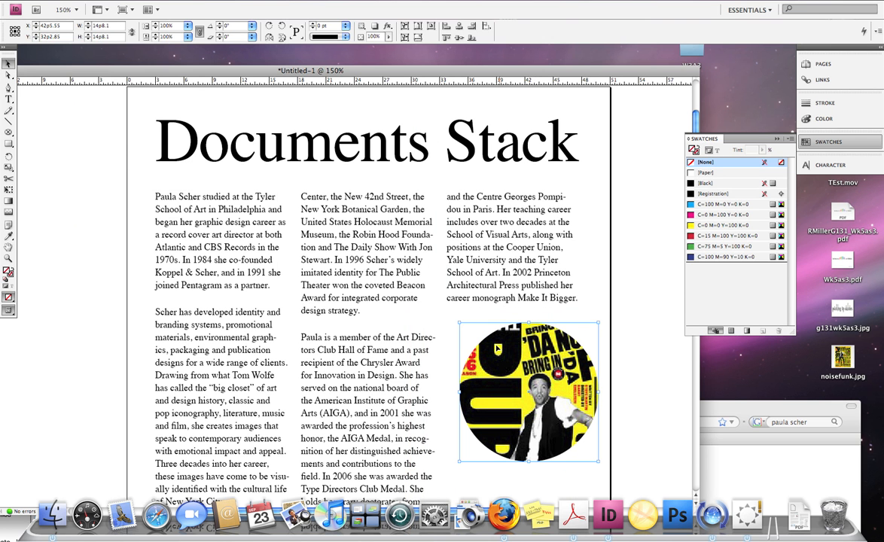
pyautogui.click(7, 65)
pyautogui.moveTo(513, 337); pyautogui.dragTo(417, 279)
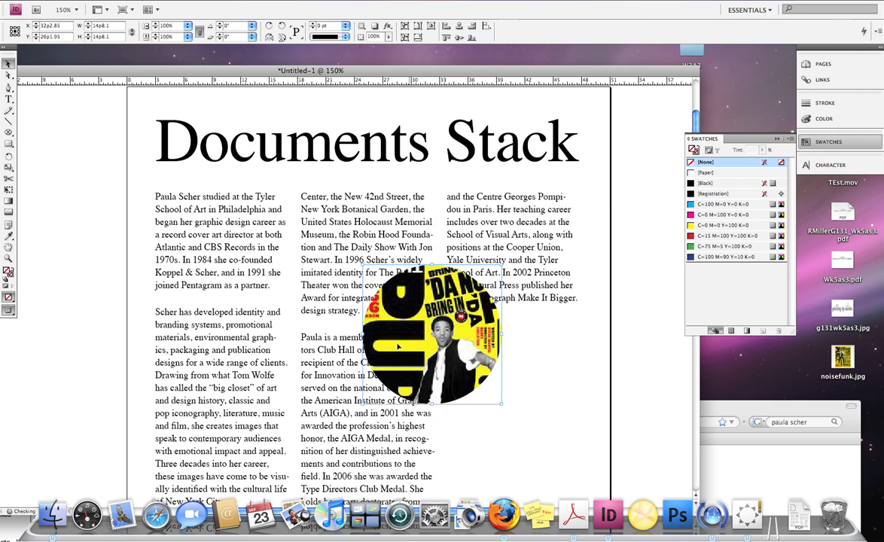
pyautogui.moveTo(399, 347)
pyautogui.mouseDown()
pyautogui.moveTo(348, 328)
pyautogui.moveTo(395, 346)
pyautogui.mouseUp()
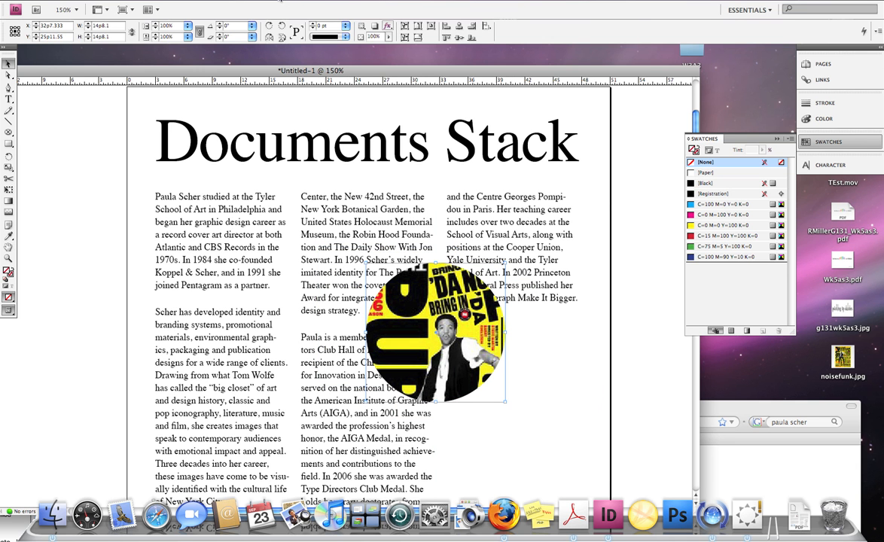
pyautogui.click(264, 3)
# Set the circular image's text wrap to Wrap Around Object Shape.
pyautogui.click(306, 224)
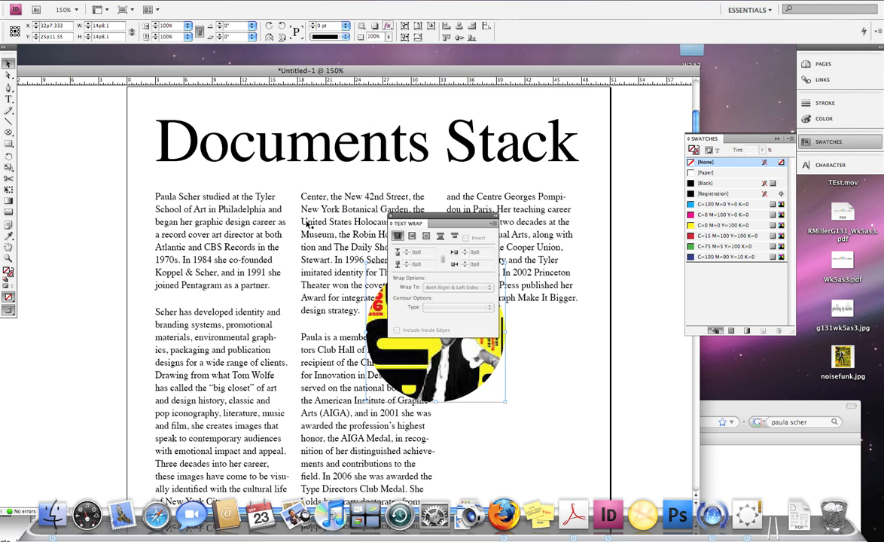
pyautogui.moveTo(432, 219); pyautogui.dragTo(596, 210)
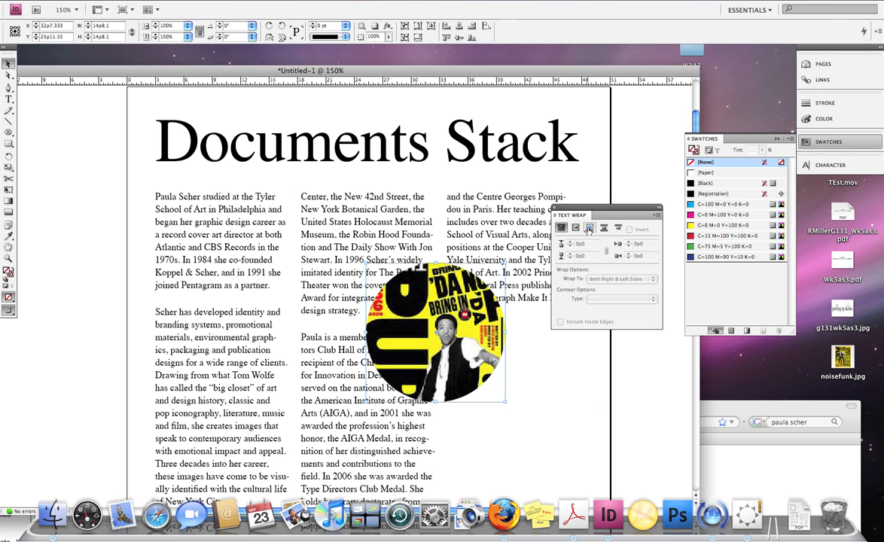
pyautogui.click(589, 229)
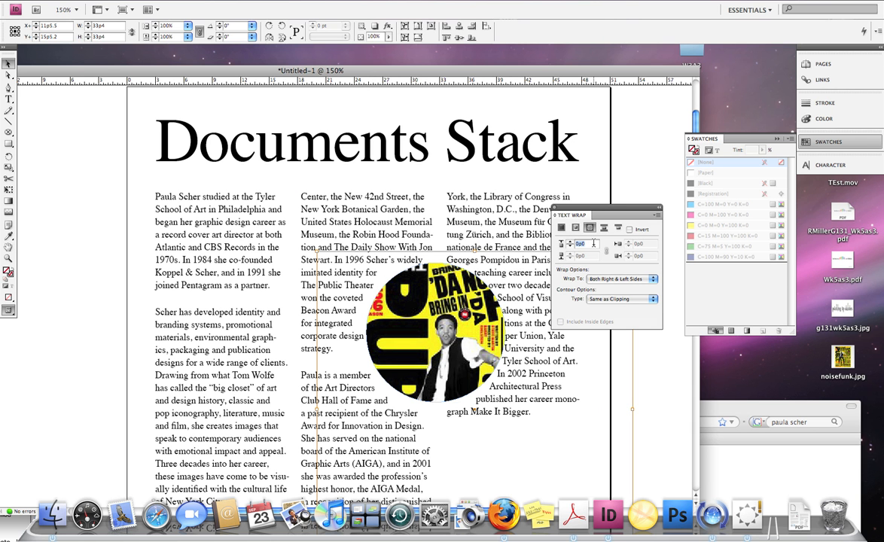
# Raise the wrap offset to 0p10 and deselect the frame.
pyautogui.moveTo(588, 243); pyautogui.dragTo(569, 245)
pyautogui.press('Up')
pyautogui.press('Up')
pyautogui.press('Up')
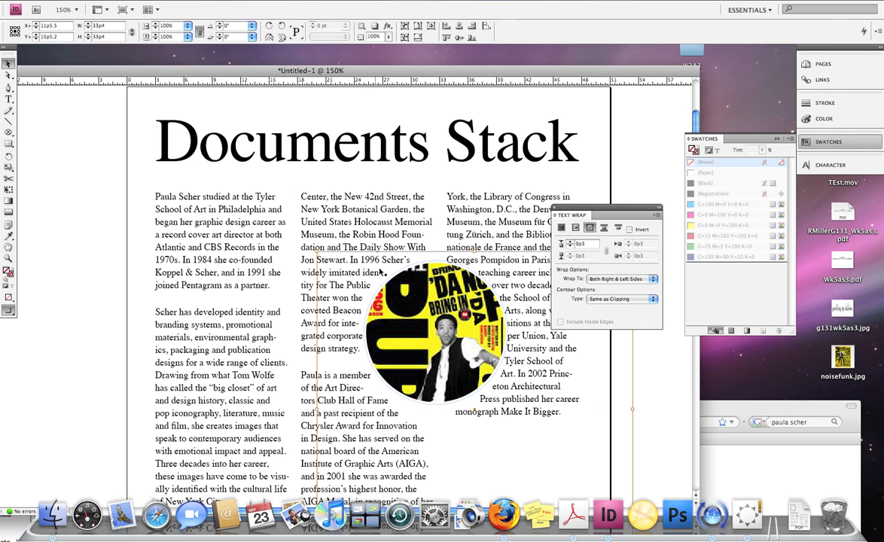
pyautogui.click(570, 242)
pyautogui.click(571, 243)
pyautogui.click(570, 243)
pyautogui.click(570, 243)
pyautogui.click(571, 243)
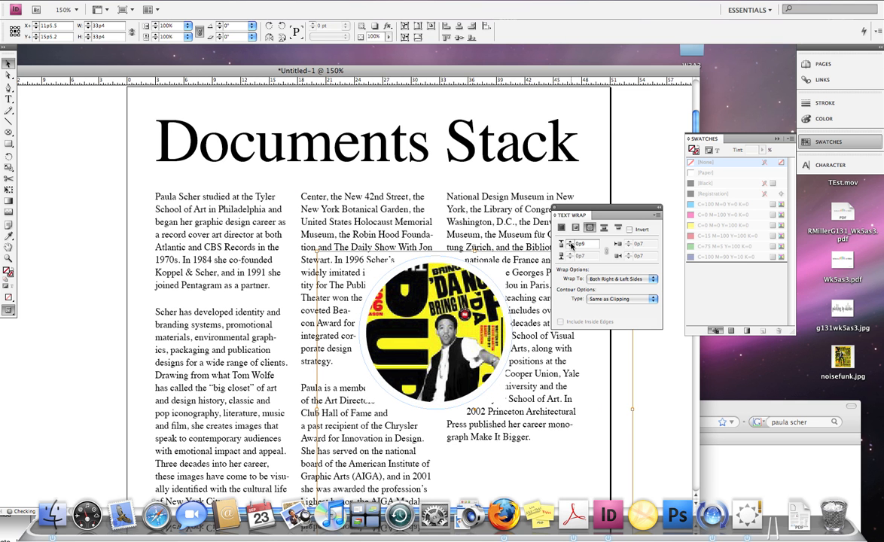
pyautogui.click(570, 243)
pyautogui.click(571, 243)
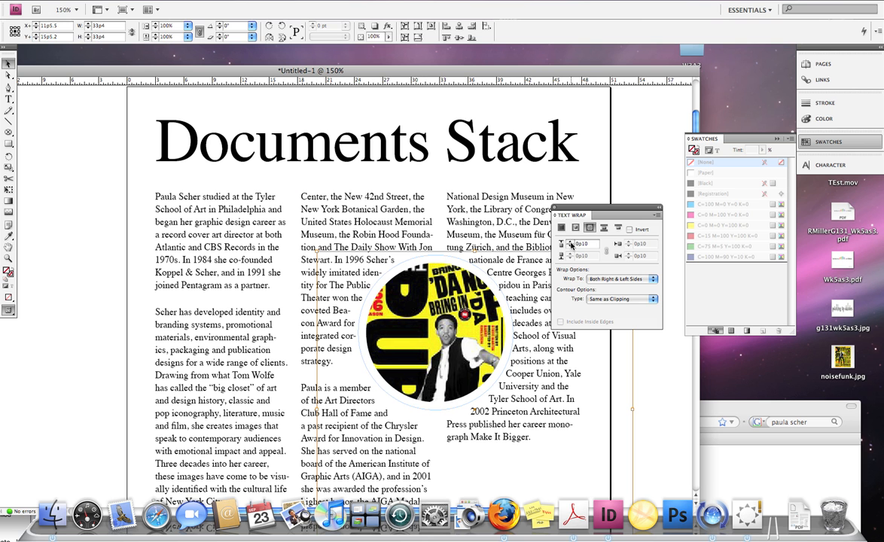
pyautogui.click(671, 298)
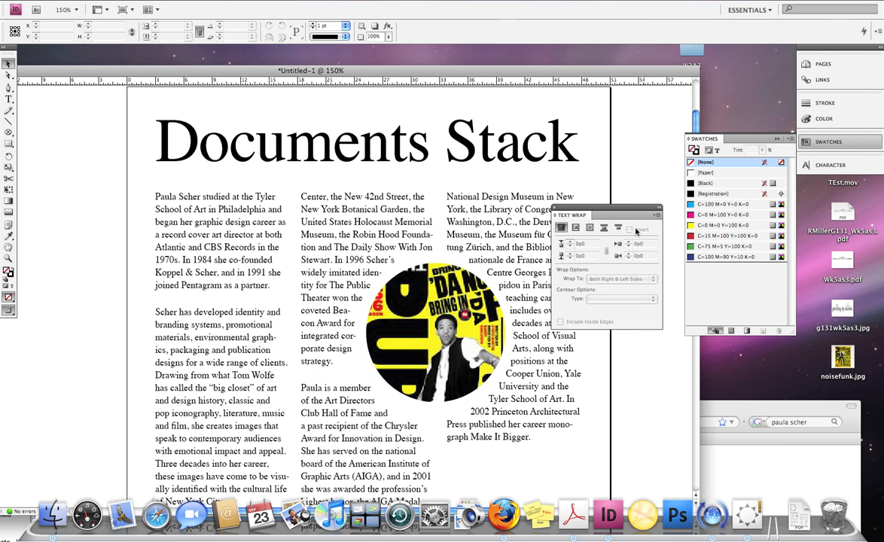
pyautogui.moveTo(618, 217); pyautogui.dragTo(721, 293)
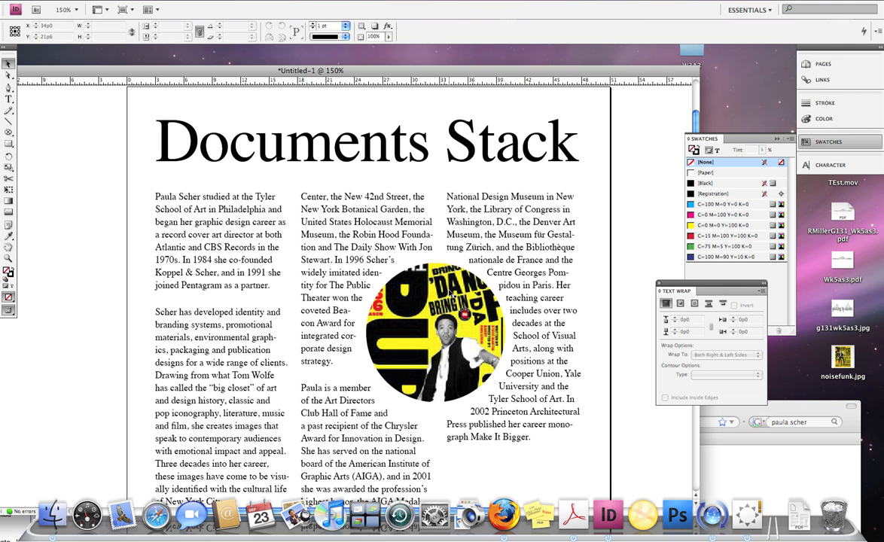
# Drag the circular poster into the left column so that column's text wraps around it.
pyautogui.moveTo(451, 293); pyautogui.dragTo(293, 264)
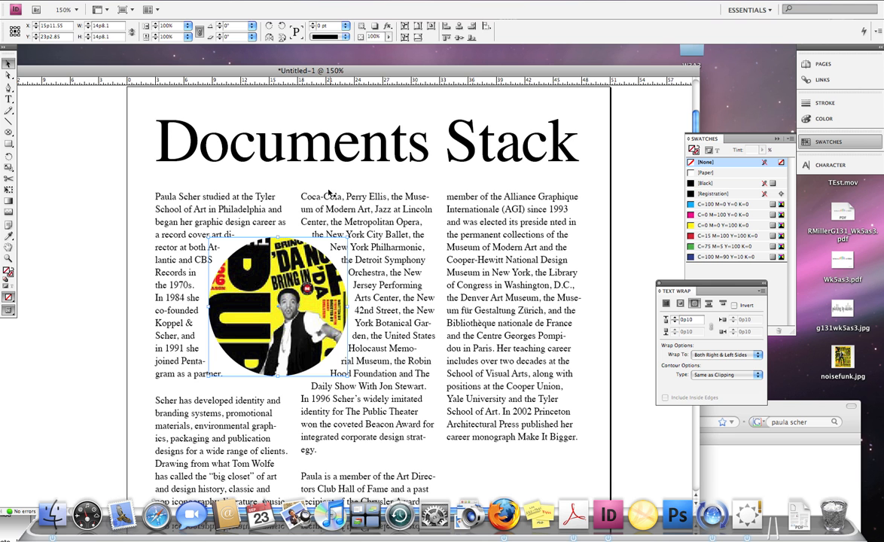
# Position the circle between columns one and two near the top, then enlarge the window and fit the page.
pyautogui.click(94, 156)
pyautogui.moveTo(280, 351); pyautogui.dragTo(370, 317)
pyautogui.moveTo(482, 70); pyautogui.dragTo(480, 45)
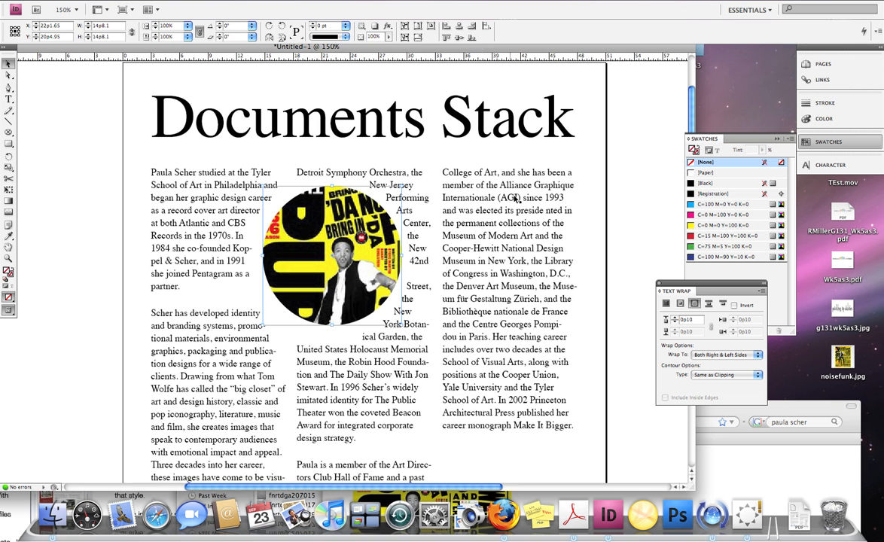
pyautogui.moveTo(691, 488); pyautogui.dragTo(695, 497)
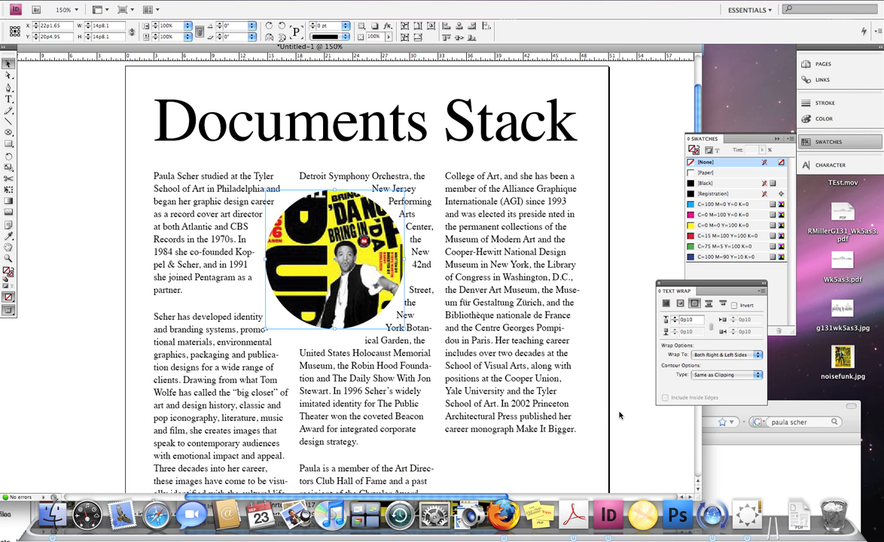
pyautogui.press('super+0')
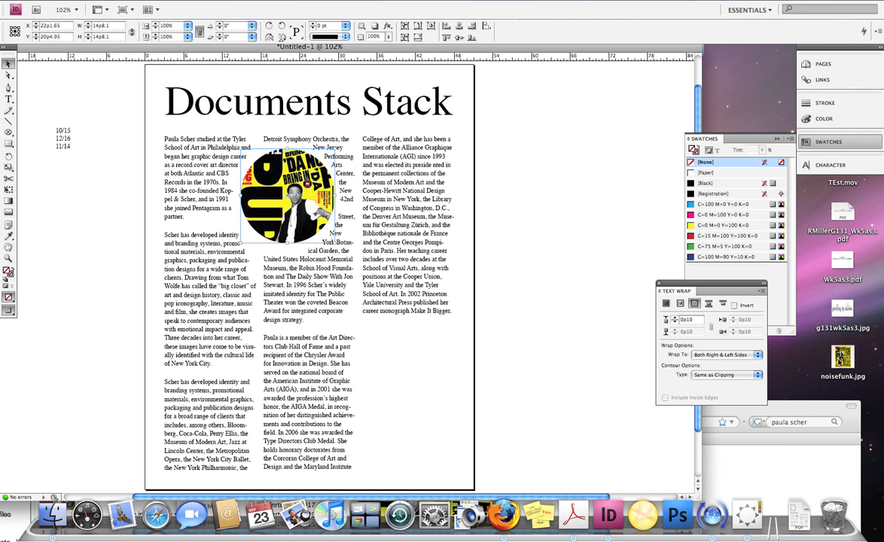
pyautogui.click(592, 295)
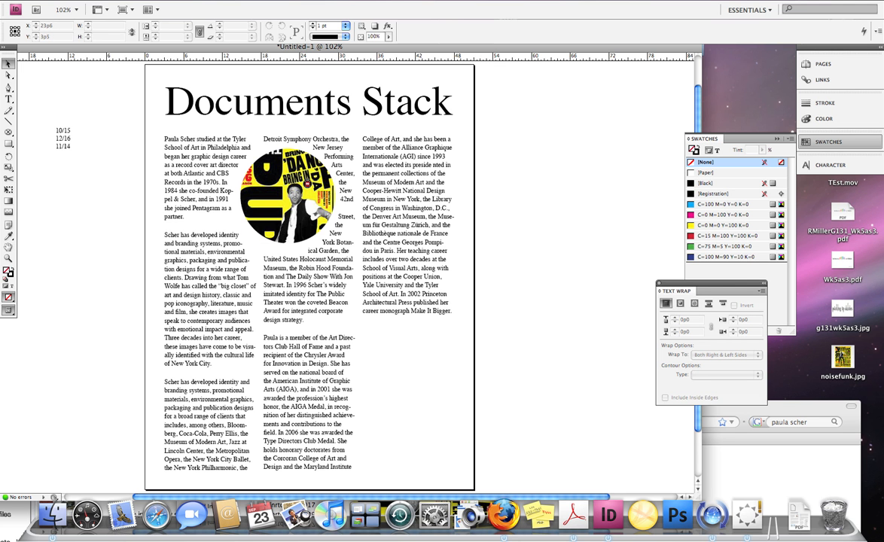
pyautogui.click(71, 1)
# Place a second, rectangular noisefunk.jpg poster and move it into the lower middle column.
pyautogui.click(87, 126)
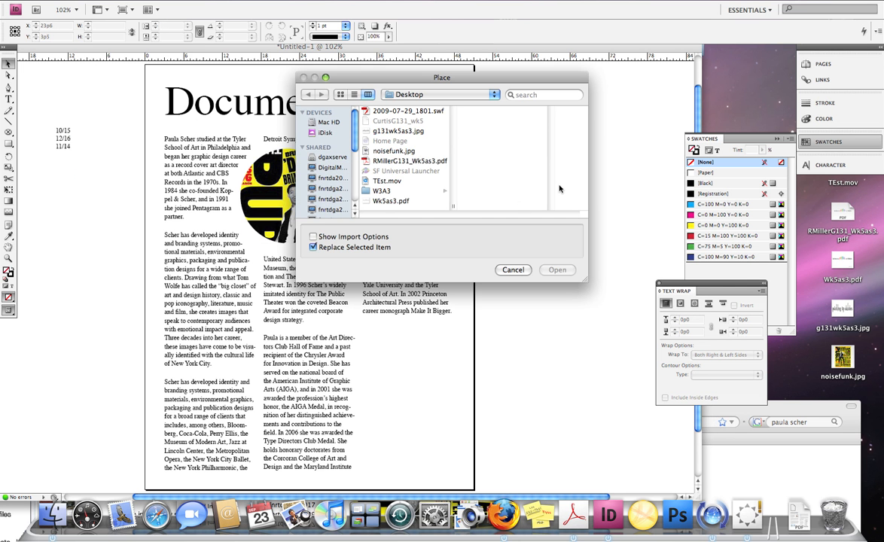
pyautogui.click(393, 151)
pyautogui.click(557, 269)
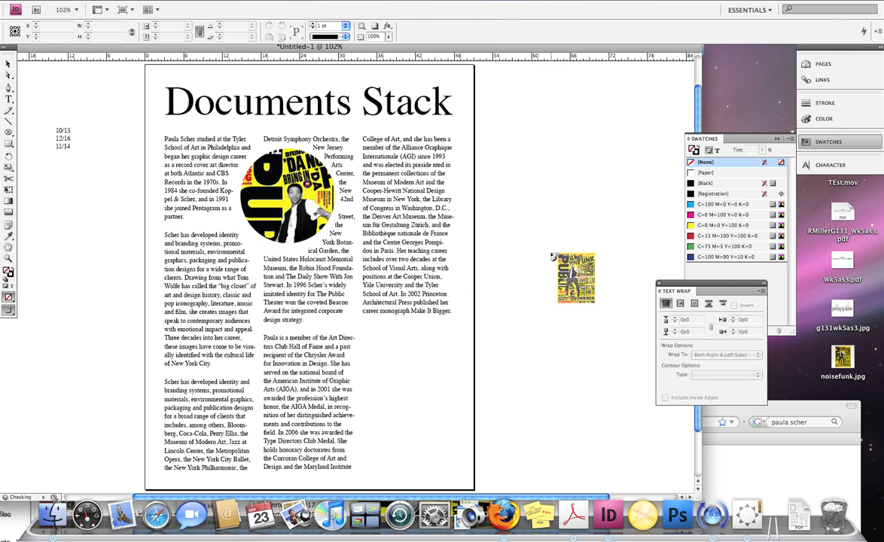
pyautogui.click(523, 153)
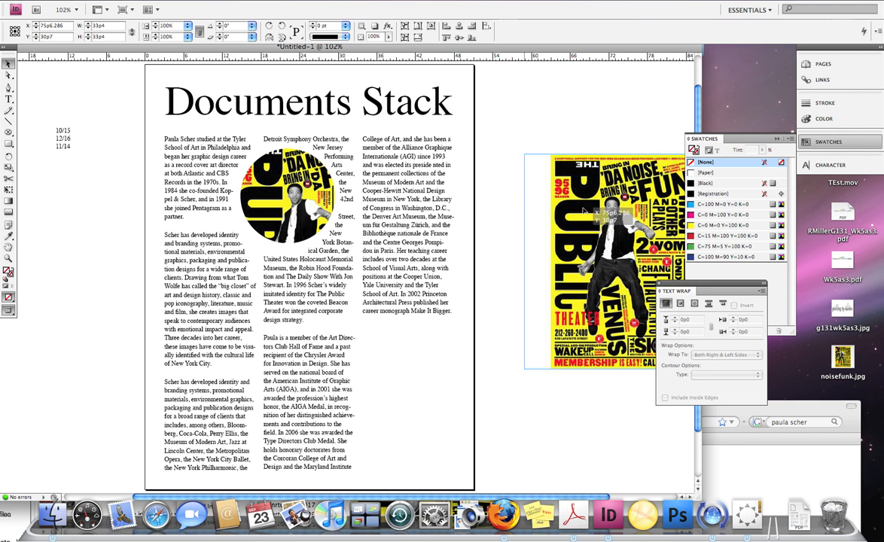
pyautogui.moveTo(586, 208); pyautogui.dragTo(341, 258)
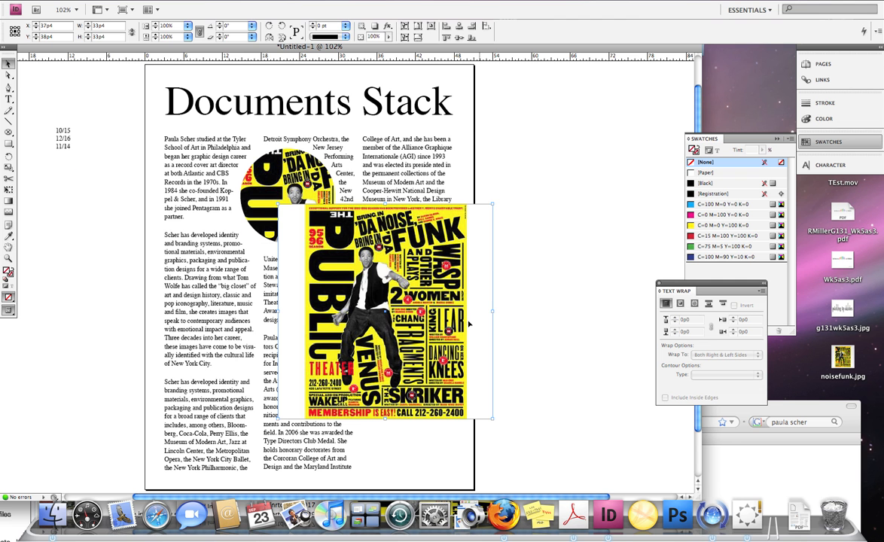
pyautogui.moveTo(407, 290); pyautogui.dragTo(567, 194)
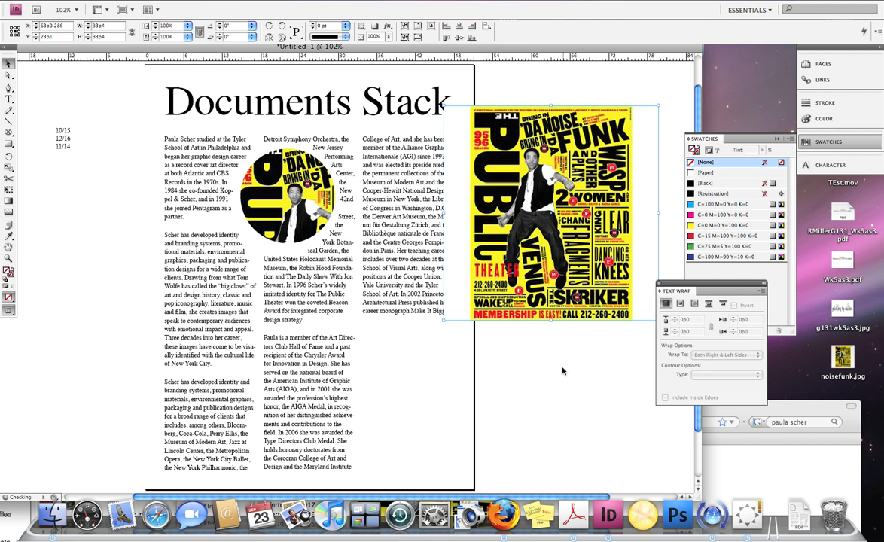
pyautogui.moveTo(567, 230); pyautogui.dragTo(377, 373)
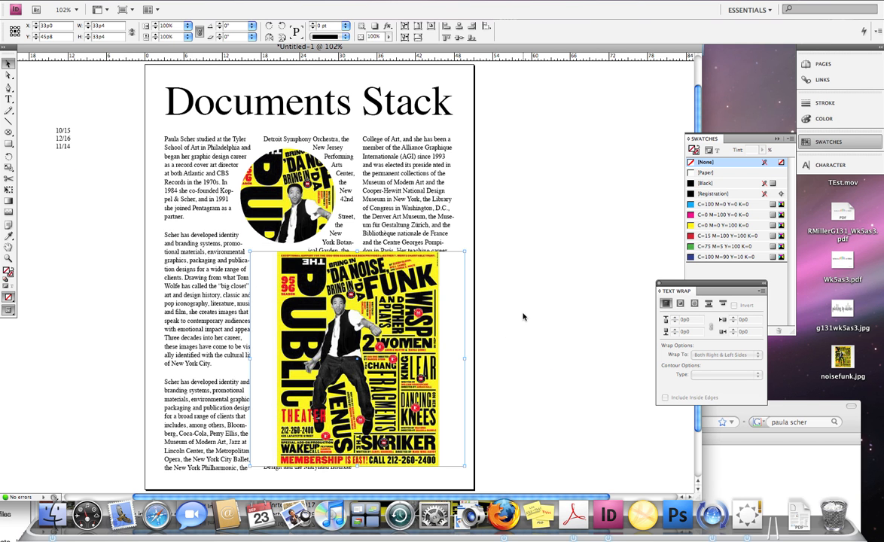
# Show the guides and frame edges, and nudge the poster slightly left.
pyautogui.press('w')
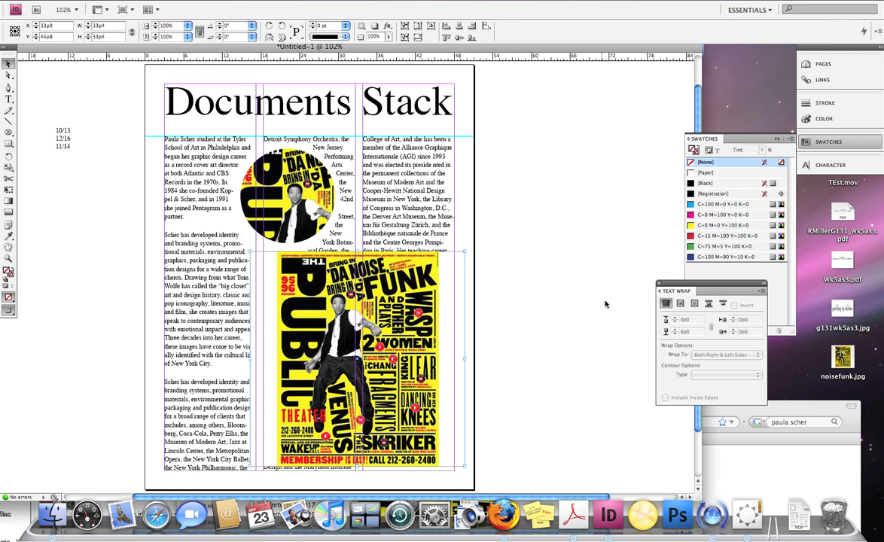
pyautogui.click(557, 282)
pyautogui.moveTo(409, 343); pyautogui.dragTo(403, 342)
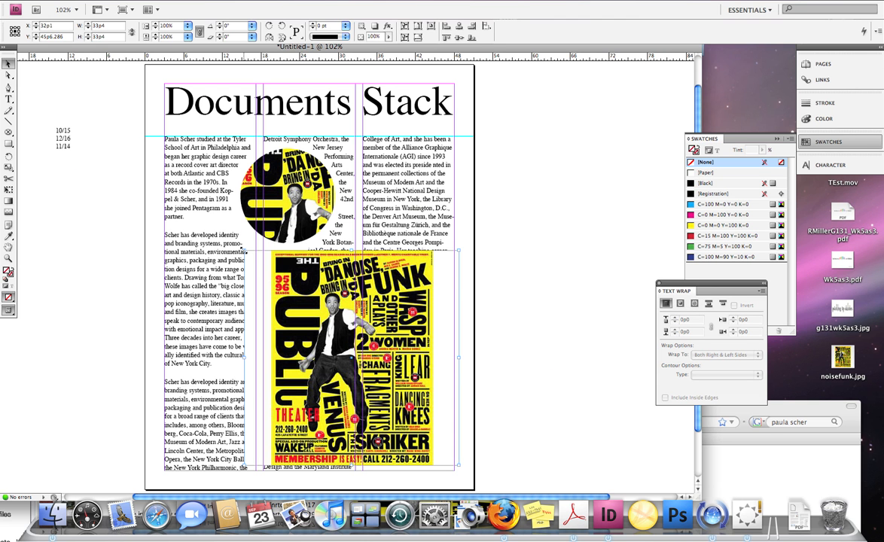
pyautogui.moveTo(244, 250); pyautogui.dragTo(271, 277)
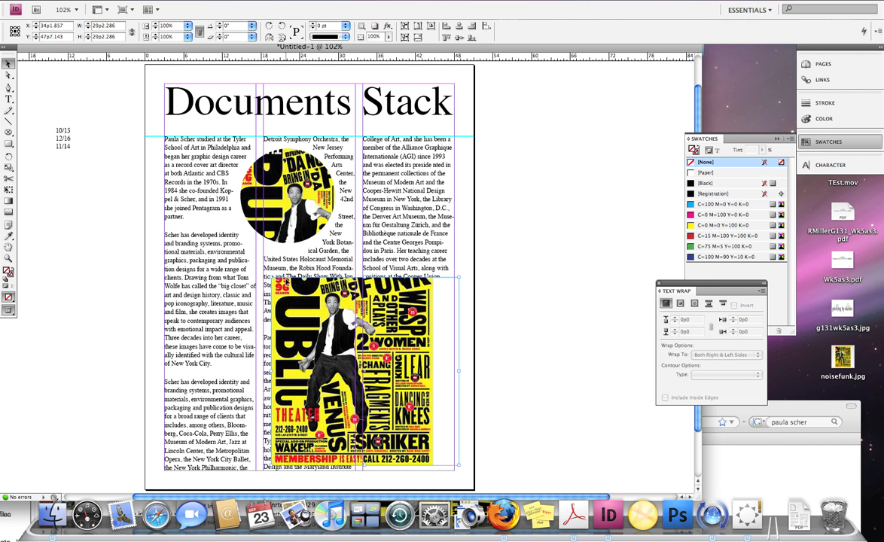
pyautogui.press('super+z')
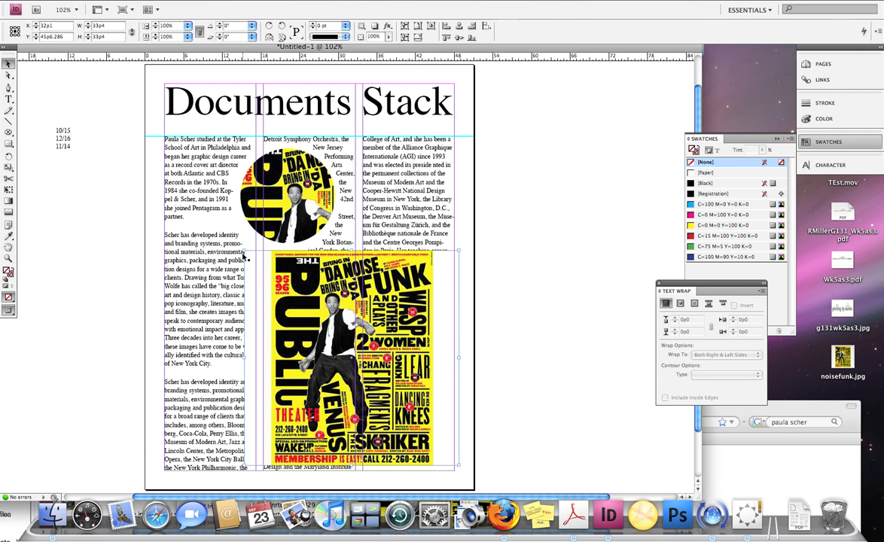
# Resize the poster to about 19p2 wide, then enlarge it back up and left.
pyautogui.moveTo(243, 257); pyautogui.dragTo(323, 324)
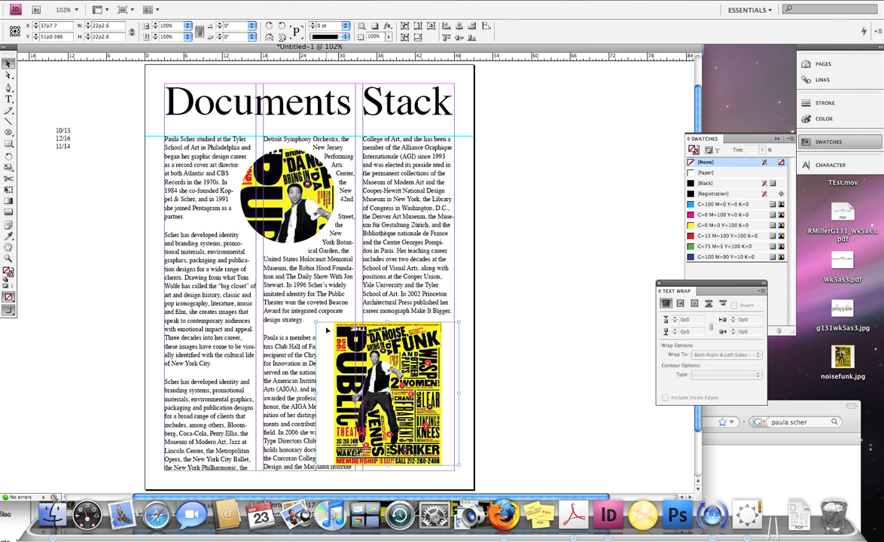
pyautogui.moveTo(327, 329); pyautogui.dragTo(382, 341)
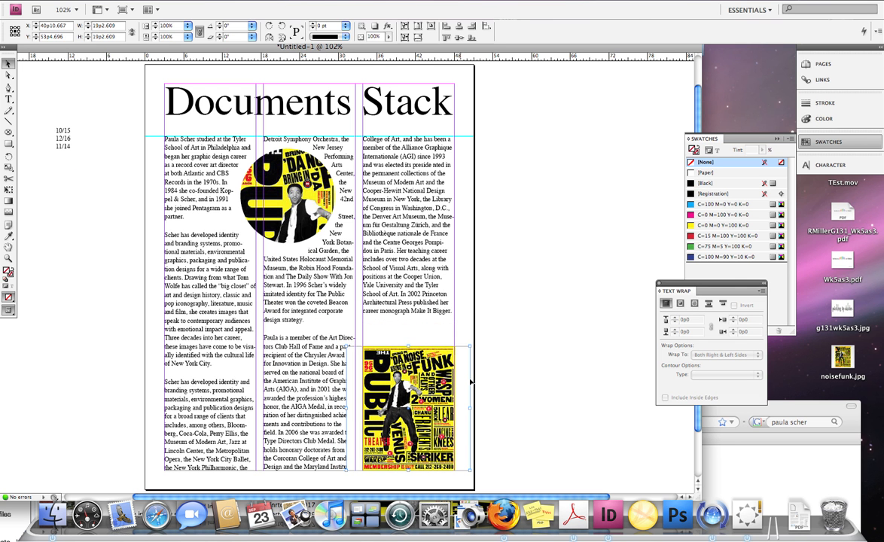
pyautogui.click(482, 354)
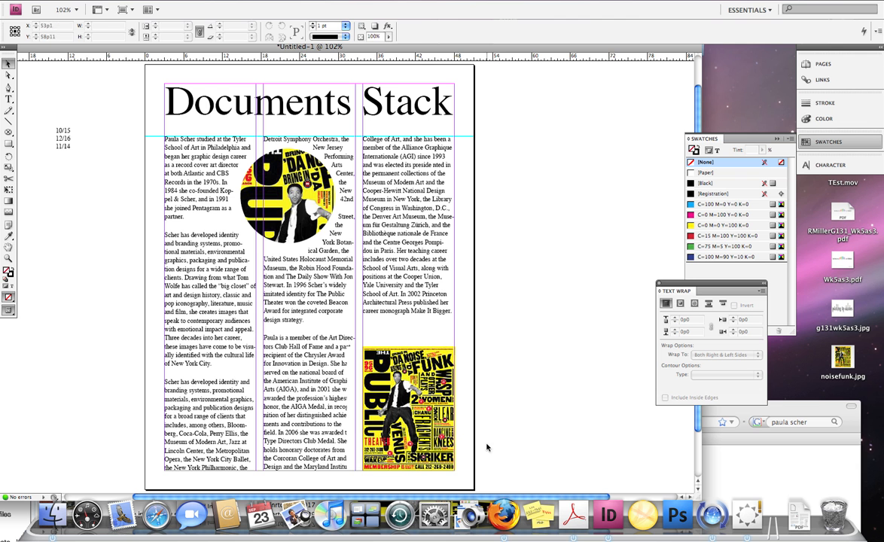
pyautogui.click(369, 359)
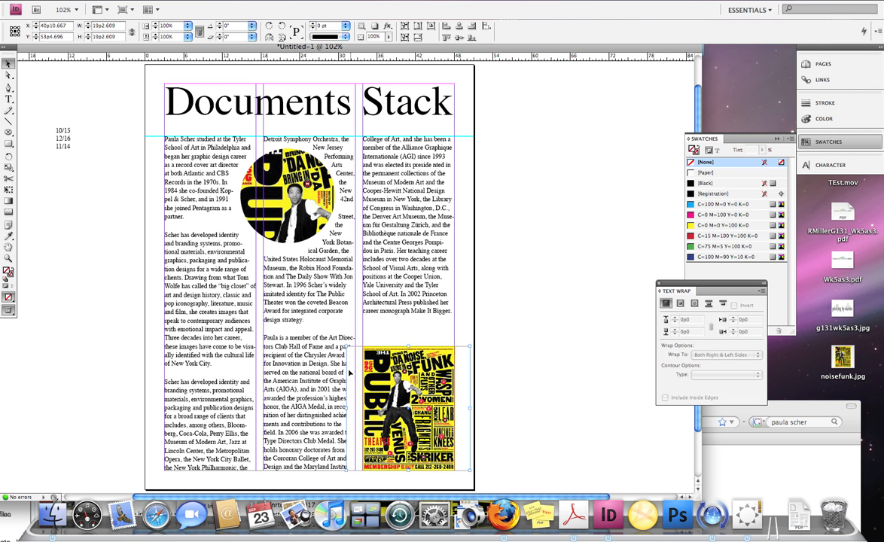
pyautogui.moveTo(348, 371); pyautogui.dragTo(234, 227)
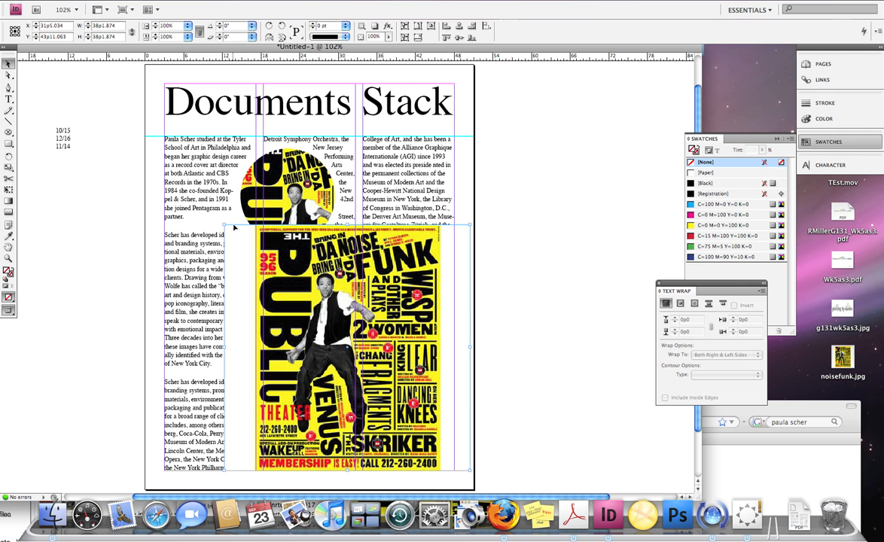
# Shift and enlarge the poster, then crop its left and right sides to 30p10.333 wide.
pyautogui.moveTo(447, 457); pyautogui.dragTo(465, 457)
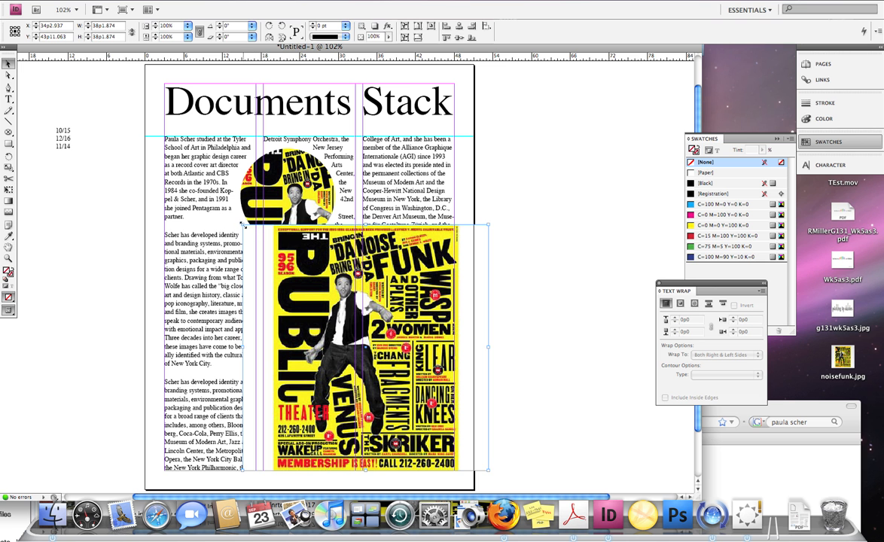
pyautogui.moveTo(243, 225); pyautogui.dragTo(231, 213)
pyautogui.click(511, 301)
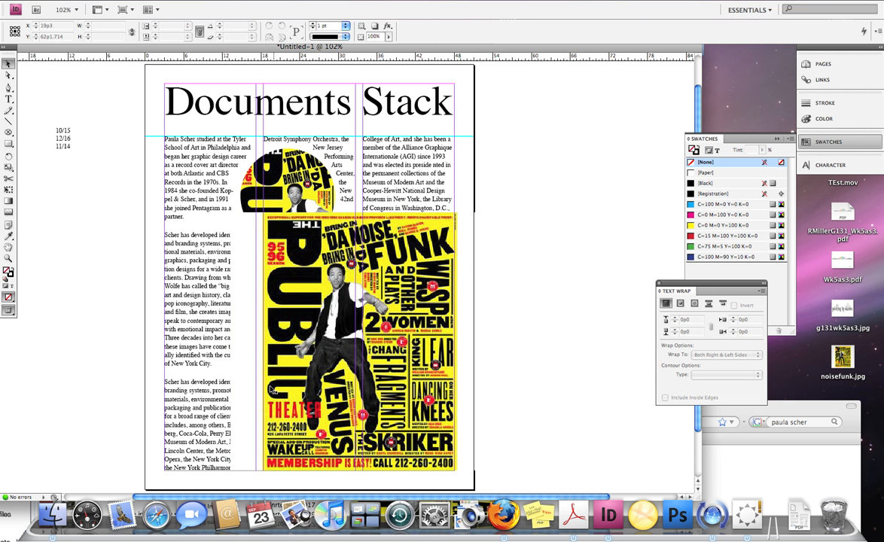
pyautogui.click(342, 338)
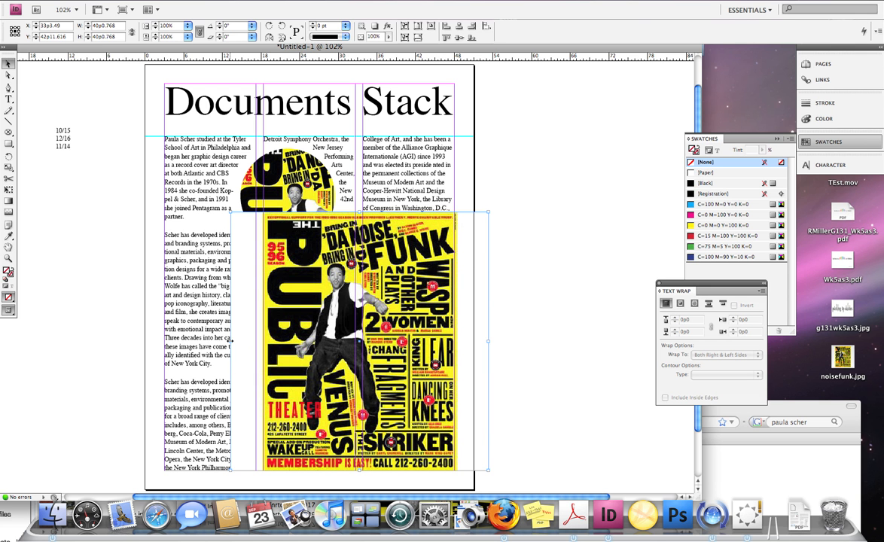
pyautogui.moveTo(230, 340); pyautogui.dragTo(259, 343)
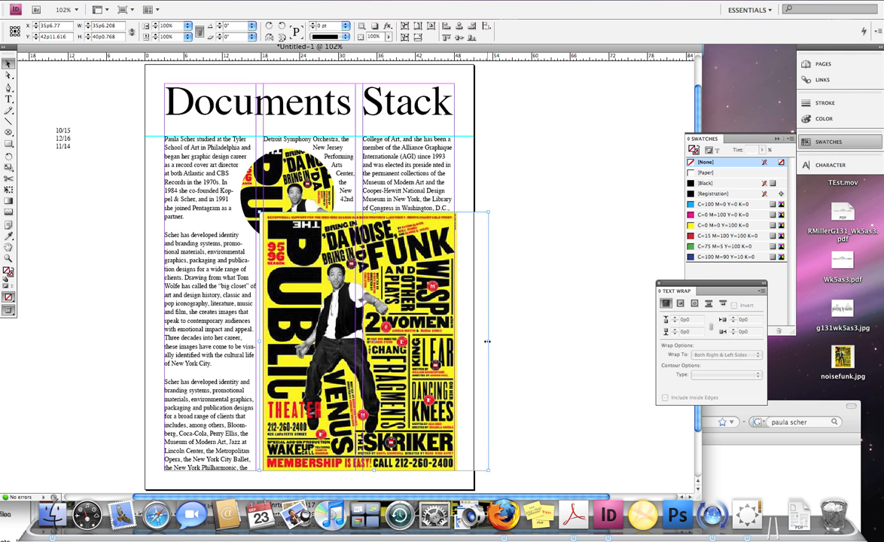
pyautogui.moveTo(487, 341); pyautogui.dragTo(456, 341)
# Move the circular image mid-way down into the first column.
pyautogui.click(554, 368)
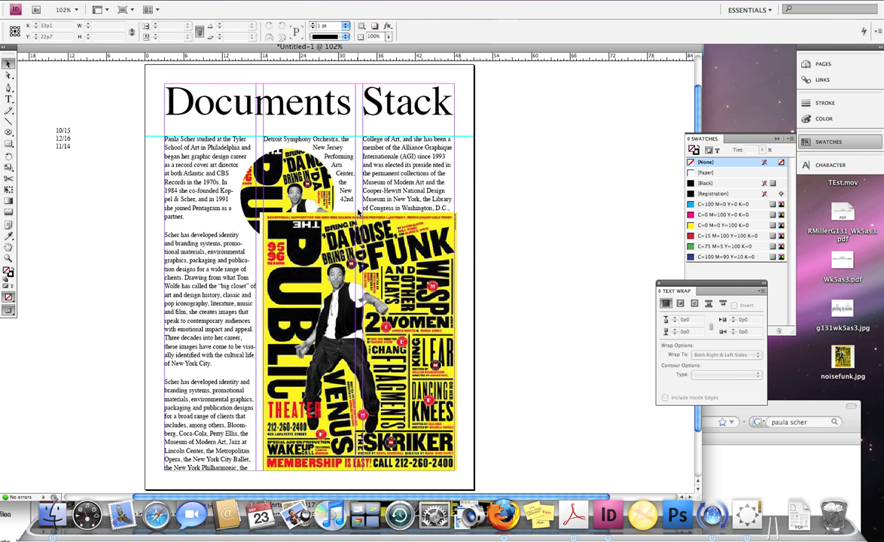
pyautogui.click(316, 184)
pyautogui.moveTo(277, 168); pyautogui.dragTo(222, 298)
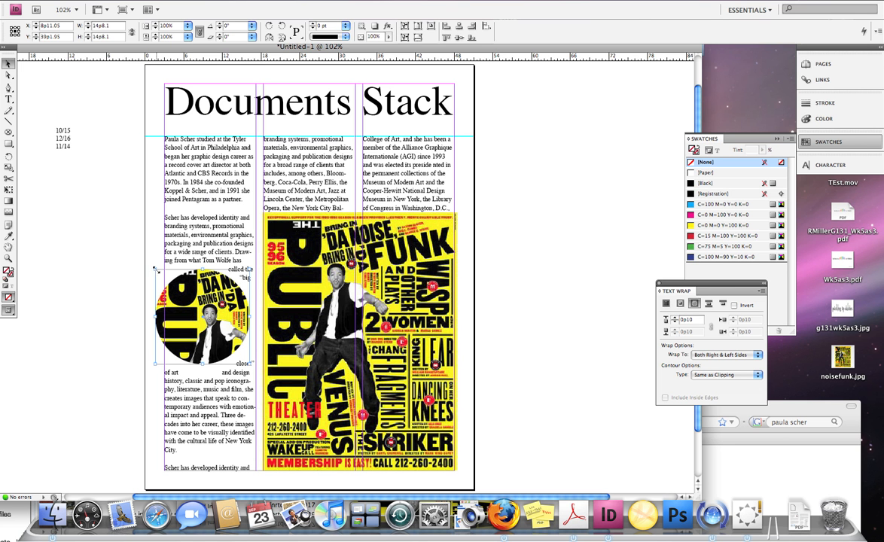
# Scale the circular image down and move it up between the first and middle columns.
pyautogui.moveTo(155, 269); pyautogui.dragTo(179, 295)
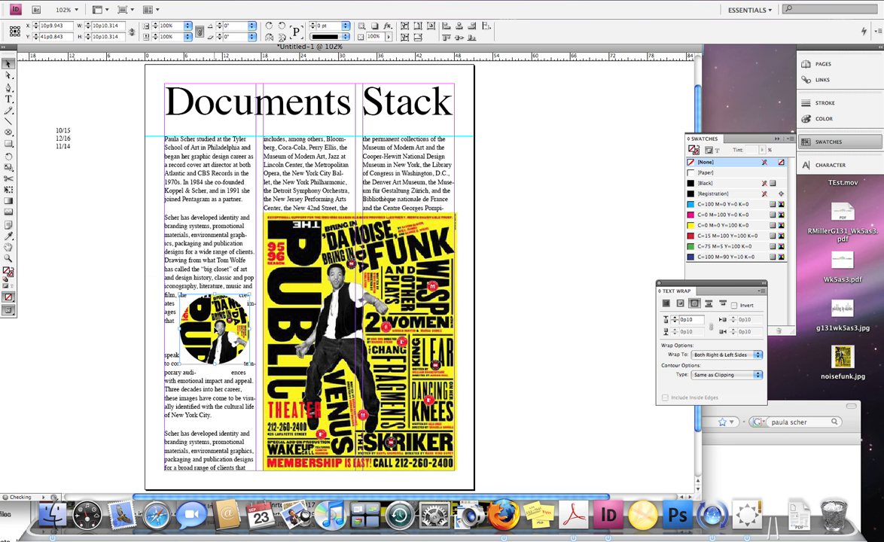
pyautogui.moveTo(213, 329); pyautogui.dragTo(256, 194)
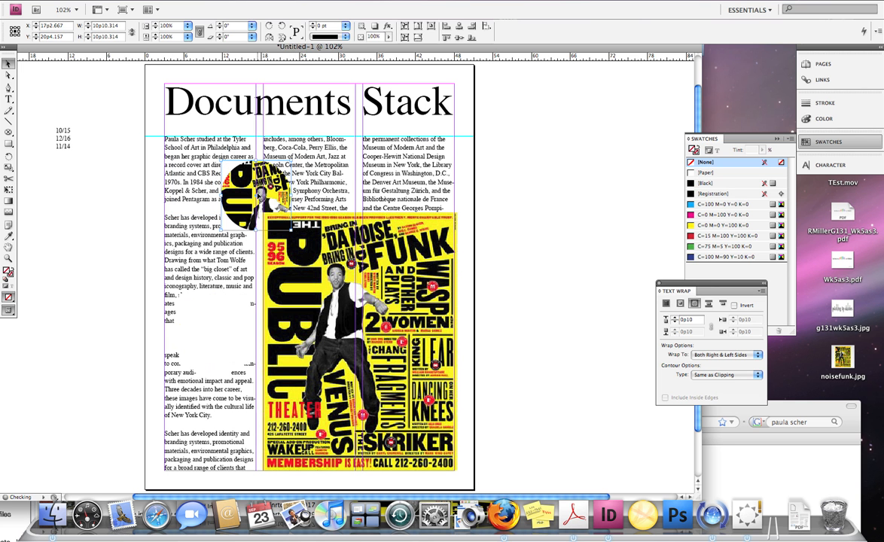
pyautogui.click(567, 280)
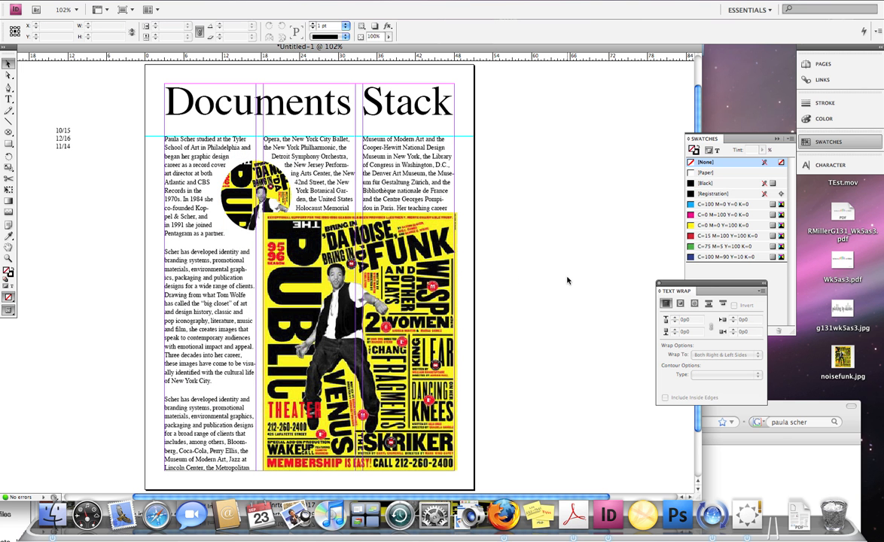
pyautogui.click(263, 283)
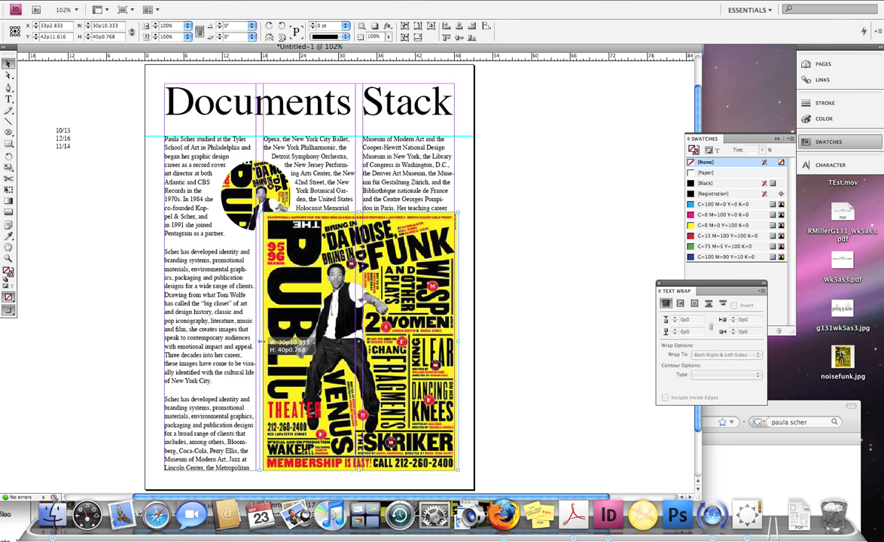
pyautogui.click(561, 285)
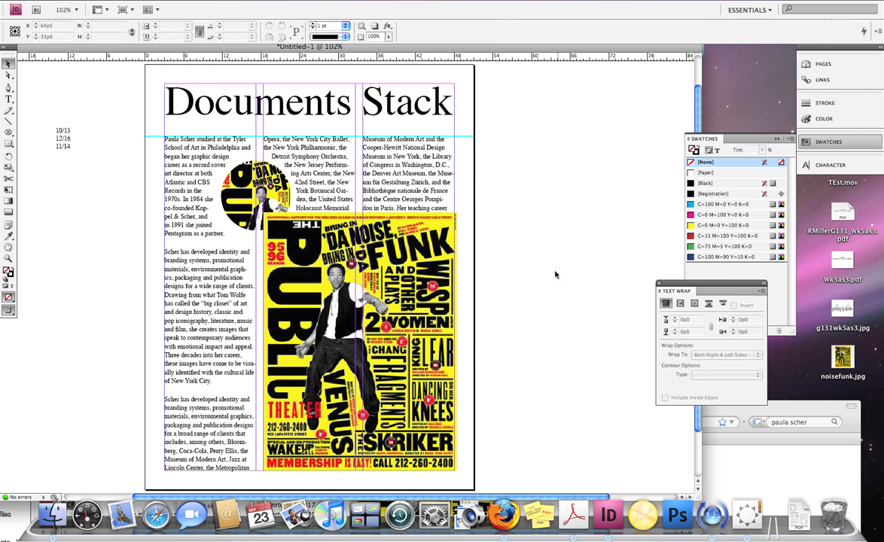
pyautogui.click(234, 192)
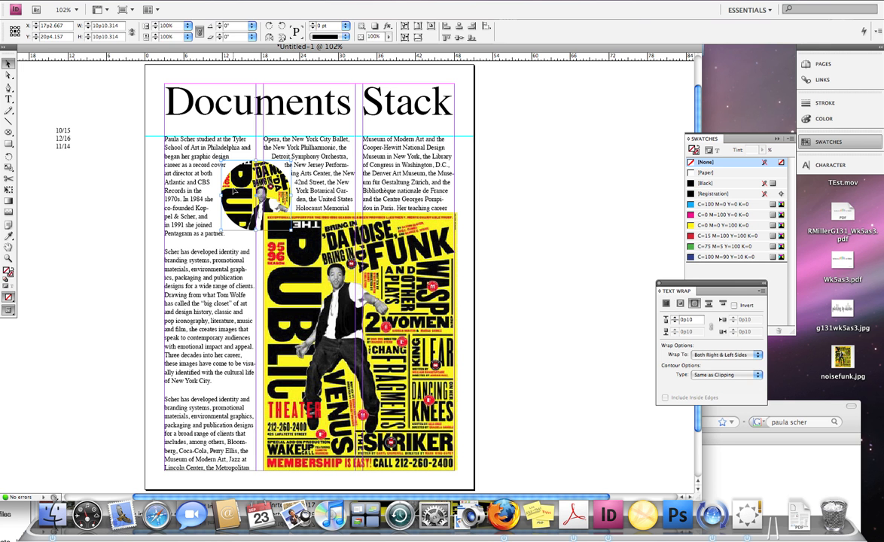
pyautogui.click(602, 199)
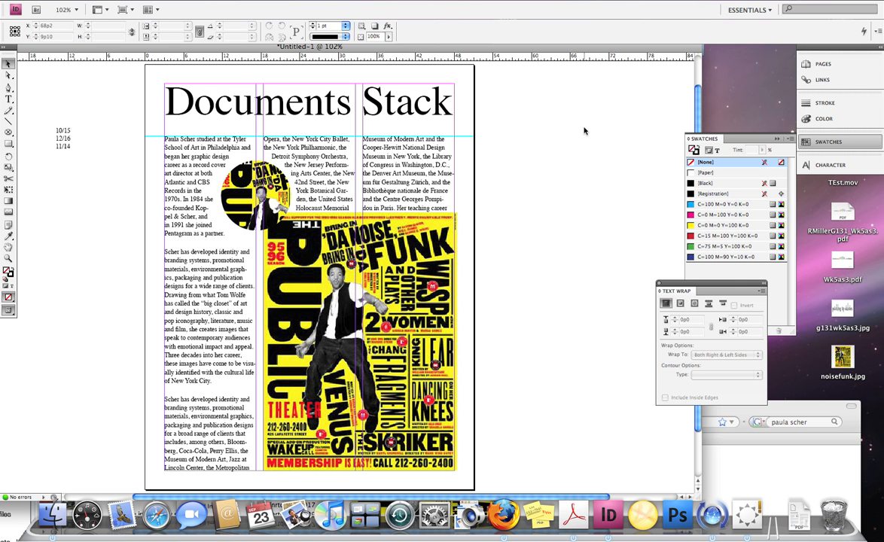
pyautogui.click(282, 1)
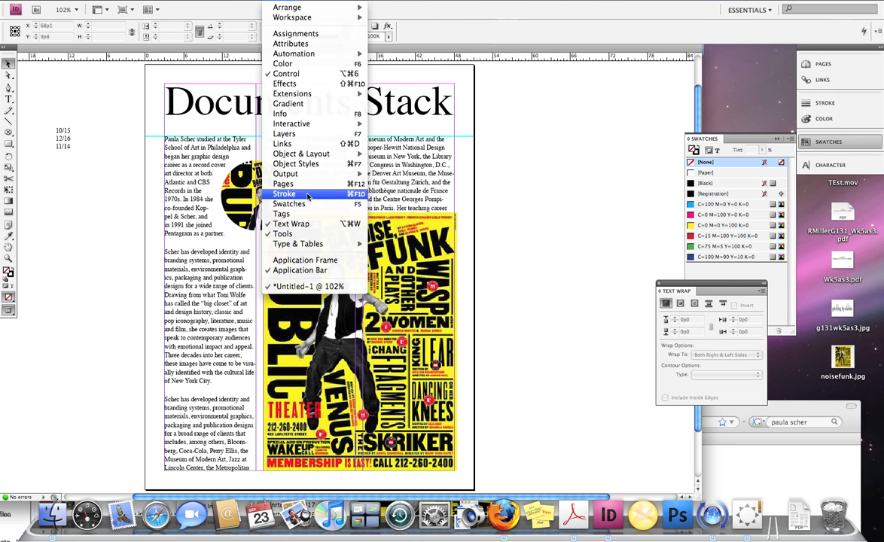
pyautogui.click(305, 84)
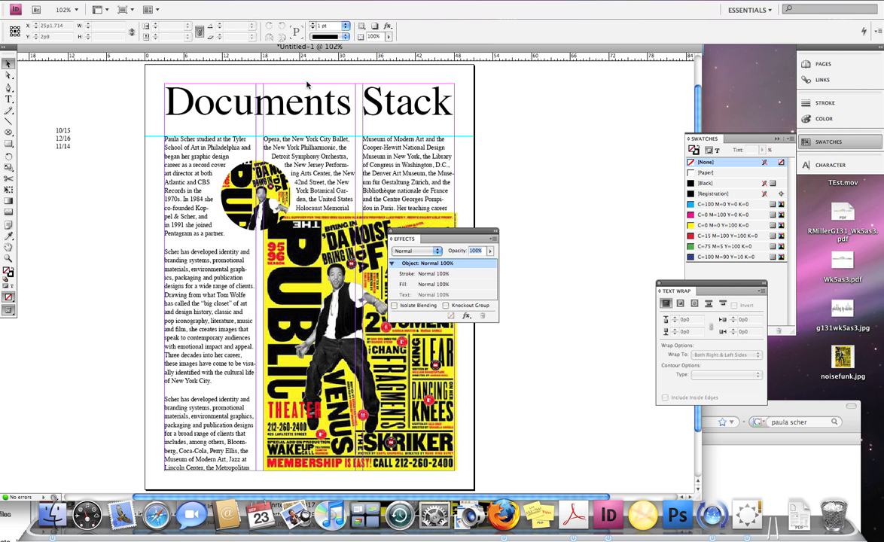
pyautogui.click(433, 251)
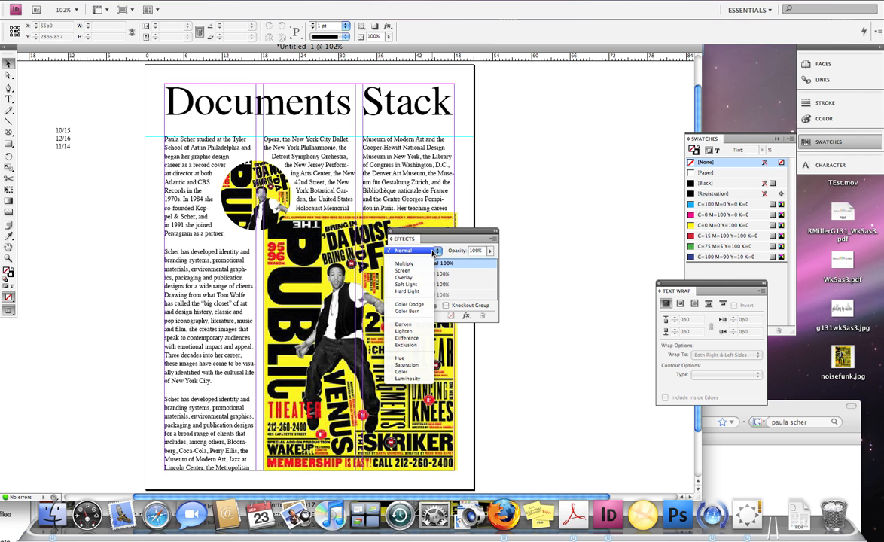
pyautogui.click(434, 252)
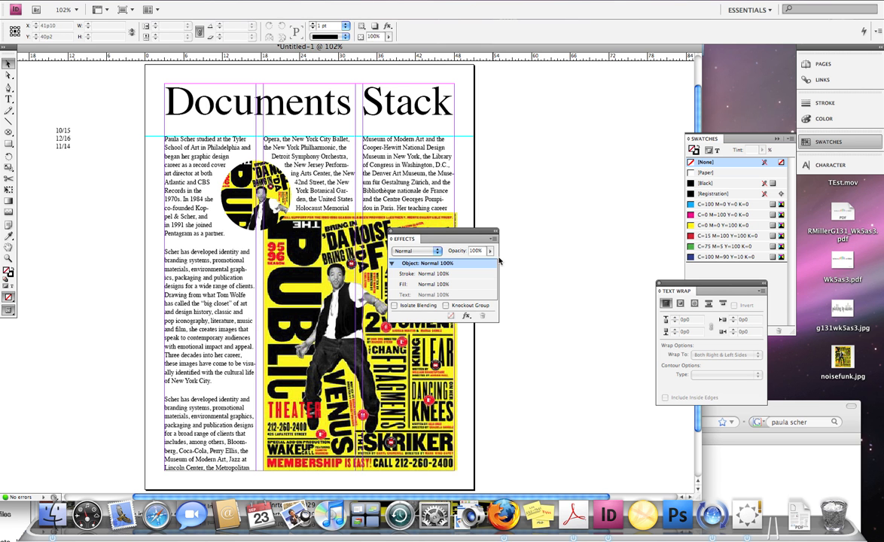
pyautogui.click(391, 231)
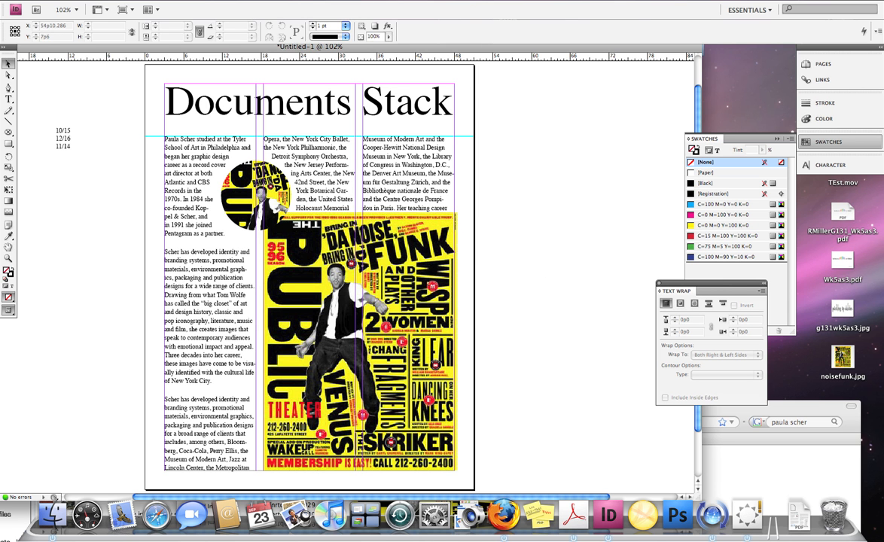
pyautogui.click(316, 2)
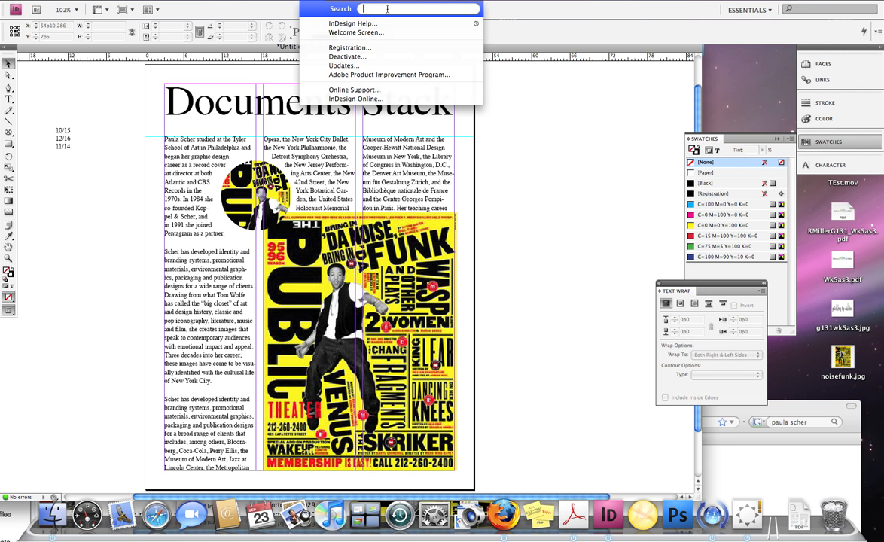
pyautogui.write('drop shadow')
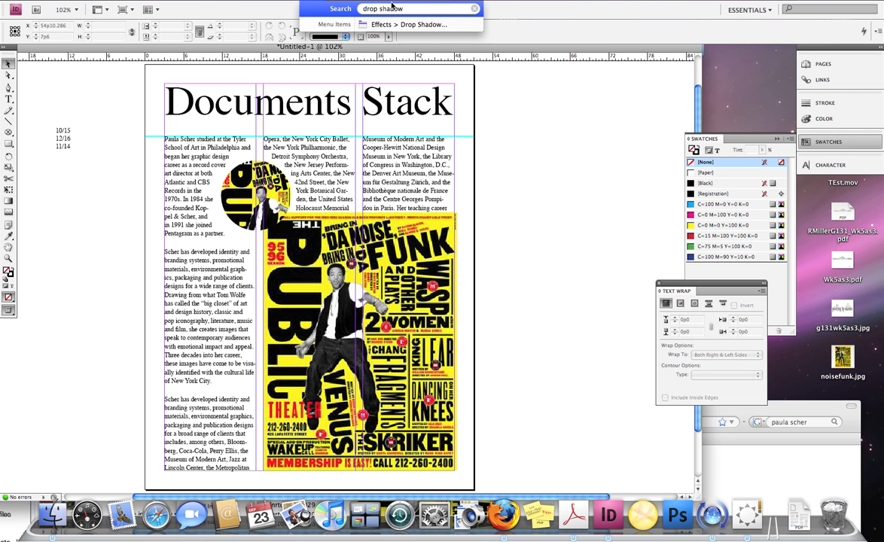
pyautogui.click(401, 25)
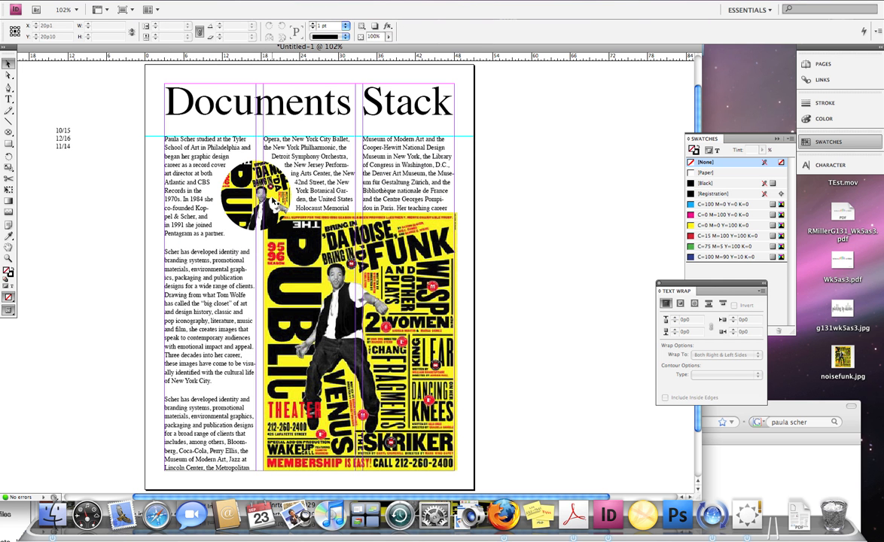
pyautogui.click(253, 185)
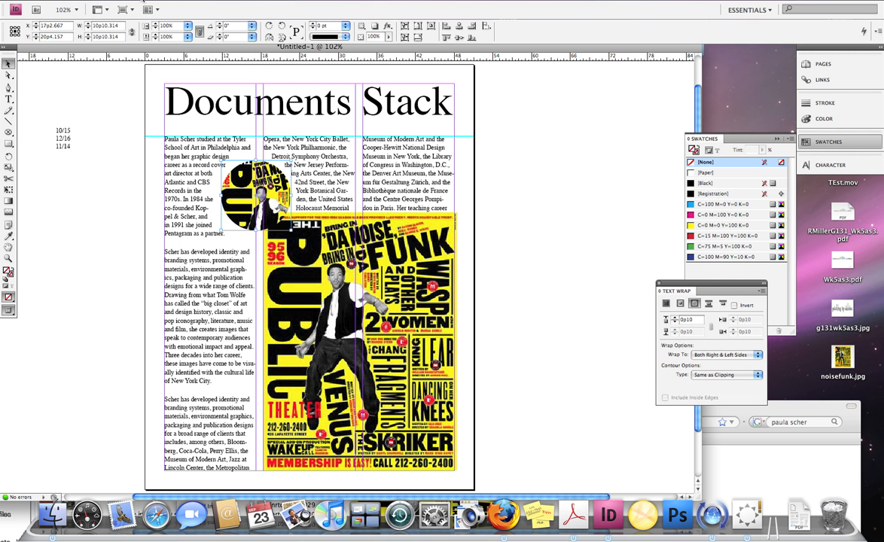
pyautogui.click(97, 2)
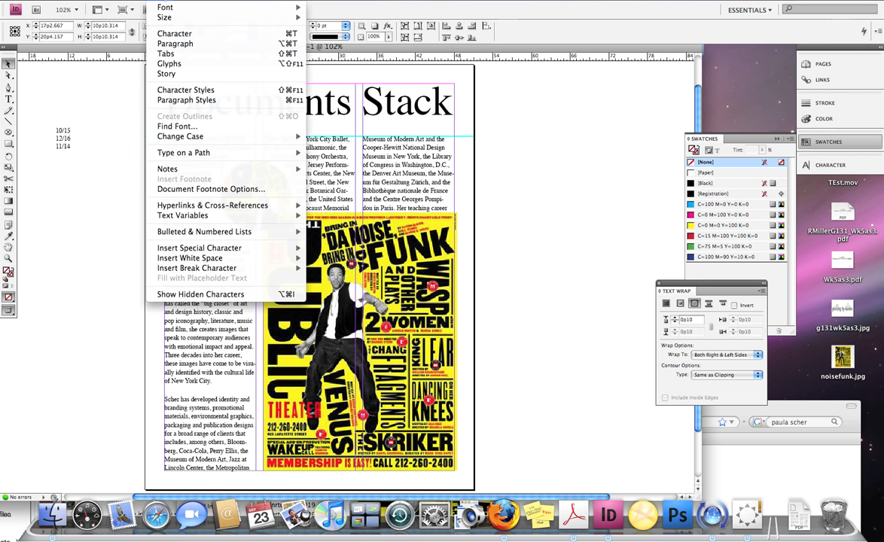
pyautogui.click(106, 163)
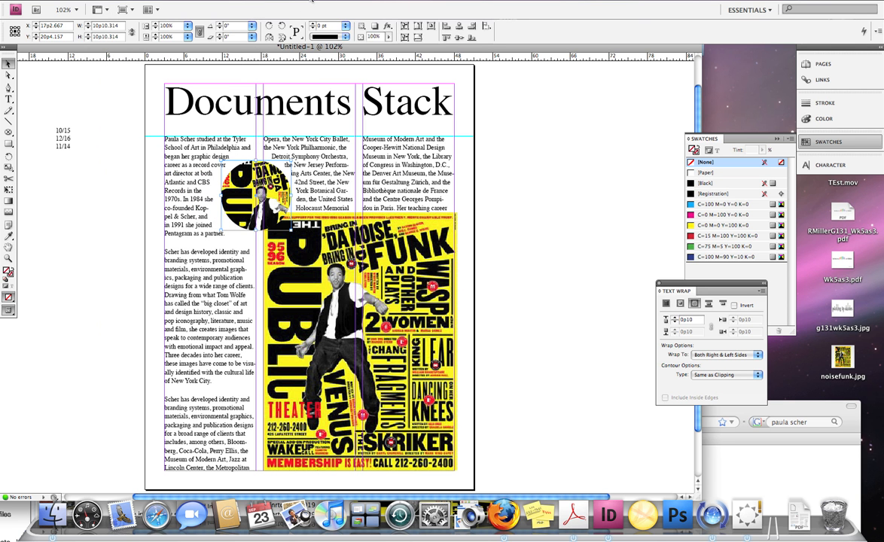
pyautogui.click(311, 2)
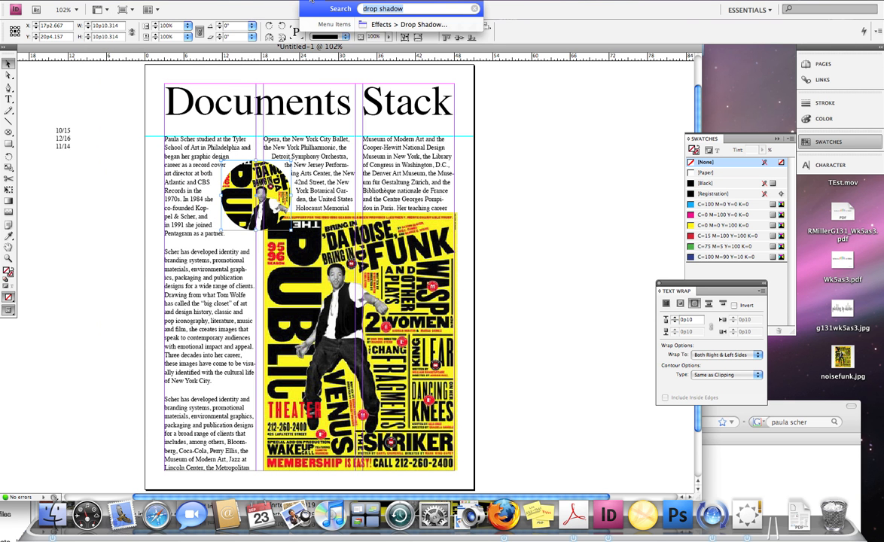
pyautogui.click(438, 8)
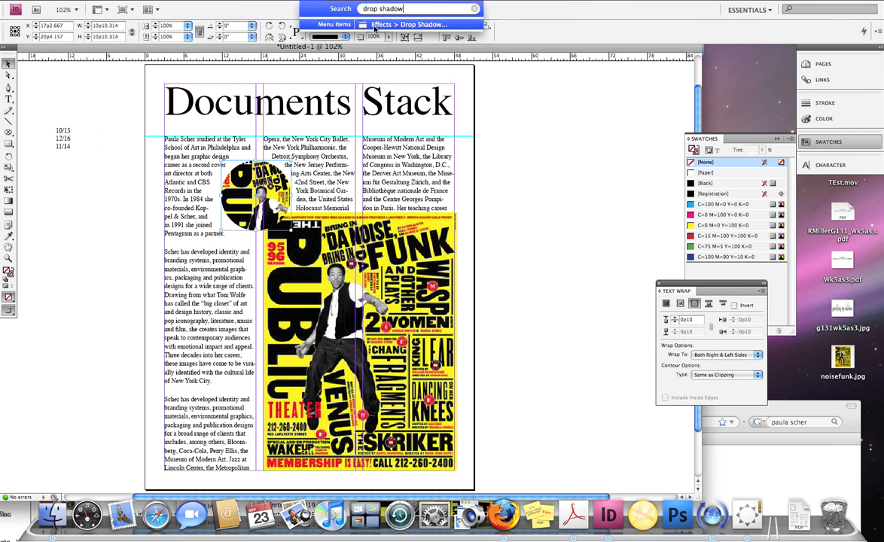
pyautogui.moveTo(374, 27)
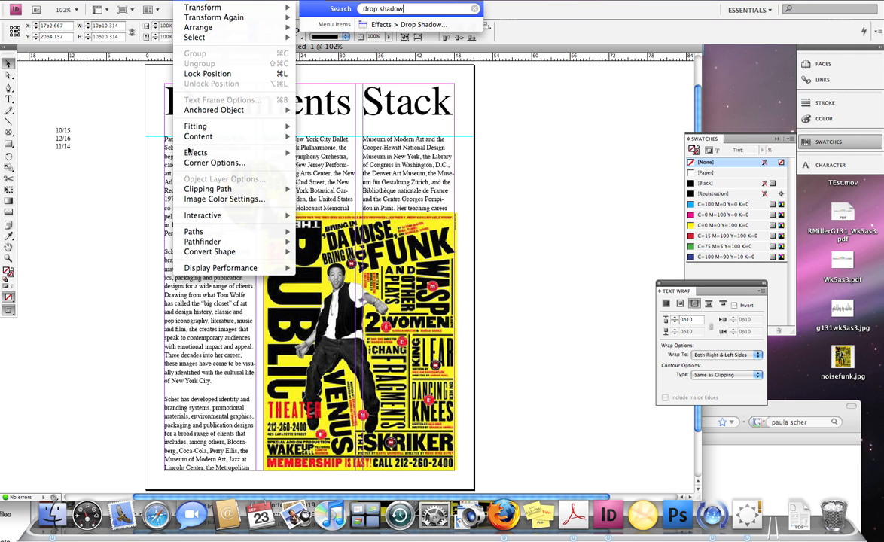
pyautogui.moveTo(192, 152)
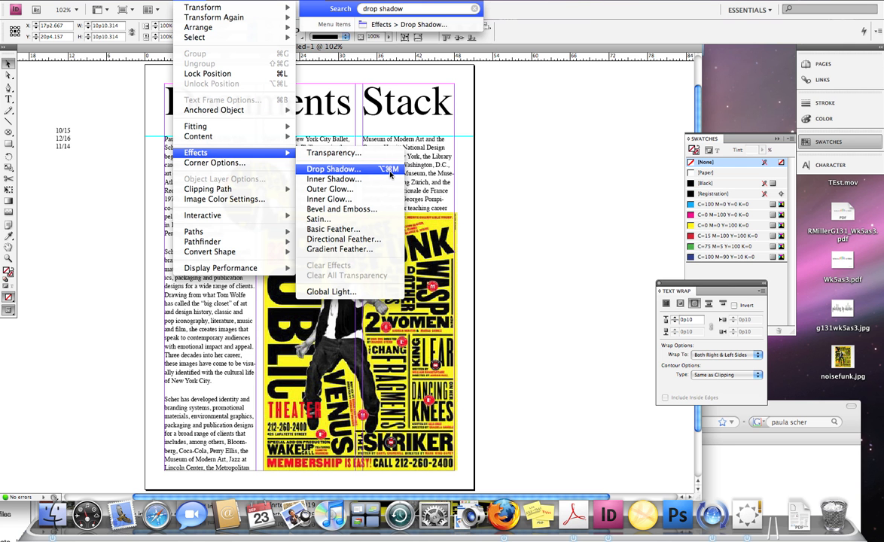
pyautogui.click(499, 175)
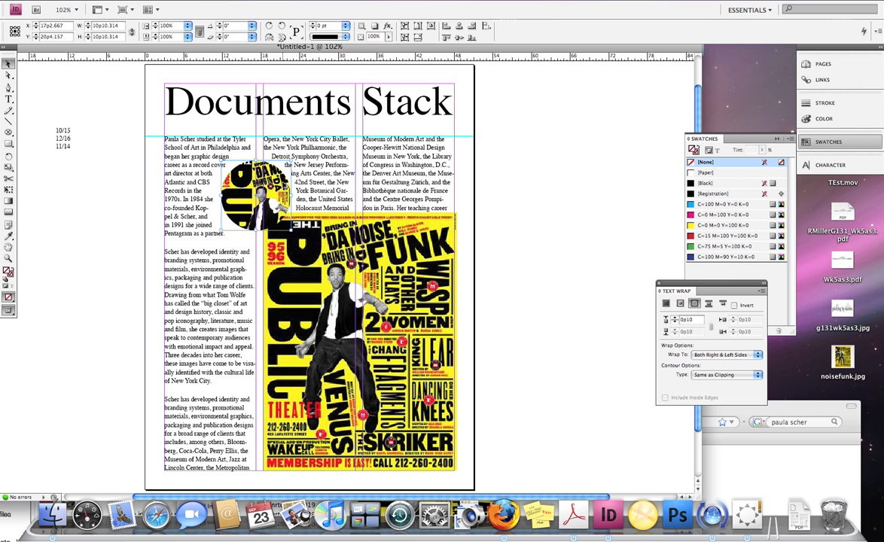
# Apply a Drop Shadow effect to the circular image.
pyautogui.press('alt+super+m')
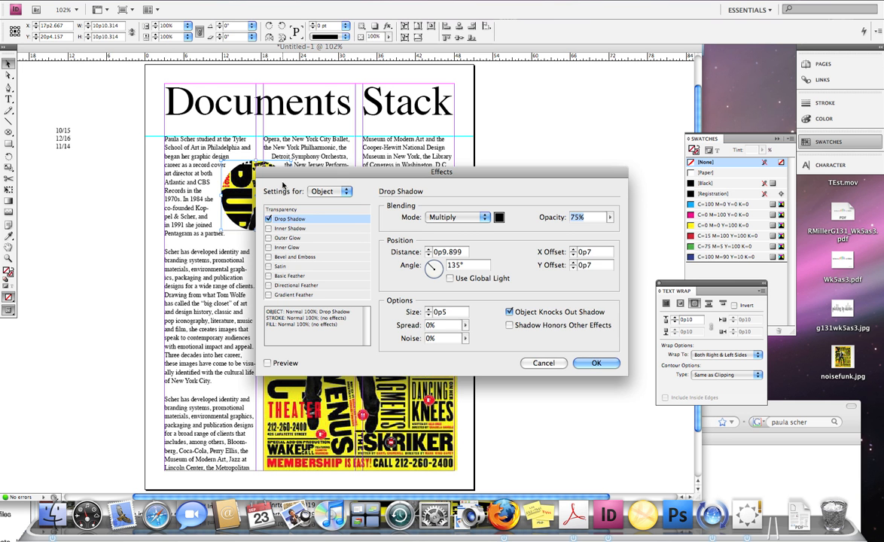
pyautogui.moveTo(392, 178); pyautogui.dragTo(443, 91)
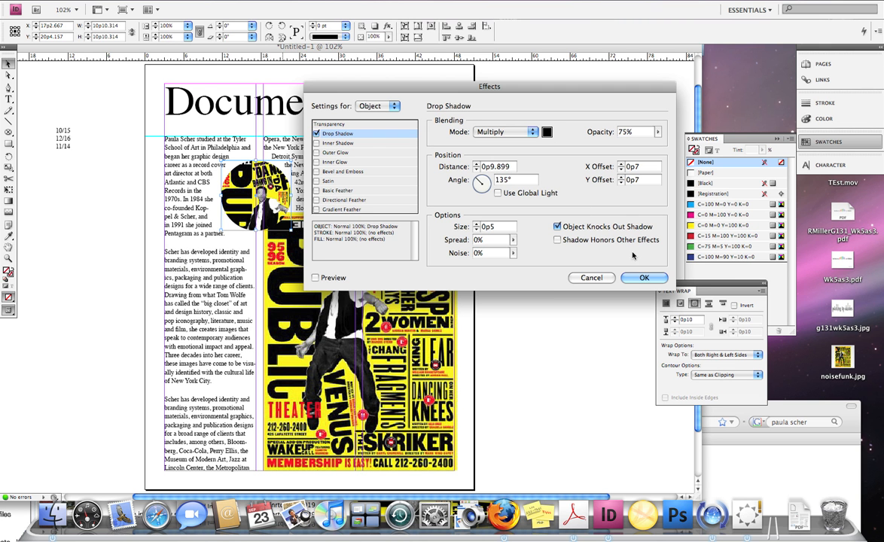
pyautogui.click(643, 277)
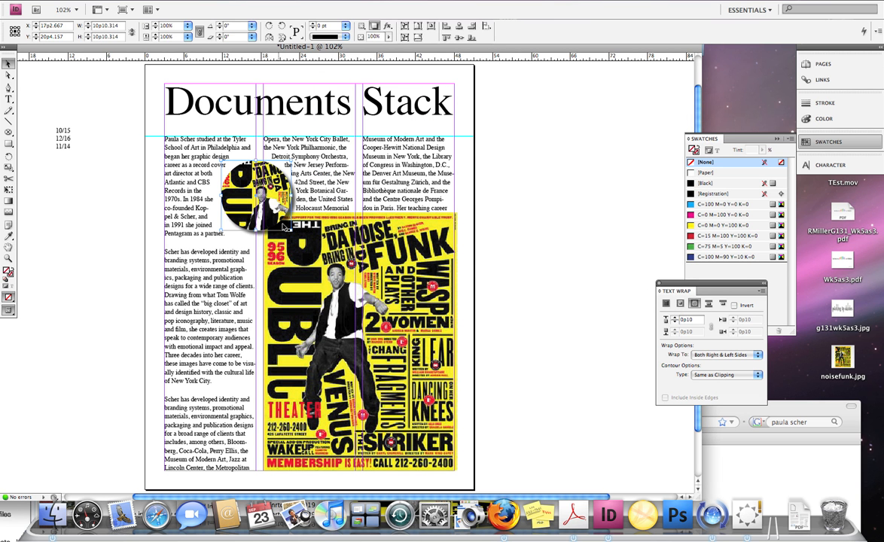
pyautogui.click(497, 207)
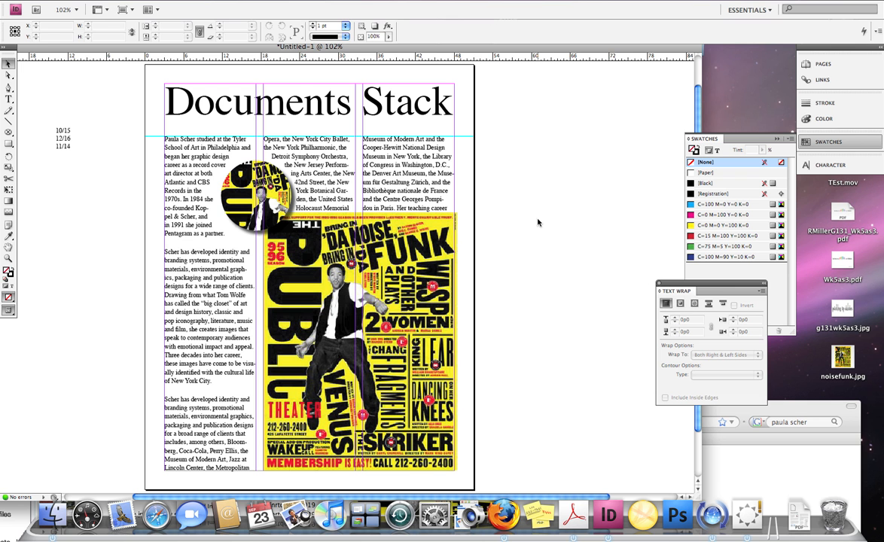
pyautogui.click(257, 225)
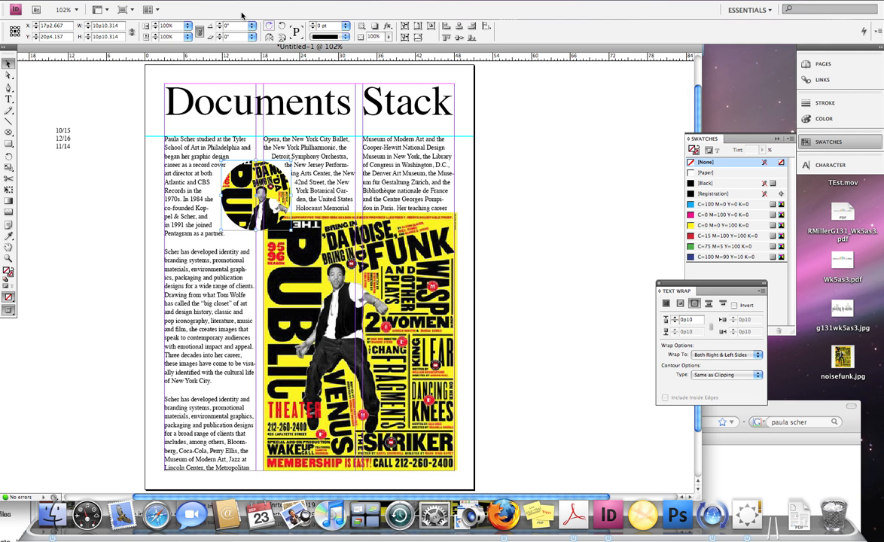
pyautogui.press('super+alt+m')
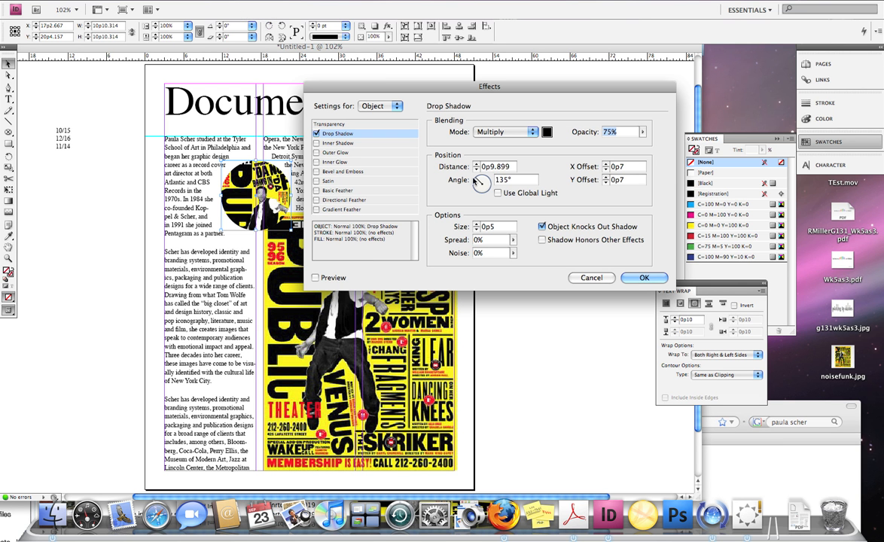
pyautogui.moveTo(478, 181); pyautogui.dragTo(490, 176)
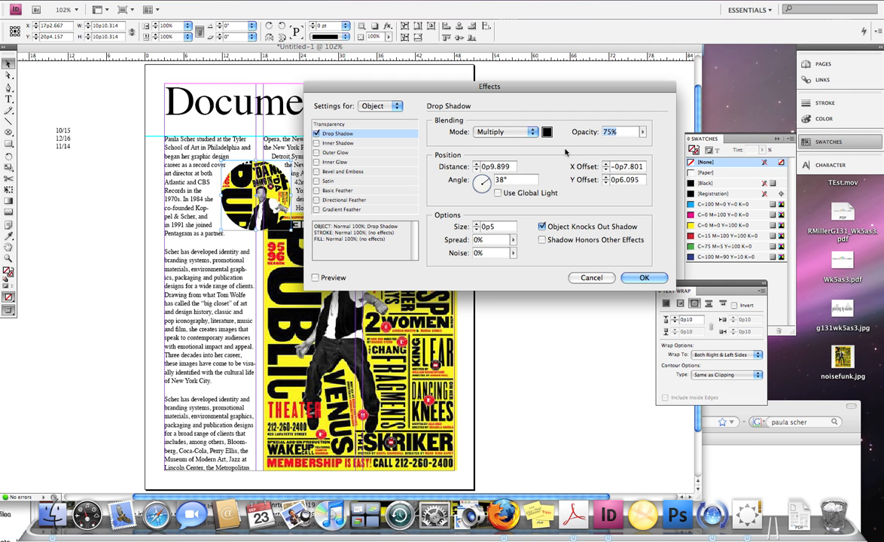
pyautogui.click(316, 277)
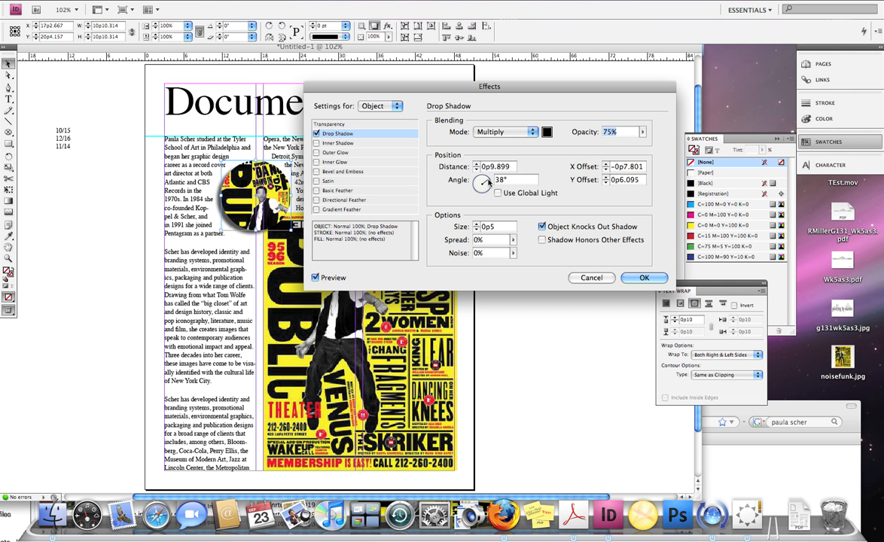
pyautogui.moveTo(486, 181); pyautogui.dragTo(483, 179)
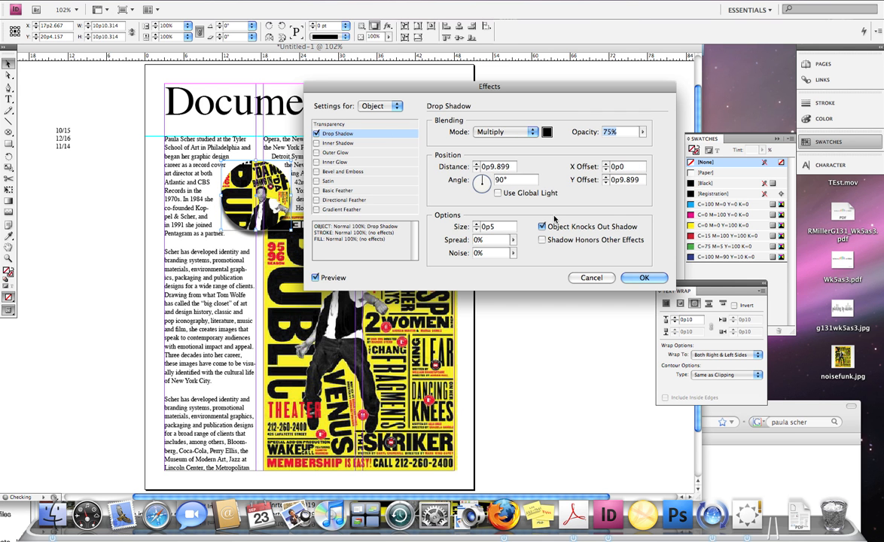
pyautogui.click(640, 132)
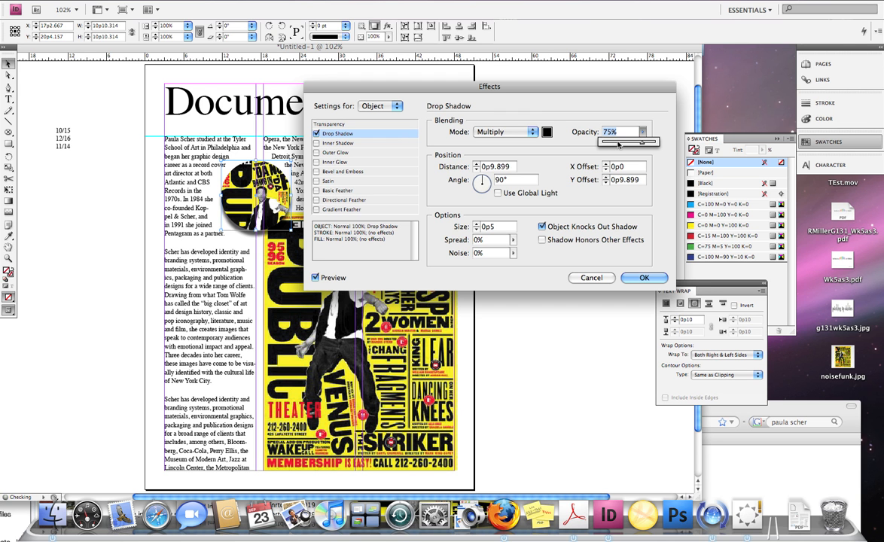
pyautogui.click(622, 144)
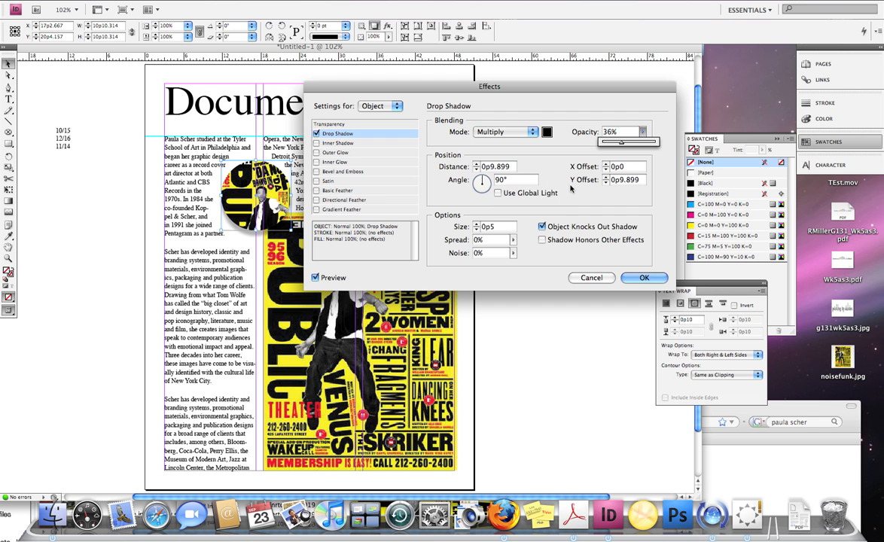
pyautogui.click(606, 183)
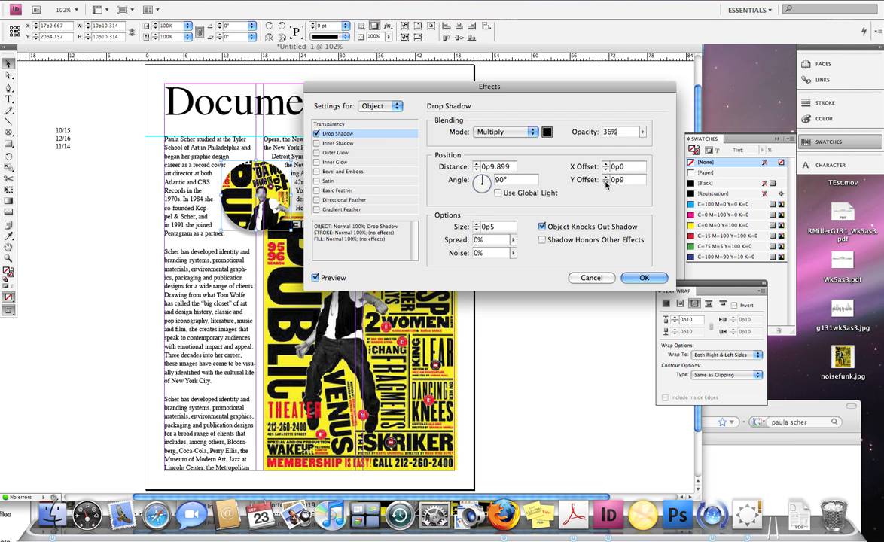
pyautogui.click(606, 183)
pyautogui.click(606, 183)
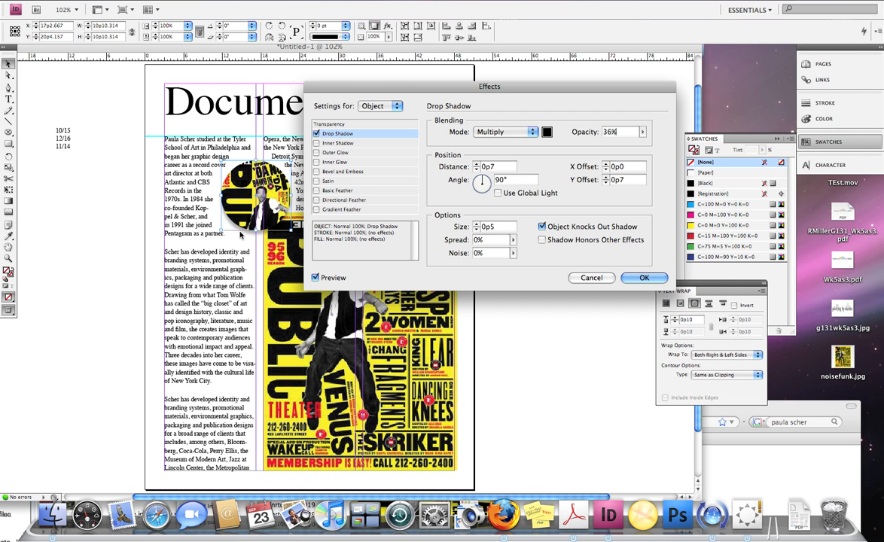
pyautogui.click(591, 276)
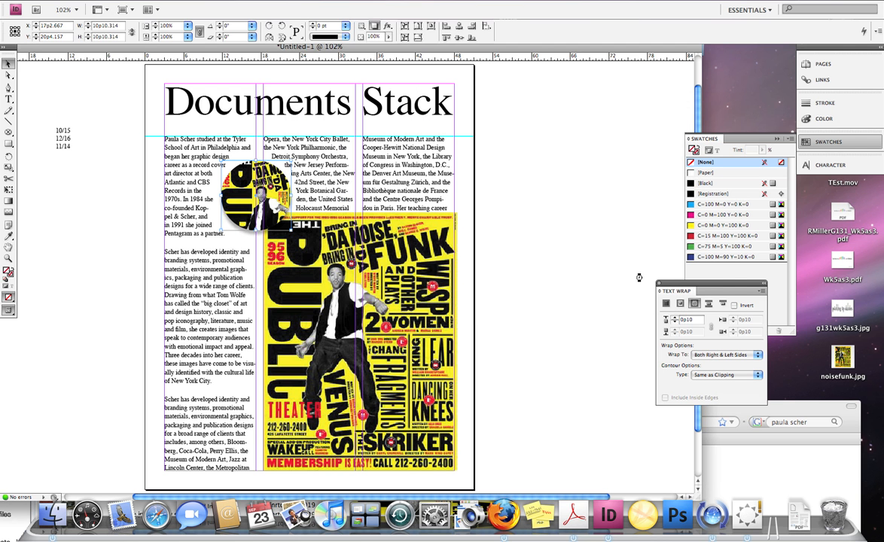
pyautogui.click(592, 274)
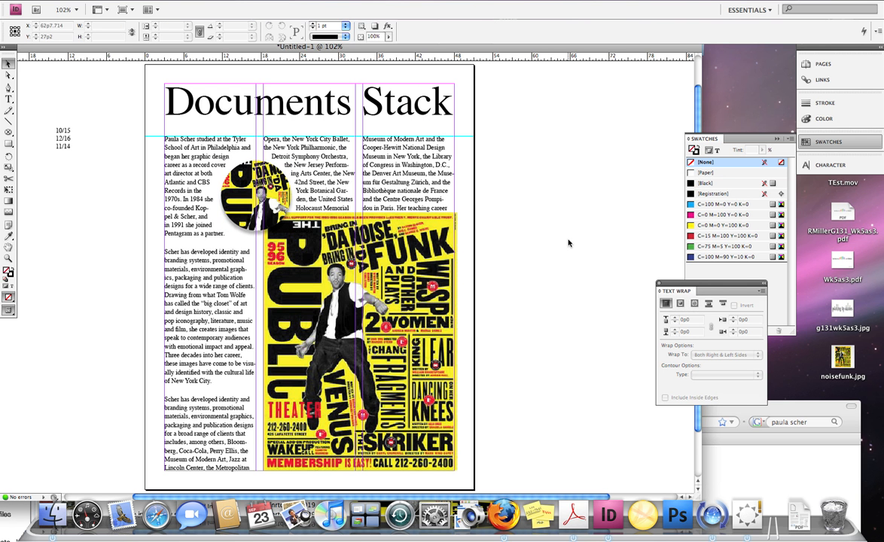
pyautogui.click(8, 98)
# Retype the headline as 'Paula Scher'.
pyautogui.tripleClick(249, 105)
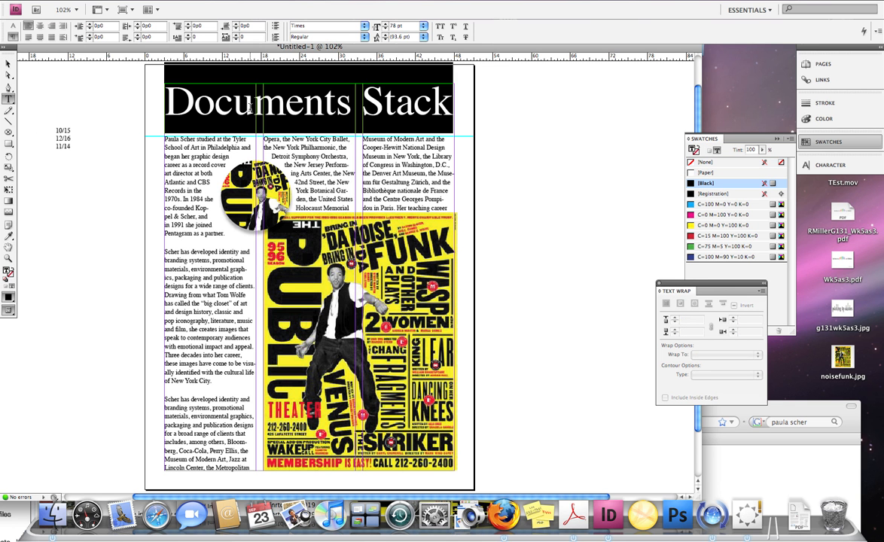
pyautogui.write('PAula')
pyautogui.press('BackSpace')
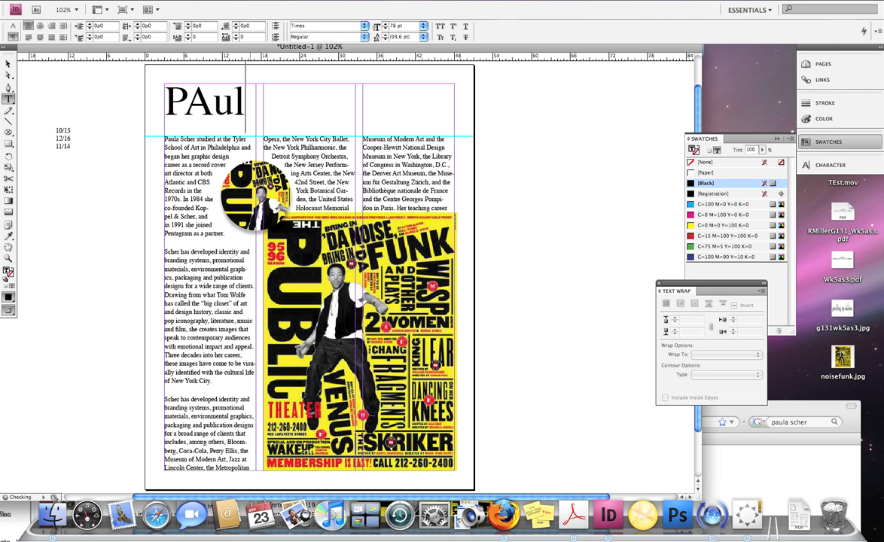
pyautogui.press('BackSpace')
pyautogui.press('BackSpace')
pyautogui.press('BackSpace')
pyautogui.write('aula S')
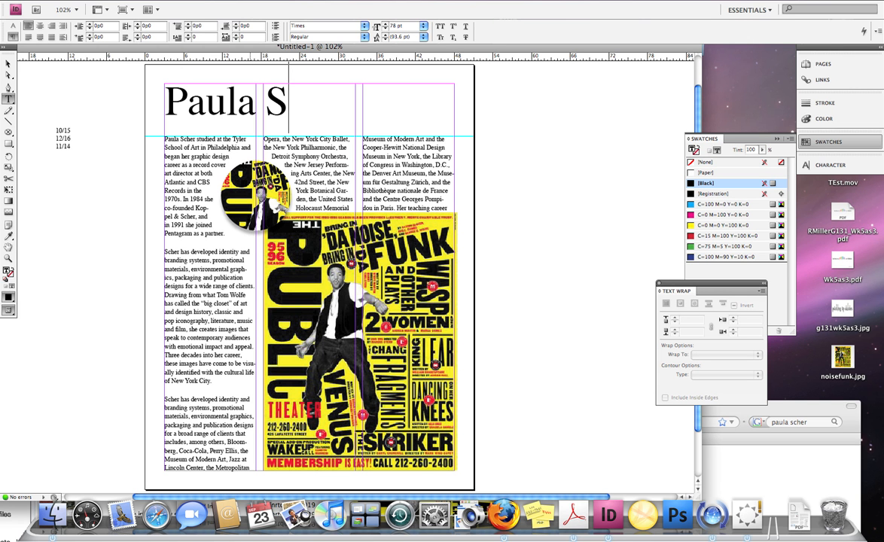
pyautogui.write('cher Post')
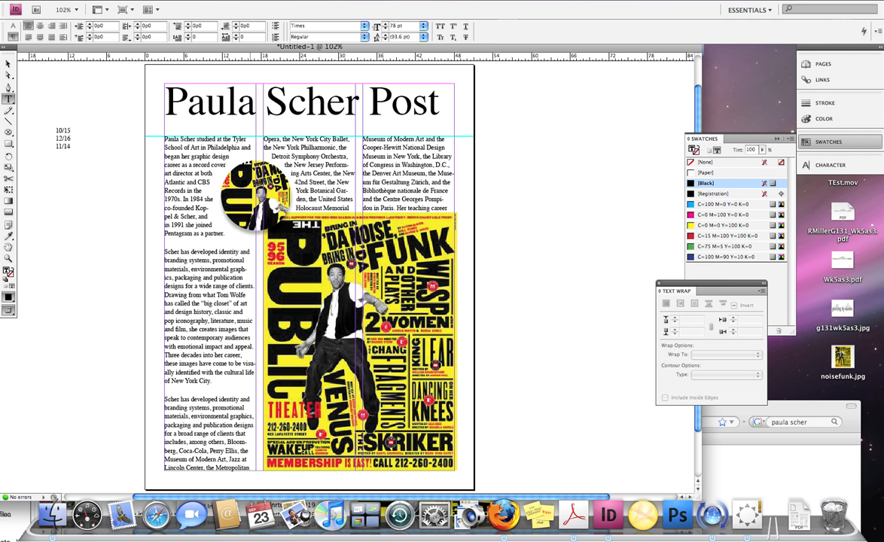
pyautogui.press('BackSpace')
pyautogui.press('BackSpace')
pyautogui.press('BackSpace')
pyautogui.press('BackSpace')
pyautogui.press('BackSpace')
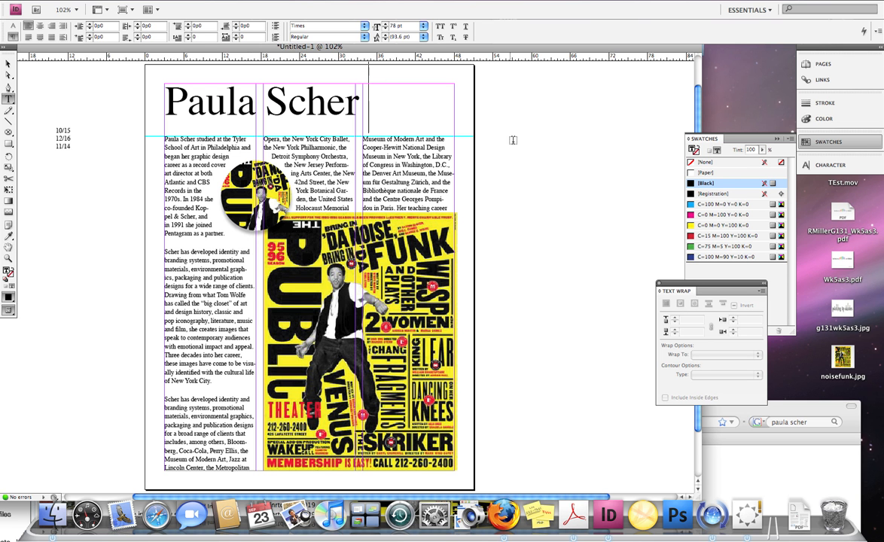
# Enlarge the headline text and make its frame taller and wider to show it.
pyautogui.tripleClick(308, 103)
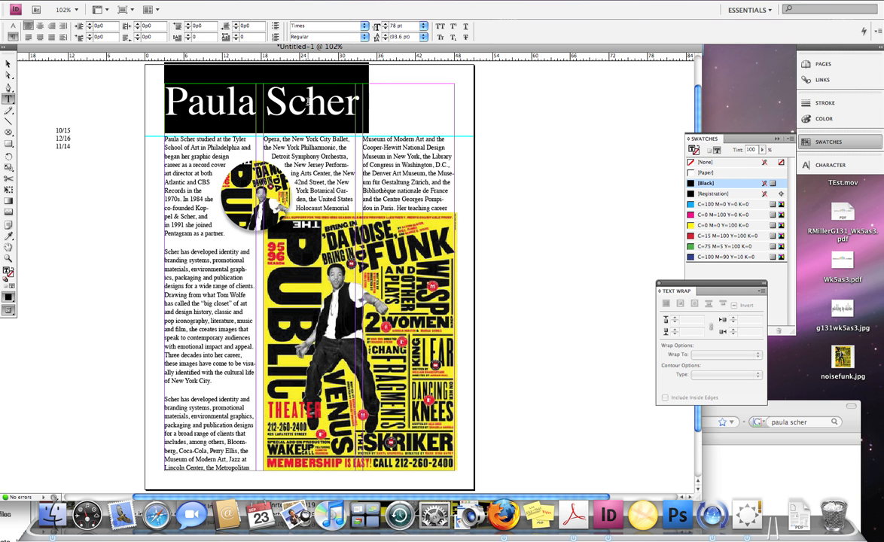
pyautogui.press('super')
pyautogui.press('super')
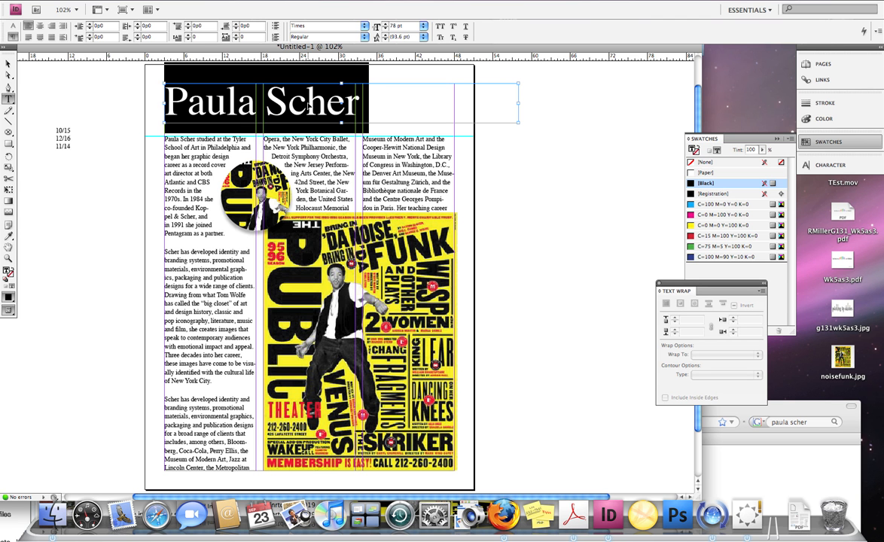
pyautogui.press('super+shift+period')
pyautogui.press('super+shift+period')
pyautogui.press('super+shift+period')
pyautogui.press('super+shift+period')
pyautogui.press('super+shift+period')
pyautogui.press('super+shift+period')
pyautogui.press('super+shift+period')
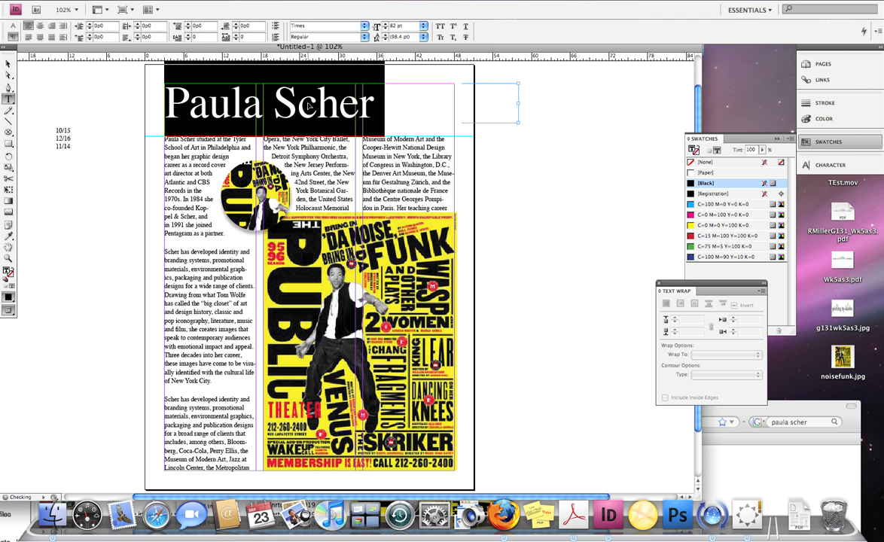
pyautogui.press('super+shift+period')
pyautogui.press('super+shift+period')
pyautogui.press('super+shift+period')
pyautogui.press('super+shift+period')
pyautogui.press('super+shift+period')
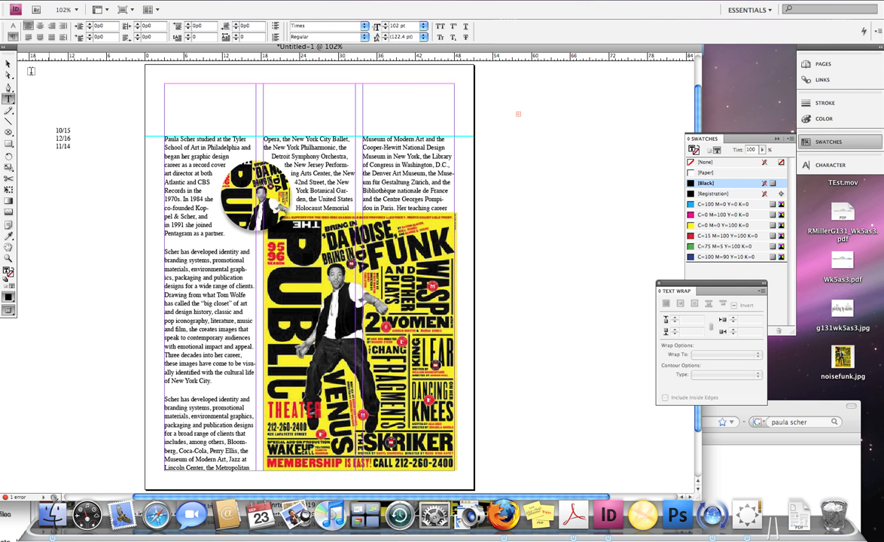
pyautogui.click(9, 63)
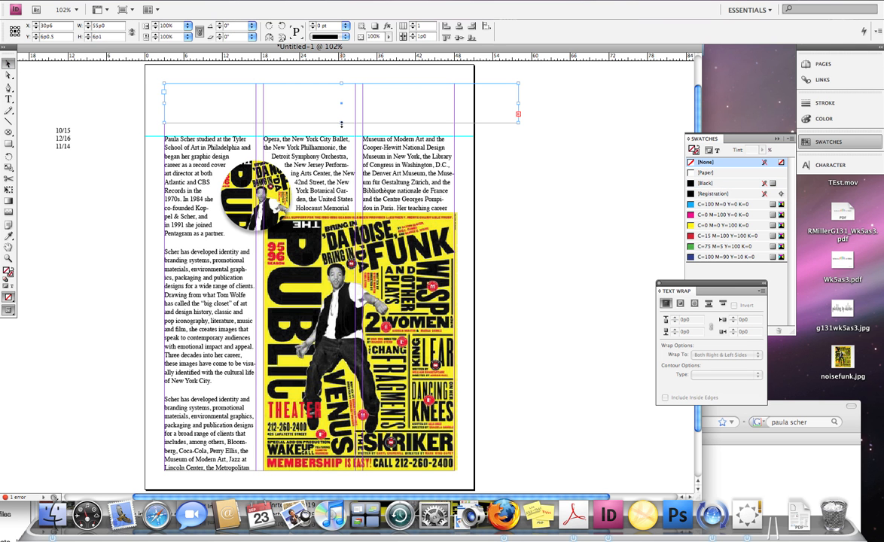
pyautogui.moveTo(341, 123); pyautogui.dragTo(368, 189)
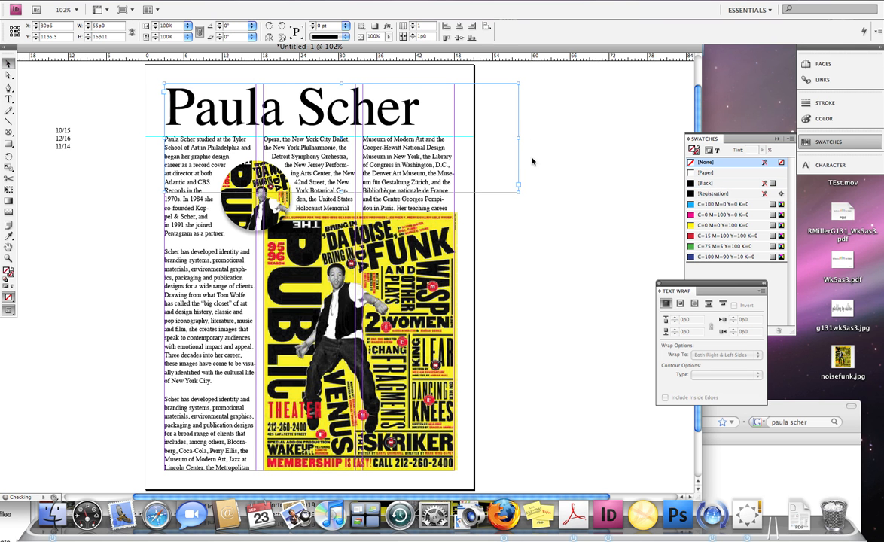
pyautogui.moveTo(518, 137); pyautogui.dragTo(543, 141)
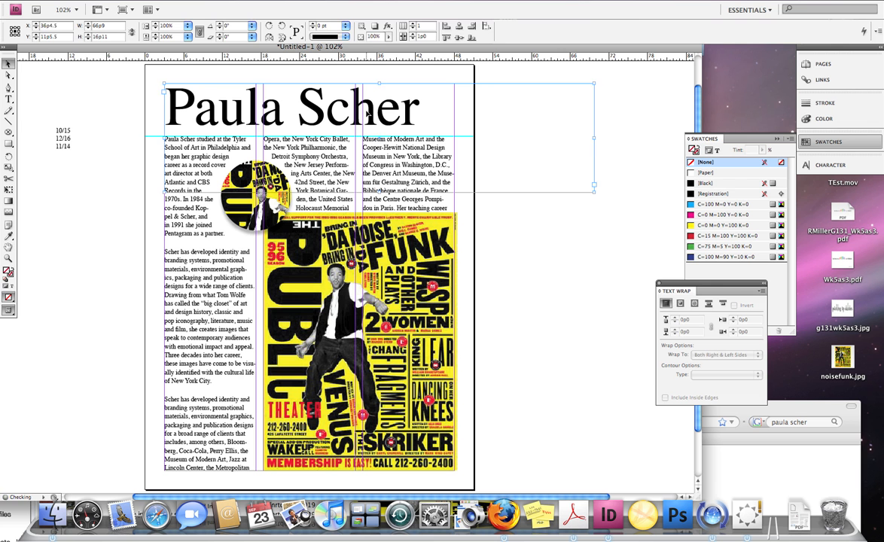
# Bring the headline to 116 pt and tighten its tracking slightly.
pyautogui.tripleClick(338, 102)
pyautogui.press('super+shift+period')
pyautogui.press('super+shift+period')
pyautogui.press('super+shift+period')
pyautogui.press('super+shift+period')
pyautogui.press('super+shift+period')
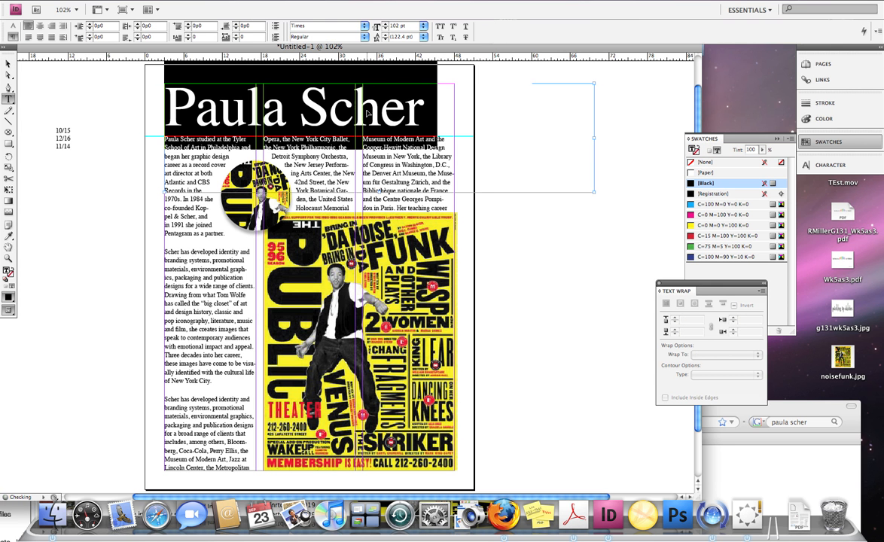
pyautogui.press('super+shift+period')
pyautogui.press('super+shift+period')
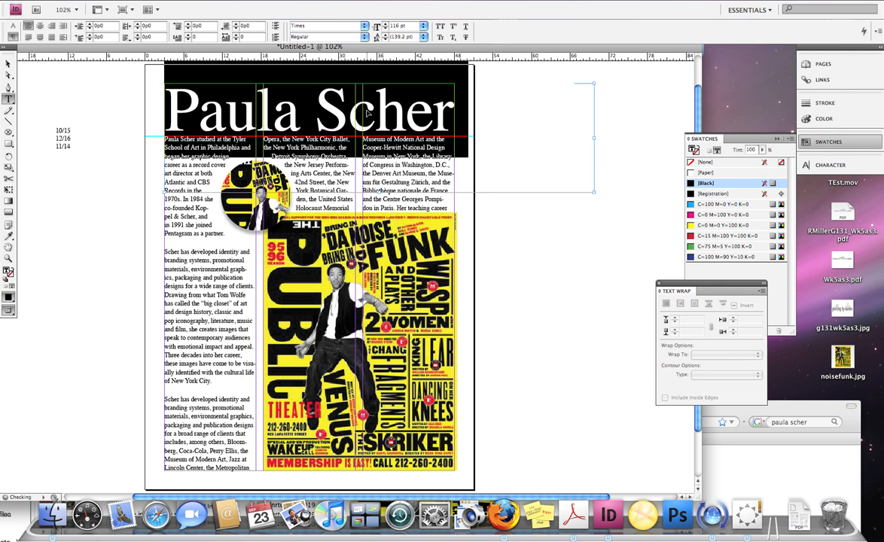
pyautogui.hotkey('alt', 'Left')
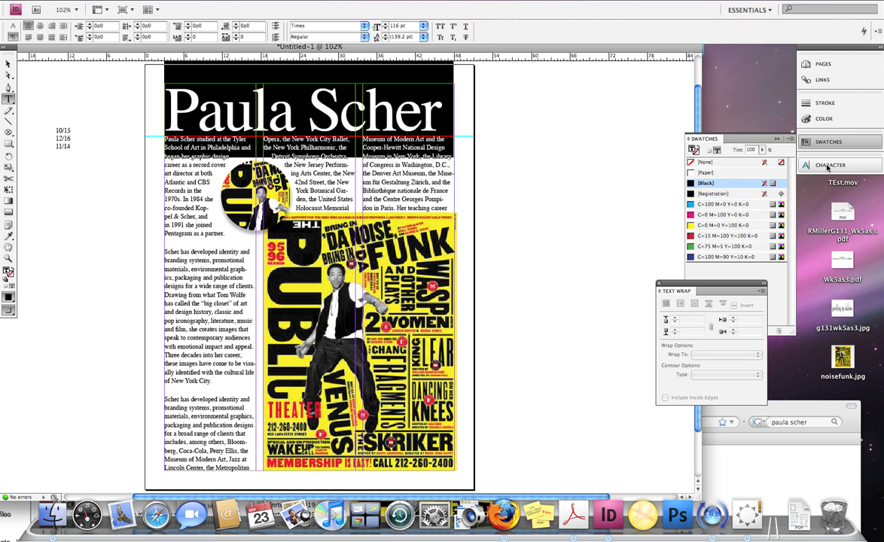
# Set the headline's tracking to -30 and its size to 122 pt.
pyautogui.press('super+t')
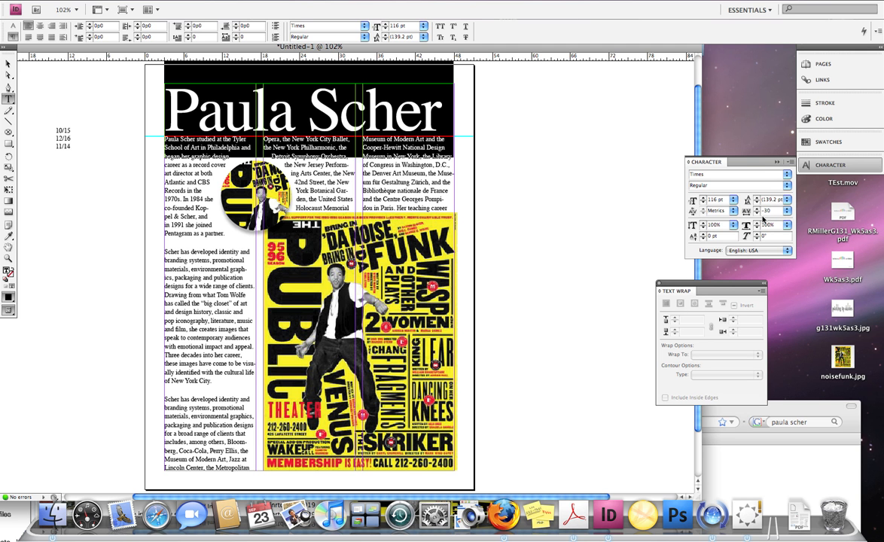
pyautogui.hotkey('alt', 'Left')
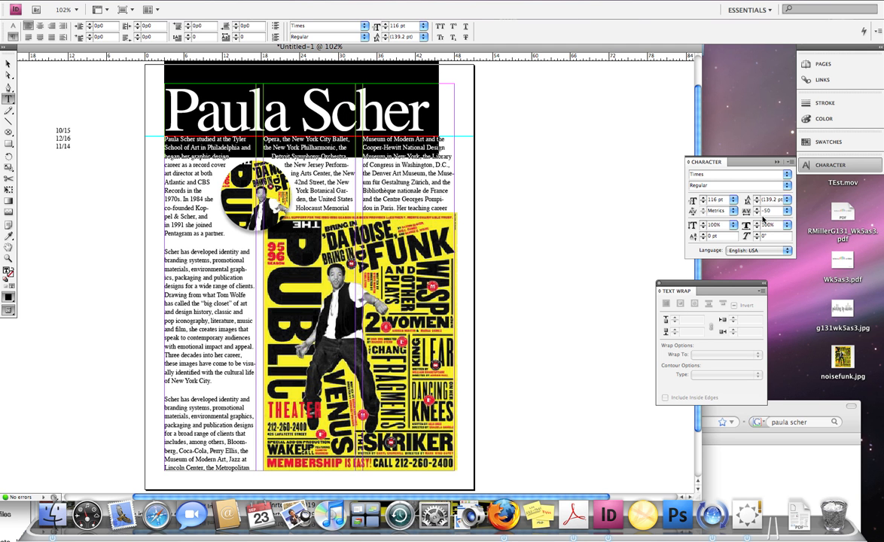
pyautogui.hotkey('alt', 'Right')
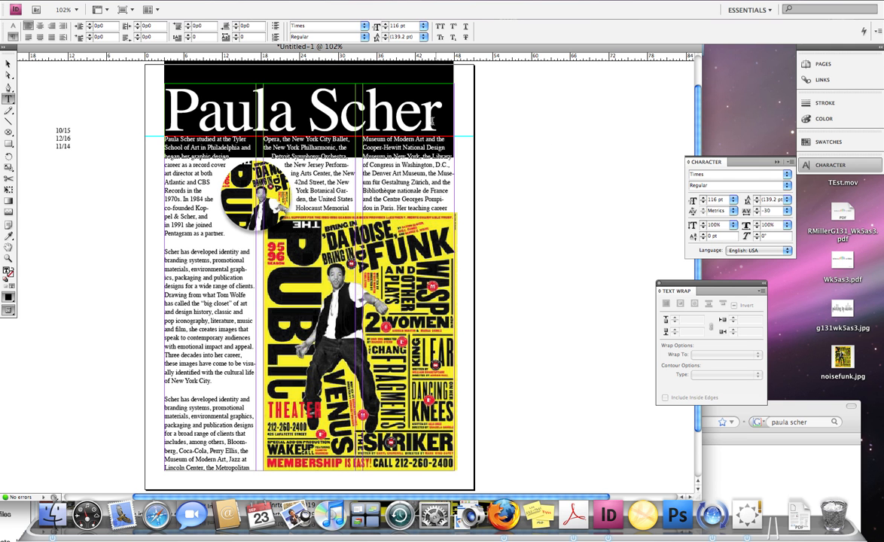
pyautogui.moveTo(442, 120); pyautogui.dragTo(158, 127)
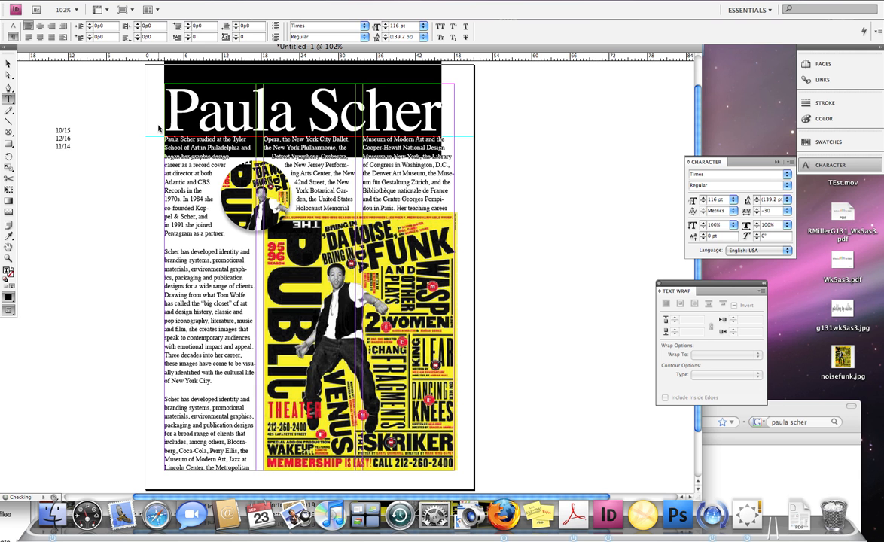
pyautogui.press('super+shift+period')
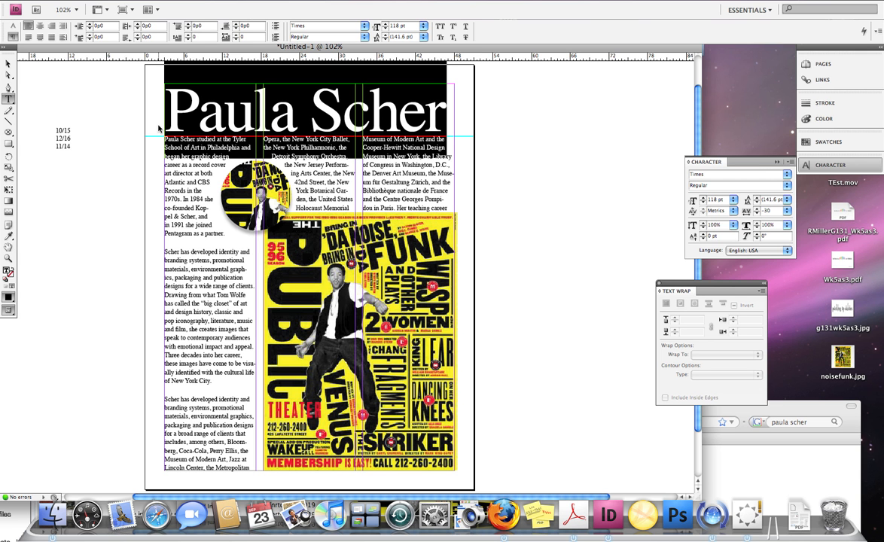
pyautogui.press('super+shift+period')
pyautogui.press('super+shift+period')
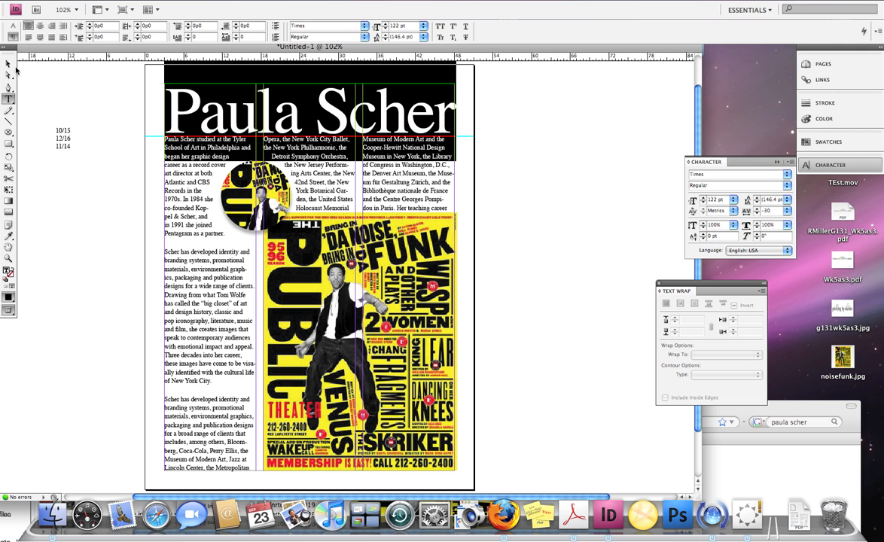
# Nudge the headline frame slightly up and left, then hide the guides.
pyautogui.click(8, 63)
pyautogui.click(83, 90)
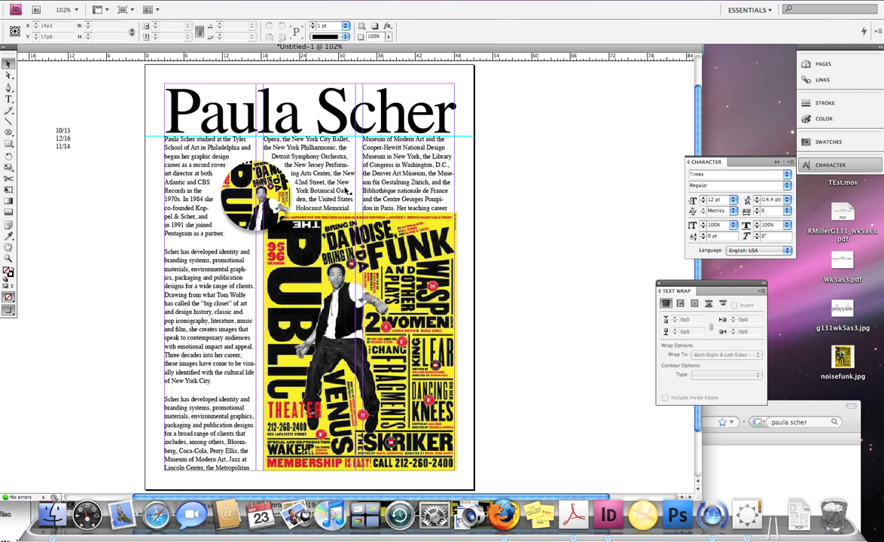
pyautogui.click(423, 136)
pyautogui.click(503, 207)
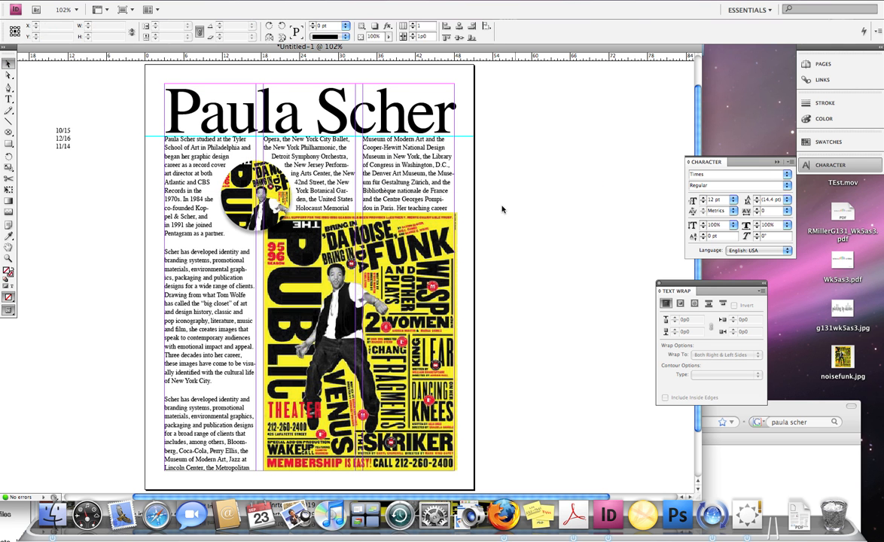
pyautogui.click(353, 127)
pyautogui.press('Up')
pyautogui.press('Up')
pyautogui.press('Up')
pyautogui.press('Up')
pyautogui.press('Up')
pyautogui.press('Up')
pyautogui.press('Up')
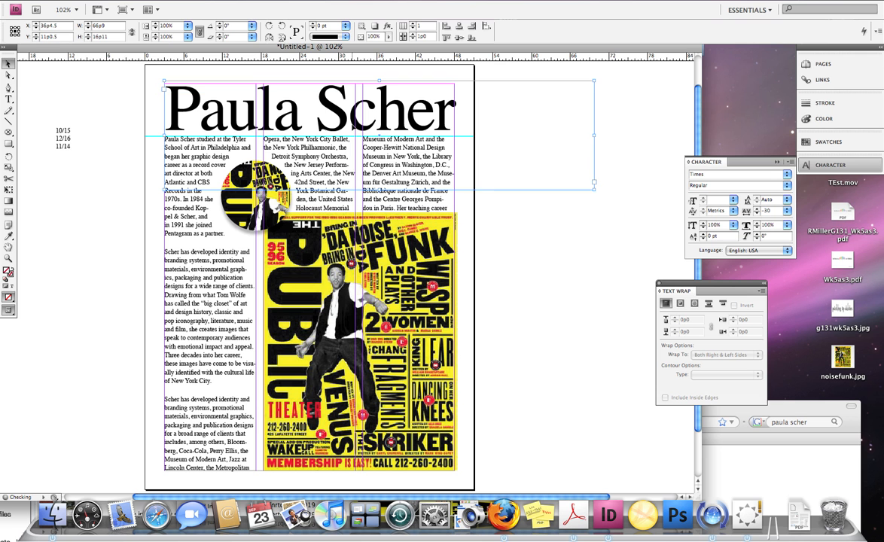
pyautogui.press('Up')
pyautogui.press('Up')
pyautogui.press('Left')
pyautogui.press('Left')
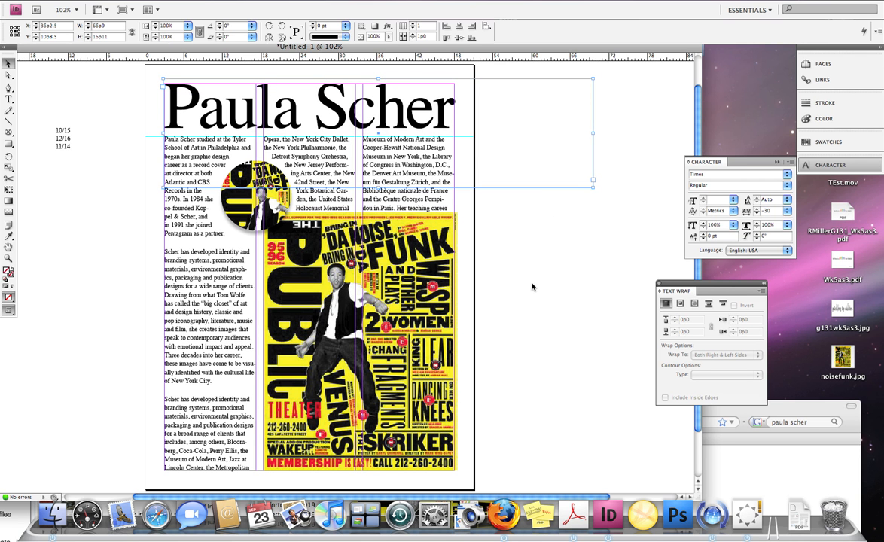
pyautogui.click(474, 154)
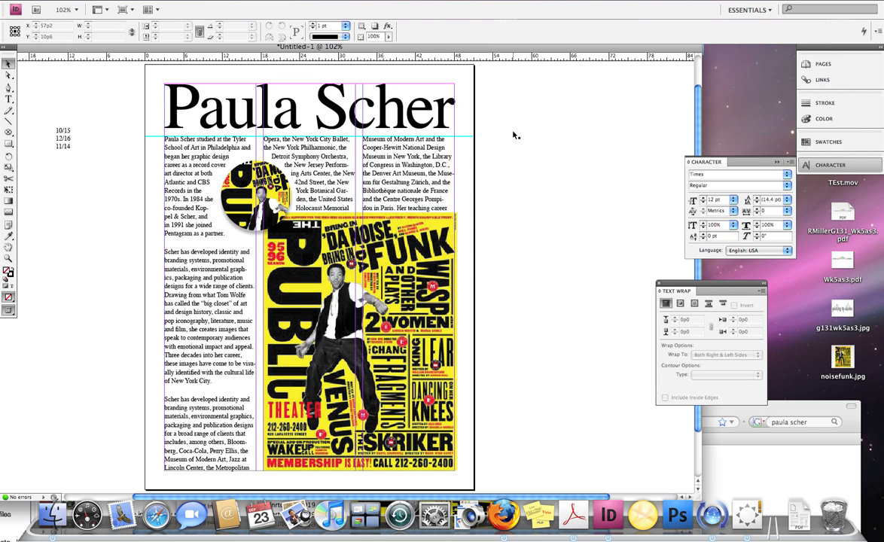
pyautogui.press('super+semicolon')
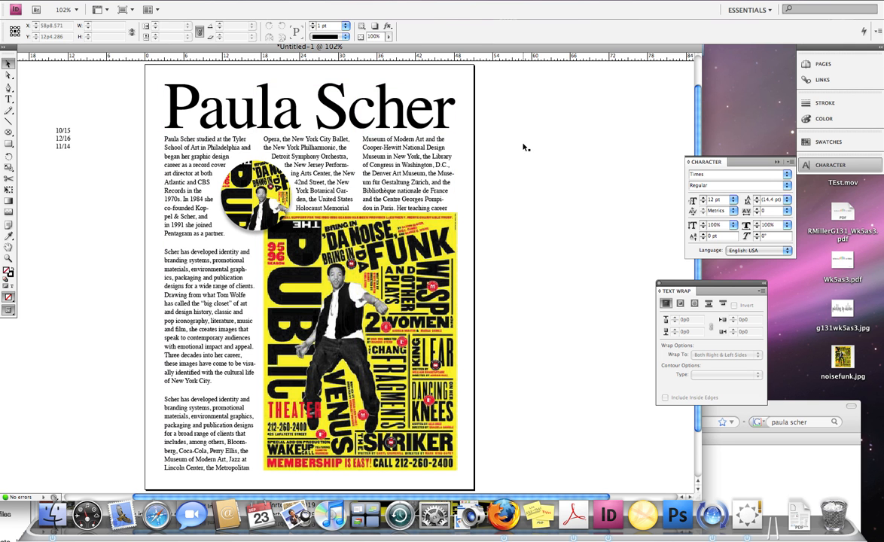
# Shorten the first-column frame so it ends at 'Jazz at Lincoln'.
pyautogui.click(525, 145)
pyautogui.click(530, 247)
pyautogui.click(223, 413)
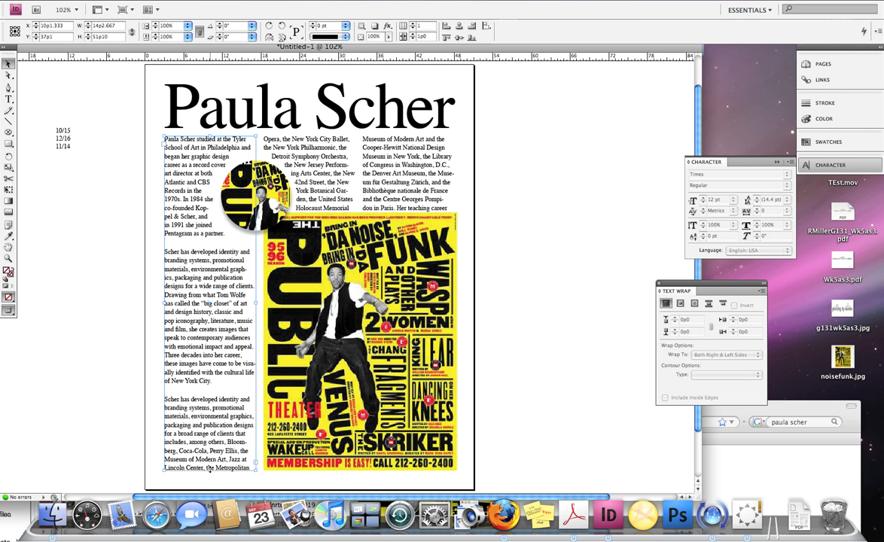
pyautogui.moveTo(210, 468); pyautogui.dragTo(210, 461)
pyautogui.click(552, 441)
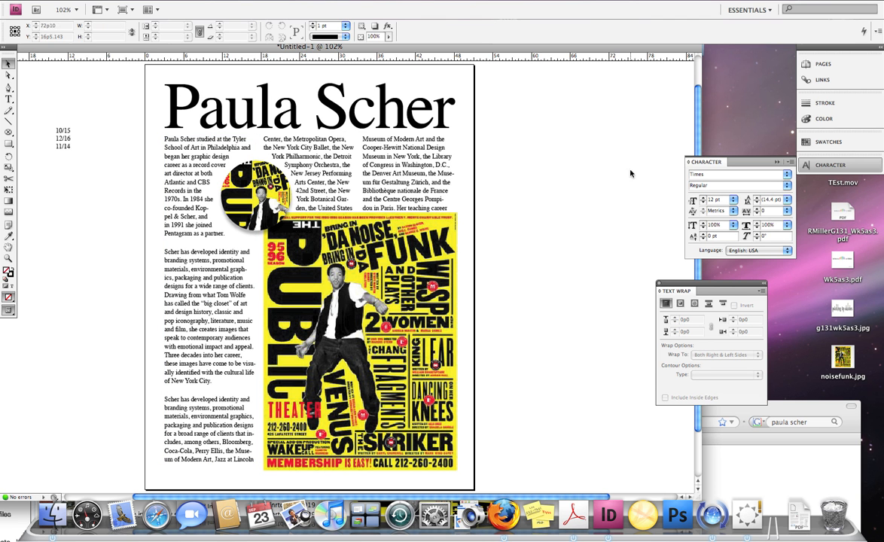
pyautogui.click(8, 122)
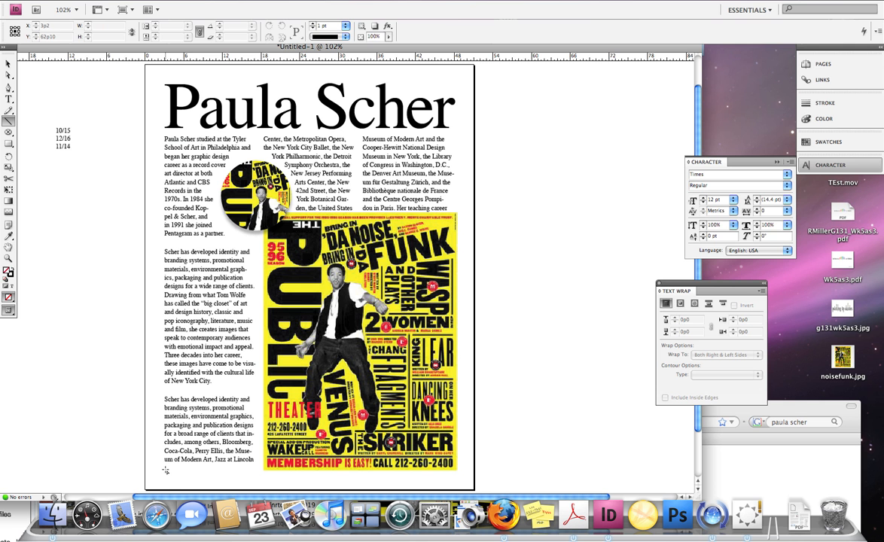
# Draw a horizontal rule under the first column with a heavier yellow stroke.
pyautogui.press('super+;')
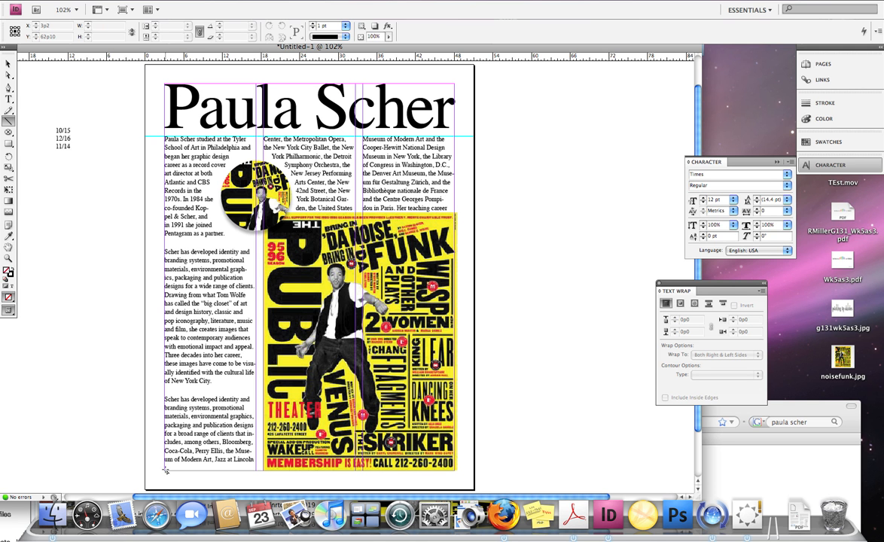
pyautogui.moveTo(165, 471); pyautogui.dragTo(256, 472)
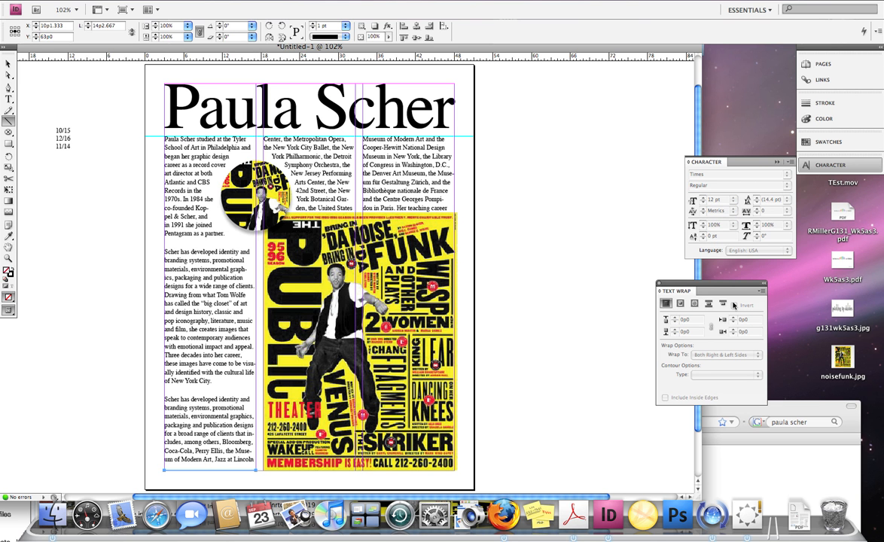
pyautogui.click(826, 105)
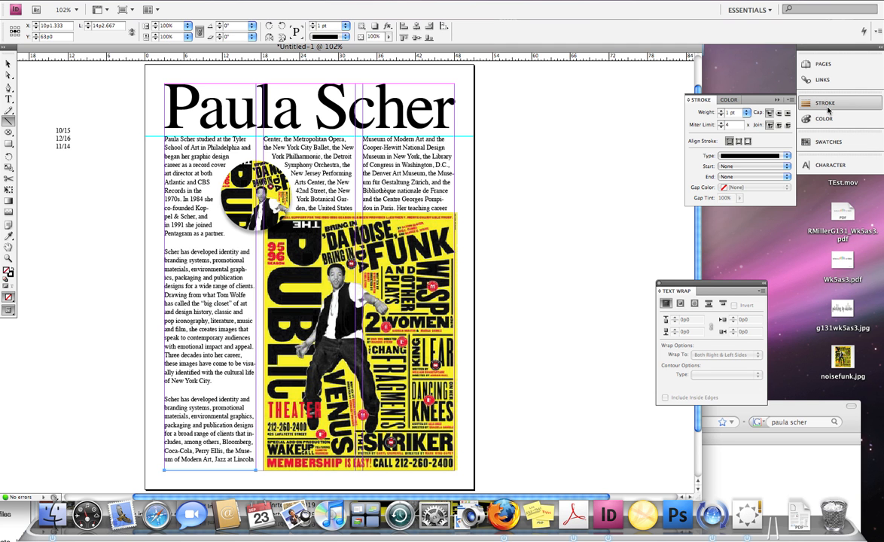
pyautogui.click(747, 113)
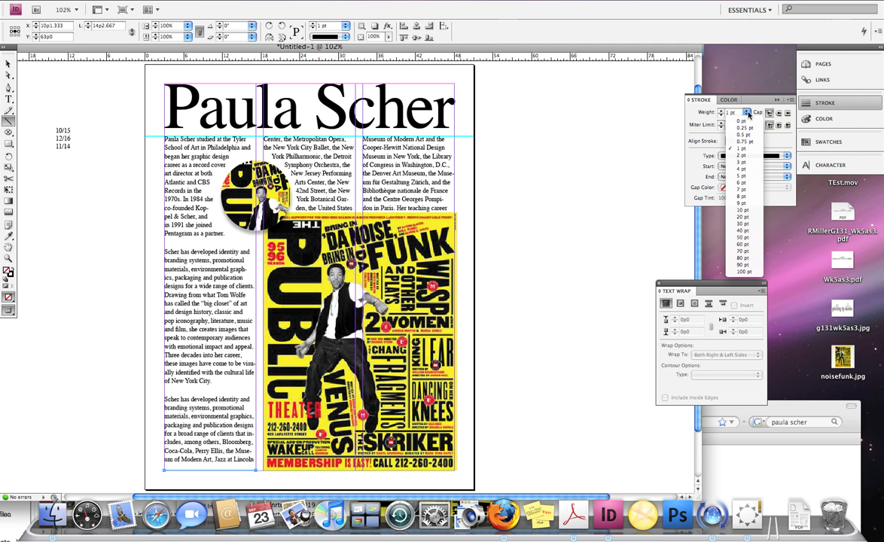
pyautogui.click(744, 158)
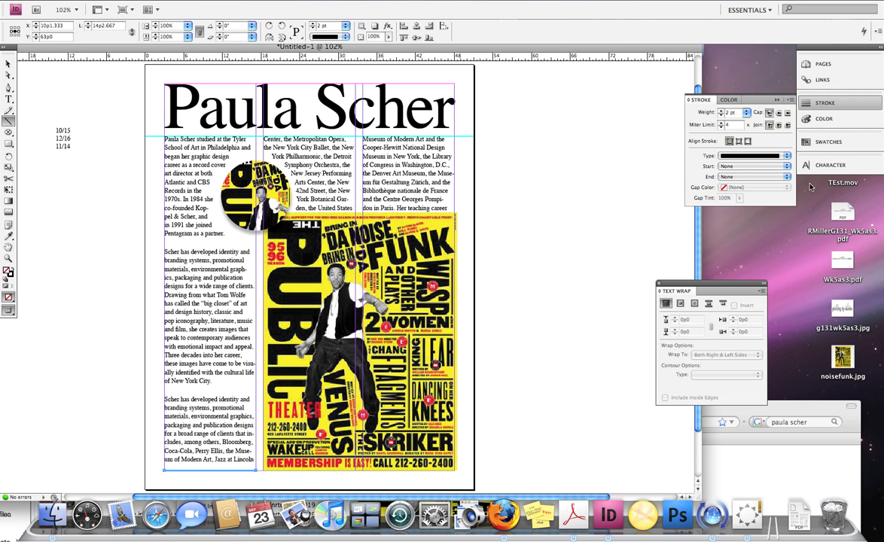
pyautogui.click(828, 142)
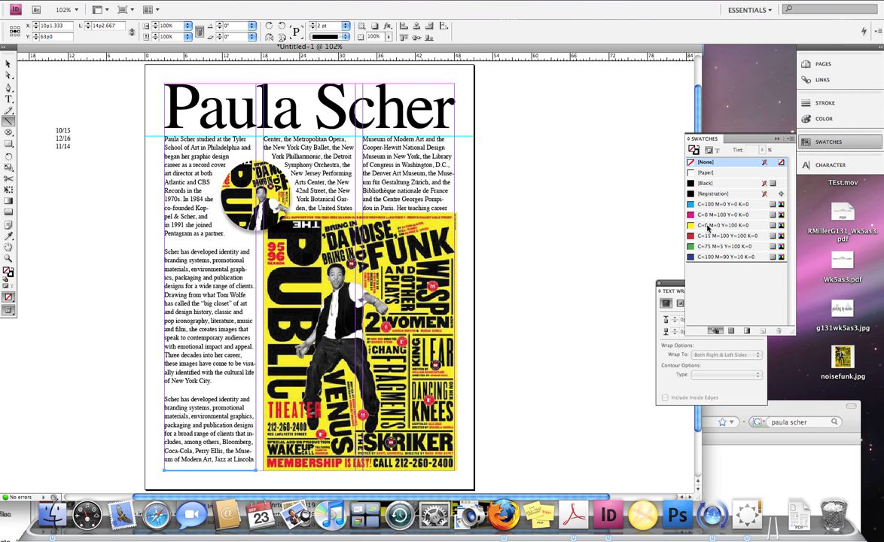
pyautogui.click(707, 226)
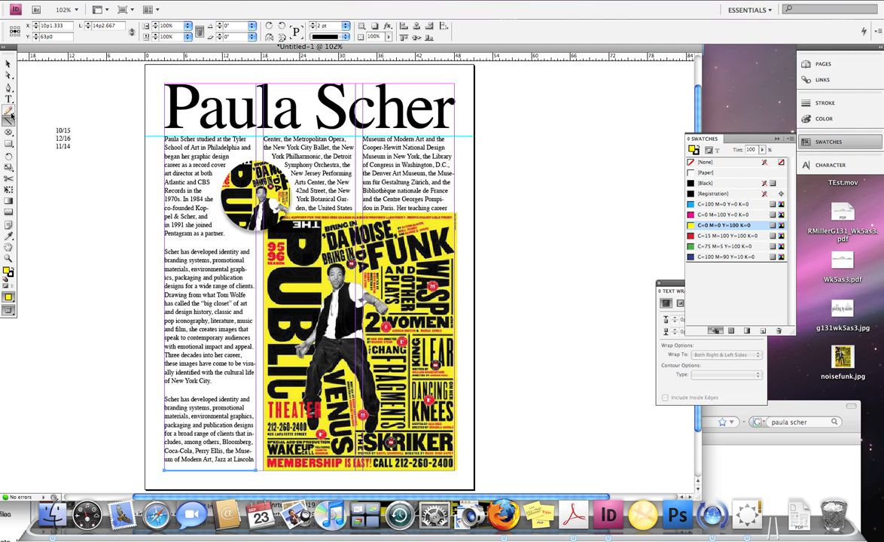
# Apply the C=0 M=0 Y=100 K=0 yellow swatch to the rule's stroke.
pyautogui.press('w')
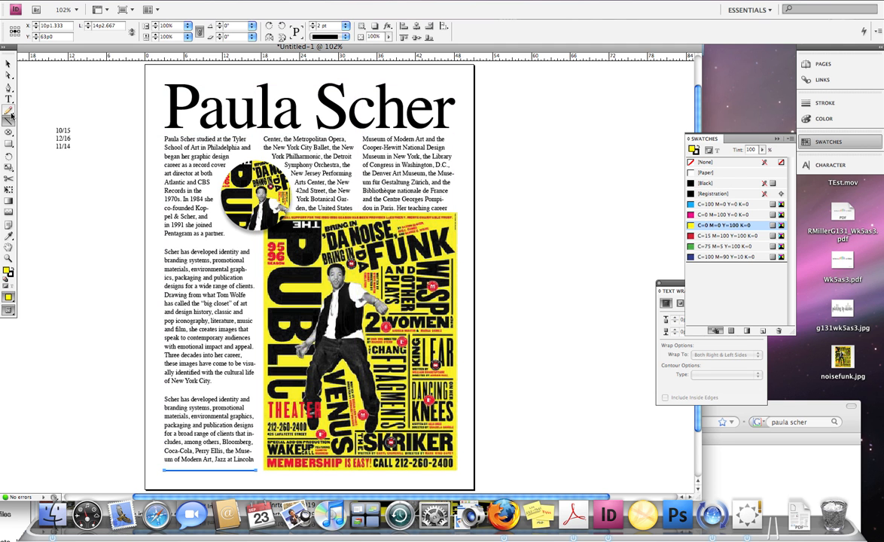
pyautogui.click(8, 63)
pyautogui.click(66, 90)
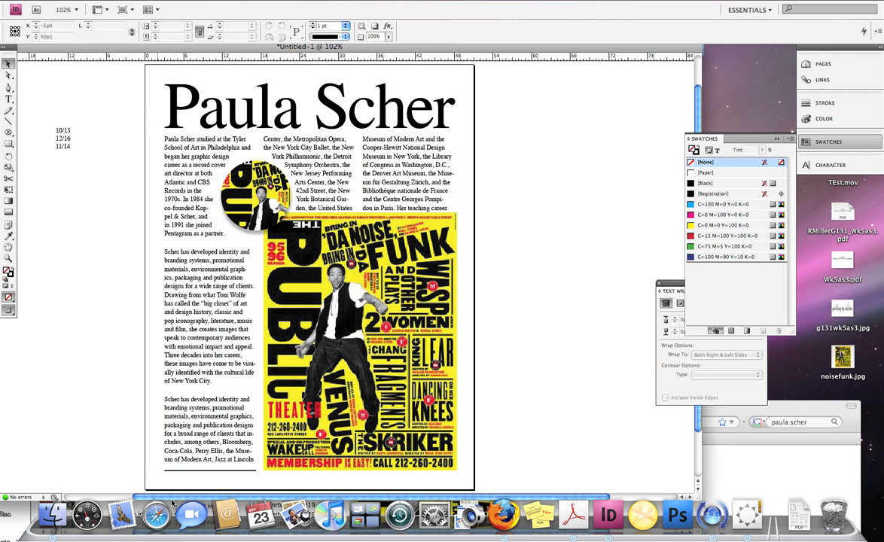
pyautogui.click(173, 470)
pyautogui.click(711, 225)
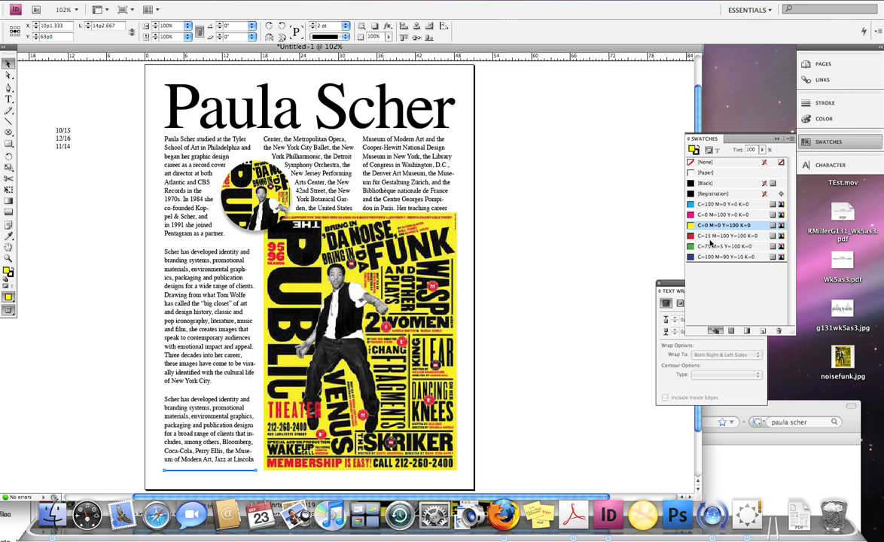
pyautogui.click(694, 161)
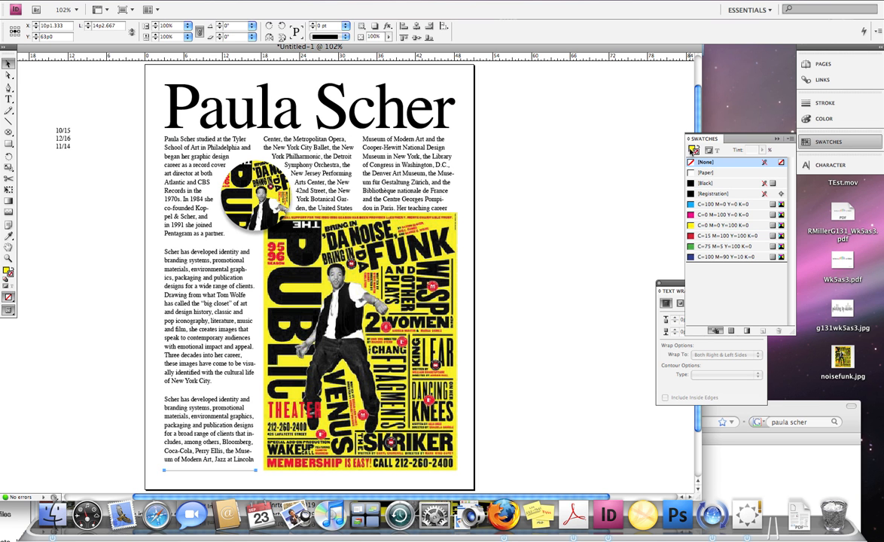
pyautogui.click(693, 149)
pyautogui.click(696, 154)
pyautogui.click(692, 149)
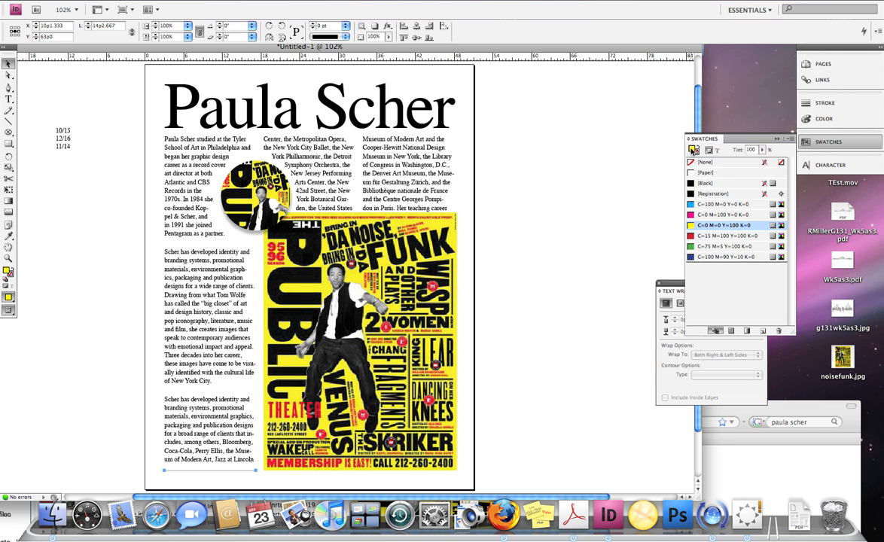
# Set the yellow rule's stroke weight to 7 pt, after trying 2 pt.
pyautogui.click(827, 106)
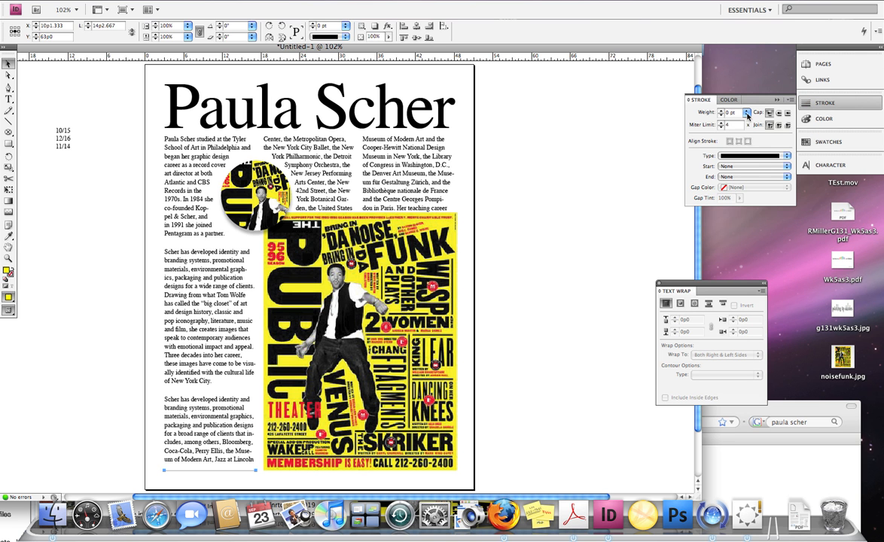
pyautogui.click(746, 114)
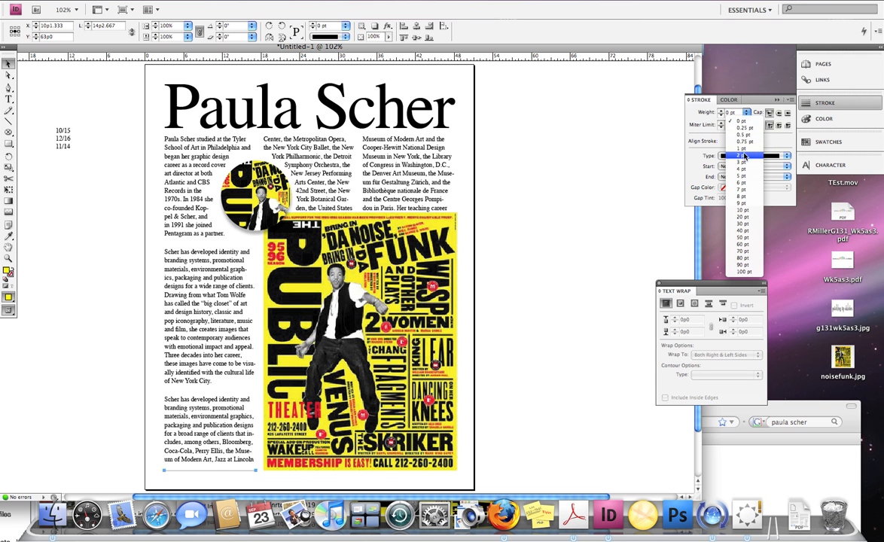
pyautogui.click(744, 155)
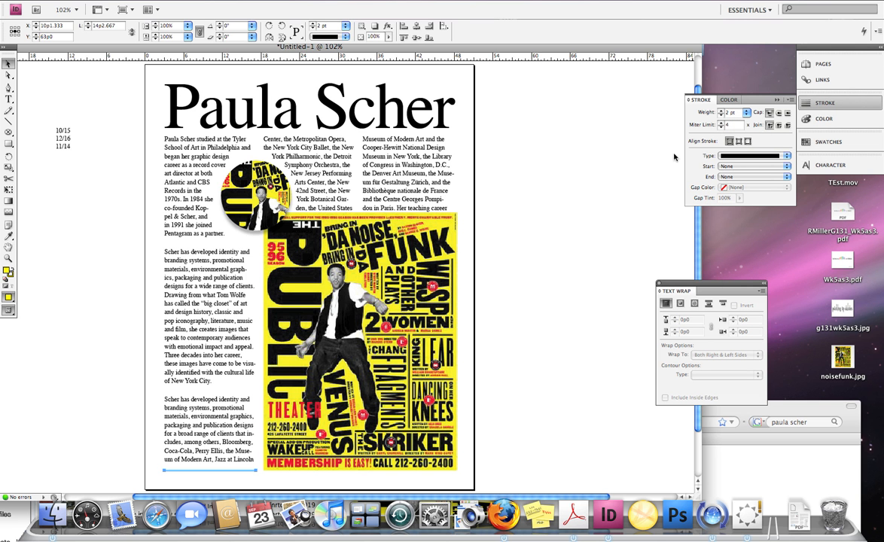
pyautogui.click(623, 168)
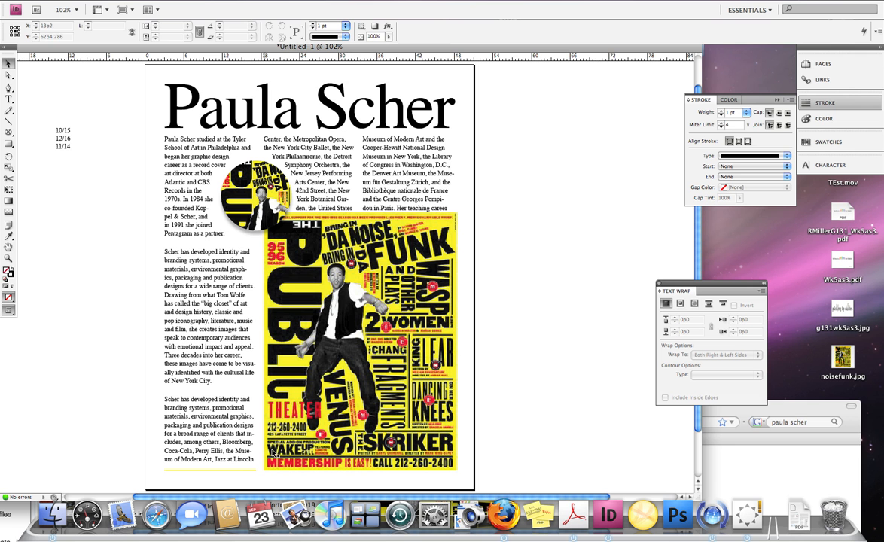
pyautogui.click(230, 470)
pyautogui.click(831, 104)
pyautogui.click(832, 104)
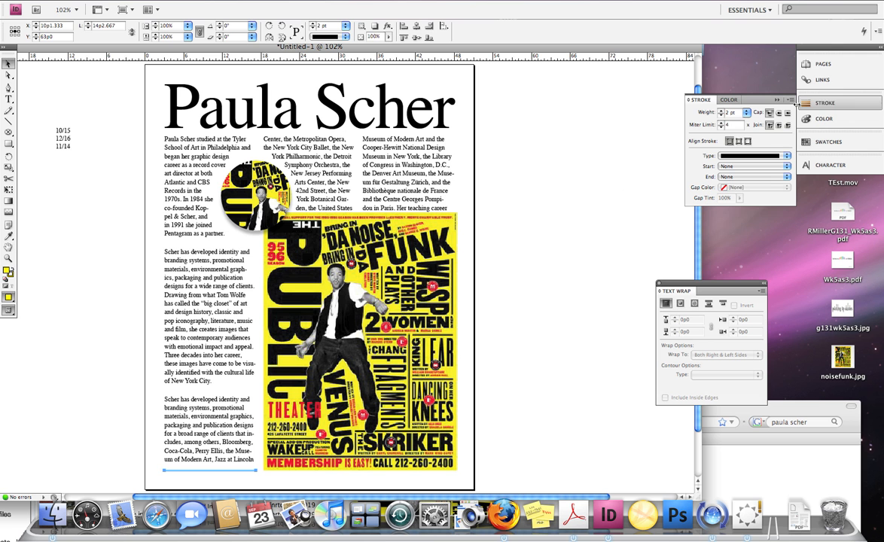
pyautogui.click(746, 113)
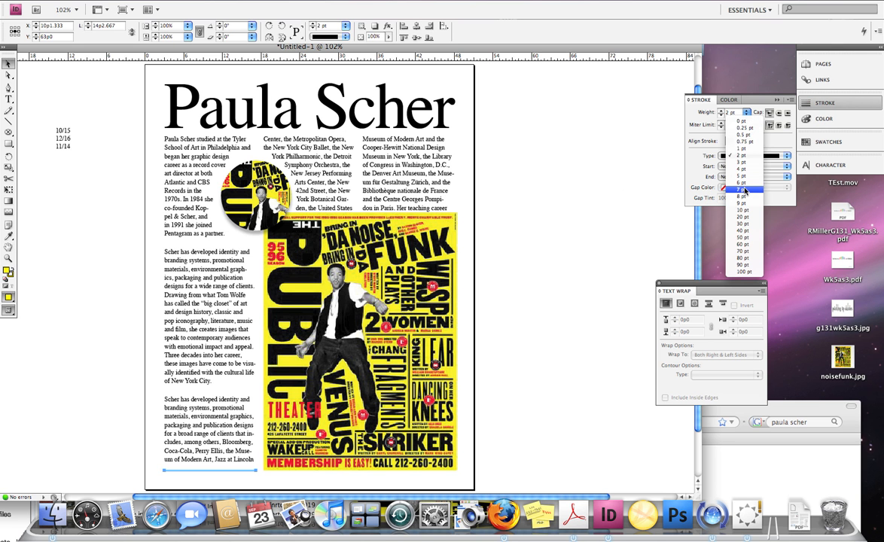
pyautogui.click(682, 174)
pyautogui.click(604, 226)
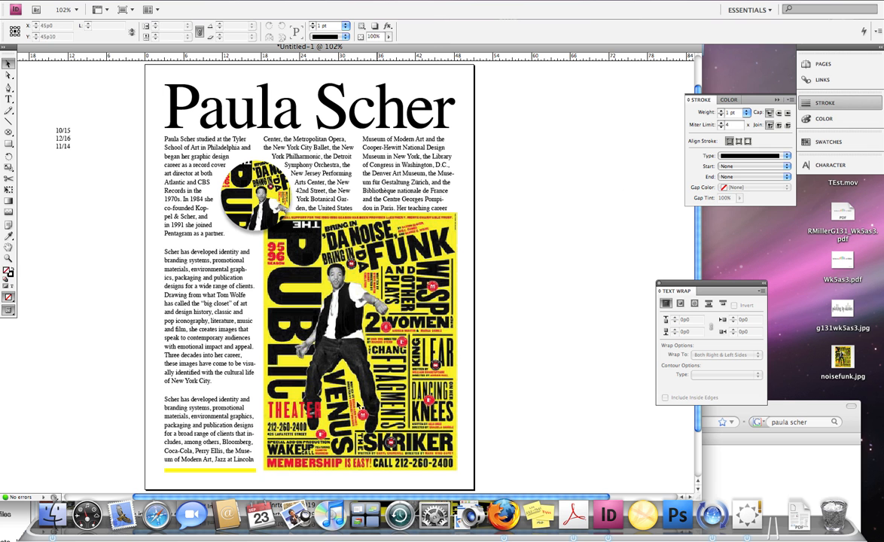
pyautogui.click(249, 471)
# Move the yellow rule up under the headline and extend it across the headline's width.
pyautogui.moveTo(244, 473); pyautogui.dragTo(265, 132)
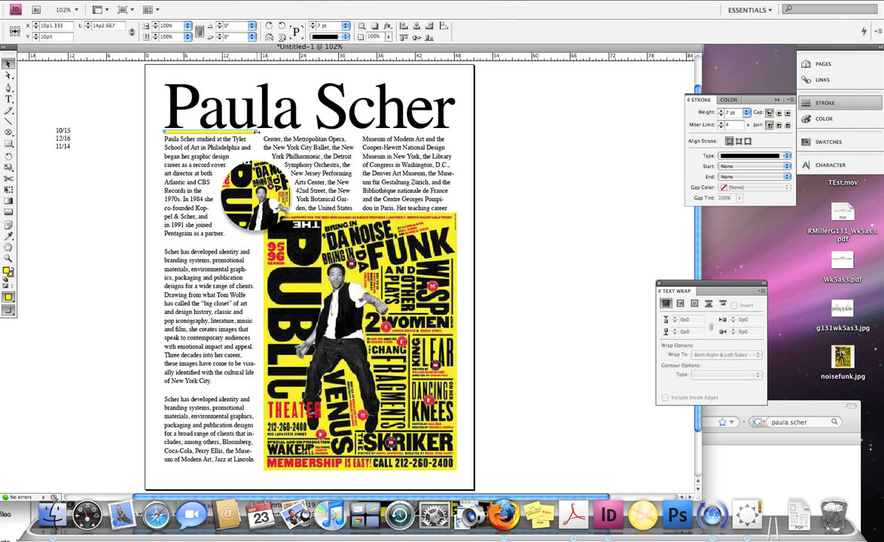
pyautogui.moveTo(256, 131); pyautogui.dragTo(391, 141)
pyautogui.hotkey('ctrl', 'z')
pyautogui.moveTo(257, 131); pyautogui.dragTo(449, 131)
# Show the guides and check the rule's alignment against the headline and columns.
pyautogui.click(527, 179)
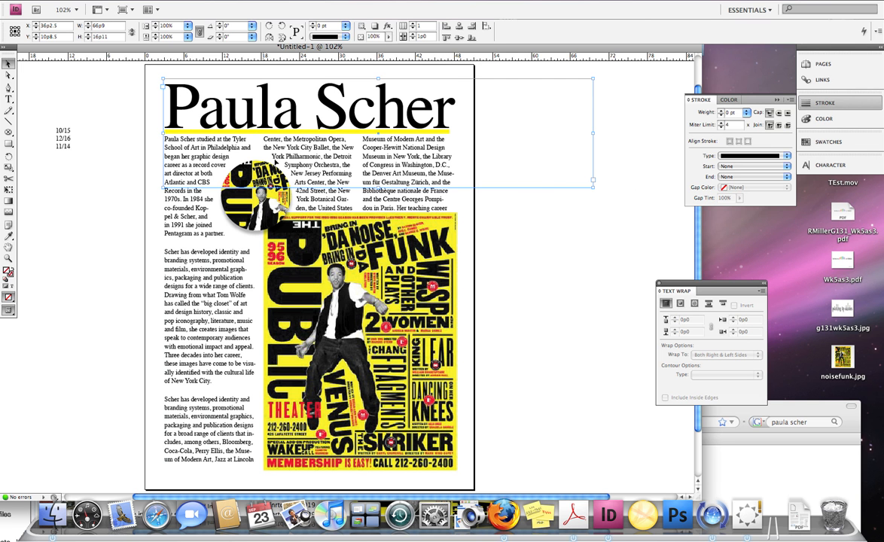
pyautogui.press('super+semicolon')
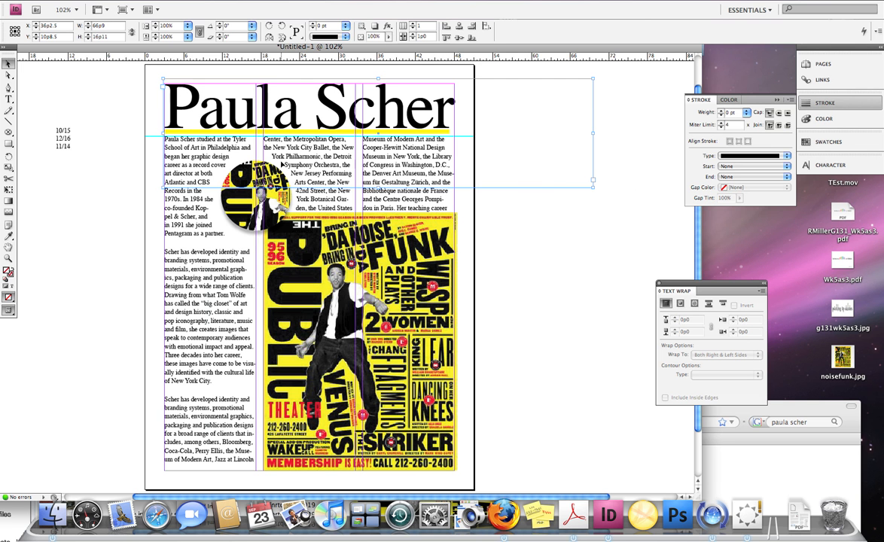
pyautogui.click(174, 132)
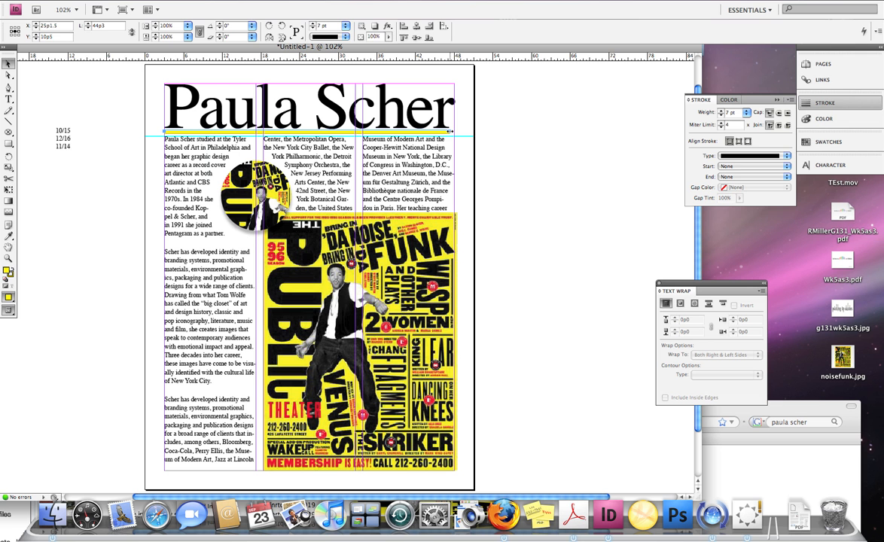
pyautogui.moveTo(161, 74); pyautogui.dragTo(532, 167)
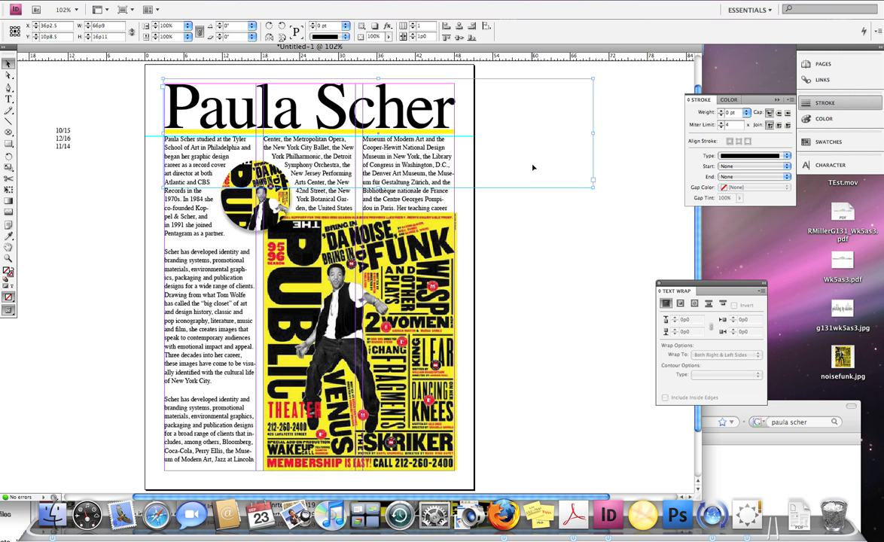
pyautogui.click(523, 292)
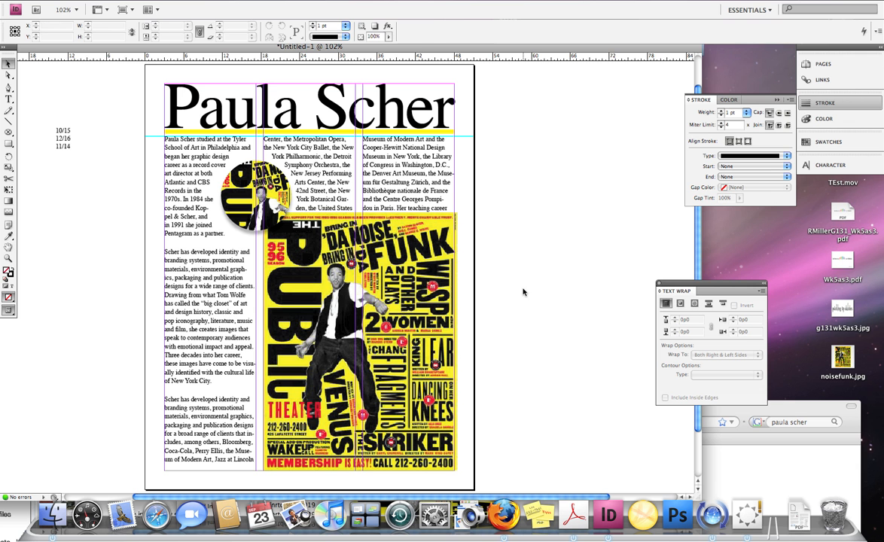
pyautogui.click(409, 114)
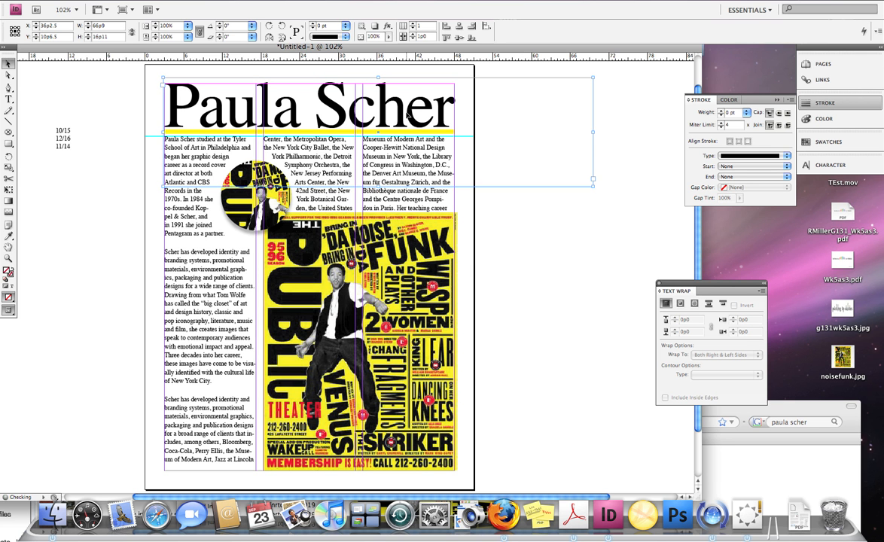
pyautogui.click(446, 133)
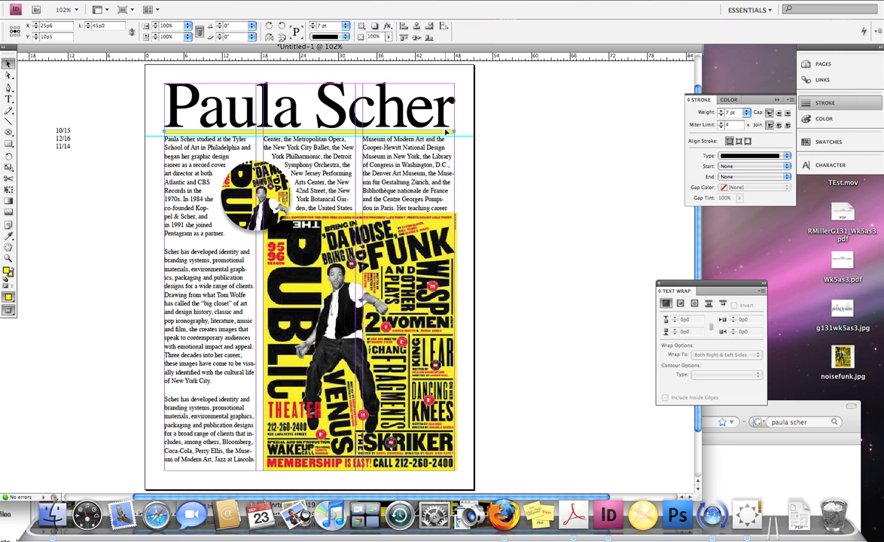
pyautogui.click(505, 143)
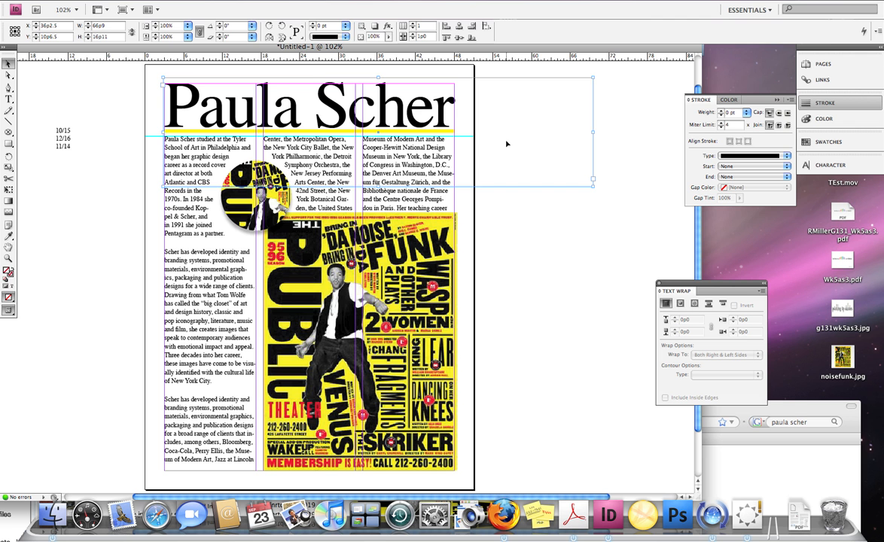
pyautogui.click(215, 377)
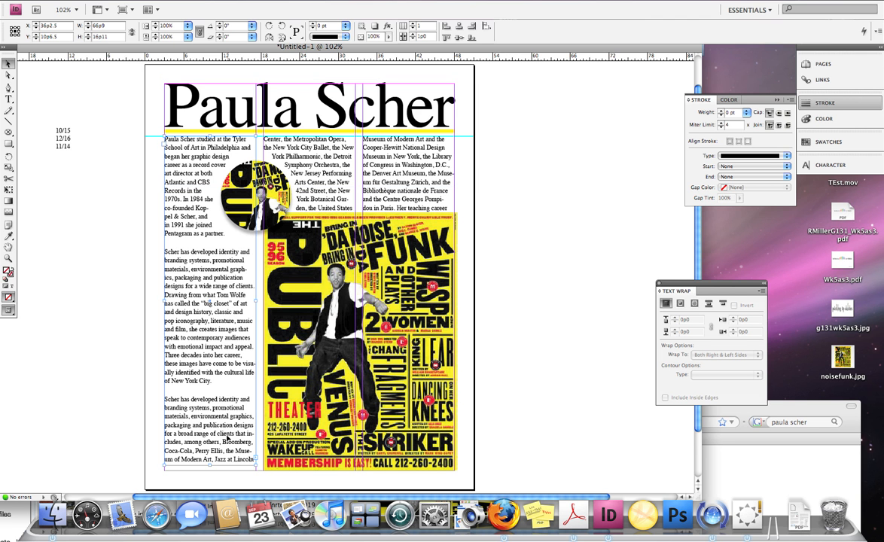
# Lengthen the left text frame slightly downward.
pyautogui.moveTo(210, 464); pyautogui.dragTo(210, 472)
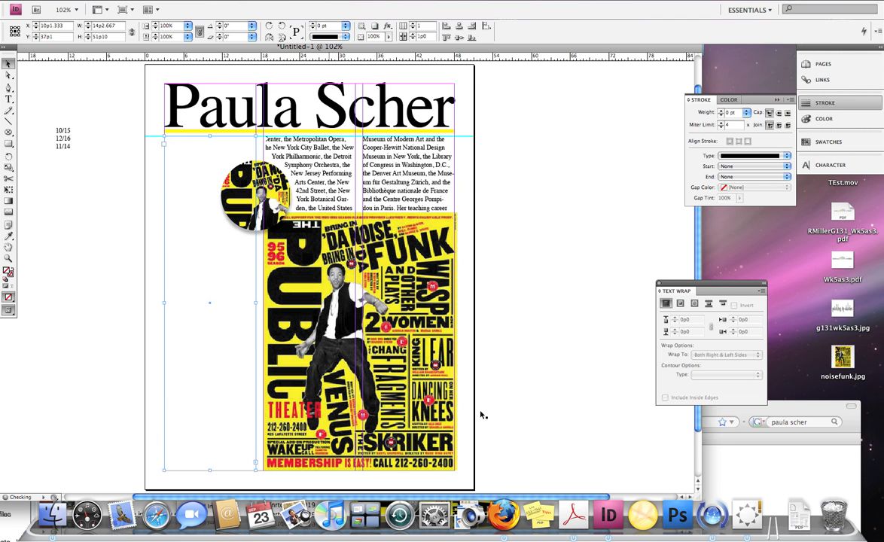
pyautogui.click(557, 380)
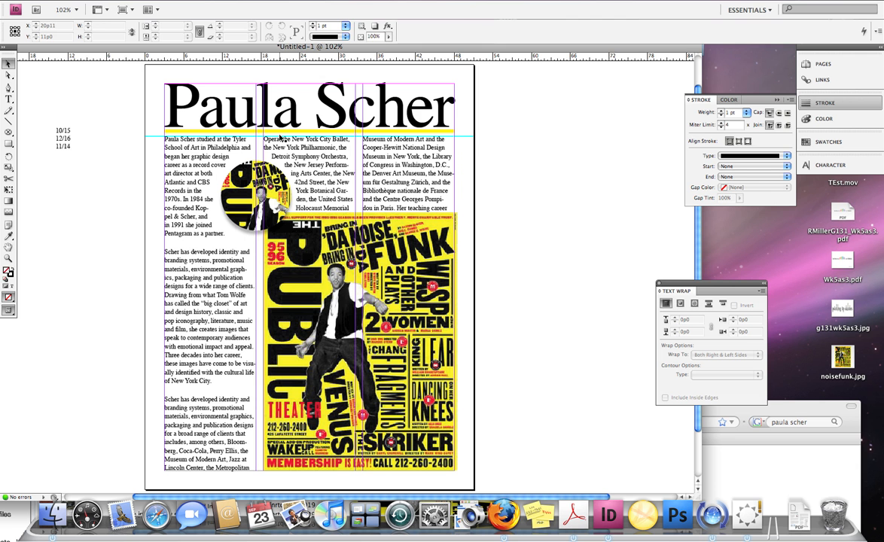
pyautogui.click(8, 99)
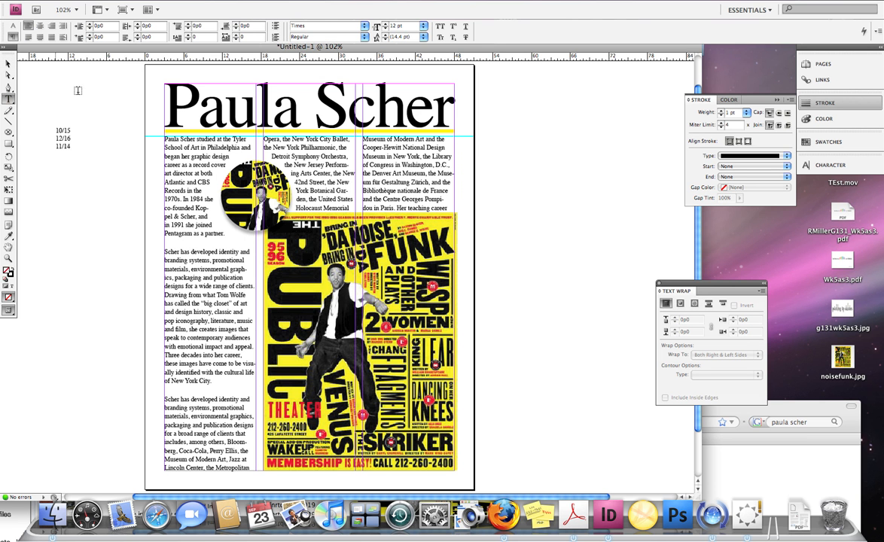
pyautogui.click(429, 121)
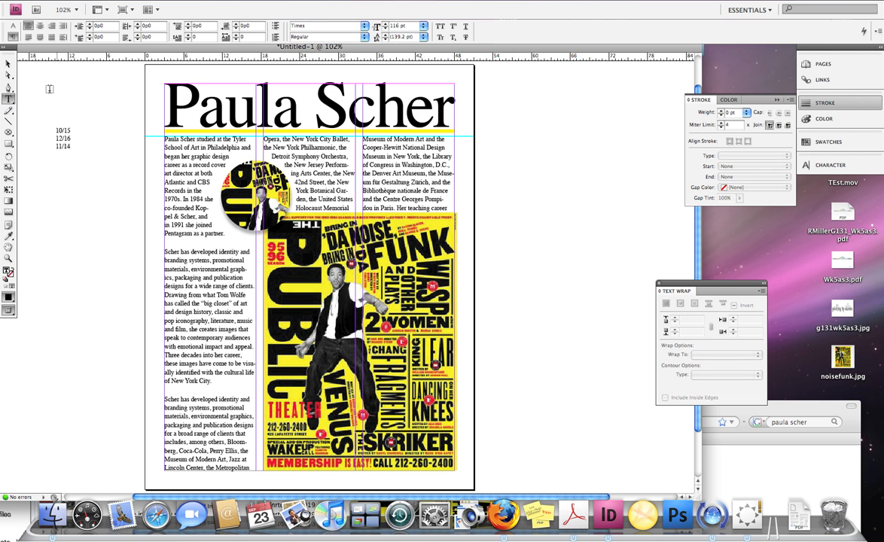
# Create a text frame on the pasteboard and type the note '2 fonts only, contrast'.
pyautogui.click(8, 64)
pyautogui.click(9, 98)
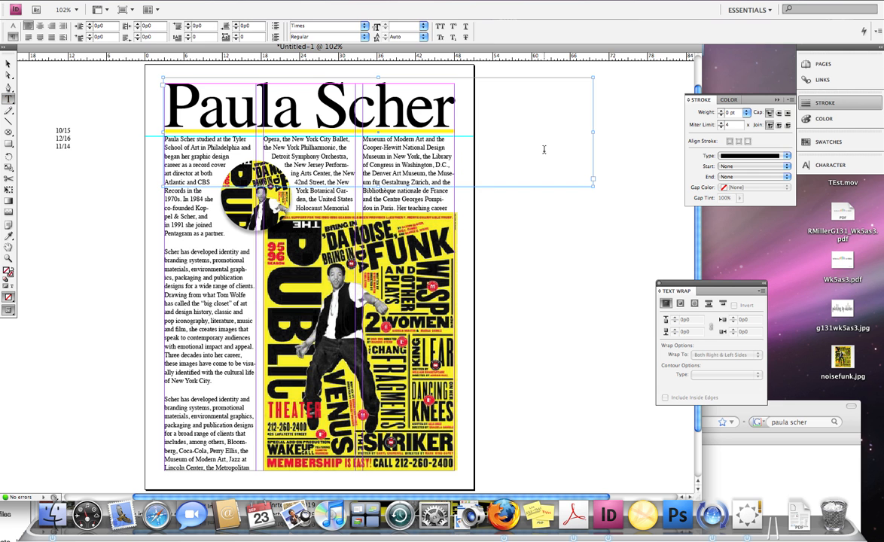
pyautogui.moveTo(500, 218); pyautogui.dragTo(619, 417)
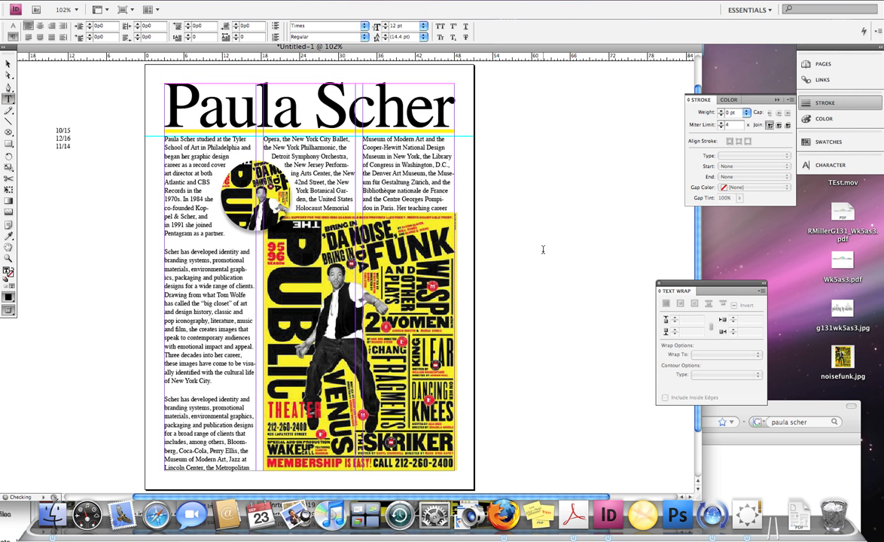
pyautogui.write('2 fonts only, contrast')
# Draw a text frame under the poster and type the byline 'by' with the author's name.
pyautogui.click(8, 63)
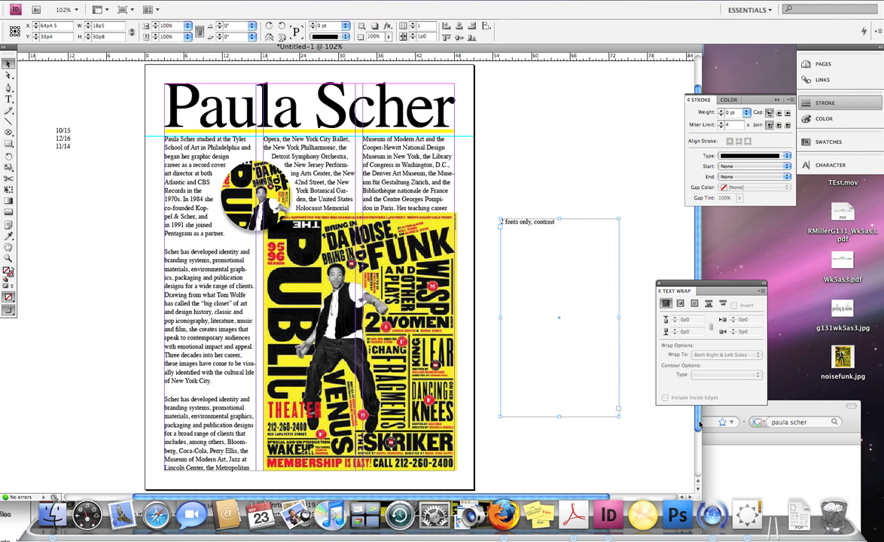
pyautogui.scroll(-3, 445, 429)
pyautogui.press('t')
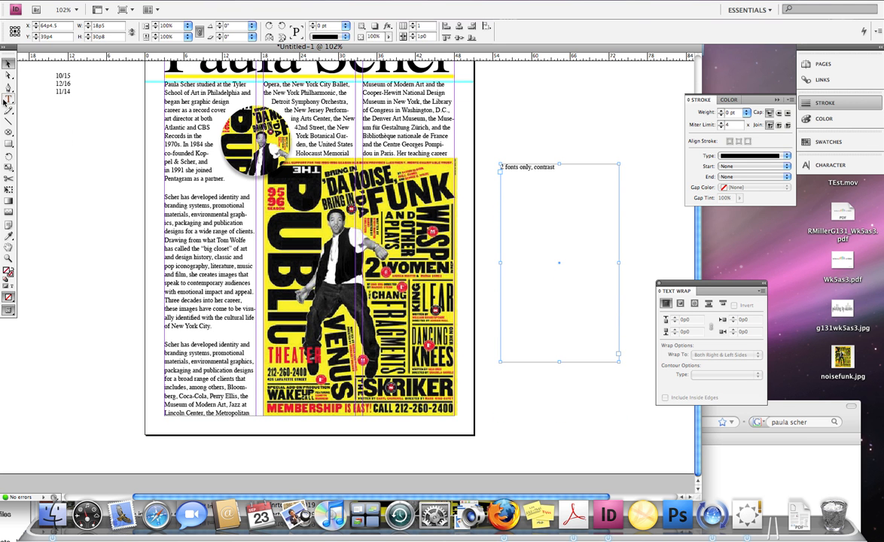
pyautogui.moveTo(388, 427); pyautogui.dragTo(524, 456)
pyautogui.write('by Angela Gomez')
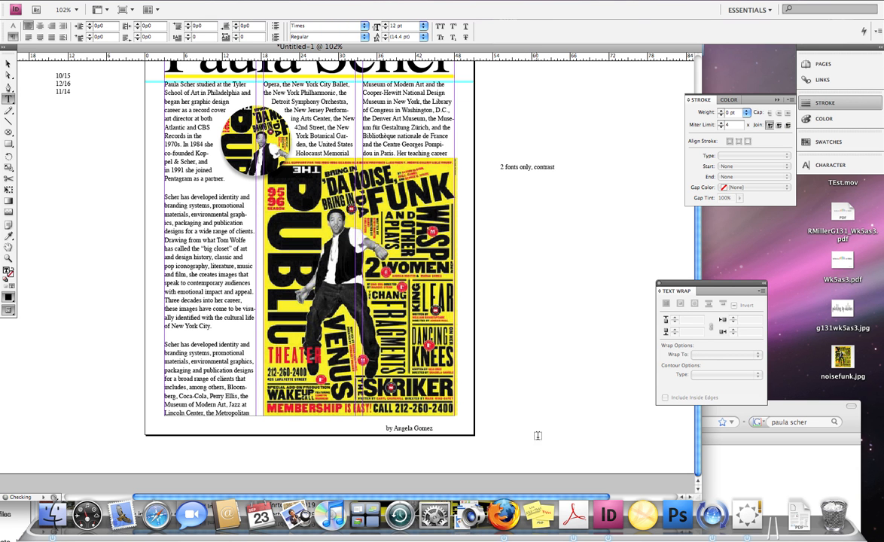
pyautogui.press('Escape')
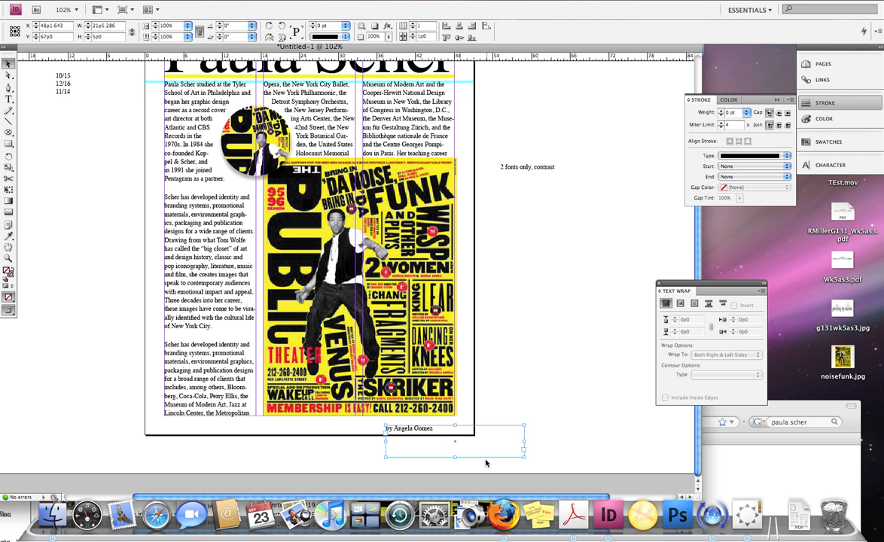
# Move the byline frame up and to the right.
pyautogui.moveTo(427, 431); pyautogui.dragTo(440, 424)
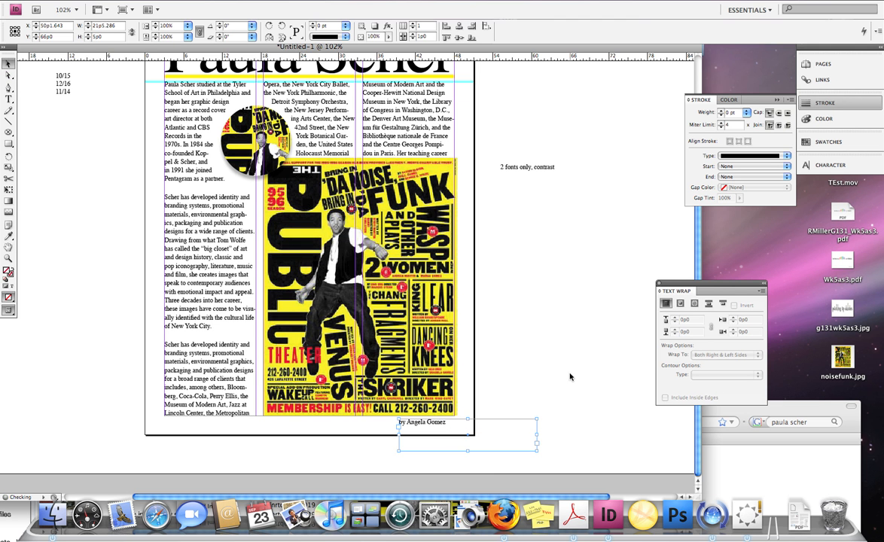
pyautogui.press('Right')
pyautogui.press('Right')
pyautogui.press('Right')
pyautogui.press('Right')
pyautogui.press('Right')
pyautogui.press('Right')
pyautogui.press('Right')
pyautogui.press('Right')
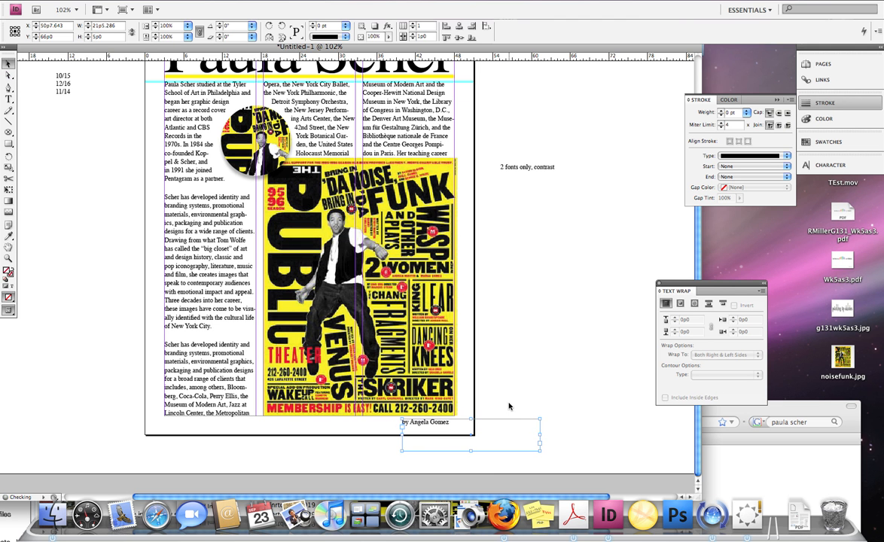
pyautogui.press('Right')
pyautogui.press('Right')
pyautogui.press('Right')
pyautogui.press('Right')
pyautogui.press('Right')
pyautogui.press('Right')
pyautogui.press('Right')
pyautogui.press('Right')
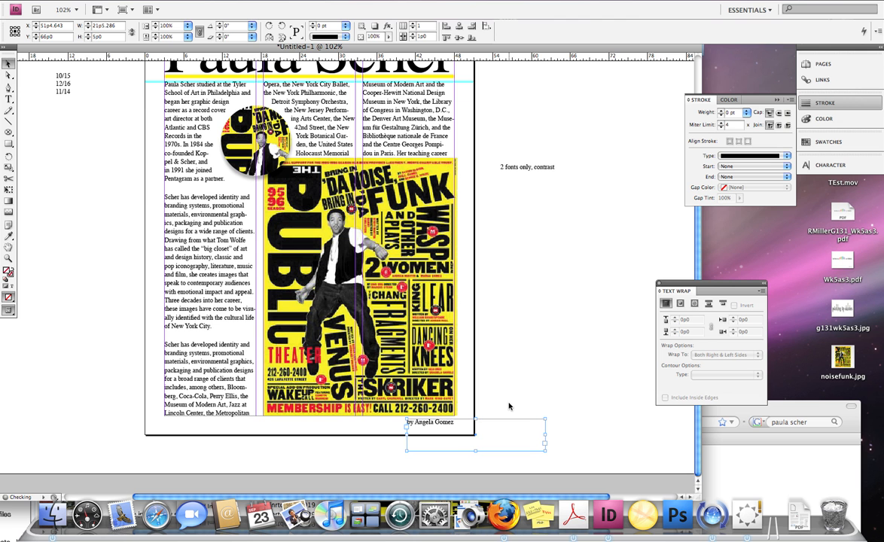
pyautogui.press('Up')
pyautogui.press('Up')
pyautogui.press('Up')
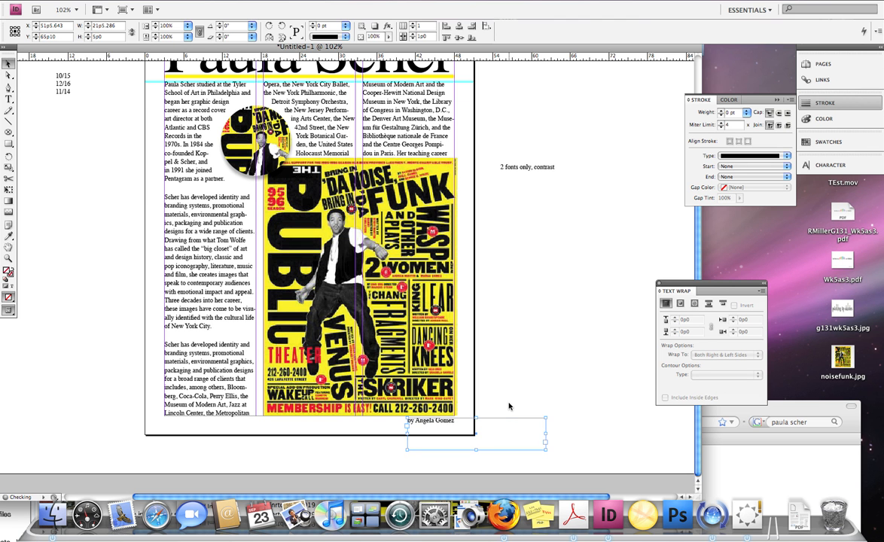
# Resize the right-column text frame and move the byline up beside it.
pyautogui.click(521, 330)
pyautogui.click(358, 108)
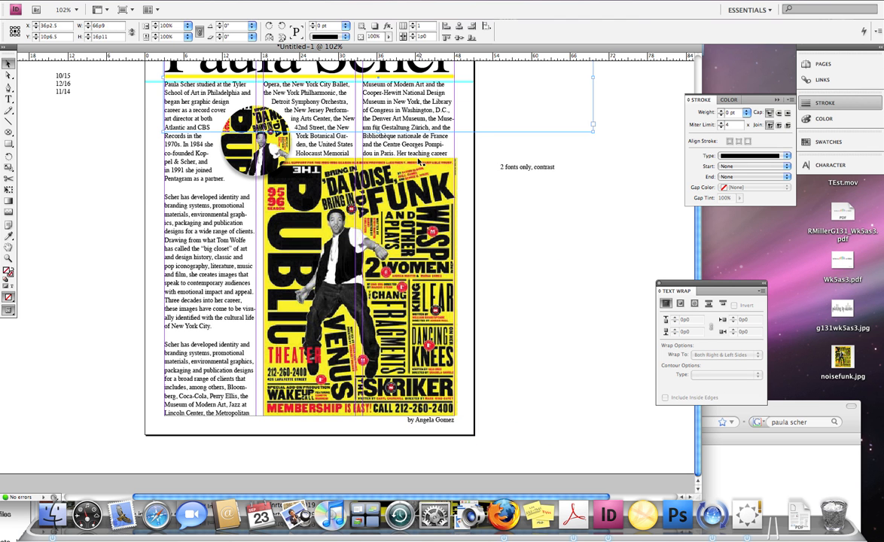
pyautogui.click(410, 182)
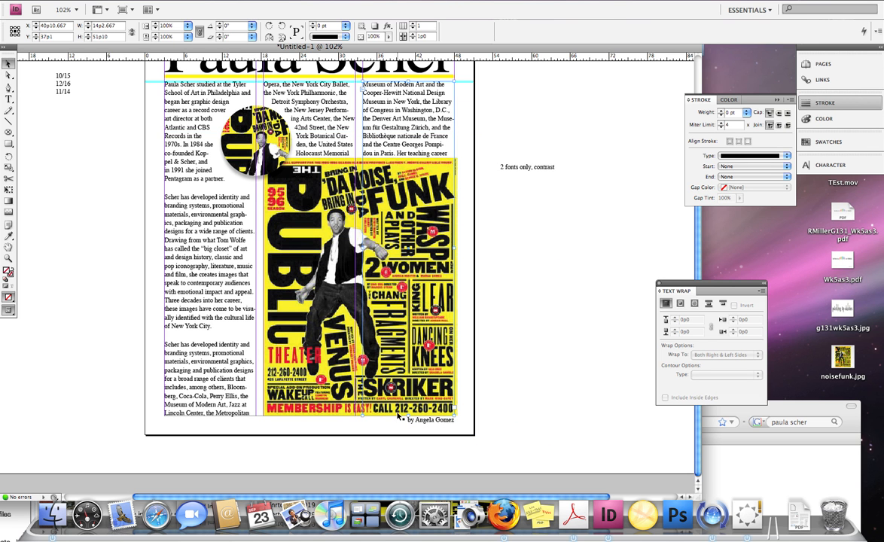
pyautogui.moveTo(409, 418)
pyautogui.mouseDown()
pyautogui.moveTo(381, 363)
pyautogui.moveTo(369, 180)
pyautogui.moveTo(376, 151)
pyautogui.moveTo(393, 143)
pyautogui.mouseUp()
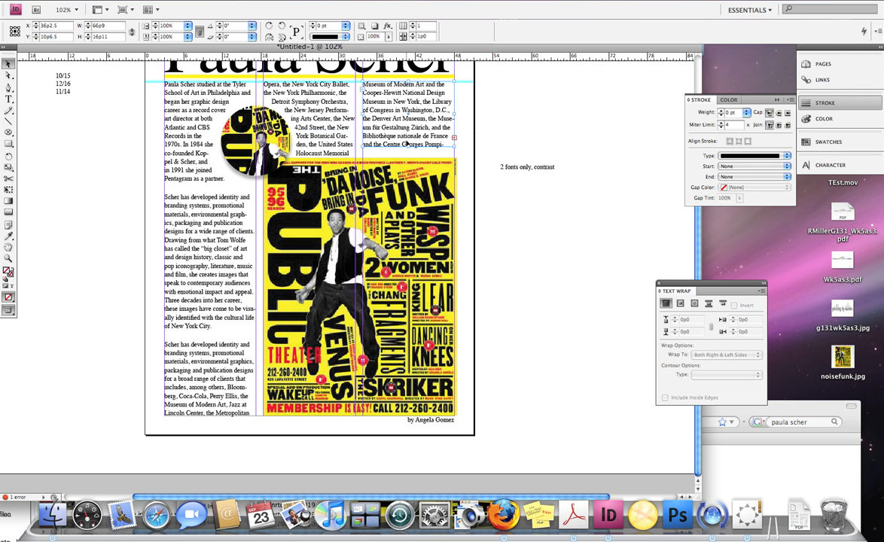
pyautogui.moveTo(408, 146); pyautogui.dragTo(380, 139)
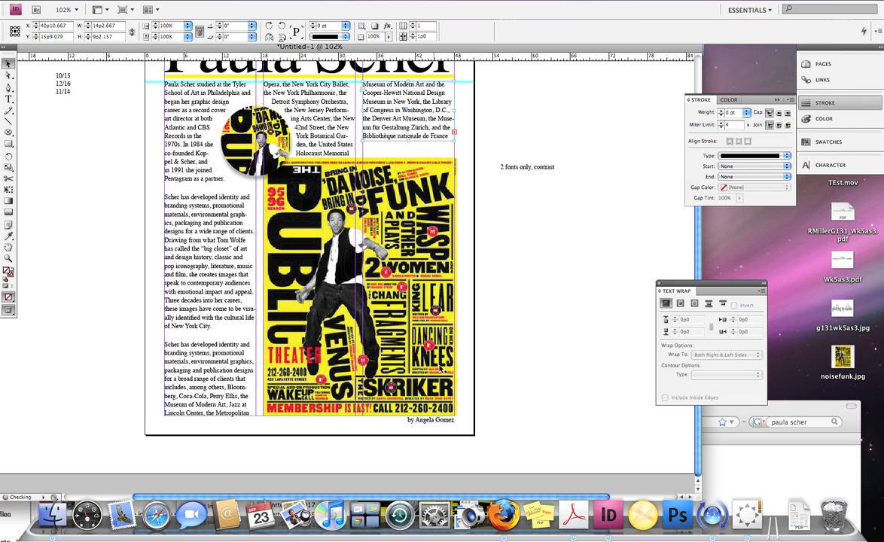
pyautogui.click(429, 424)
pyautogui.moveTo(429, 424); pyautogui.dragTo(411, 153)
# Nudge the byline frame three steps right and one step down.
pyautogui.click(423, 111)
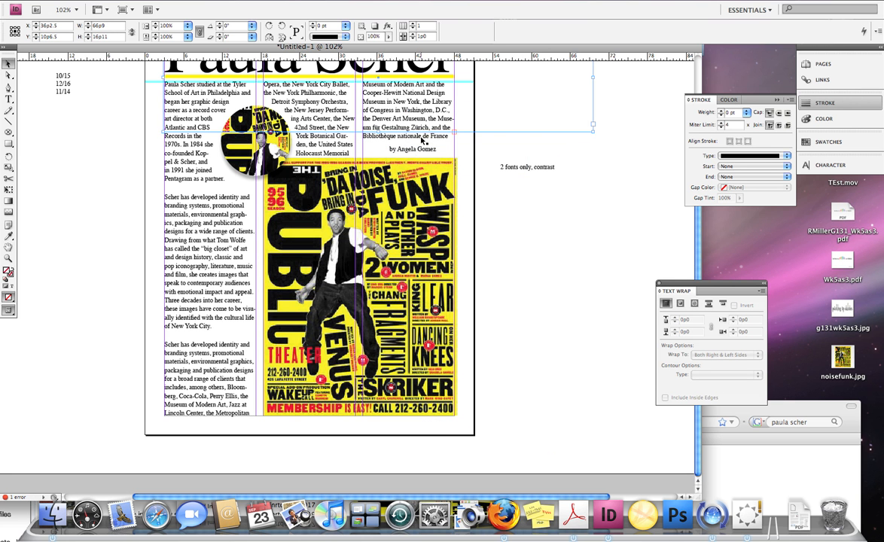
pyautogui.click(407, 140)
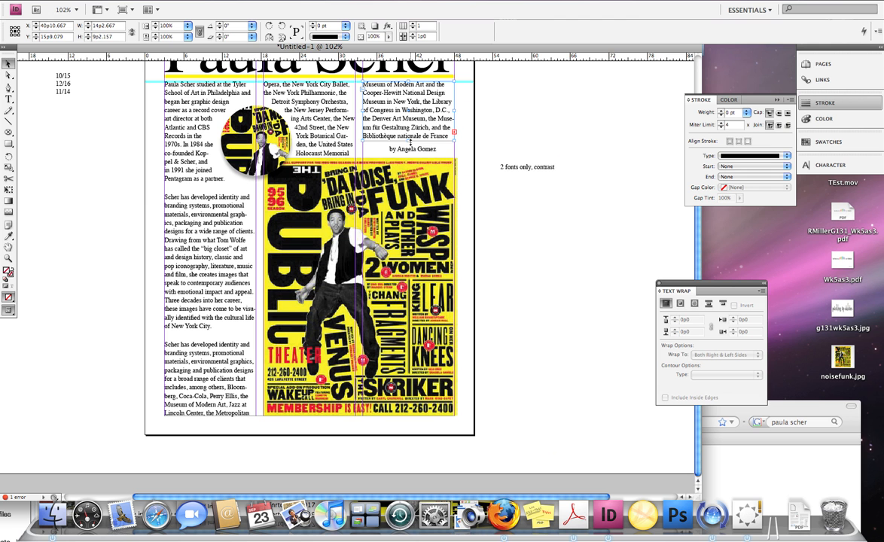
pyautogui.click(413, 151)
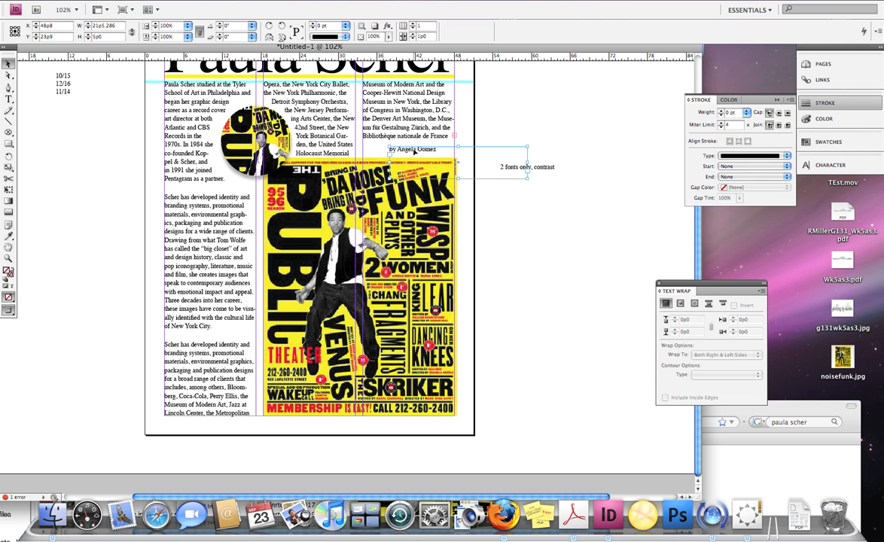
pyautogui.press('Right')
pyautogui.press('Right')
pyautogui.press('Right')
pyautogui.press('Right')
pyautogui.press('Right')
pyautogui.press('Right')
pyautogui.press('Right')
pyautogui.press('Right')
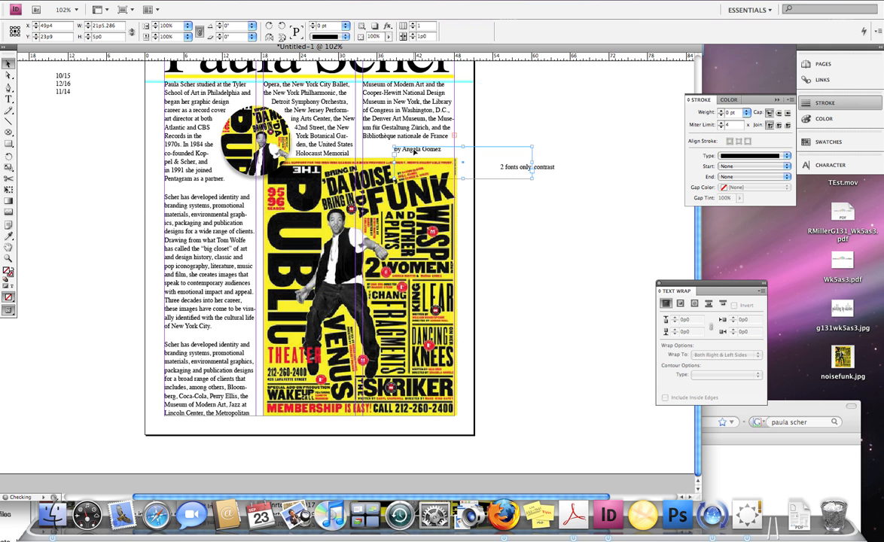
pyautogui.press('Right')
pyautogui.press('Right')
pyautogui.press('Right')
pyautogui.press('Right')
pyautogui.press('Right')
pyautogui.press('Right')
pyautogui.press('Right')
pyautogui.press('Right')
pyautogui.press('Right')
pyautogui.press('Right')
pyautogui.press('Right')
pyautogui.press('Right')
pyautogui.press('Right')
pyautogui.press('Right')
pyautogui.press('Right')
pyautogui.press('Right')
pyautogui.press('Right')
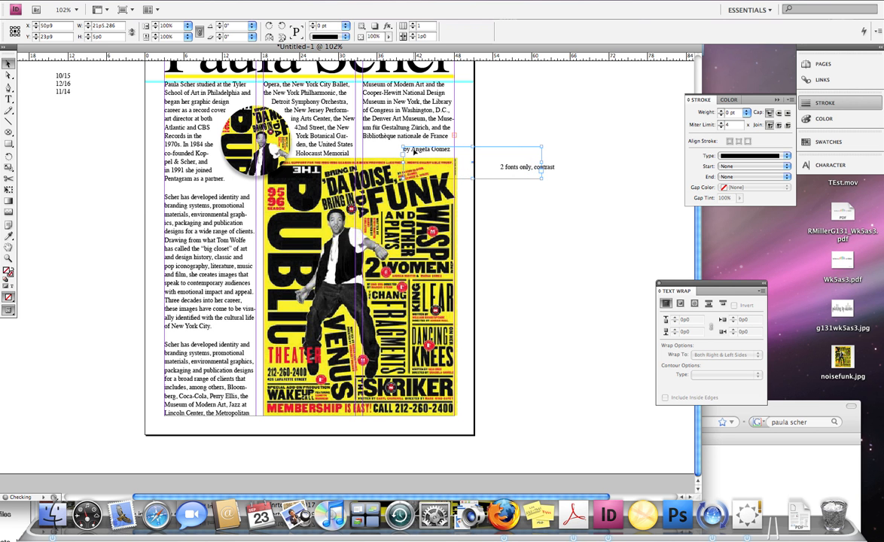
pyautogui.press('Right')
pyautogui.press('Right')
pyautogui.press('Right')
pyautogui.press('Right')
pyautogui.press('Right')
pyautogui.press('Right')
pyautogui.press('Right')
pyautogui.press('Right')
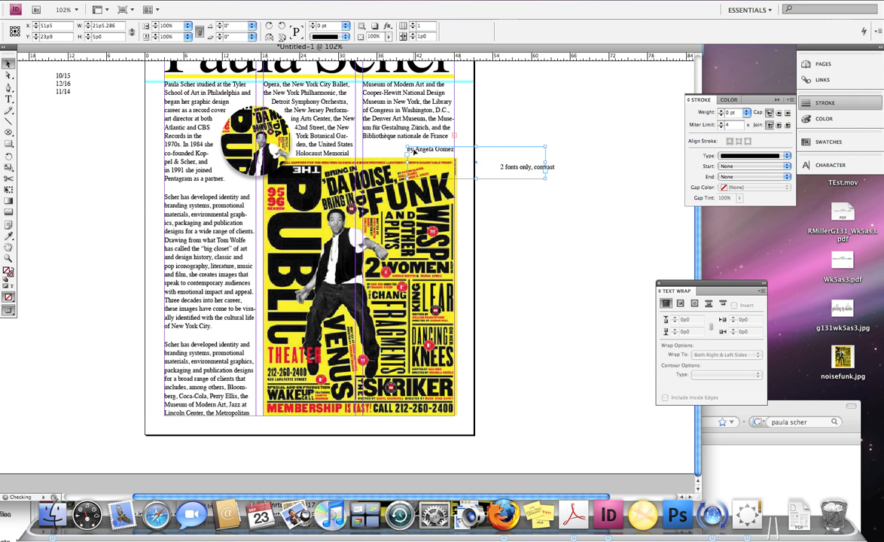
pyautogui.press('Down')
pyautogui.press('Down')
pyautogui.press('Down')
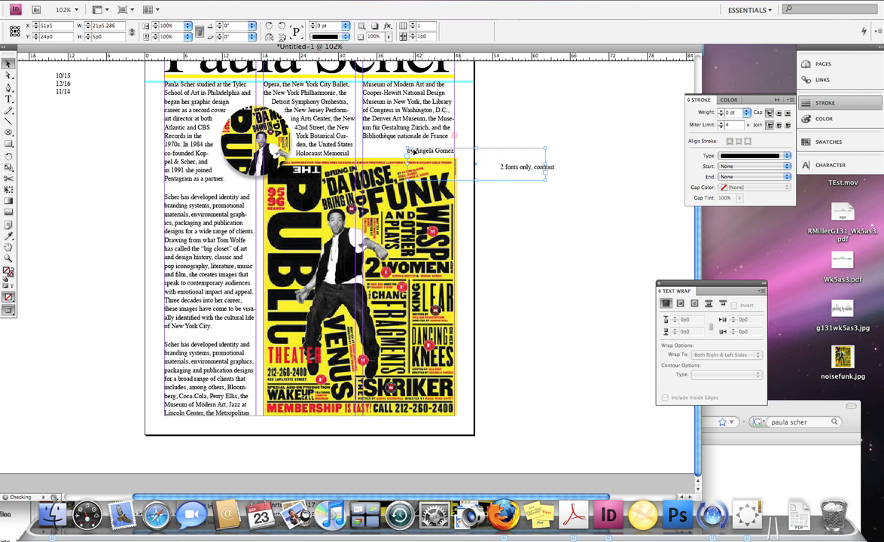
pyautogui.click(412, 139)
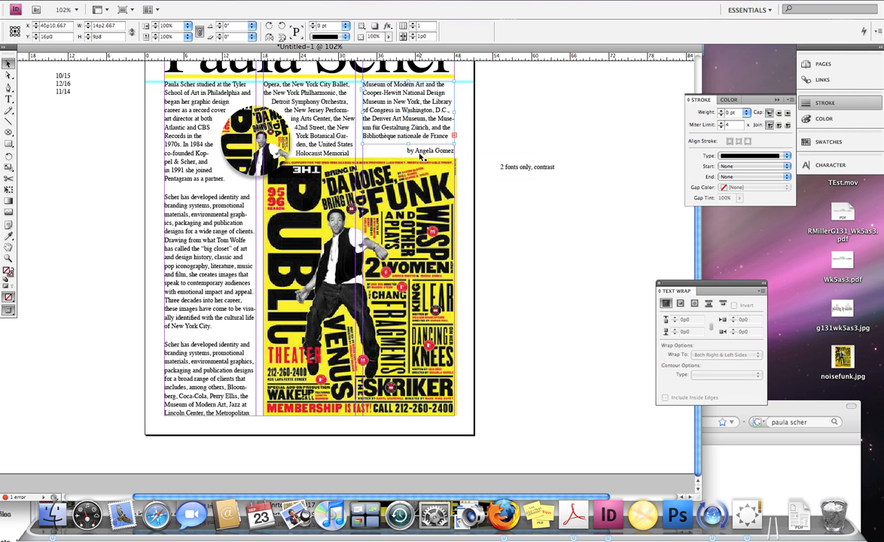
pyautogui.click(421, 155)
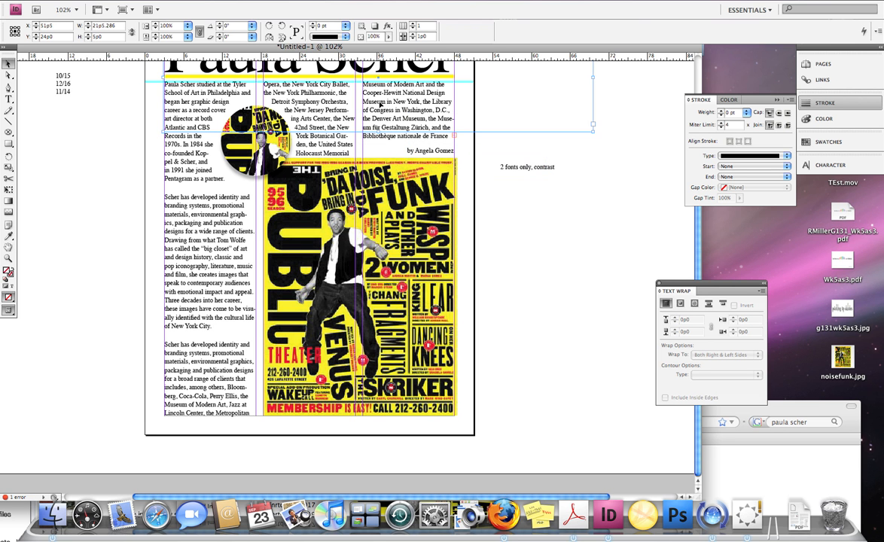
# Extend the right column by one line and nudge the byline down to match.
pyautogui.click(412, 142)
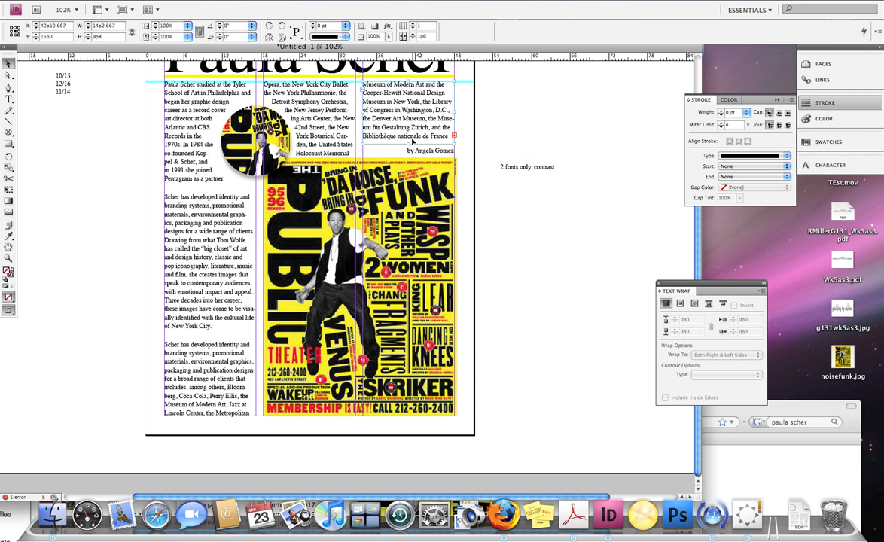
pyautogui.moveTo(409, 143); pyautogui.dragTo(411, 151)
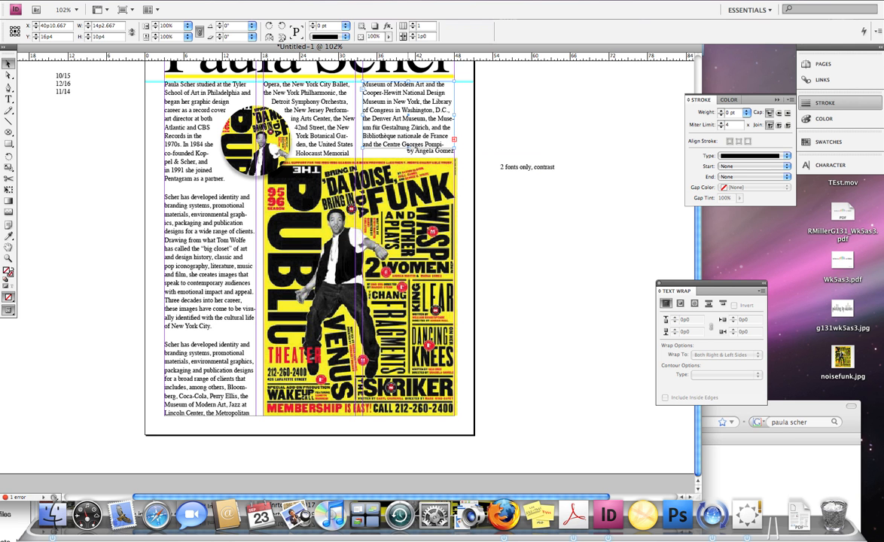
pyautogui.click(440, 156)
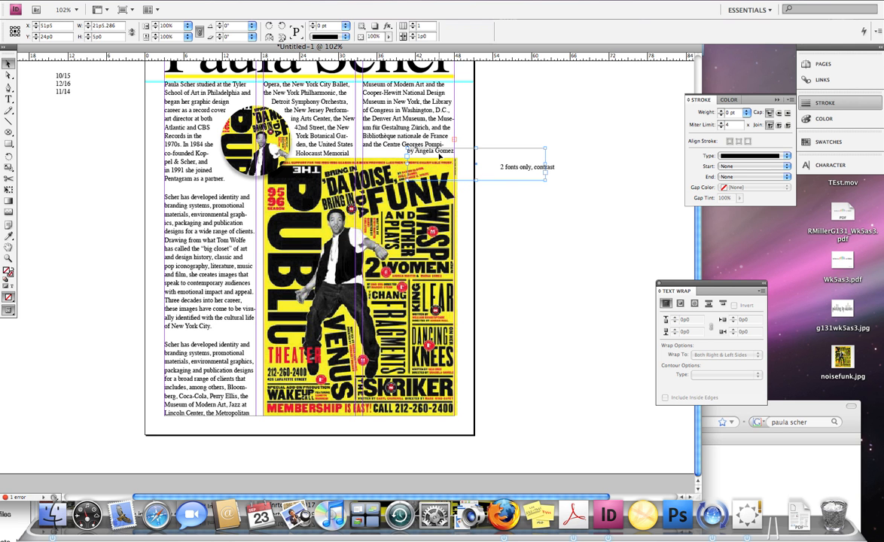
pyautogui.press('Down')
pyautogui.press('Down')
pyautogui.press('Down')
pyautogui.press('Down')
pyautogui.press('Down')
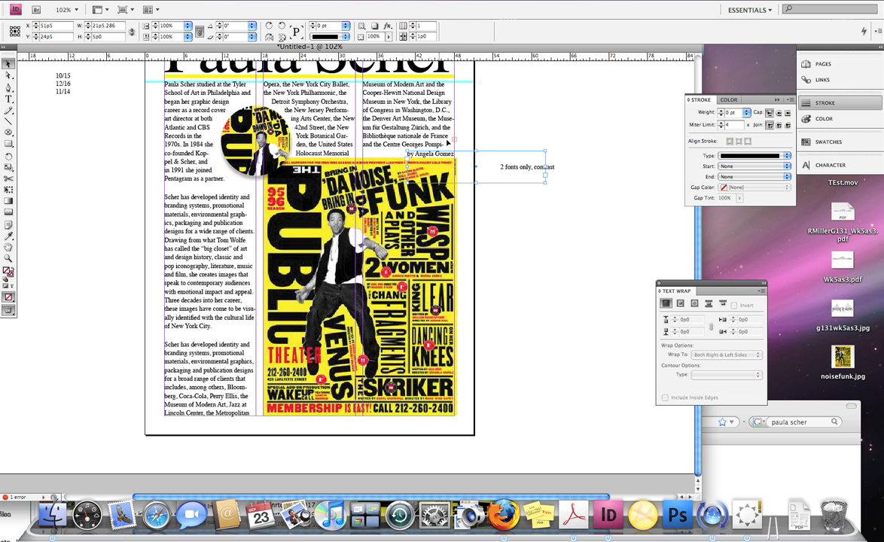
# Add a horizontal guide at 21p3, shorten the middle column, and extend the third column.
pyautogui.click(495, 110)
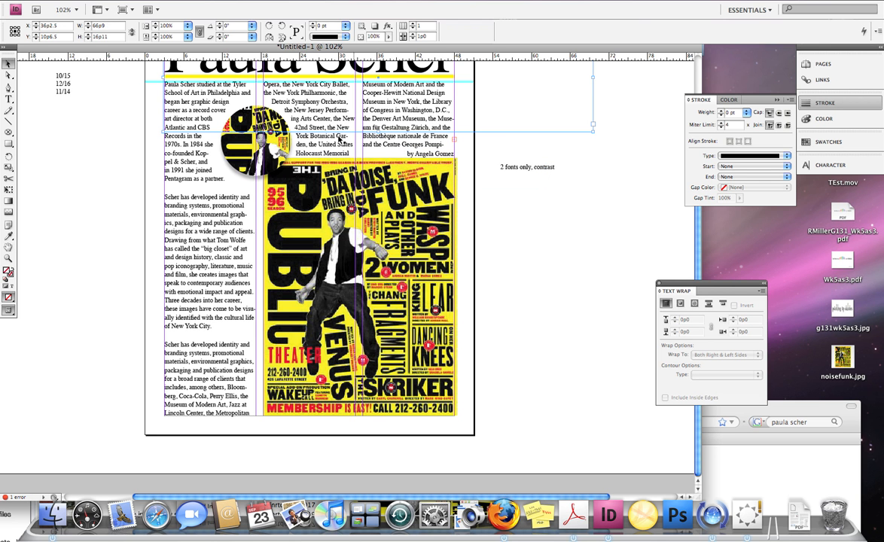
pyautogui.click(305, 142)
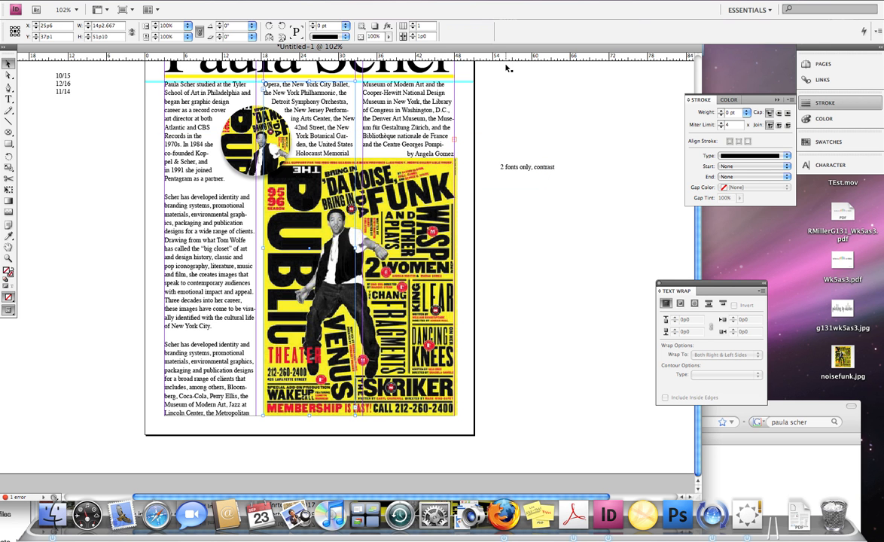
pyautogui.moveTo(507, 61); pyautogui.dragTo(494, 146)
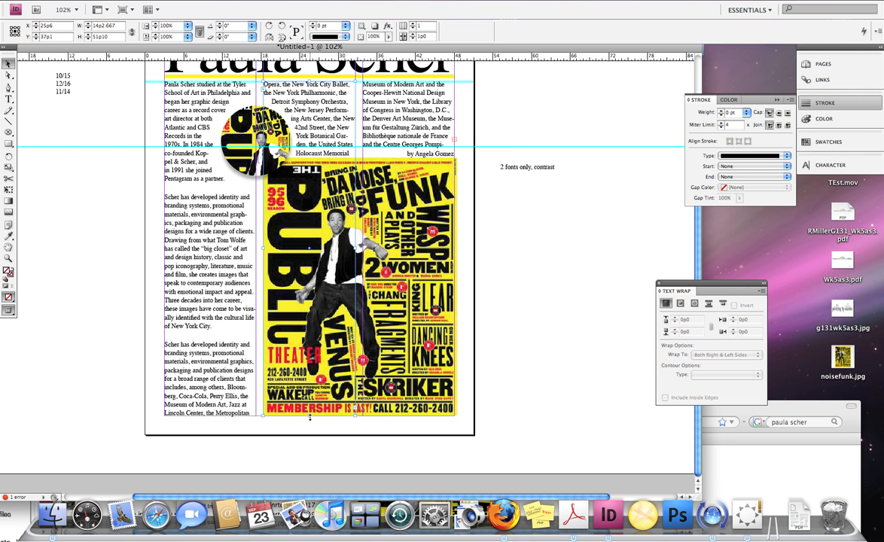
pyautogui.moveTo(310, 416); pyautogui.dragTo(329, 153)
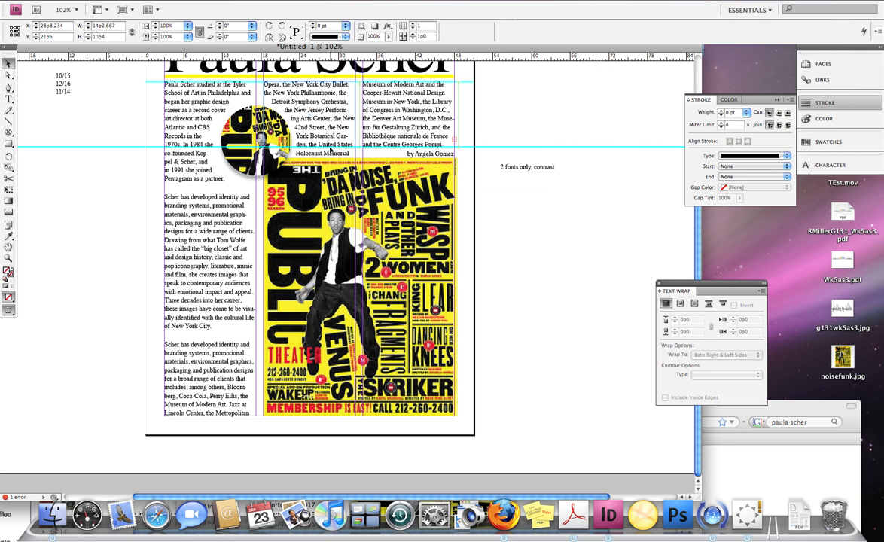
pyautogui.click(415, 128)
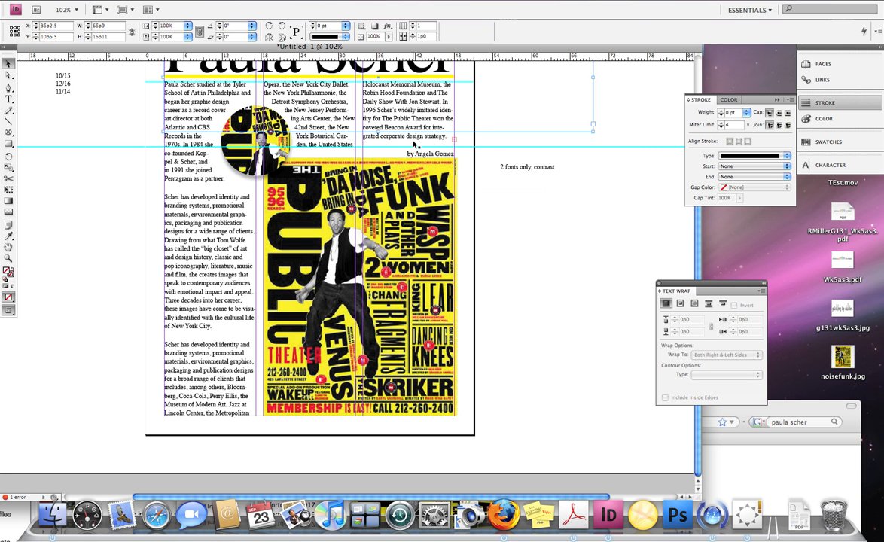
pyautogui.click(413, 142)
pyautogui.moveTo(408, 148)
pyautogui.mouseDown()
pyautogui.moveTo(408, 178)
pyautogui.moveTo(414, 140)
pyautogui.mouseUp()
pyautogui.click(548, 225)
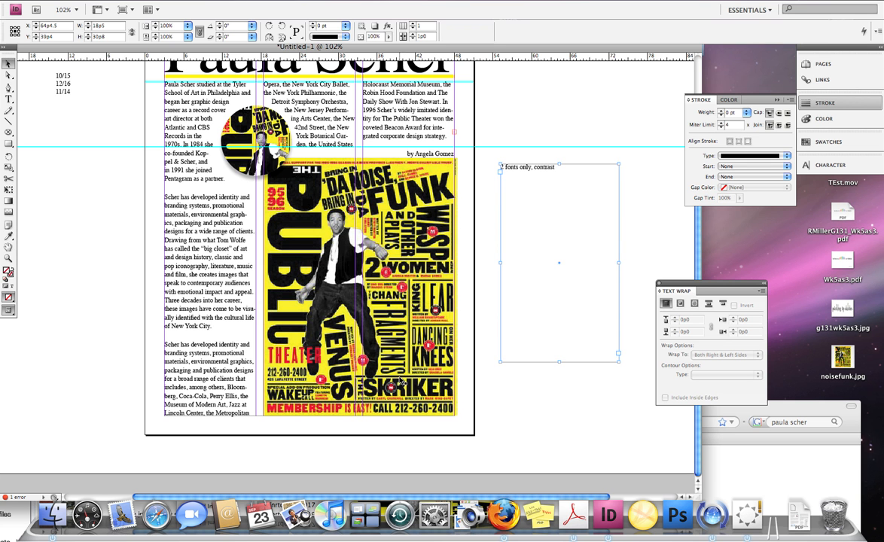
pyautogui.click(230, 331)
pyautogui.click(574, 121)
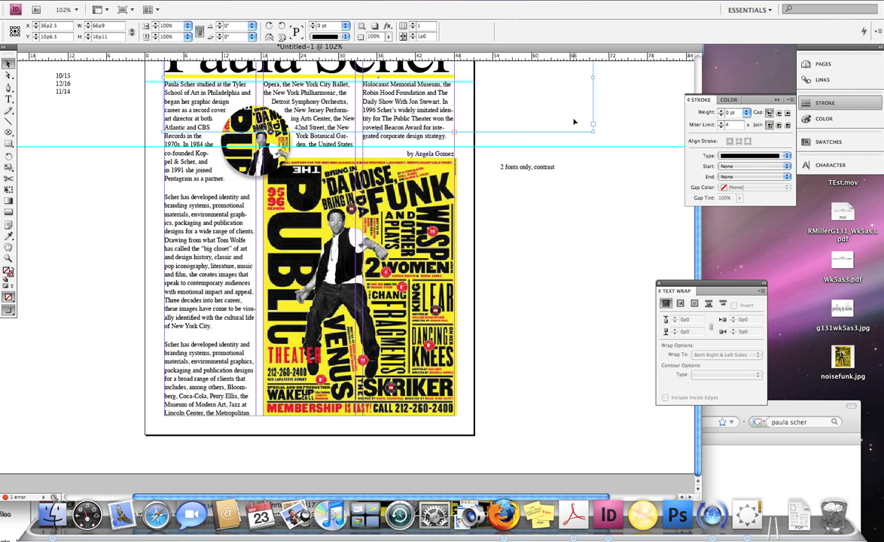
# Trim the headline frame's bottom and right edges to fit the headline text.
pyautogui.scroll(2, 573, 121)
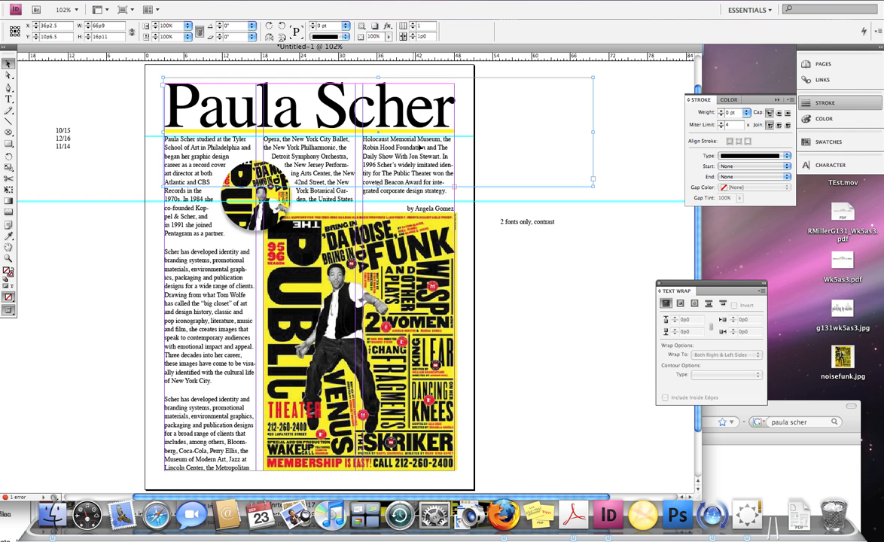
pyautogui.moveTo(378, 185); pyautogui.dragTo(378, 143)
pyautogui.moveTo(592, 110); pyautogui.dragTo(495, 107)
pyautogui.moveTo(465, 106); pyautogui.dragTo(461, 107)
pyautogui.click(566, 178)
# Lower the tops of the first and middle column frames.
pyautogui.click(344, 192)
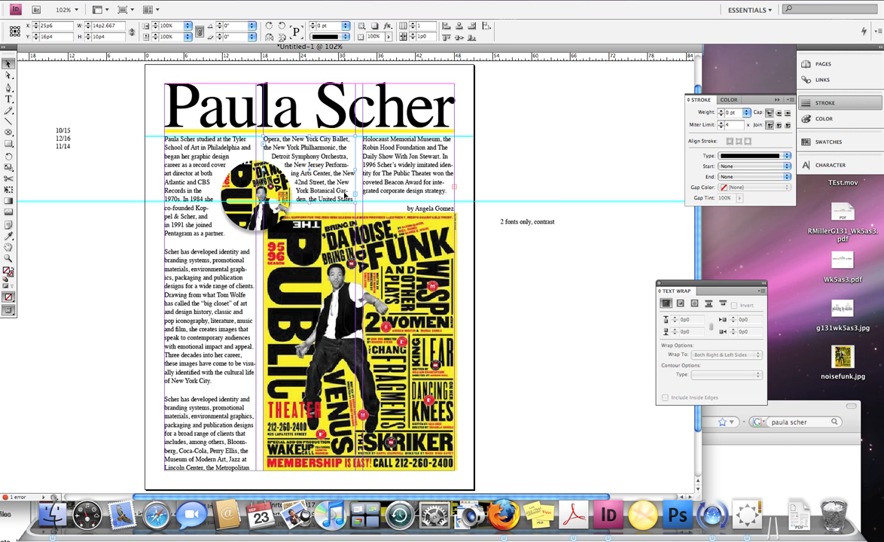
pyautogui.click(195, 167)
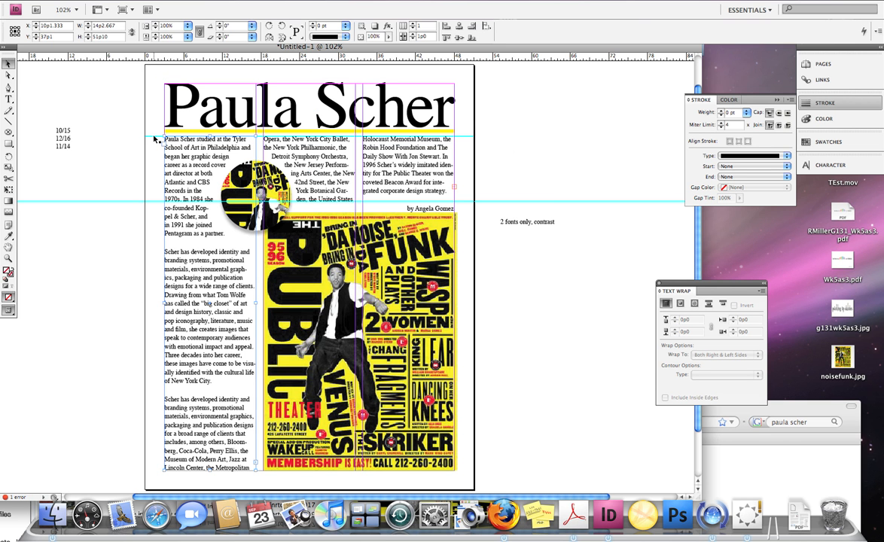
pyautogui.click(153, 137)
pyautogui.click(204, 140)
pyautogui.moveTo(210, 136); pyautogui.dragTo(211, 146)
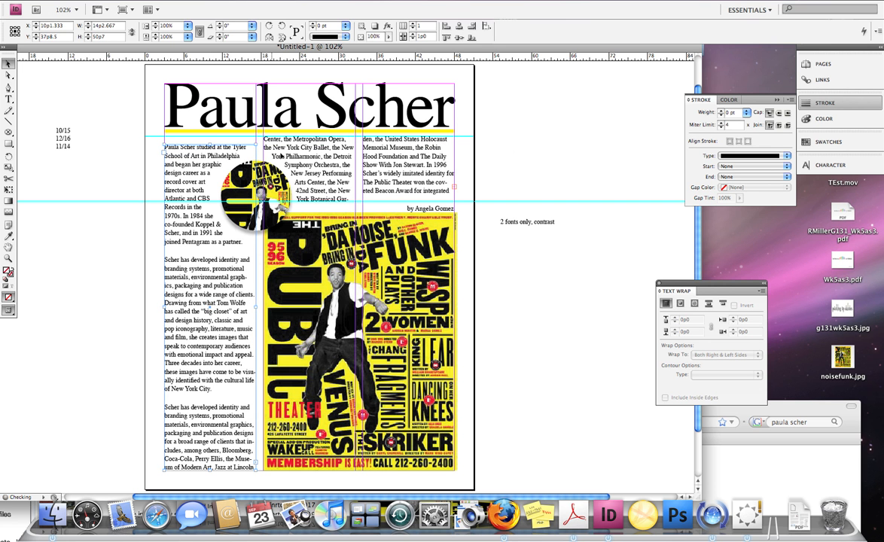
pyautogui.moveTo(308, 137); pyautogui.dragTo(309, 144)
# Add a guide at 12p5 and align the third column's top to it, extending its bottom.
pyautogui.moveTo(210, 55); pyautogui.dragTo(229, 145)
pyautogui.click(362, 153)
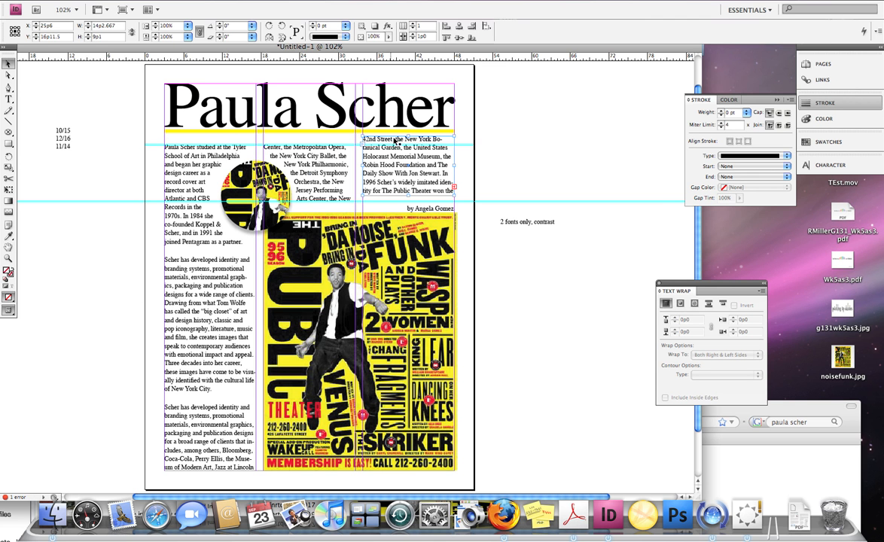
pyautogui.moveTo(406, 138); pyautogui.dragTo(406, 144)
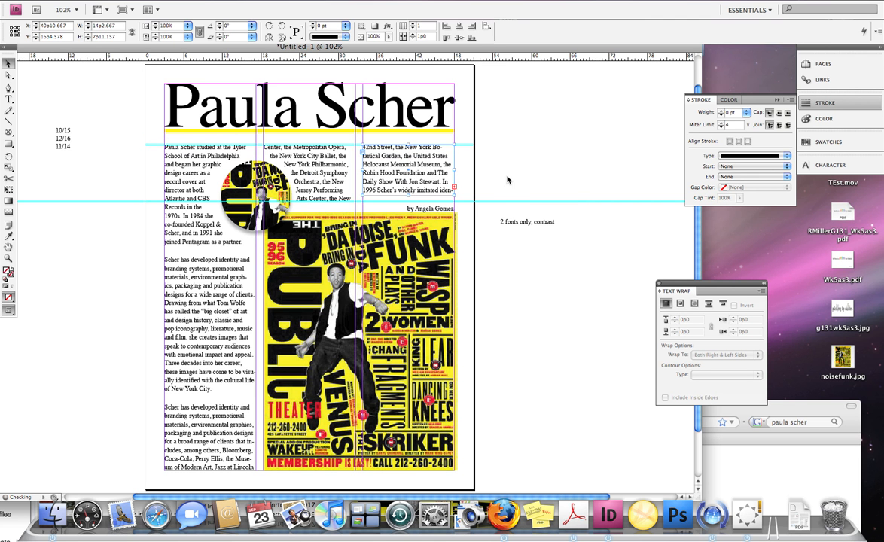
pyautogui.moveTo(408, 195); pyautogui.dragTo(409, 212)
# Nudge the byline frame up slightly.
pyautogui.click(513, 276)
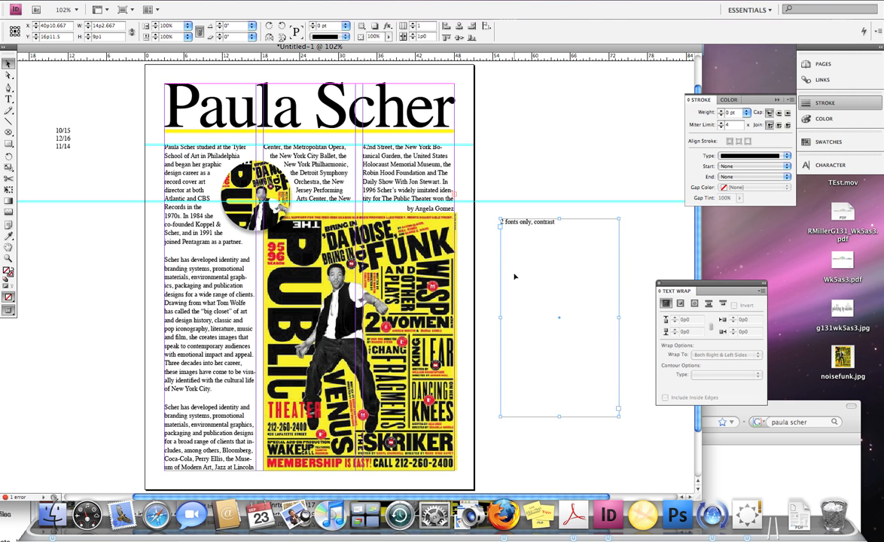
pyautogui.click(528, 179)
pyautogui.click(450, 207)
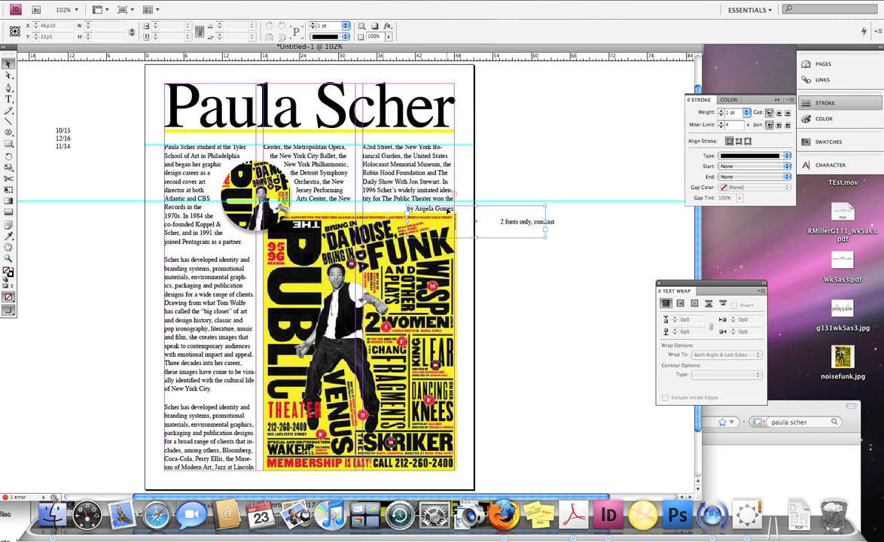
pyautogui.press('Up')
pyautogui.press('Up')
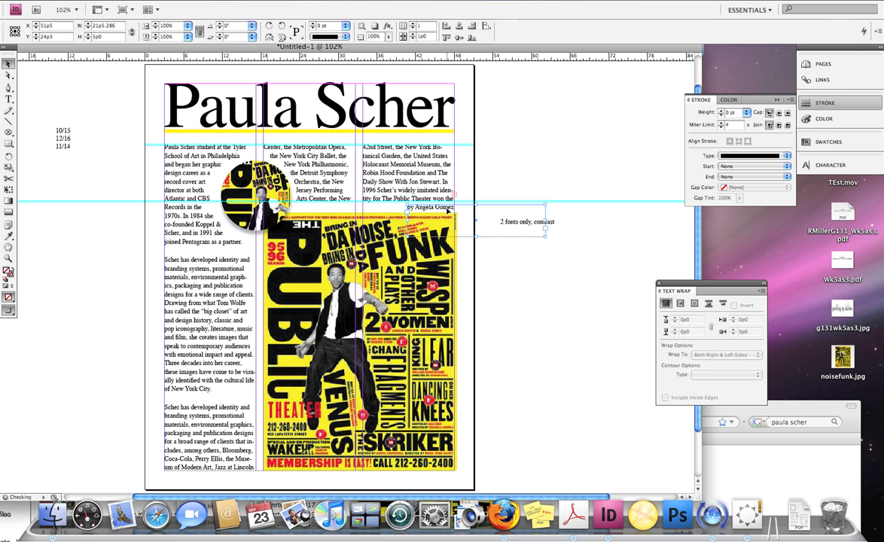
pyautogui.click(516, 157)
# Hide the guides and place the text cursor in the first bio paragraph.
pyautogui.press('super+;')
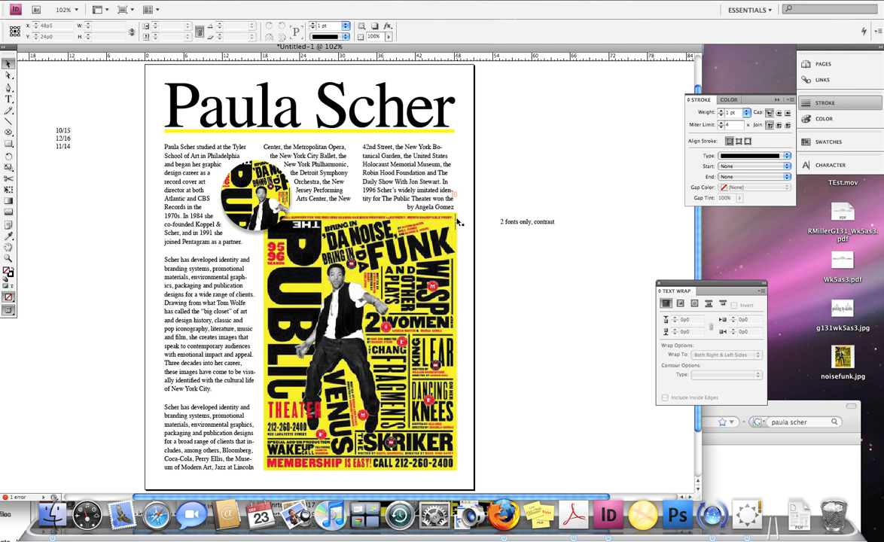
pyautogui.click(8, 99)
pyautogui.click(165, 146)
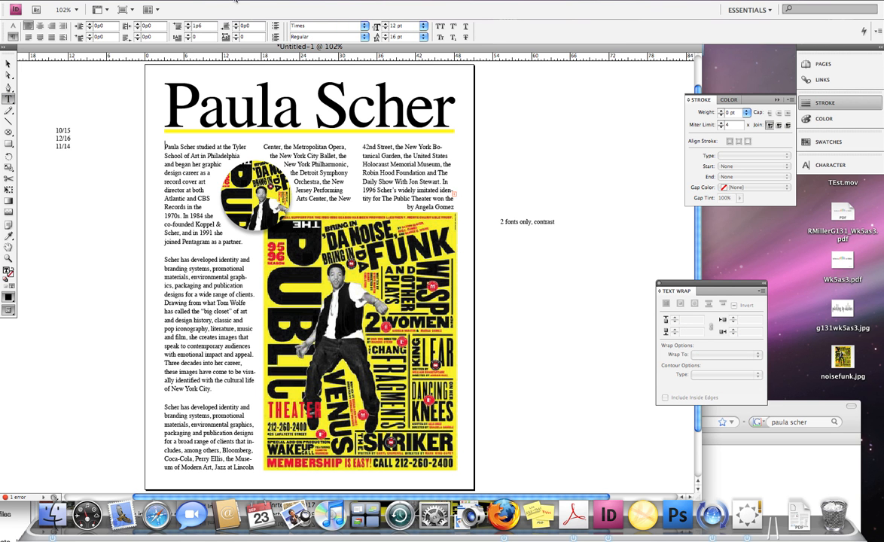
# Browse the Type and Window menus without choosing any command.
pyautogui.click(161, 2)
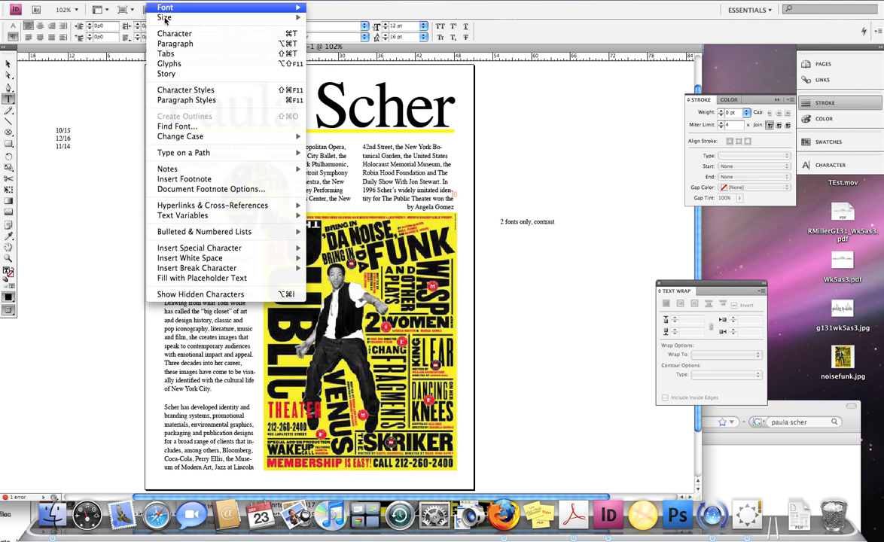
pyautogui.moveTo(185, 261)
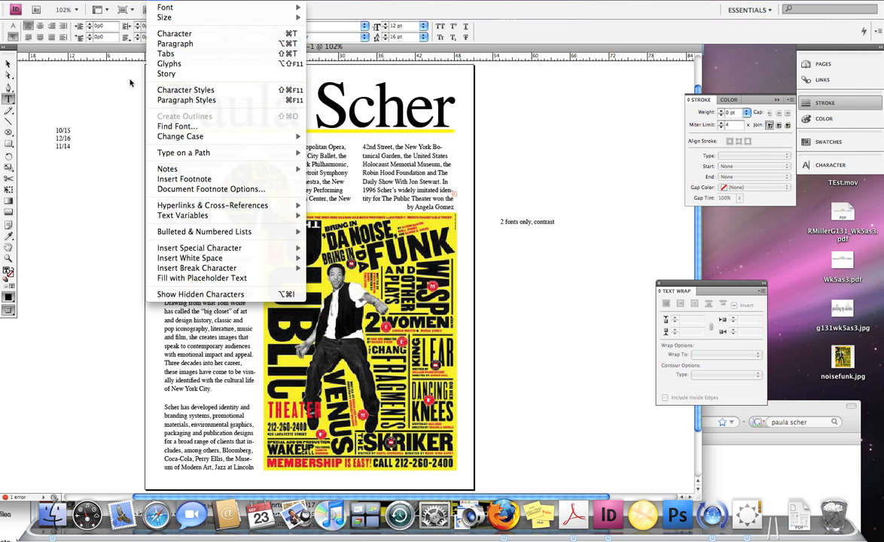
pyautogui.click(107, 80)
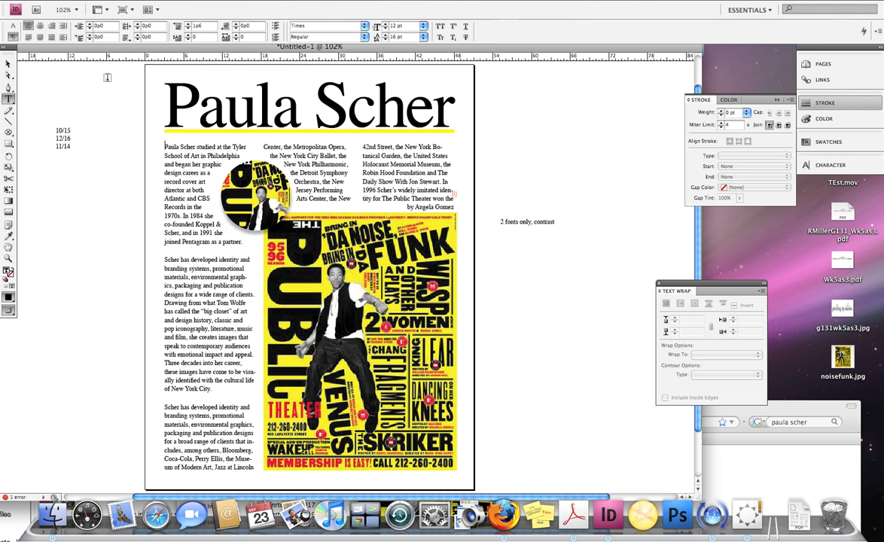
pyautogui.click(283, 2)
pyautogui.moveTo(284, 246)
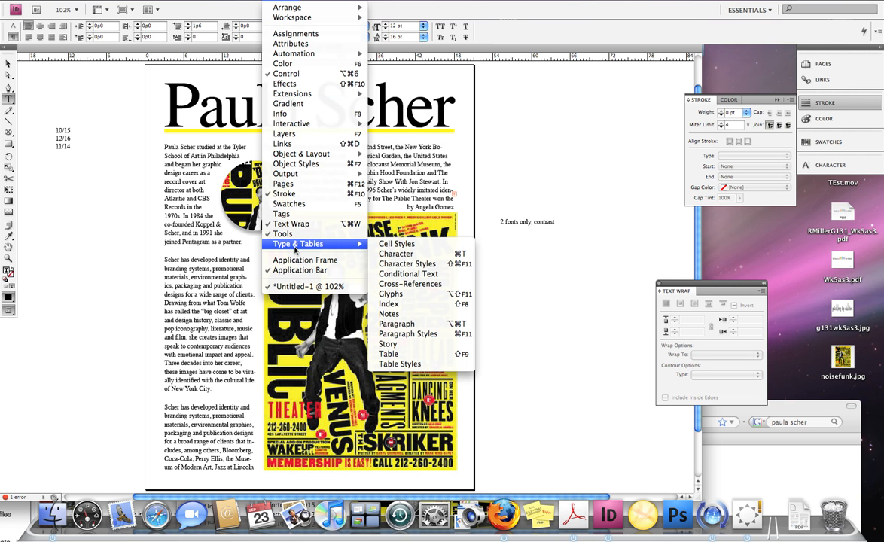
pyautogui.click(135, 254)
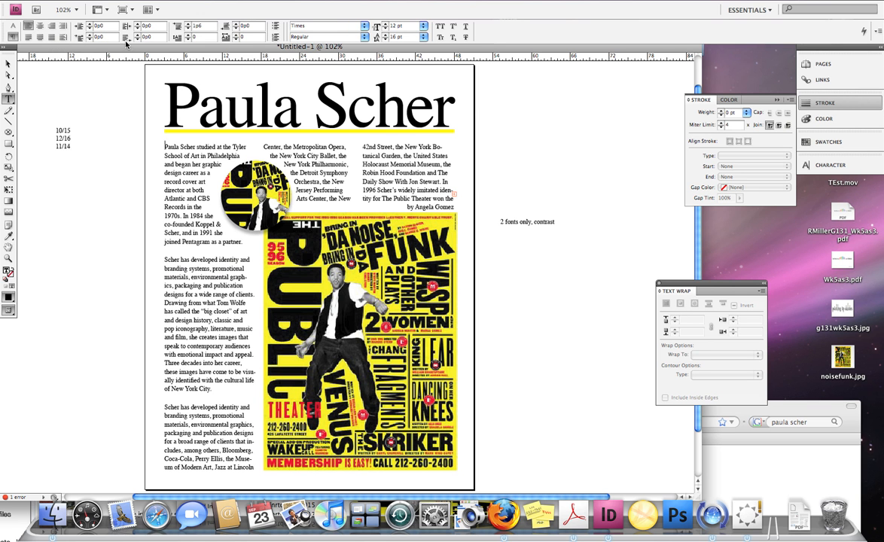
# Set the first paragraph's drop cap to 3 lines and add a new line in the side note.
pyautogui.click(187, 34)
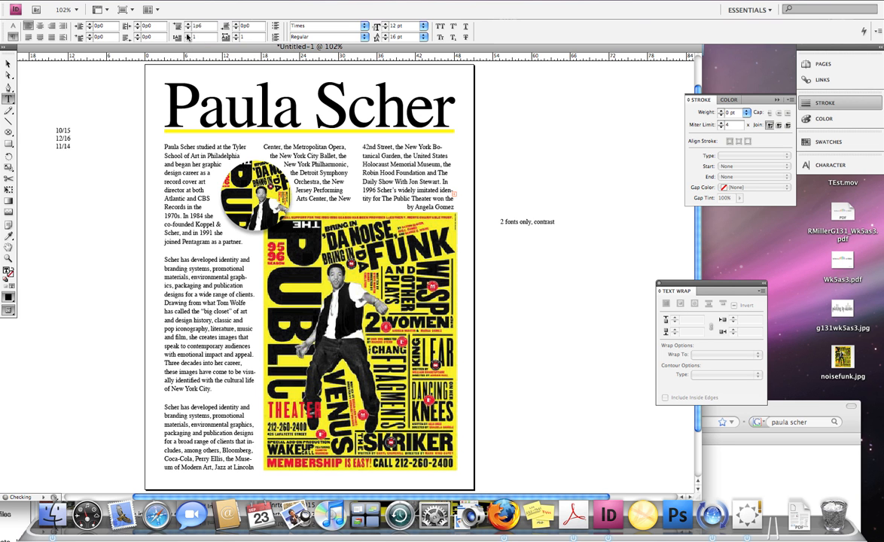
pyautogui.click(186, 34)
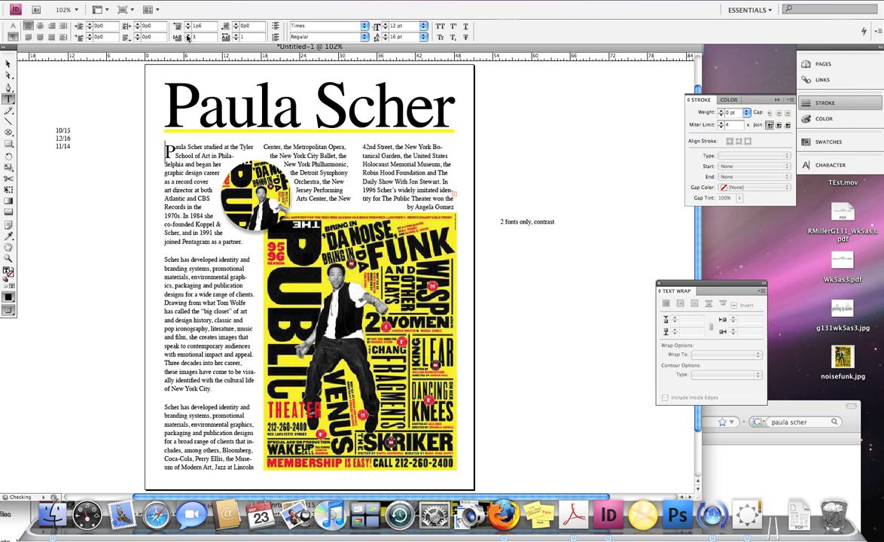
pyautogui.click(187, 34)
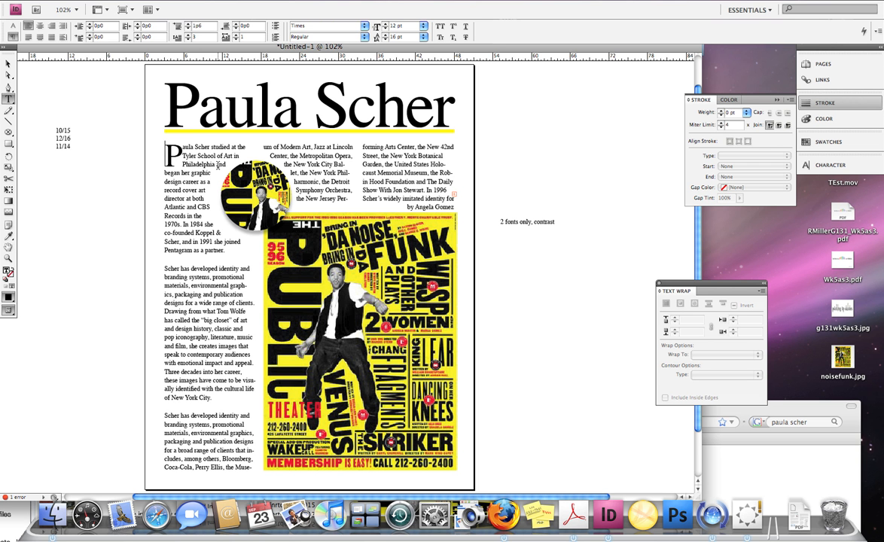
pyautogui.click(569, 223)
pyautogui.press('Return')
# Select the whole headline and show the Character panel.
pyautogui.click(322, 106)
pyautogui.tripleClick(322, 106)
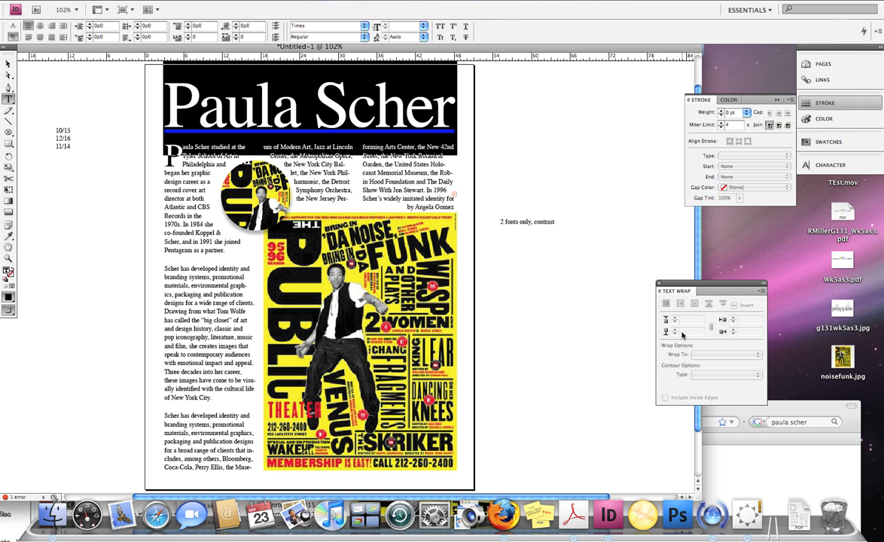
pyautogui.click(828, 165)
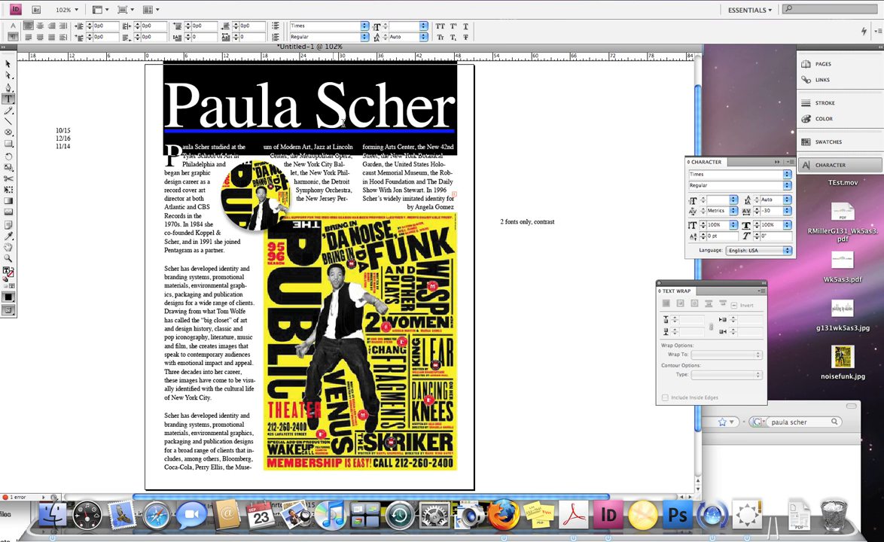
# Set kerning to -10 between letters in the headline's first word.
pyautogui.click(235, 114)
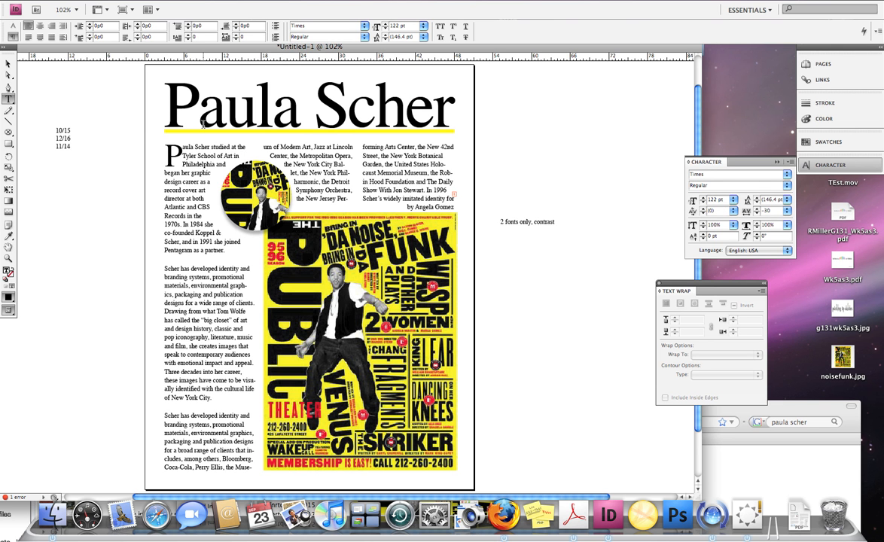
pyautogui.click(703, 210)
pyautogui.click(703, 211)
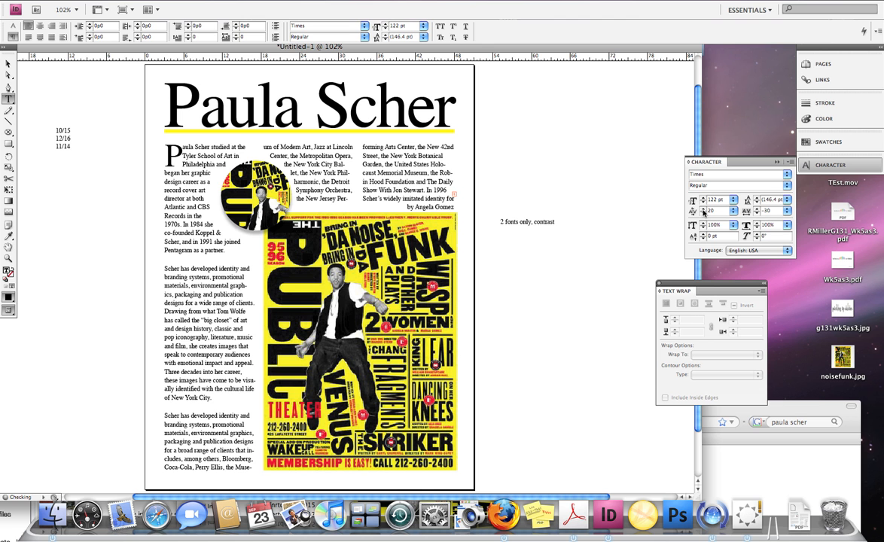
pyautogui.click(703, 214)
pyautogui.click(704, 214)
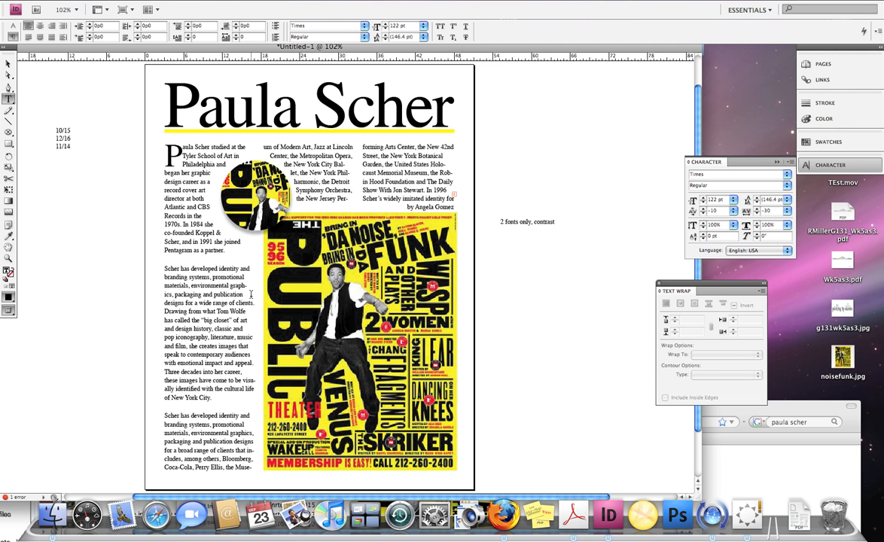
pyautogui.click(182, 281)
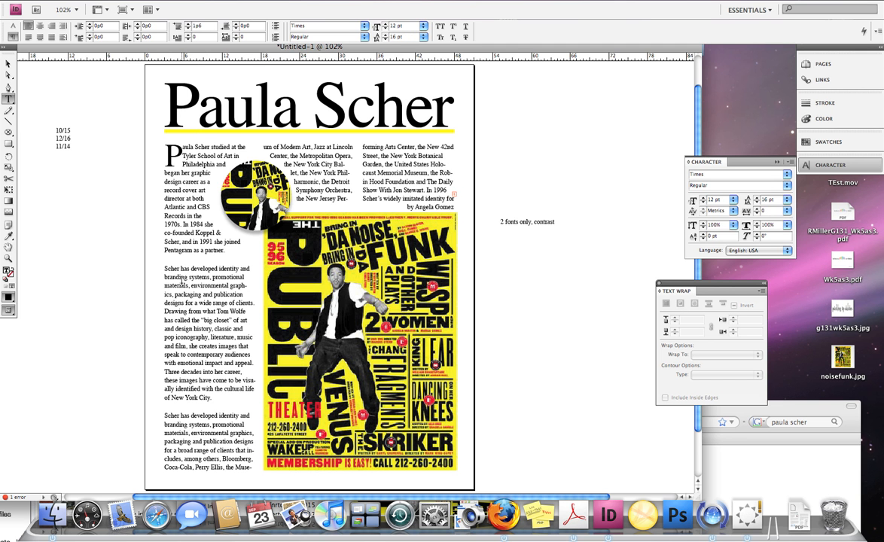